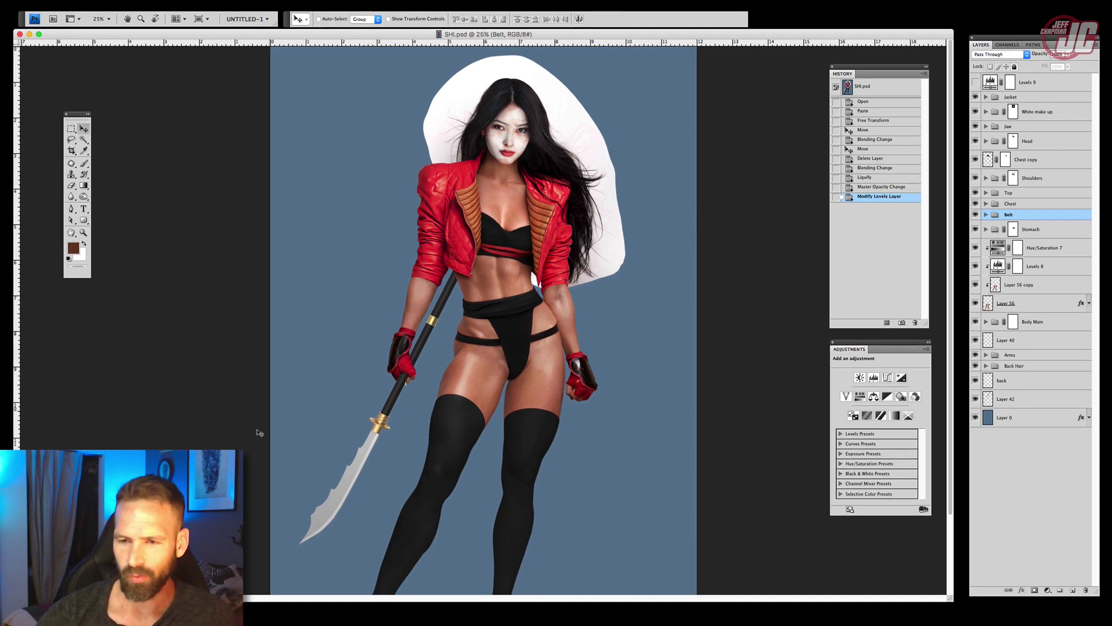
Open the naginata-1.jpg weapon image alongside the SHI.psd artwork
left_click(85, 234)
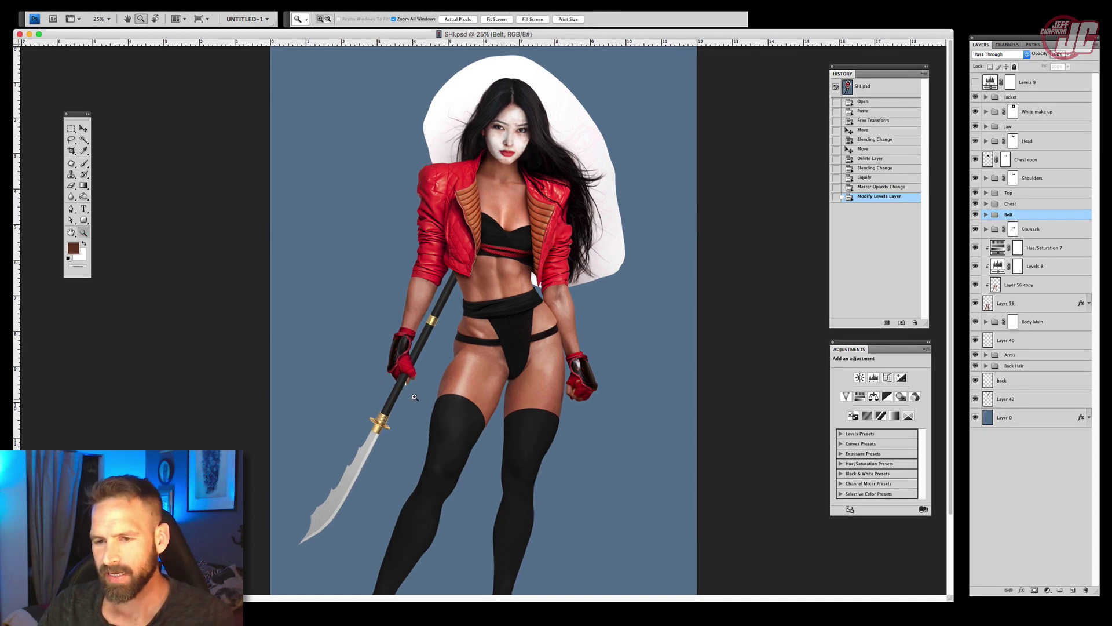
left_click(429, 355)
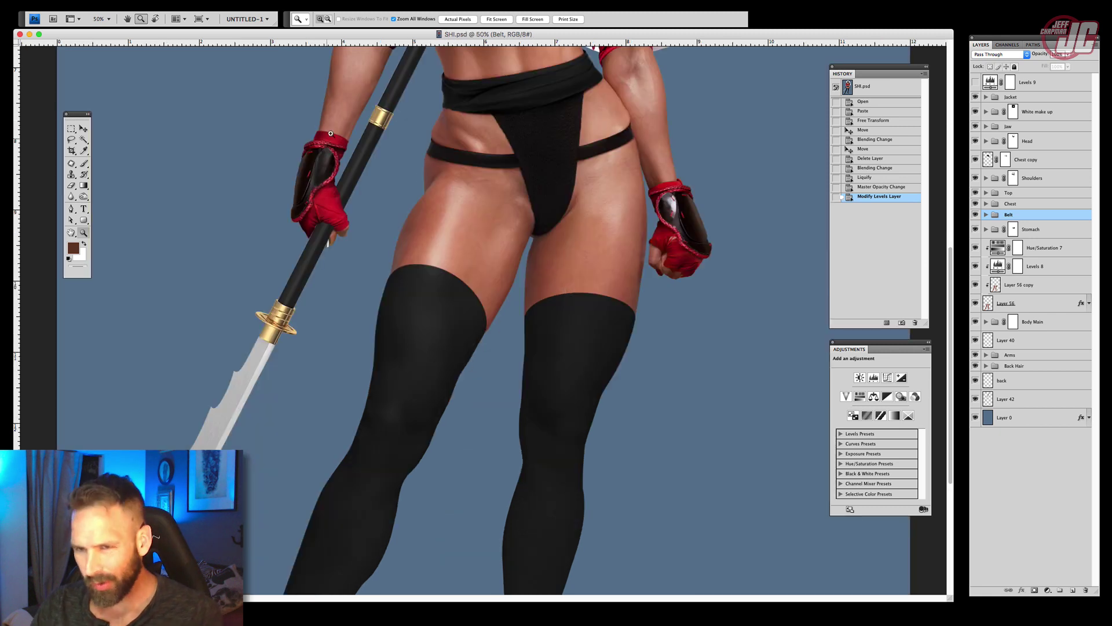
left_click(82, 128)
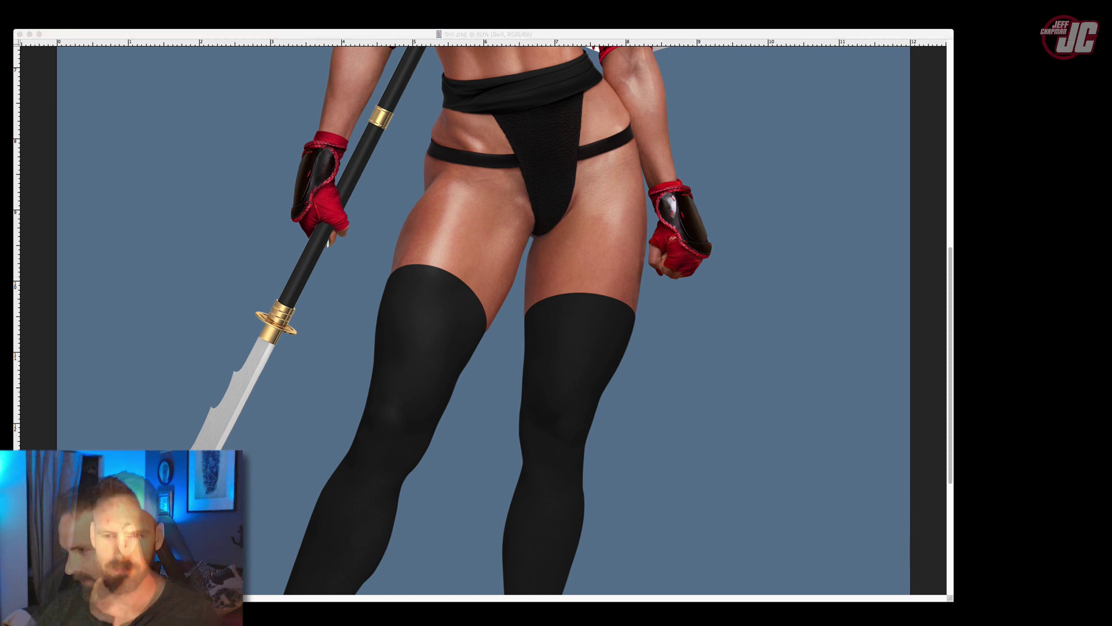
left_click(420, 220)
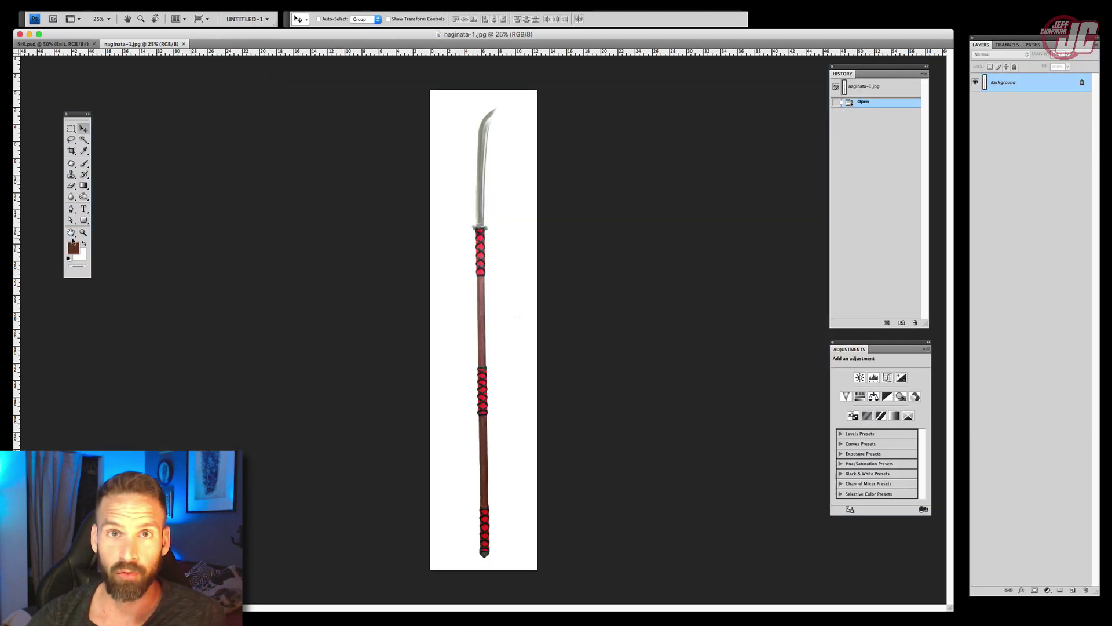
Examine the naginata's blade edges, guard and wrapped red handle at close range
left_click(83, 232)
left_click(502, 238)
left_click(491, 246)
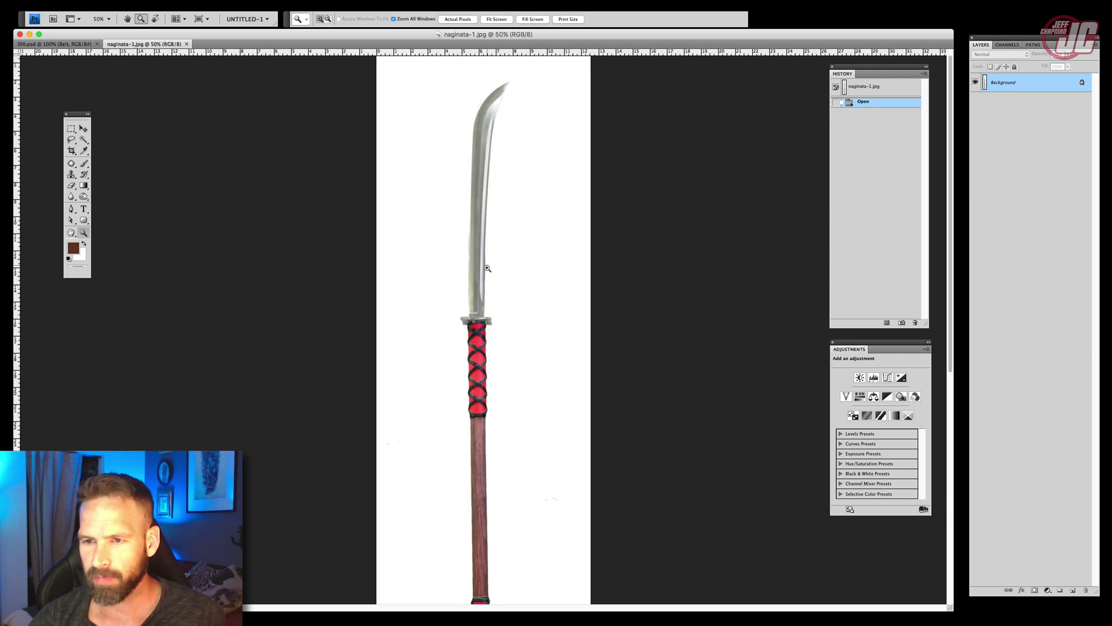
left_click(485, 268)
left_click(484, 317)
left_click(483, 320)
left_click(480, 340)
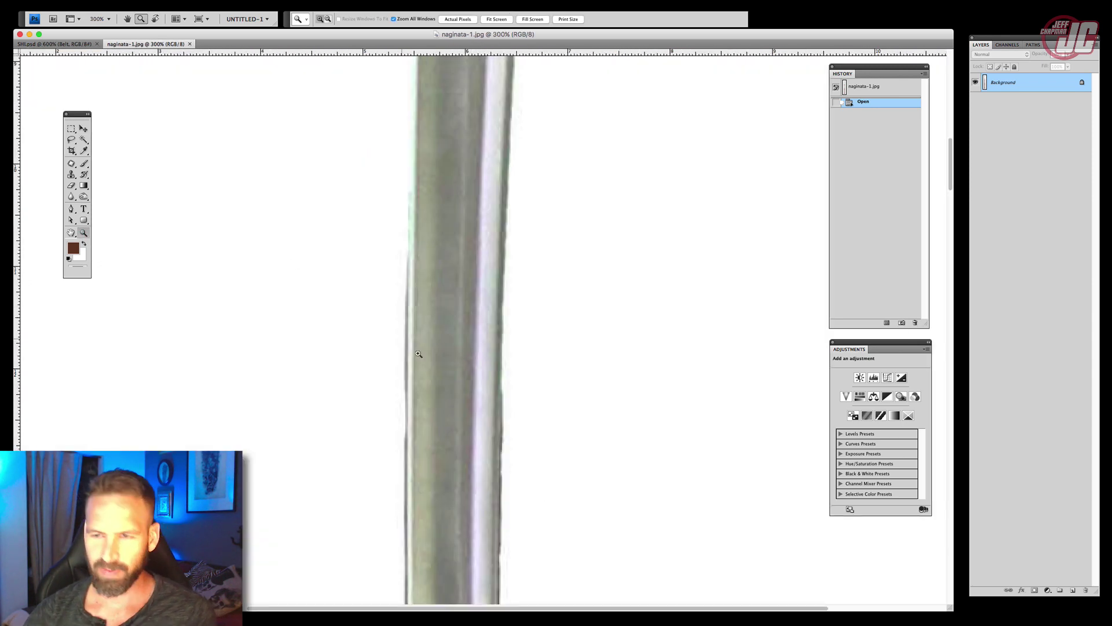
left_click(426, 366, "alt")
left_click(429, 367, "alt")
left_click(442, 385, "alt")
left_click(465, 378)
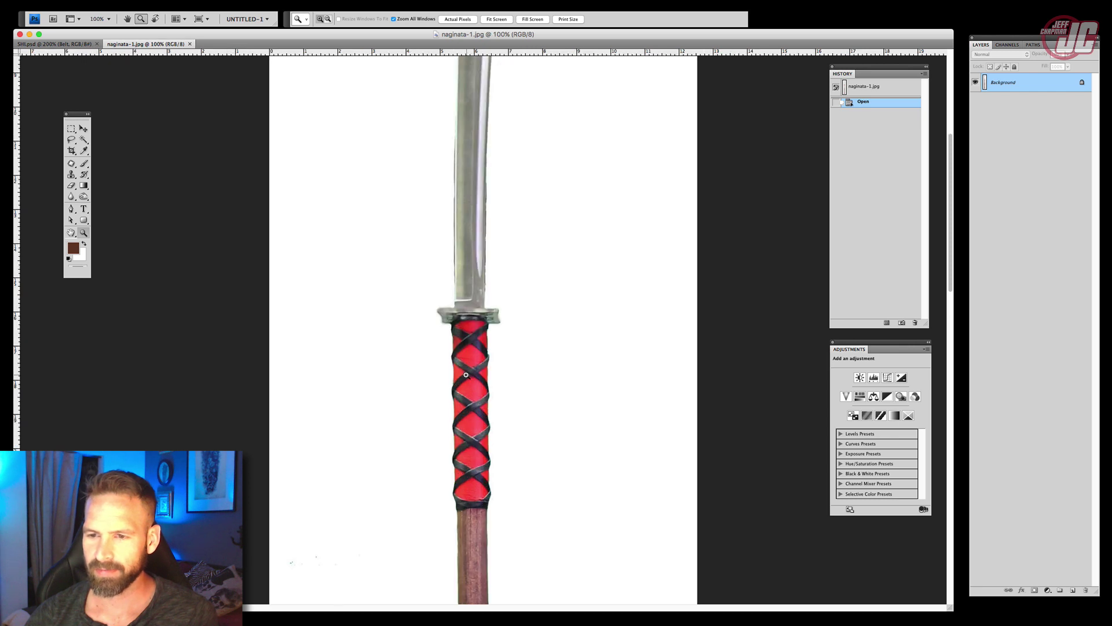
left_click(466, 375)
left_click(449, 292)
left_click(451, 301)
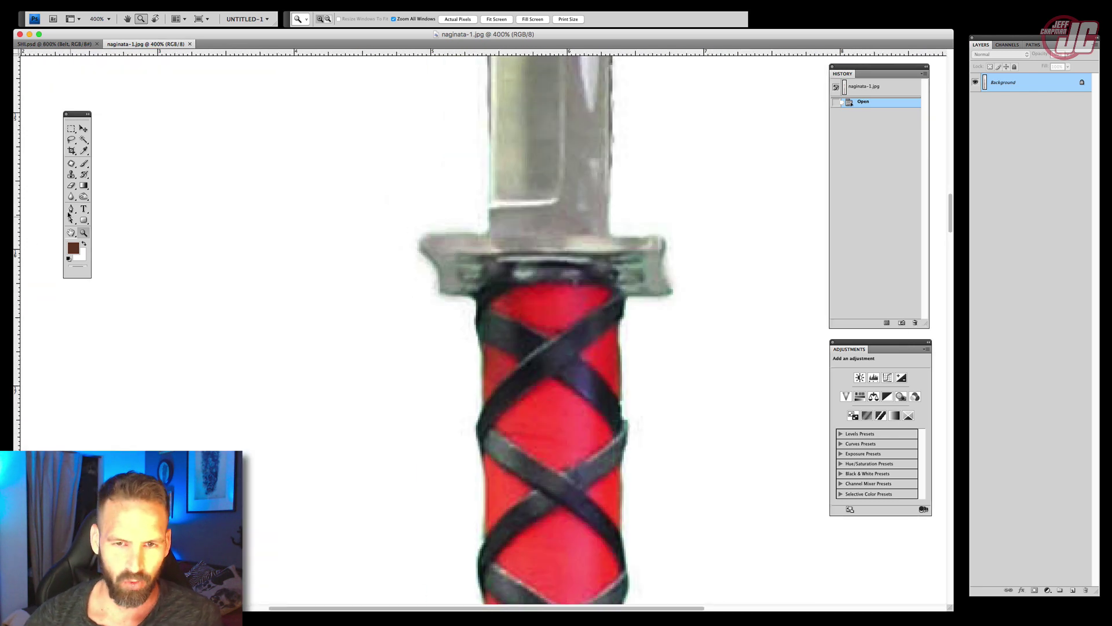
Trace a closed Pen tool path along the outline of the naginata's guard, wrapped handle, shaft and blade
left_click(71, 211)
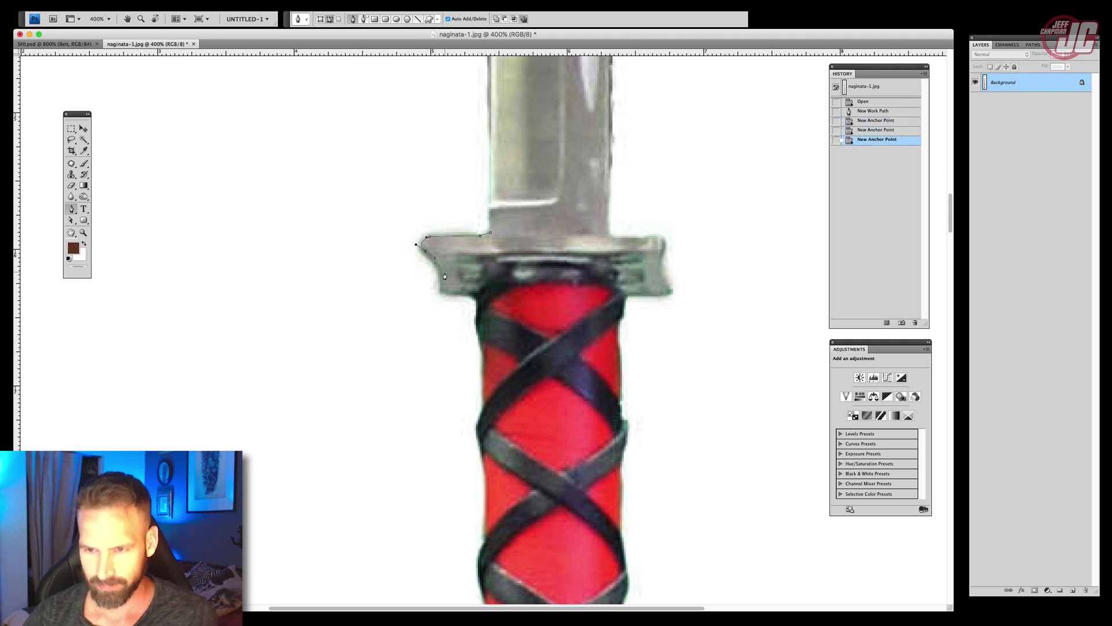
left_click(473, 300)
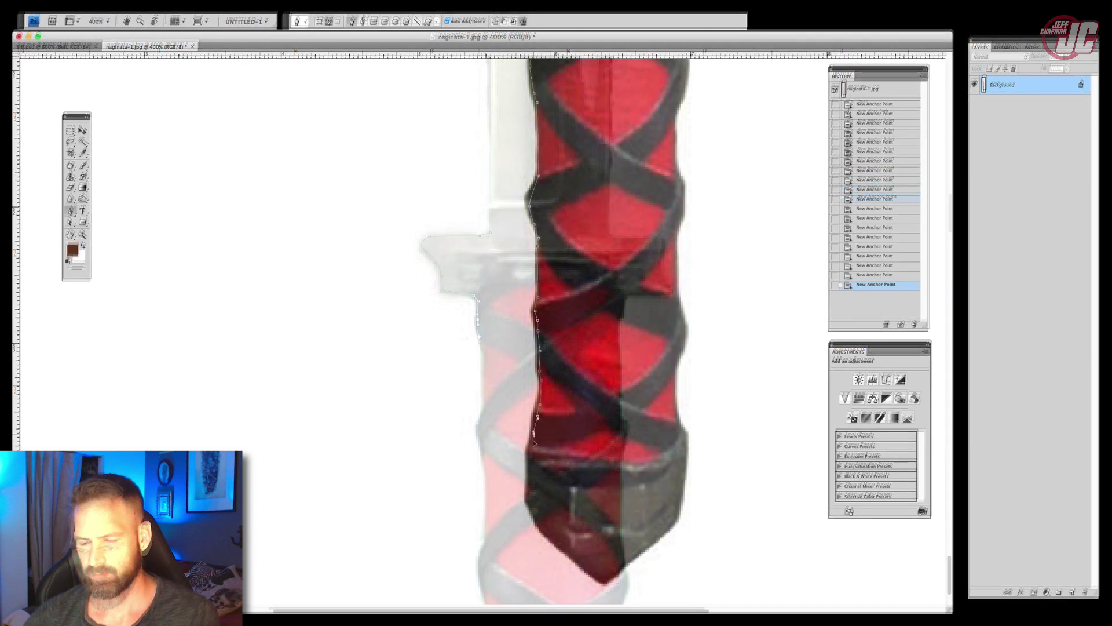
left_click(528, 503)
scroll(528, 503, "down", 5)
scroll(529, 504, "right", 2)
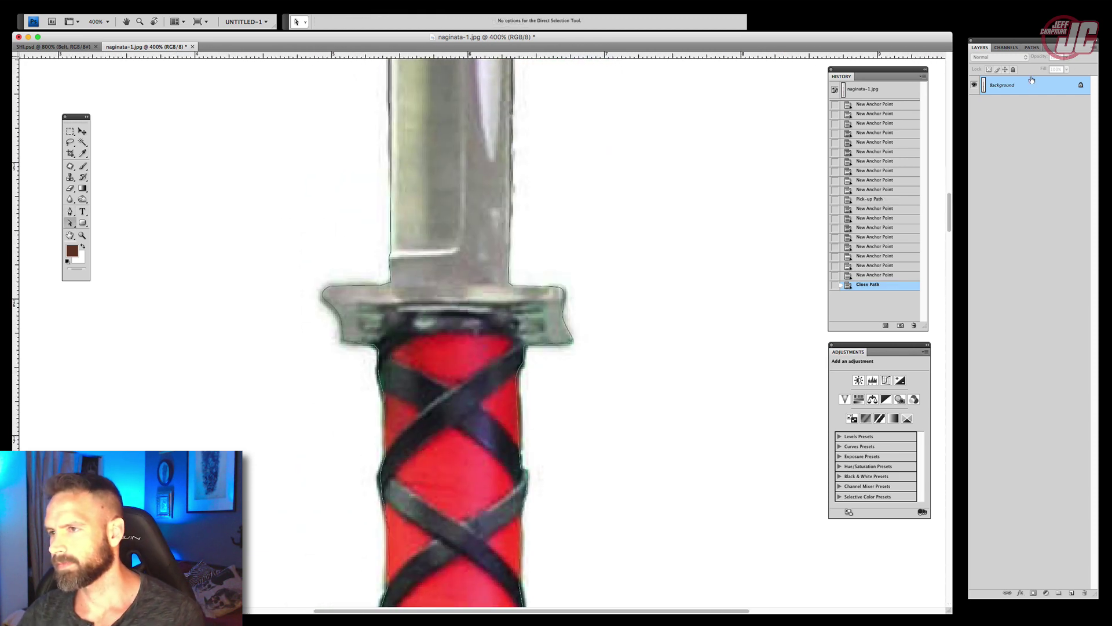
Turn the naginata's work path into a selection, copy the weapon, and paste it directly above Layer 42 in SHI.psd
left_click(1032, 47)
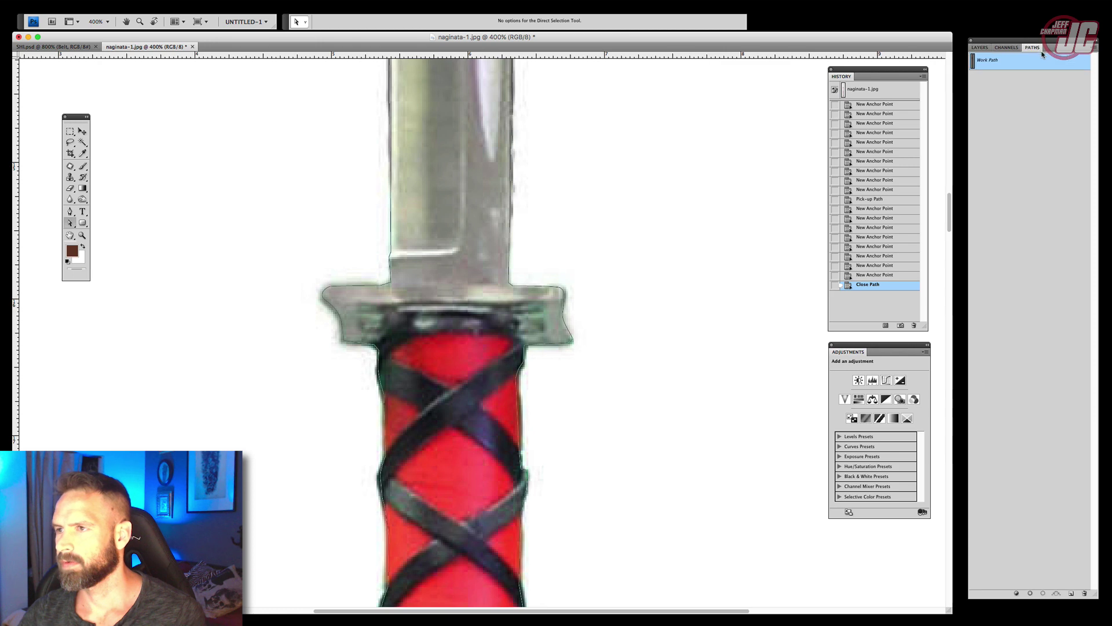
left_click(1097, 46)
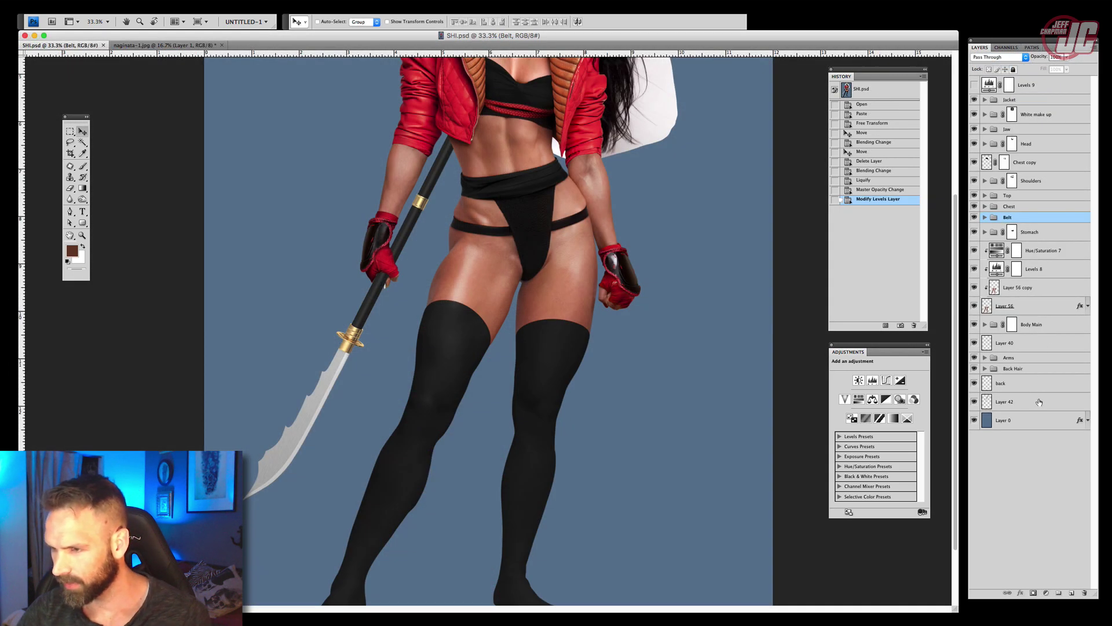
left_click(1011, 400)
key("super+v")
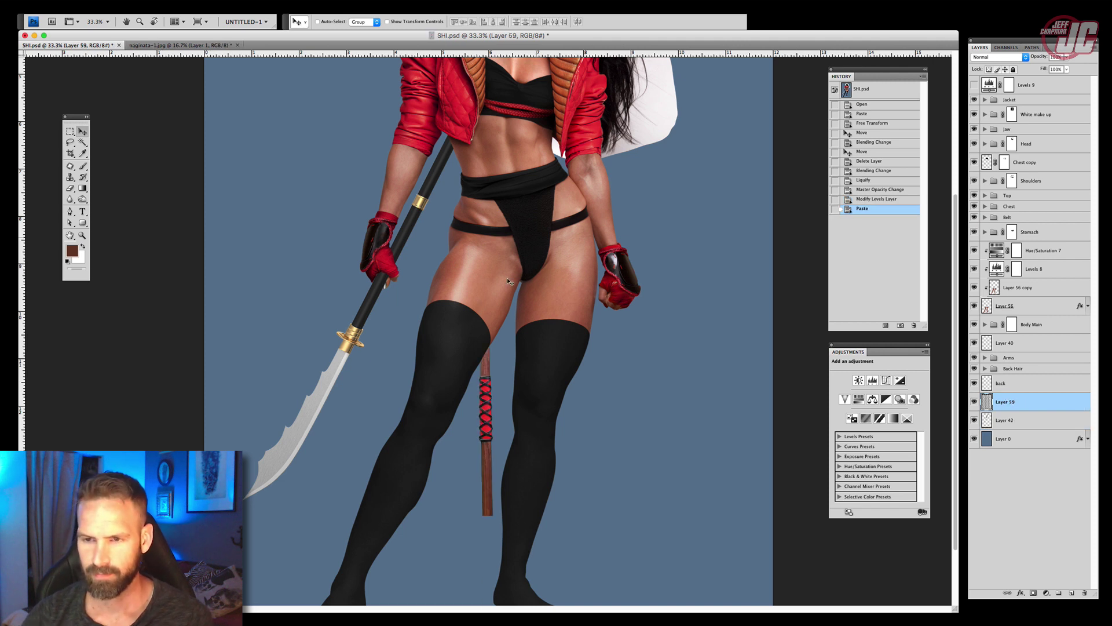
Free-transform the pasted naginata, rotating it to about -143° and scaling it to about 106% over the existing spear
key("super+t")
left_click_drag(369, 141, 487, 333)
left_click_drag(682, 247, 436, 178)
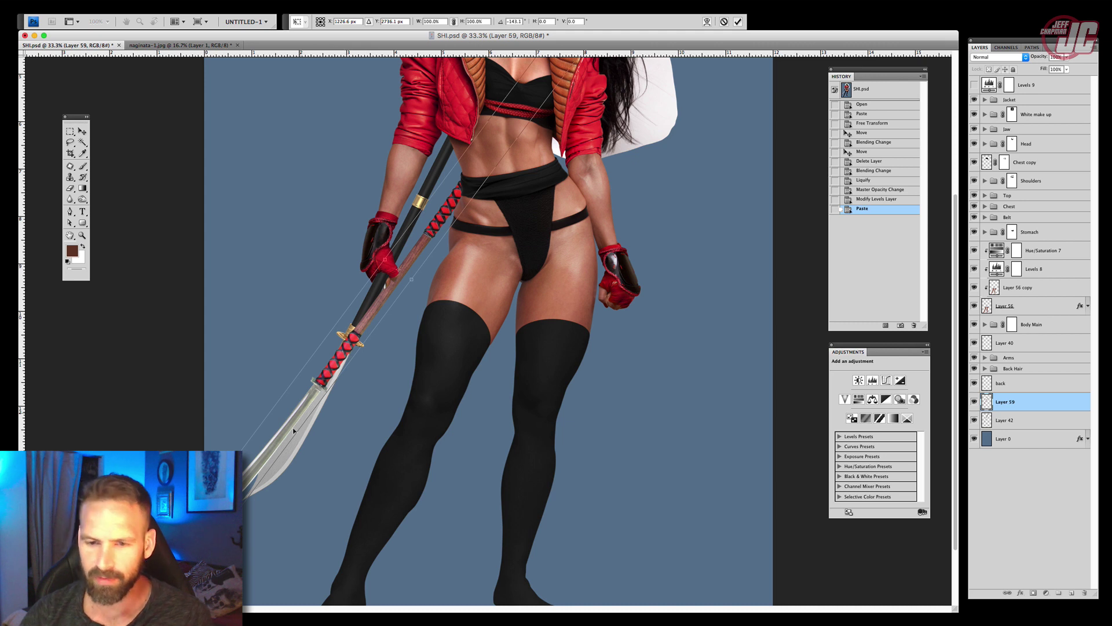
left_click_drag(385, 287, 384, 312)
left_click_drag(410, 260, 438, 201)
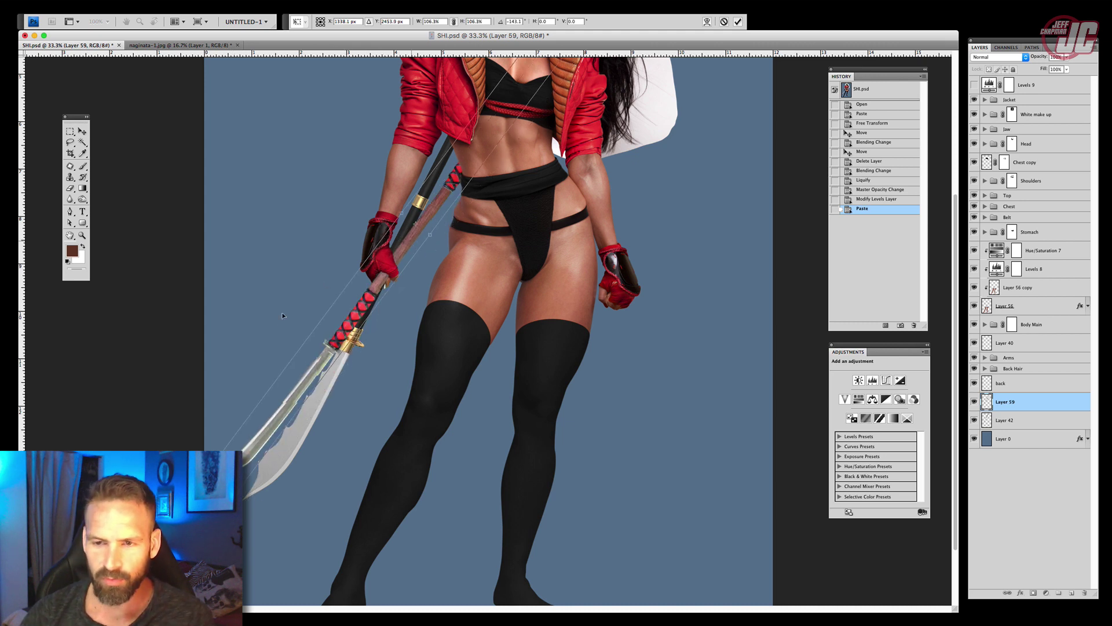
Rotate the naginata to about -149.6° and enlarge it to about 111.7%, lining it up with the old spear's blade and shaft
left_click_drag(251, 328, 269, 543)
left_click_drag(367, 316, 376, 292)
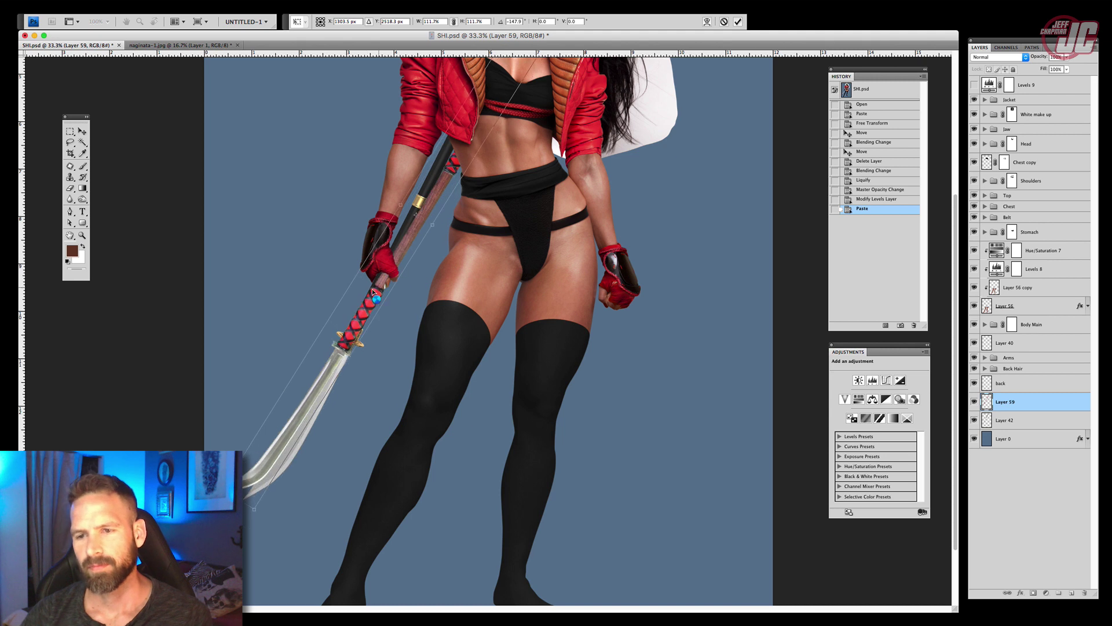
left_click_drag(249, 313, 247, 317)
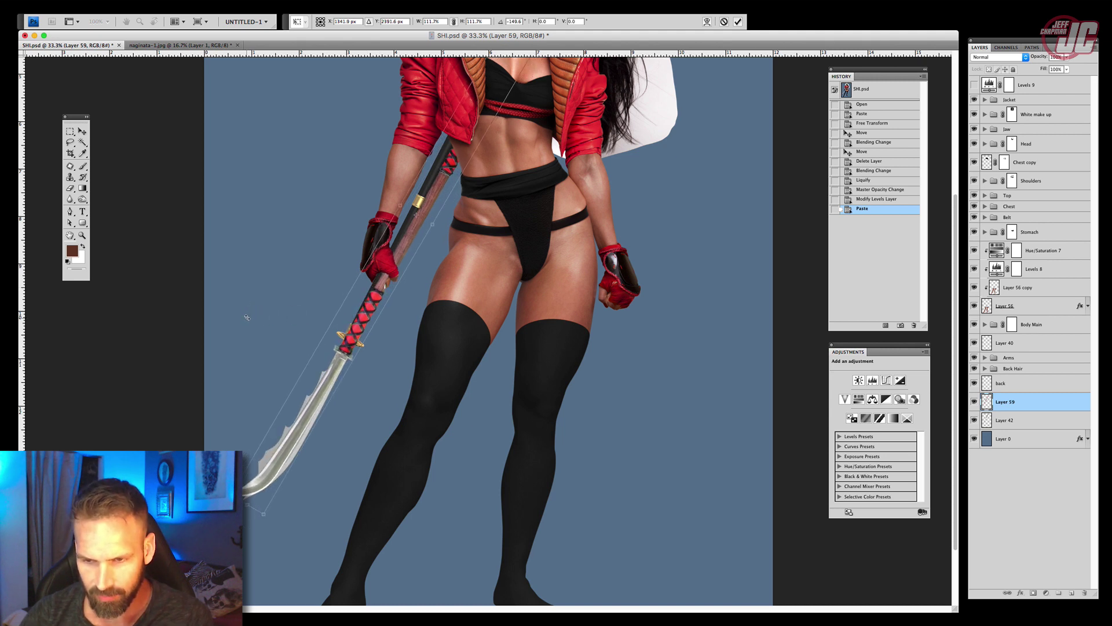
left_click_drag(388, 282, 384, 281)
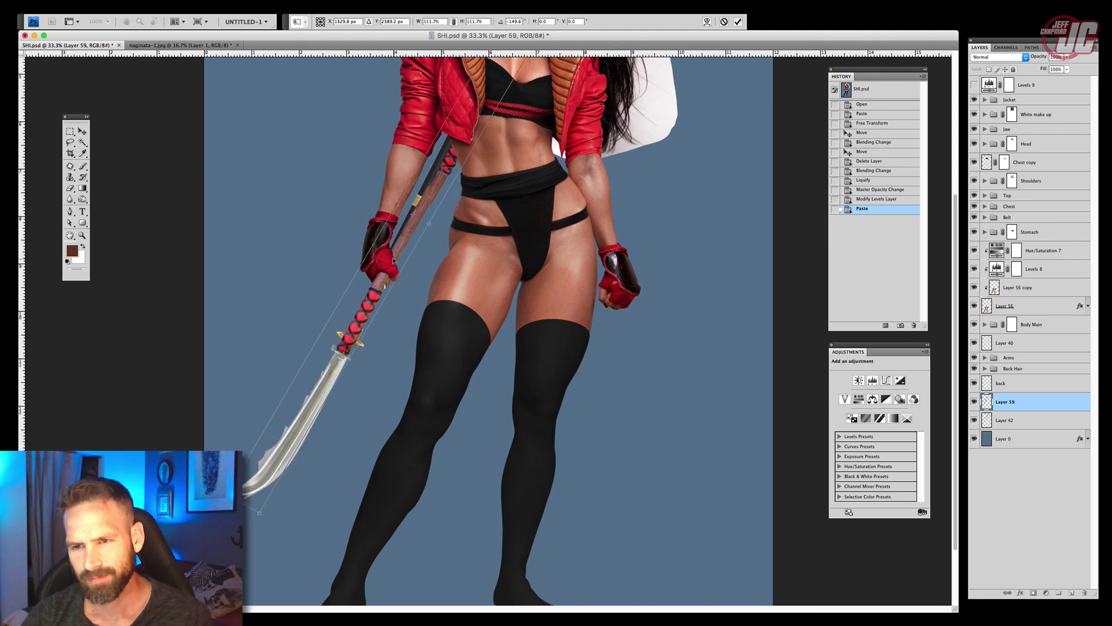
Set the naginata to about 113% scale and -151.3° rotation with its wrapped handle in the gloved hand, and apply the transform
left_click_drag(290, 276, 292, 278)
left_click_drag(319, 400, 344, 357)
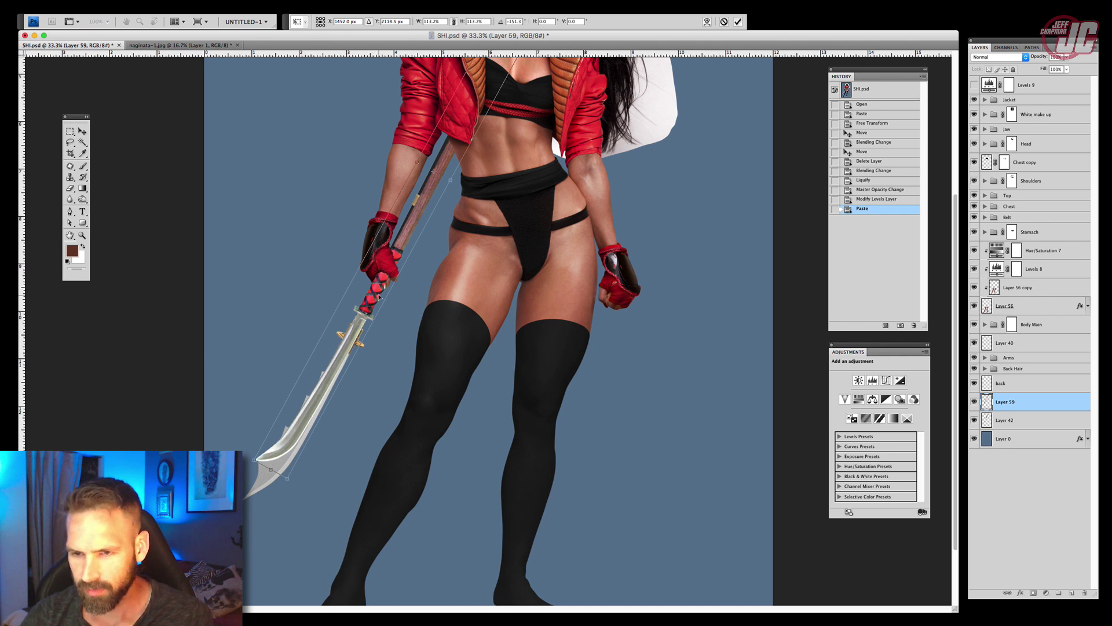
left_click_drag(380, 296, 377, 298)
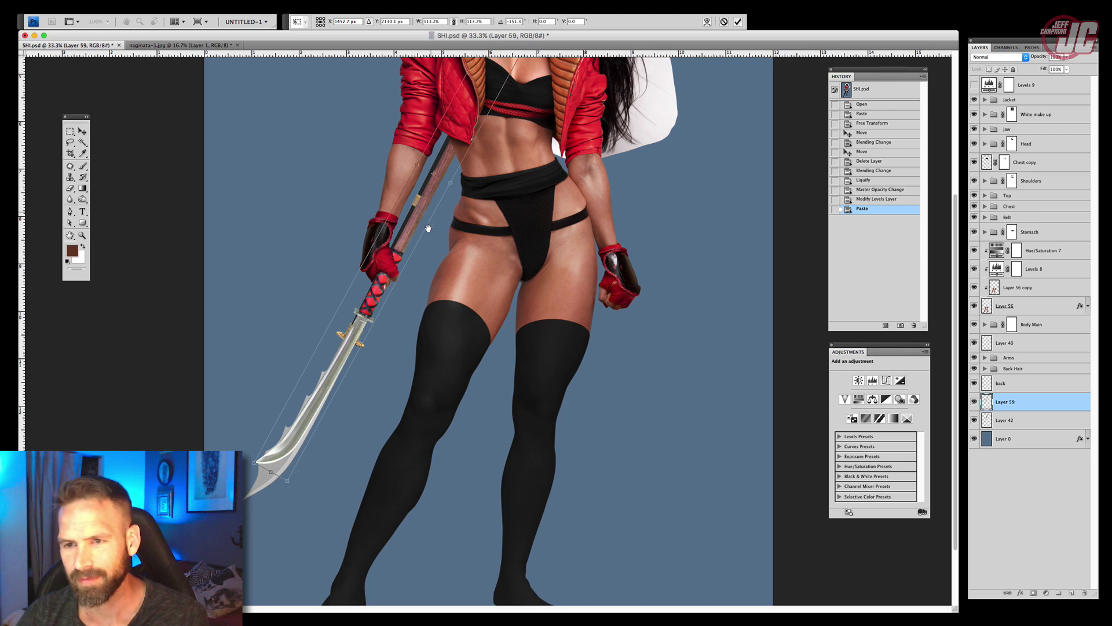
left_click_drag(428, 227, 353, 272)
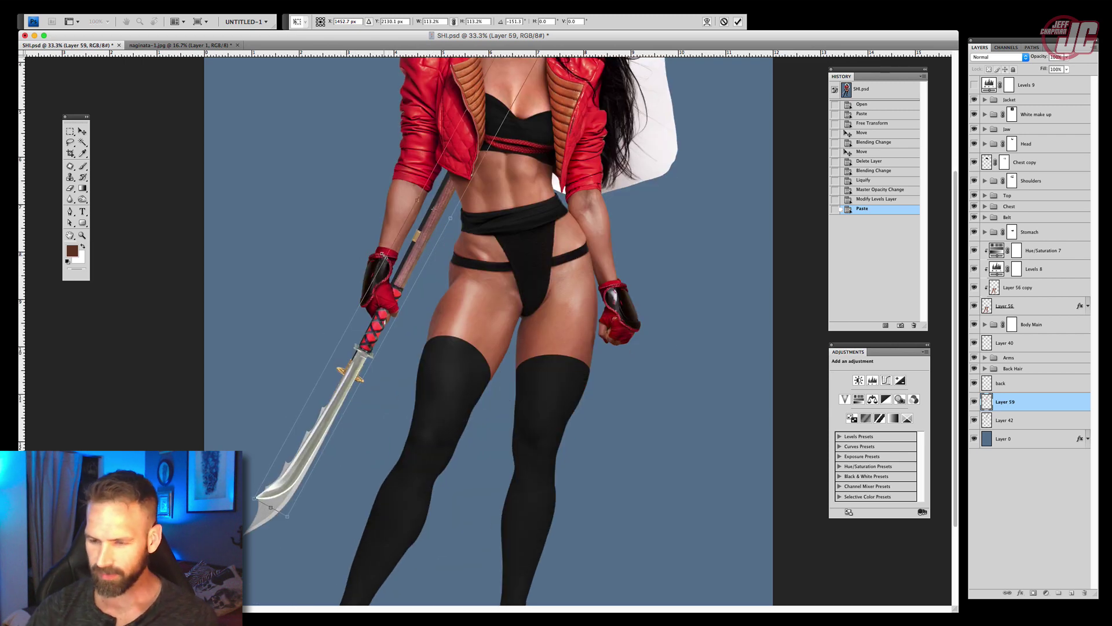
key("Return")
Draw a closed Pen tool path around the bare finger below the gloved fist that overlaps the naginata's handle
key("z")
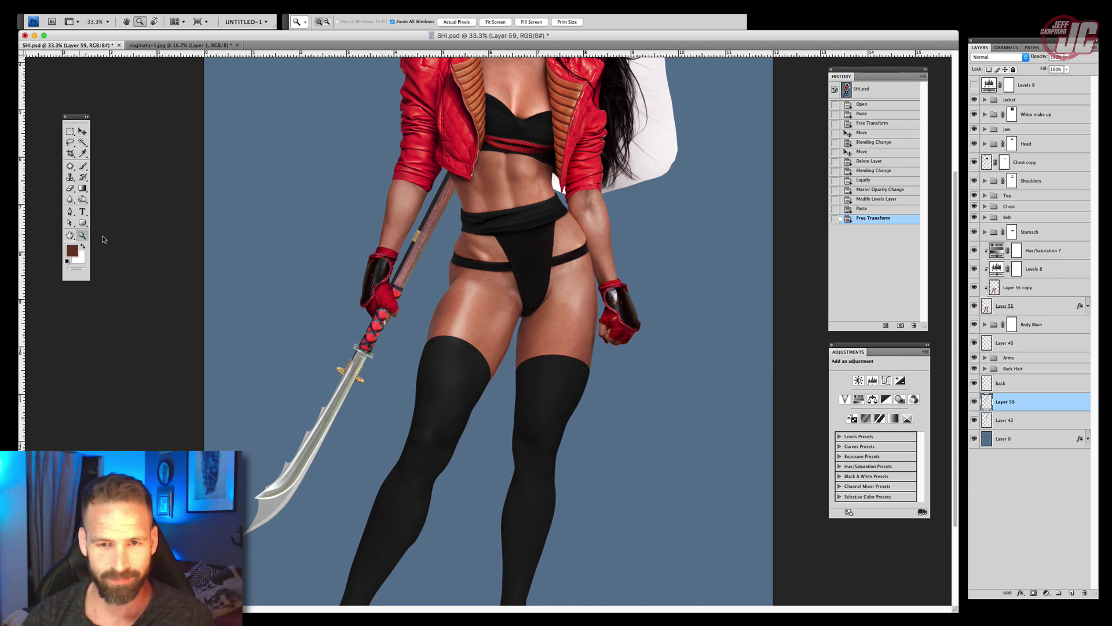
left_click(388, 342)
left_click(396, 315)
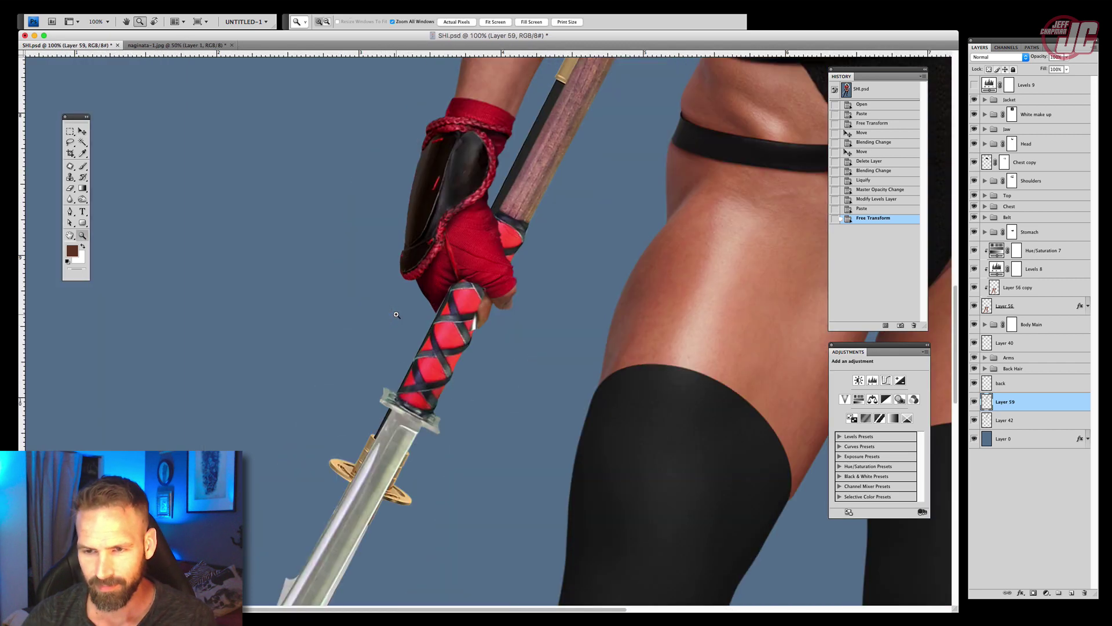
left_click(459, 307)
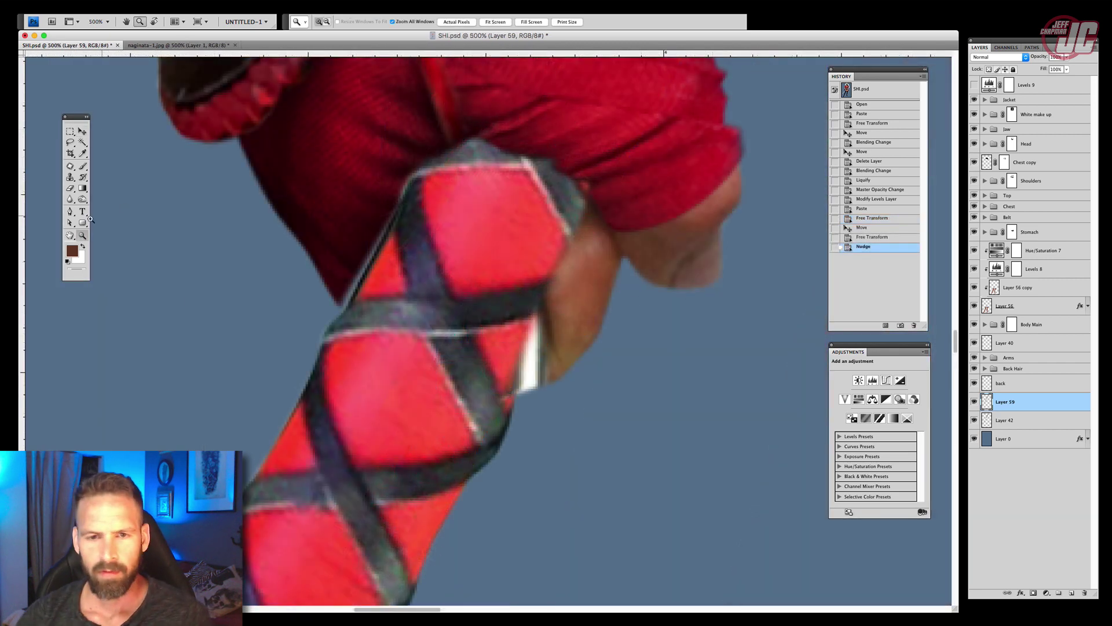
left_click(70, 212)
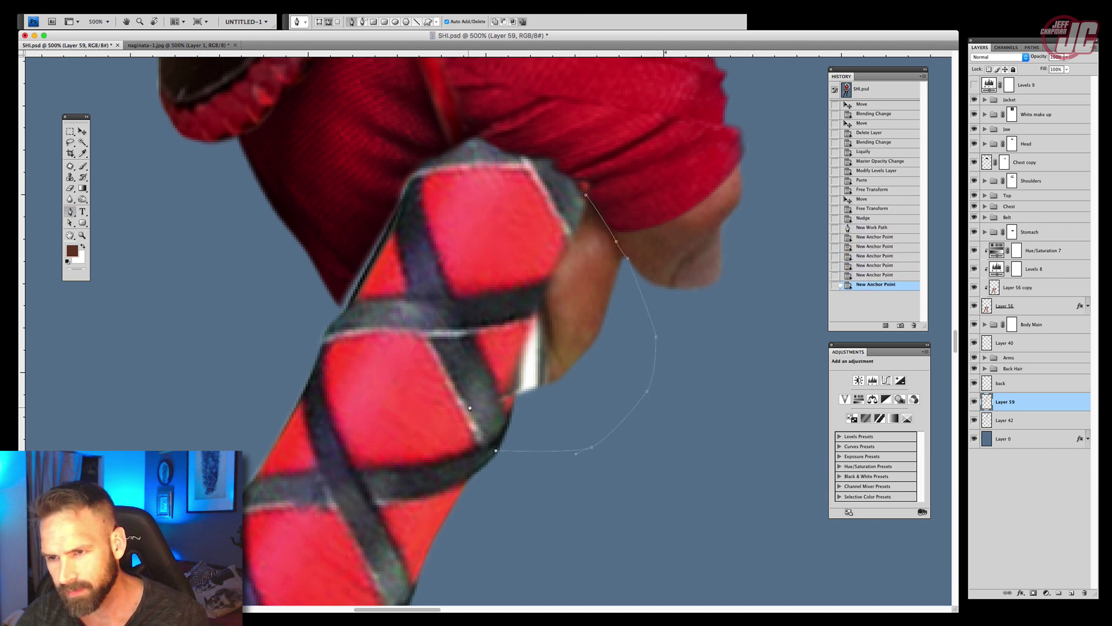
scroll(1031, 290, "down", 5)
Hide the outlined finger by filling its selection with black on the arms layer's mask, then deselect and collapse the Arms group
left_click(1015, 496)
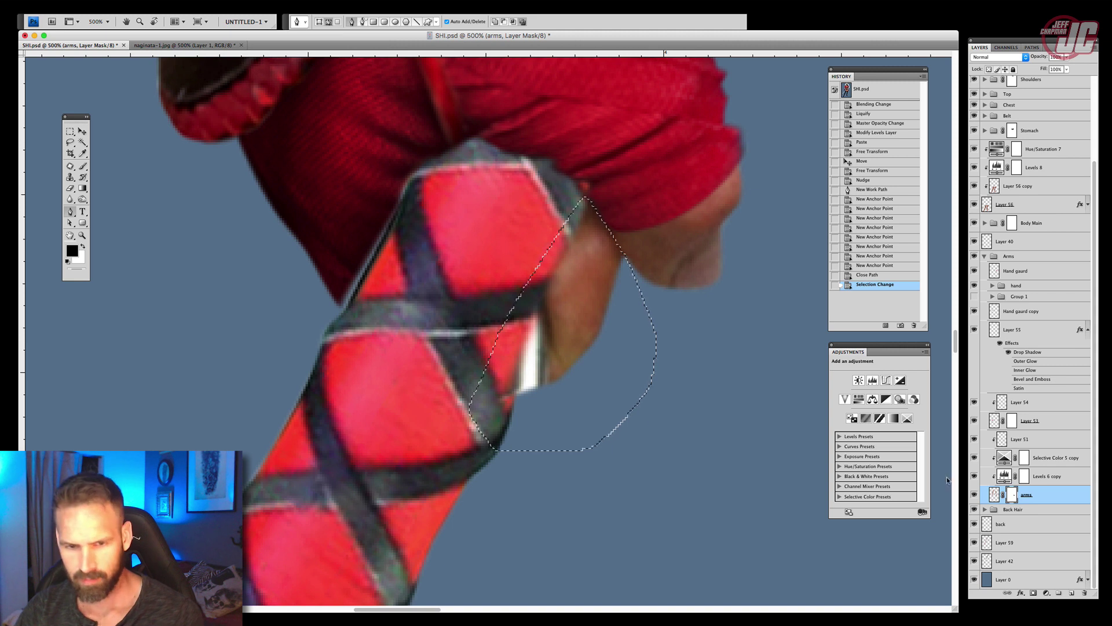
key("super+BackSpace")
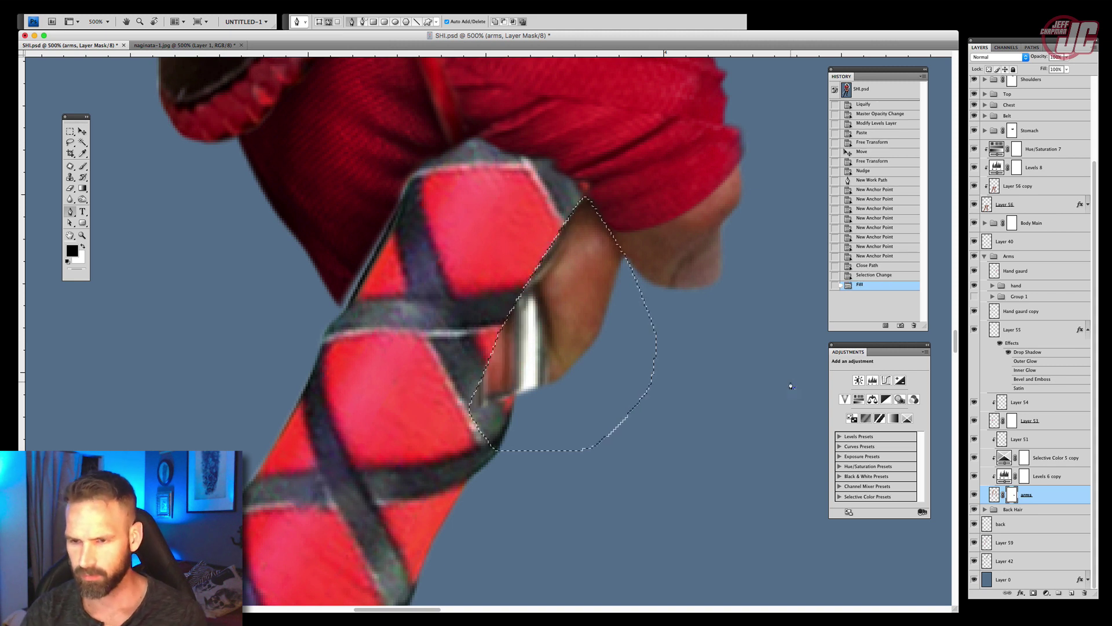
key("alt+BackSpace")
key("super+d")
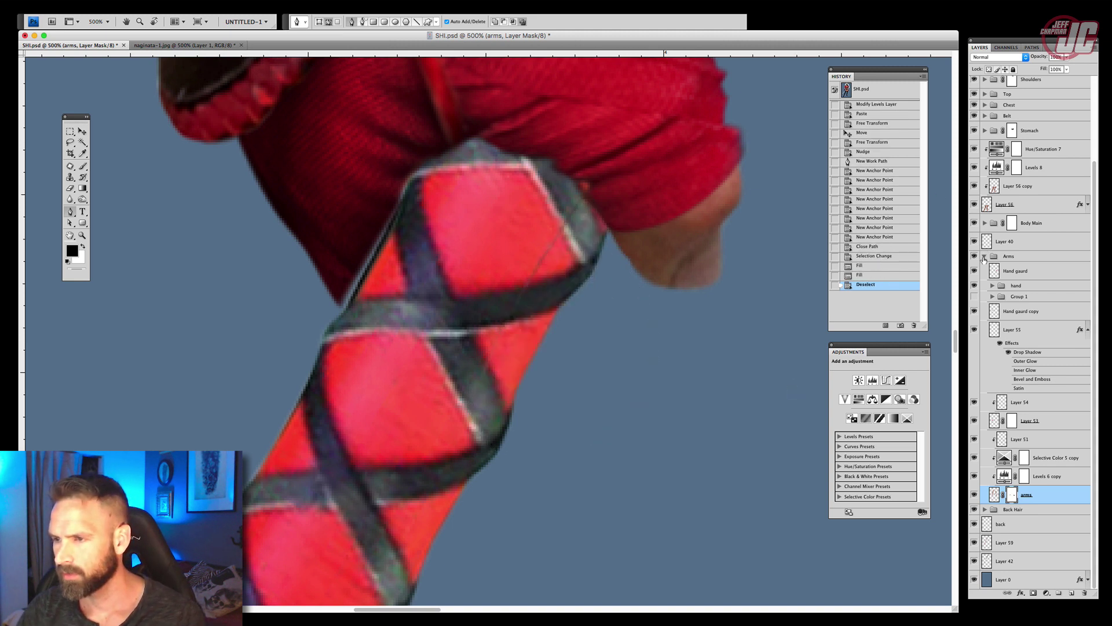
left_click(984, 256)
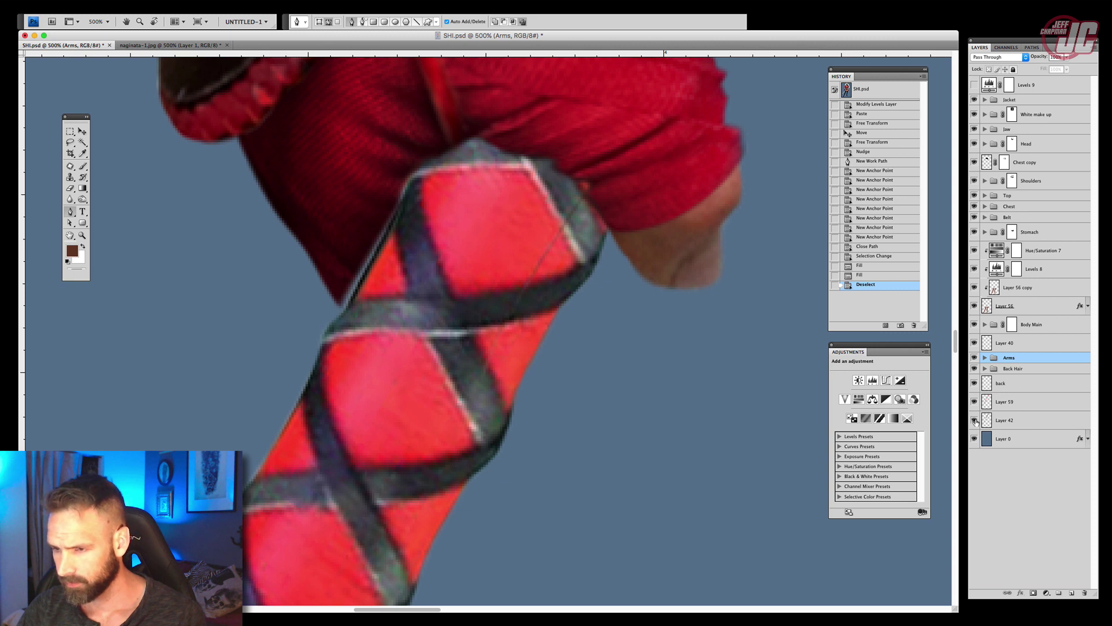
Hide Layer 42 with the old spear, paste the copied finger above it, and move the finger beside the handle
left_click(1022, 421)
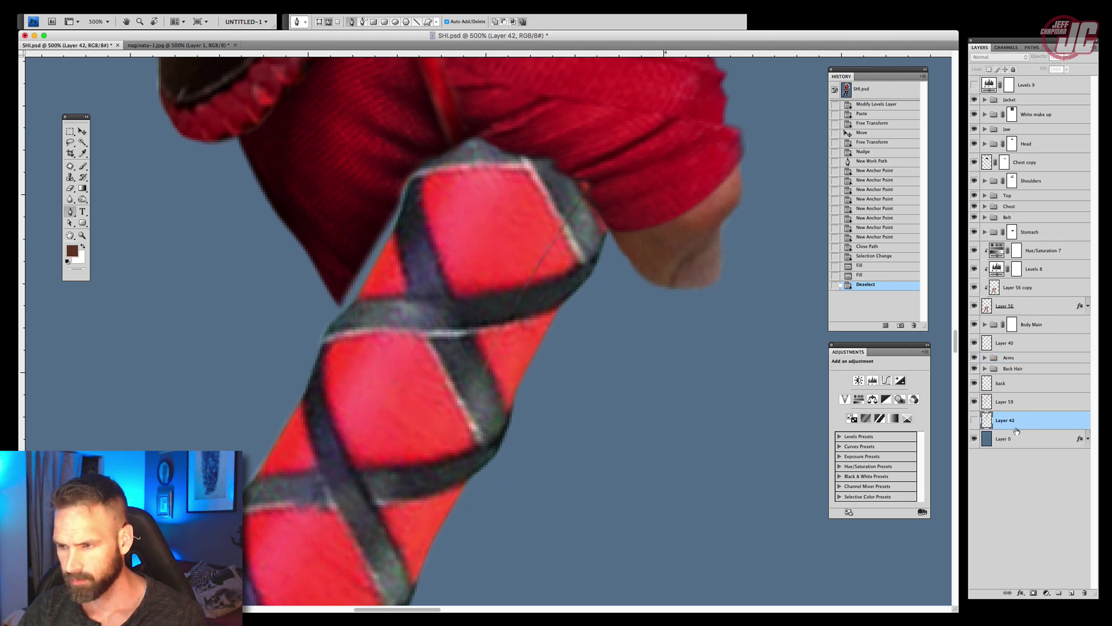
key("super+v")
key("v")
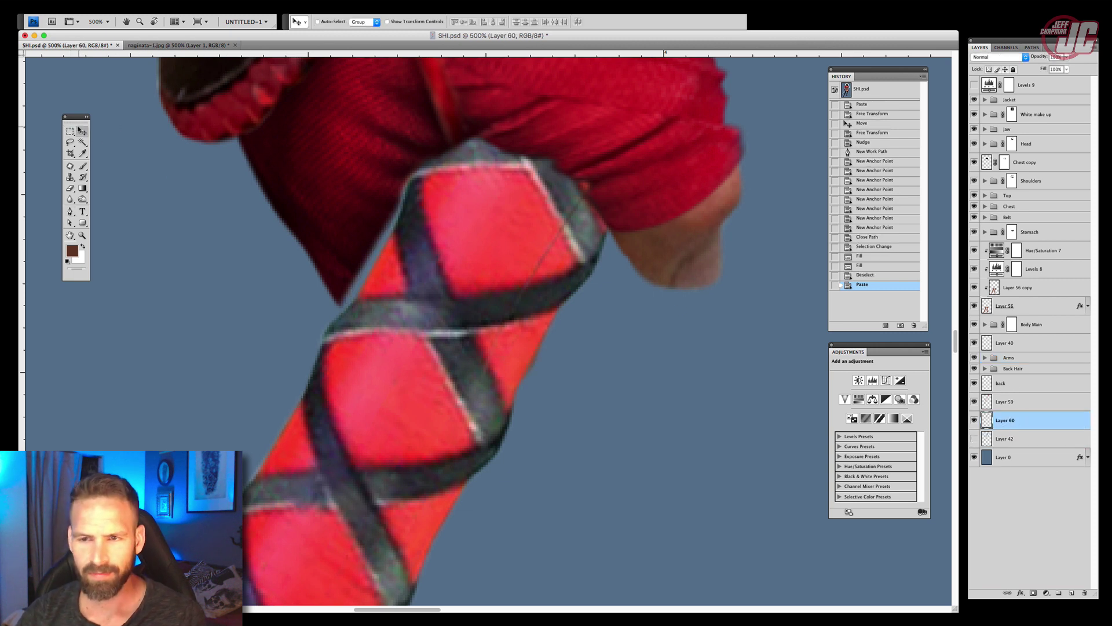
left_click_drag(569, 318, 634, 301)
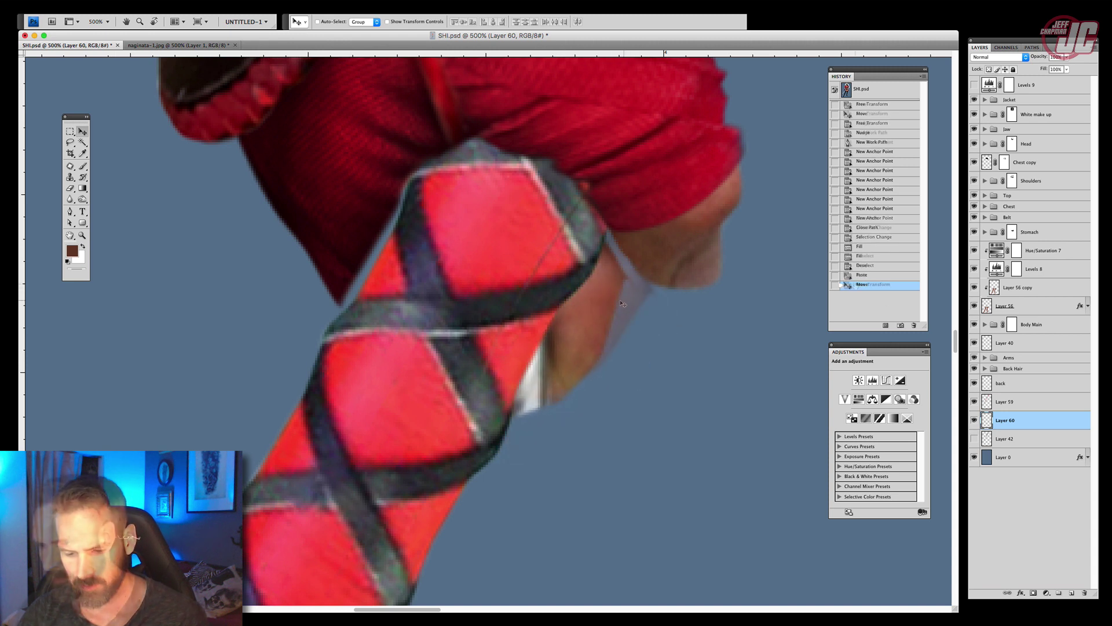
Rotate the pasted finger about 17° clockwise, tuck it closer against the naginata's wrapped handle, and apply the transform
key("super+t")
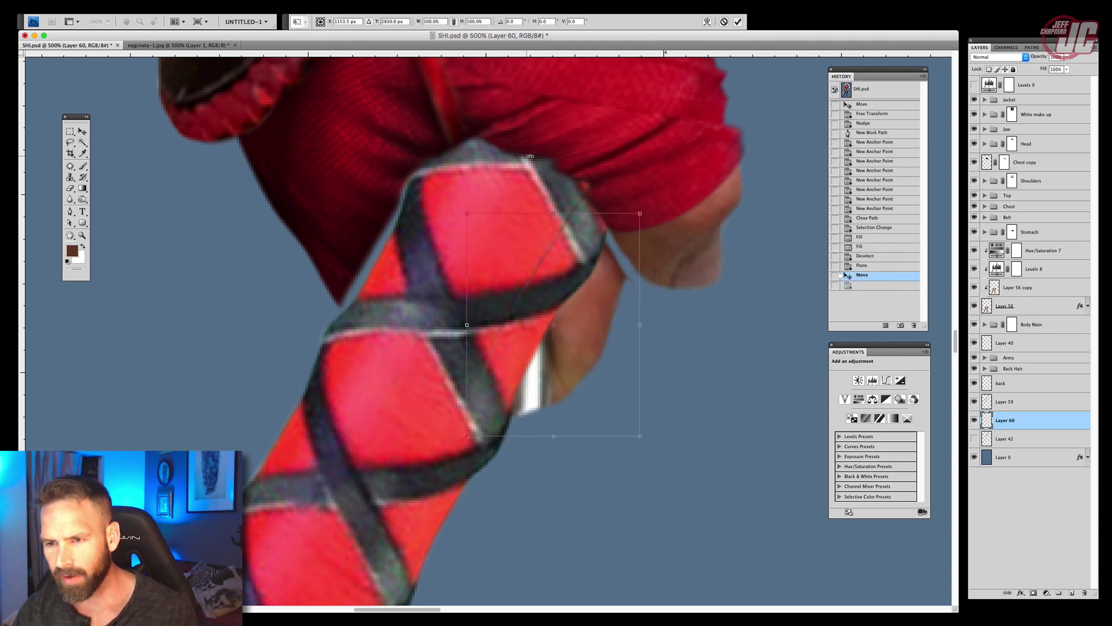
left_click_drag(524, 159, 577, 153)
left_click_drag(585, 288, 544, 357)
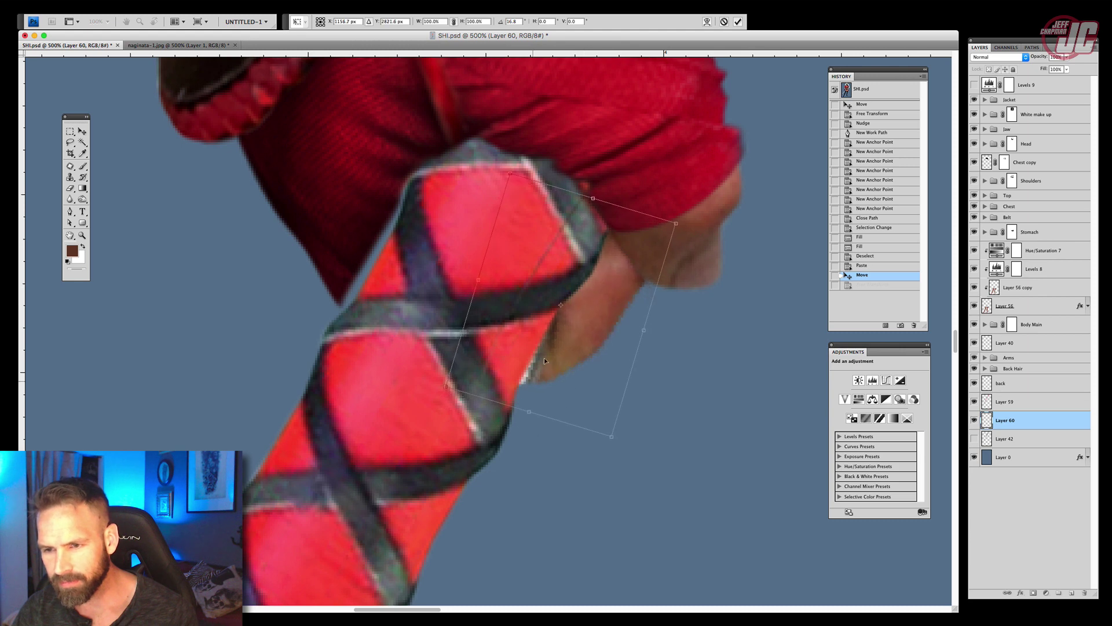
key("Return")
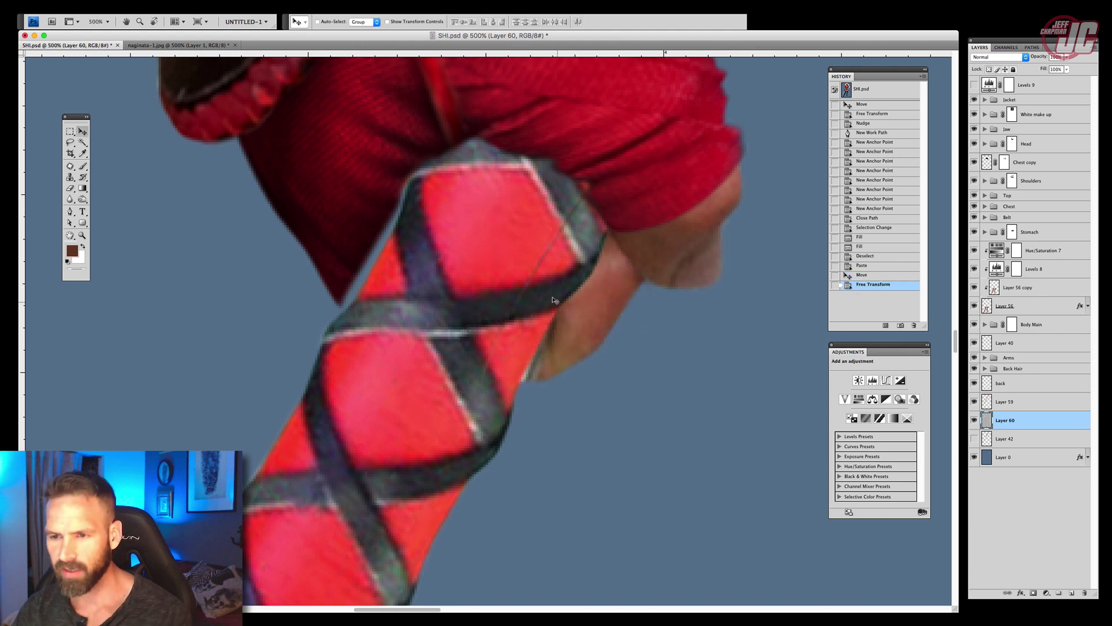
Warp the pasted finger so its outer edge bulges slightly and its tip curves behind the handle, and apply the warp
left_click(30, 2)
mouse_move(57, 184)
left_click(152, 241)
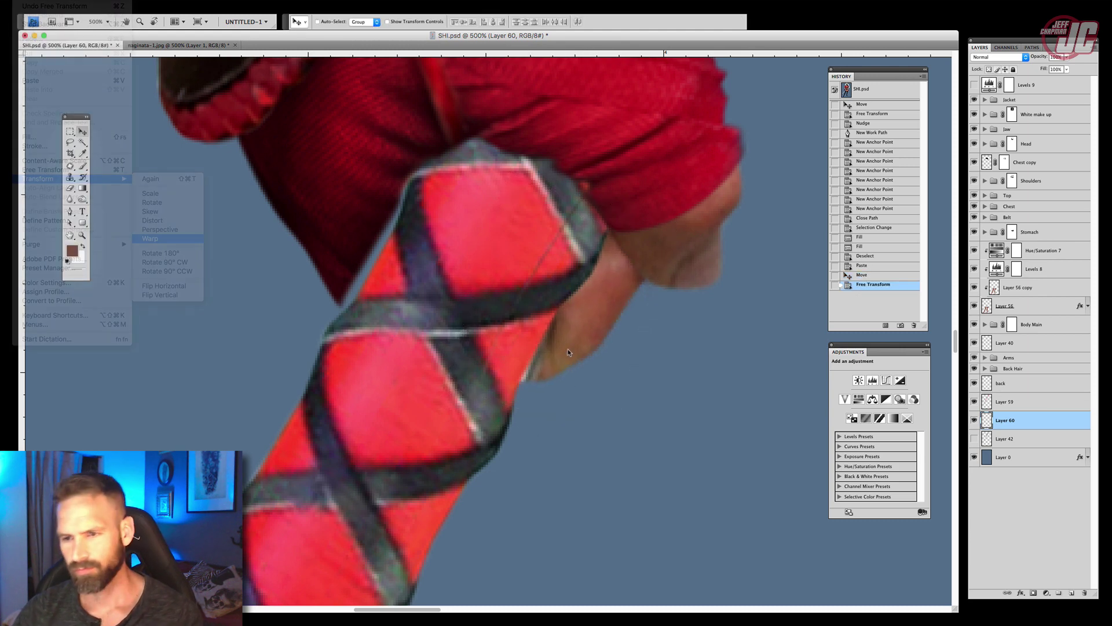
left_click_drag(654, 329, 663, 352)
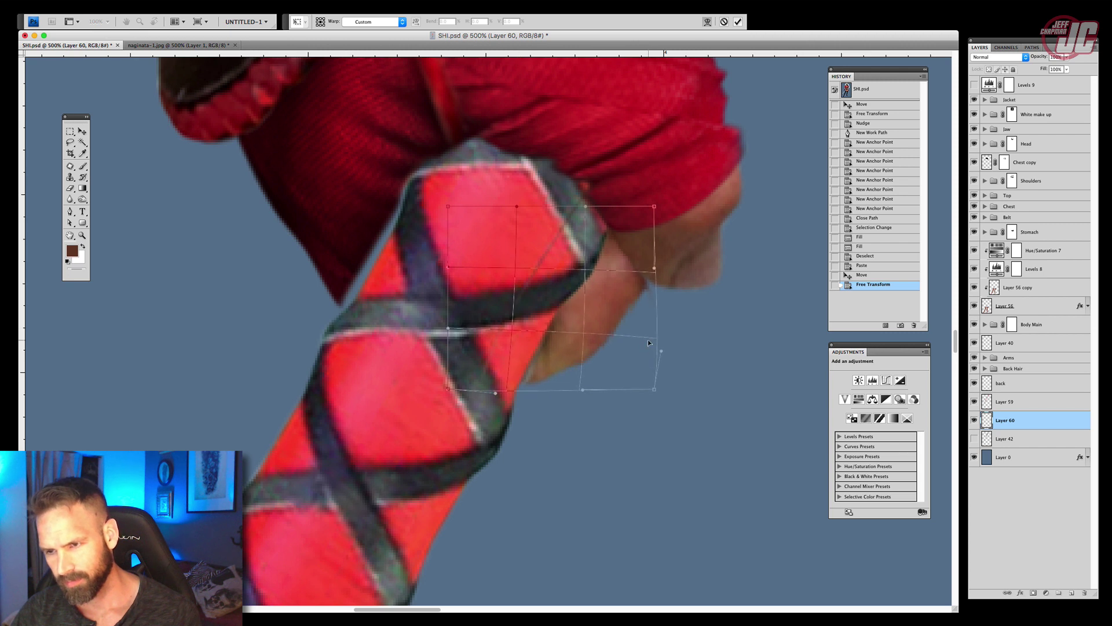
left_click_drag(654, 267, 665, 261)
left_click_drag(536, 382, 533, 383)
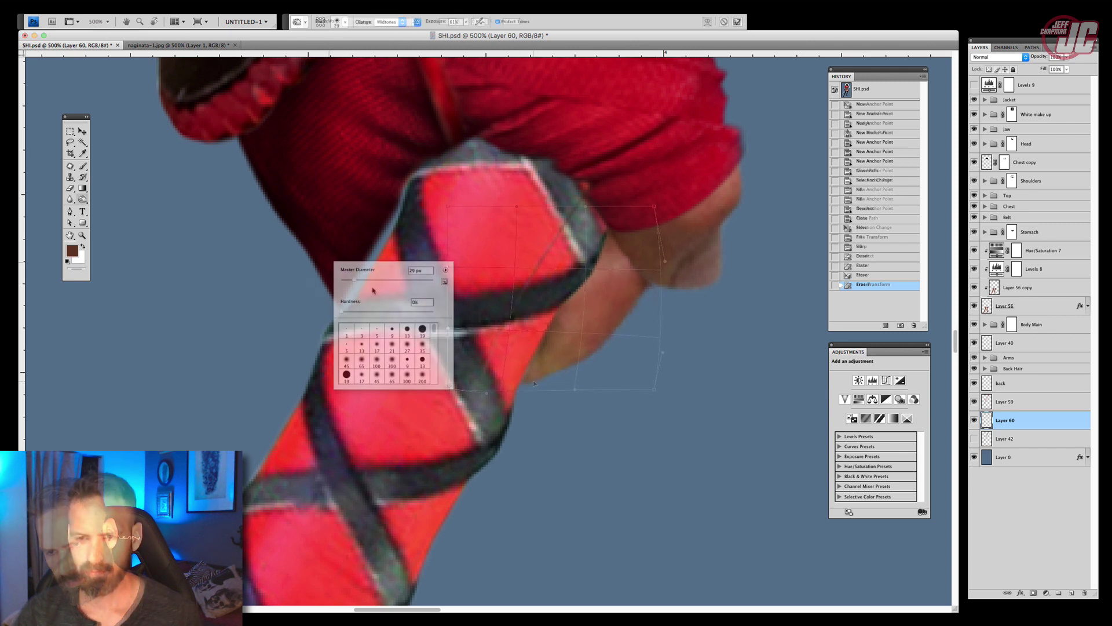
key("Return")
Shade the pasted finger beside the handle with the Burn tool, trying the Shadows range and lowering the exposure to 19%
left_click(503, 414)
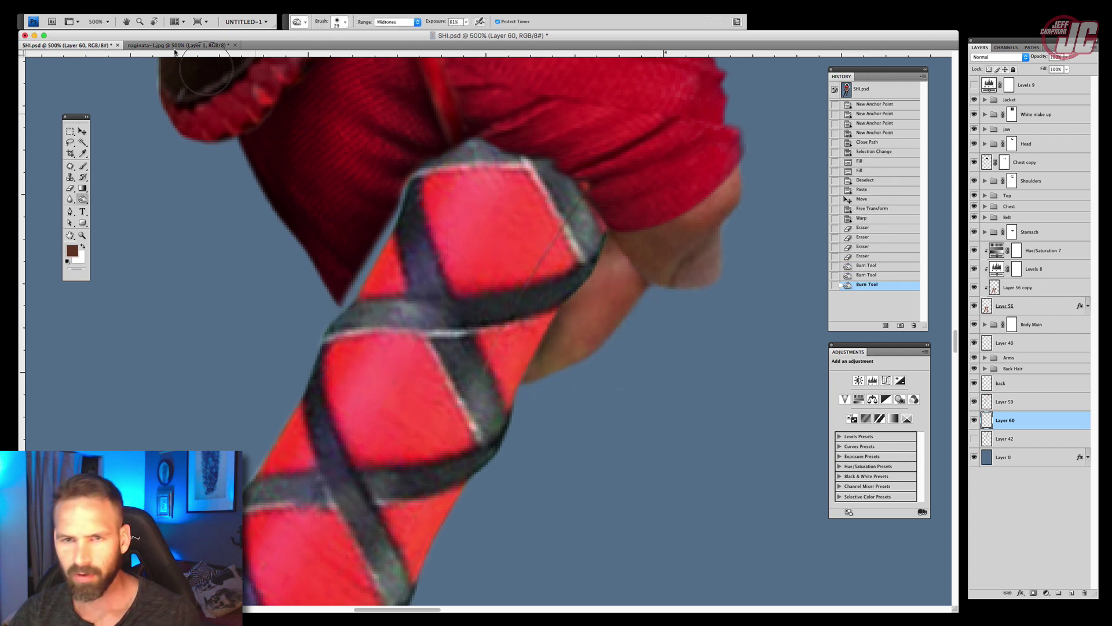
left_click(392, 22)
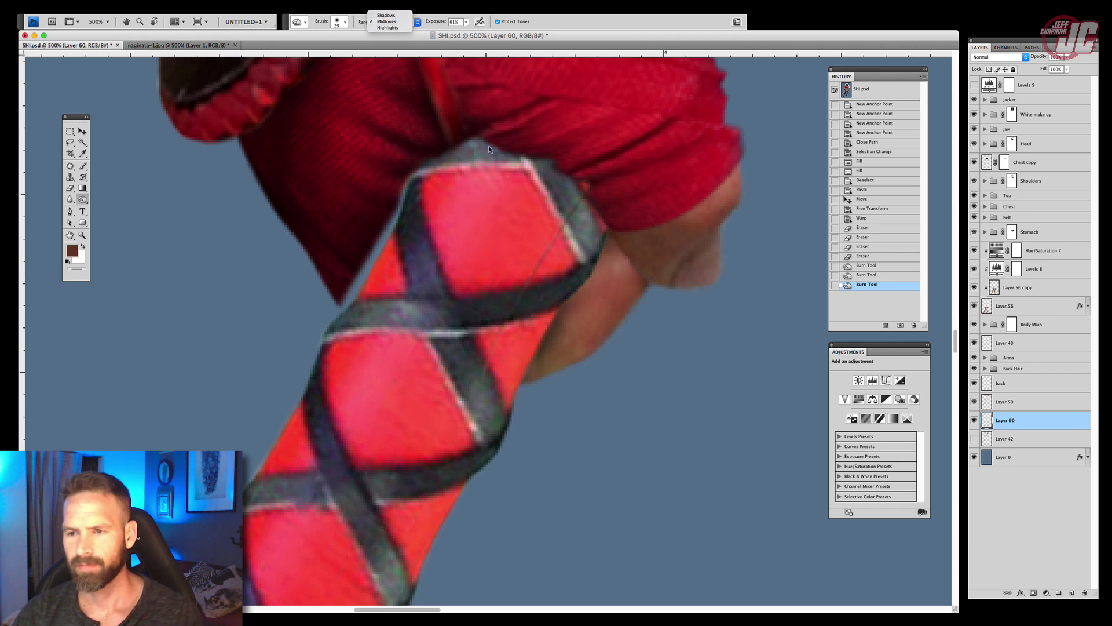
left_click(386, 15)
left_click(593, 278)
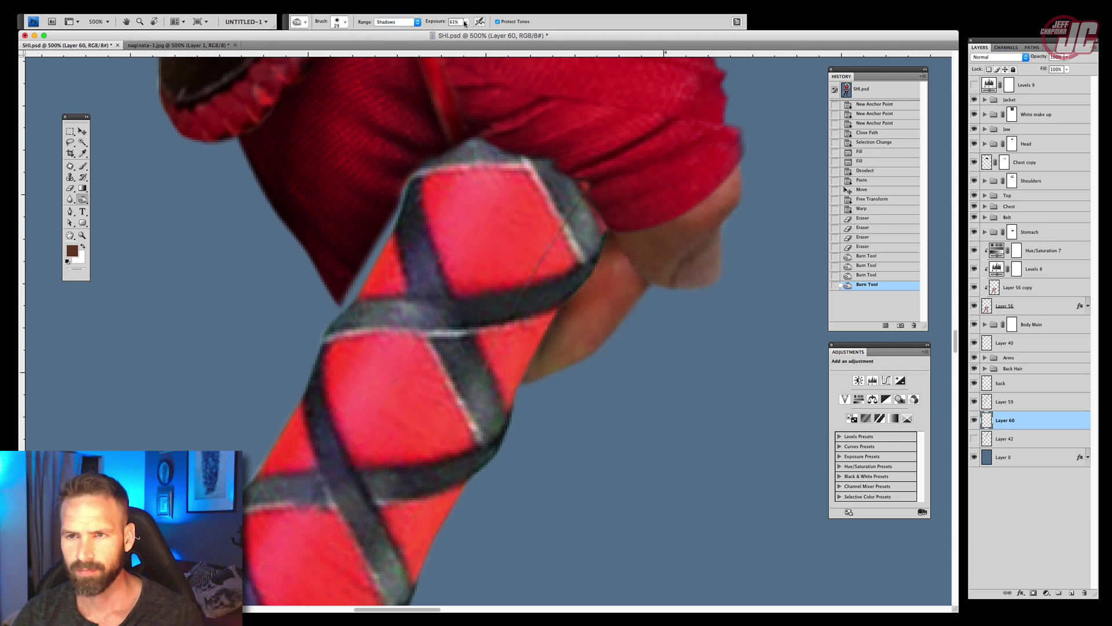
left_click_drag(458, 33, 440, 33)
mouse_move(614, 324)
left_mouse_down()
mouse_move(556, 383)
mouse_move(579, 359)
left_mouse_up()
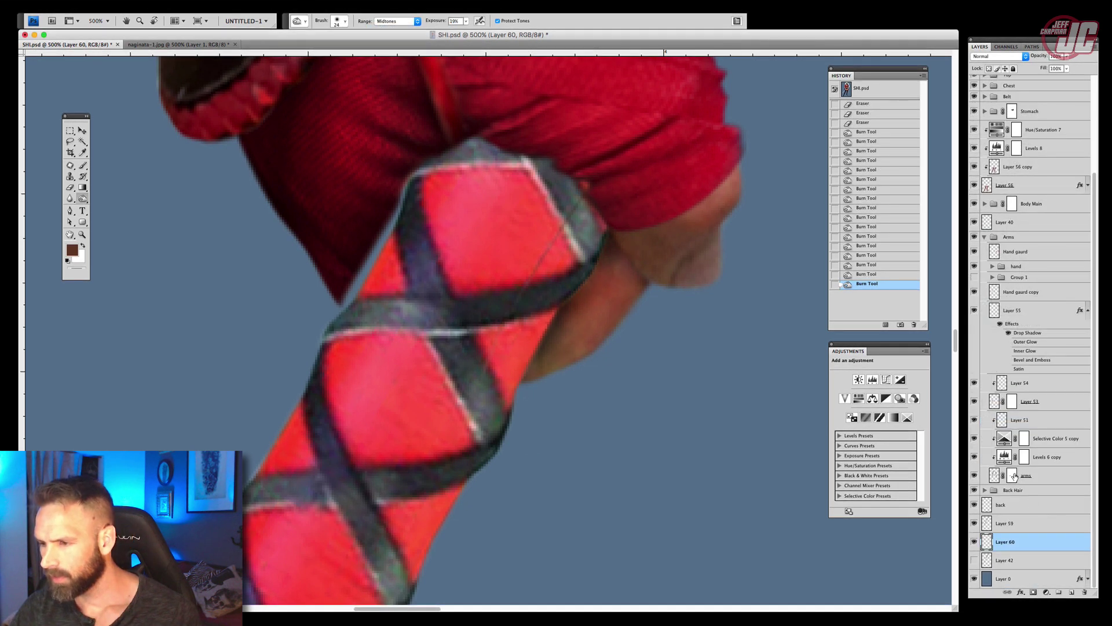
Paint black on the arms layer's mask with a small brush at 100% opacity to remove the faint finger outline over the handle
left_click(1012, 475)
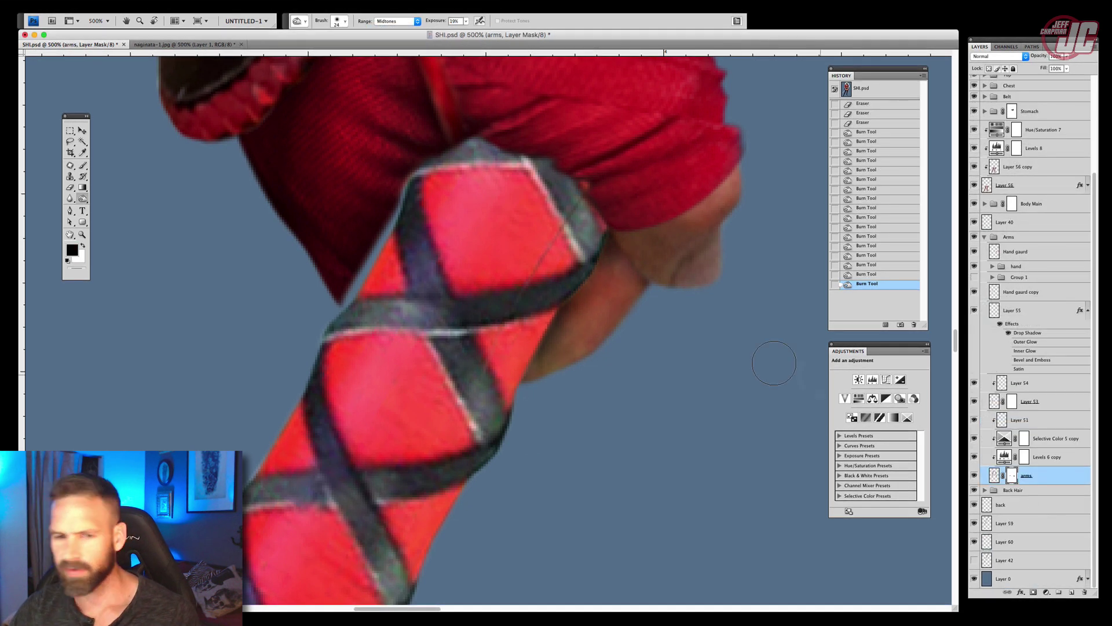
key("b")
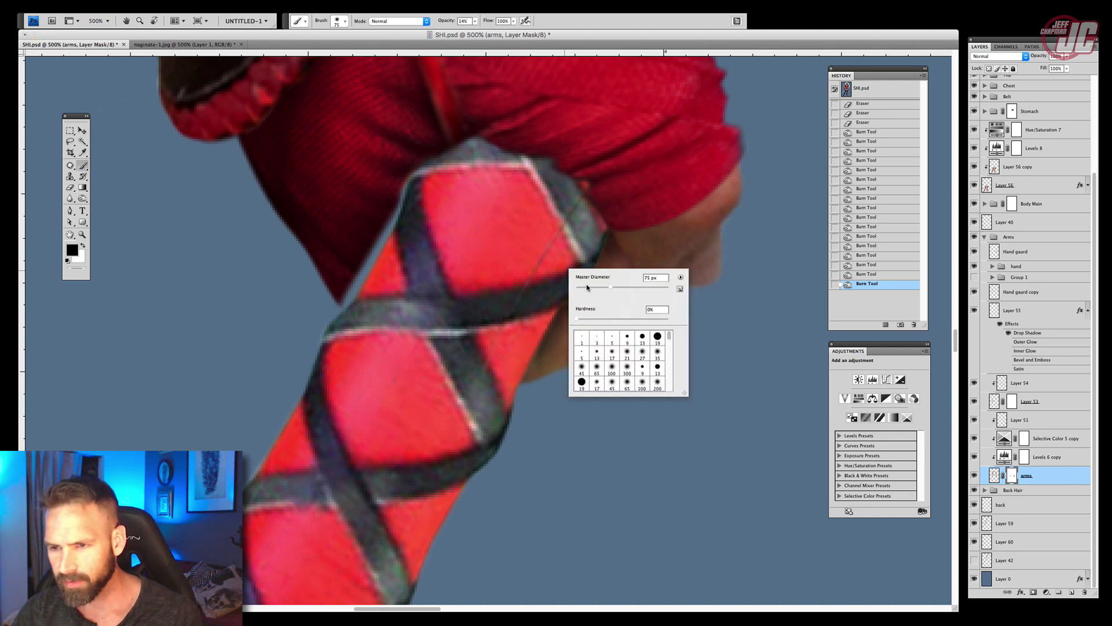
left_click_drag(588, 289, 580, 289)
left_click(475, 22)
left_click_drag(478, 30, 518, 30)
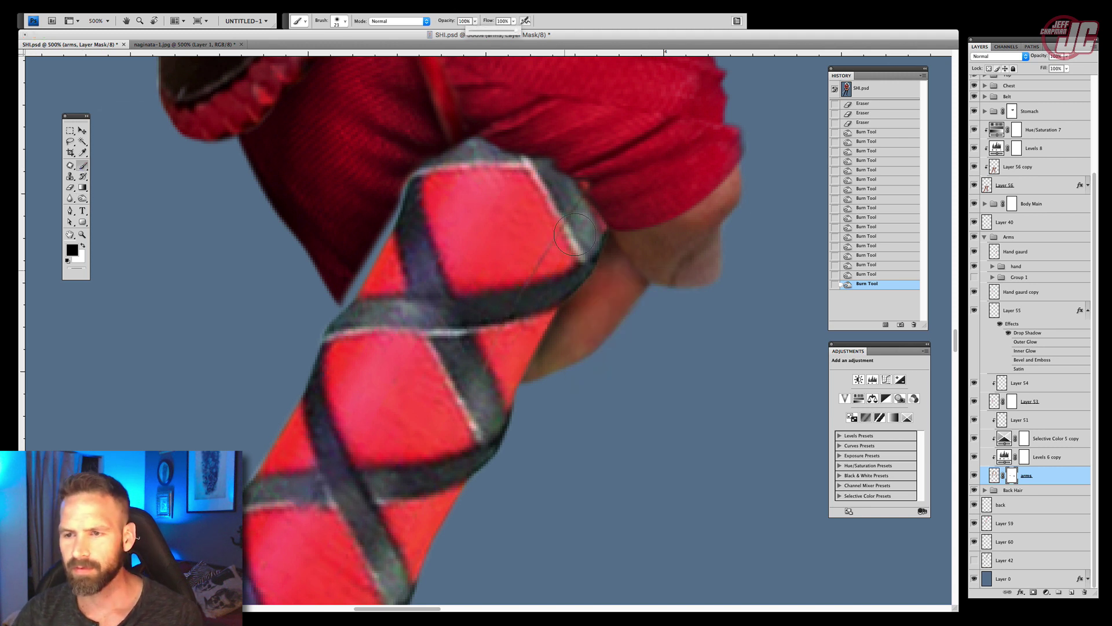
right_click(555, 242)
left_click_drag(577, 263, 564, 225)
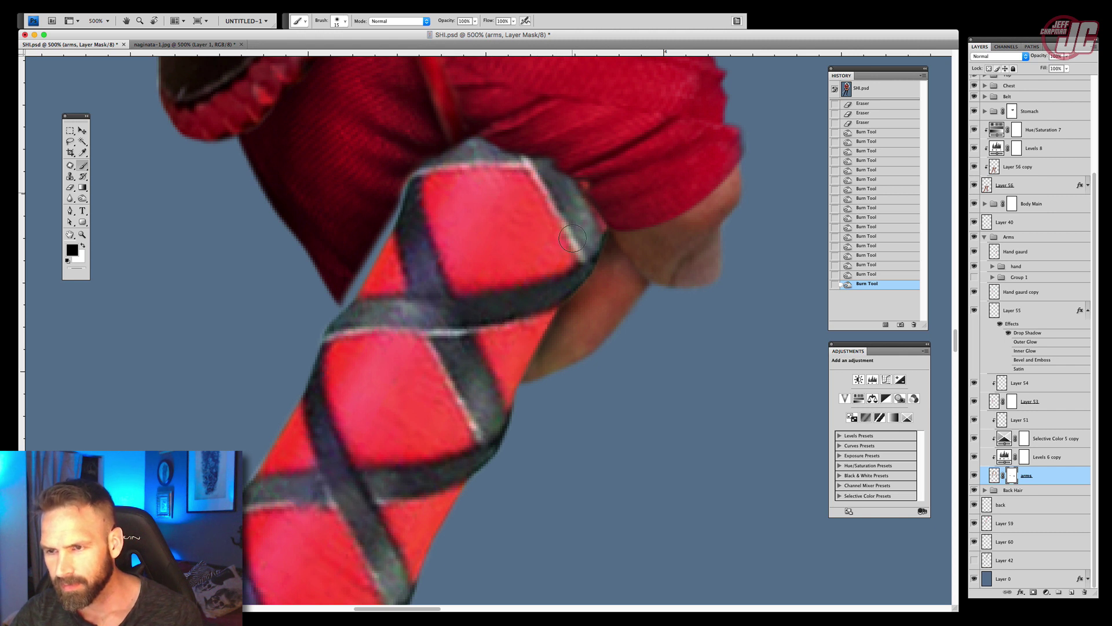
left_click_drag(572, 237, 575, 242)
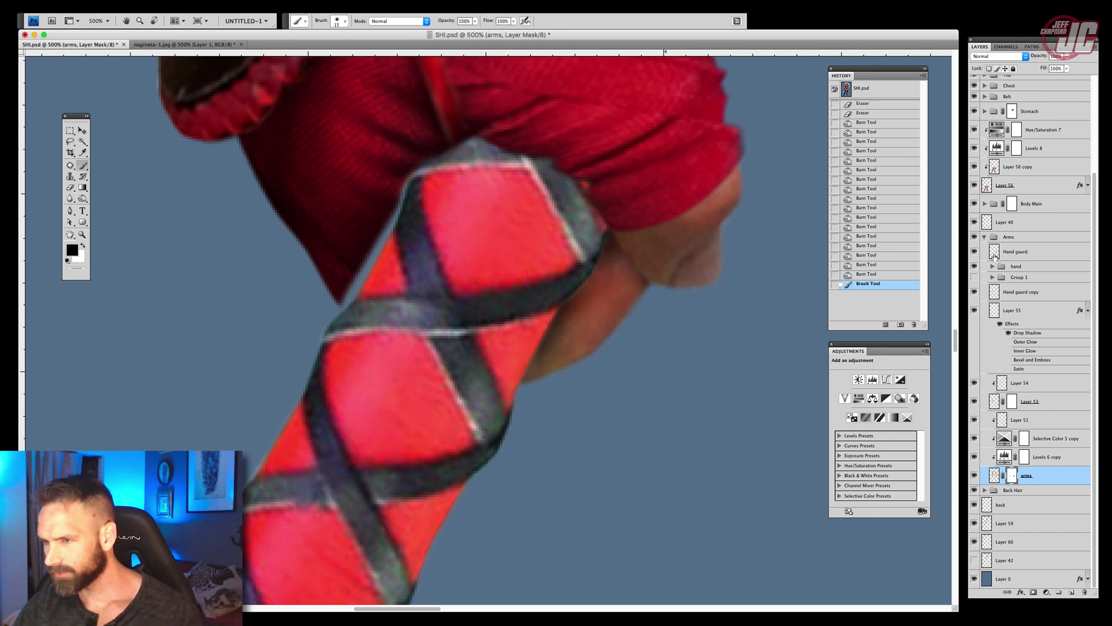
Collapse the Arms group and add a new empty layer directly above Layer 42
left_click(984, 237)
left_click(1008, 437)
left_click(1072, 592)
Sample the glove's dark red and paint it along the glove's edge beside the handle with an 11 px brush at 62% hardness
key("i")
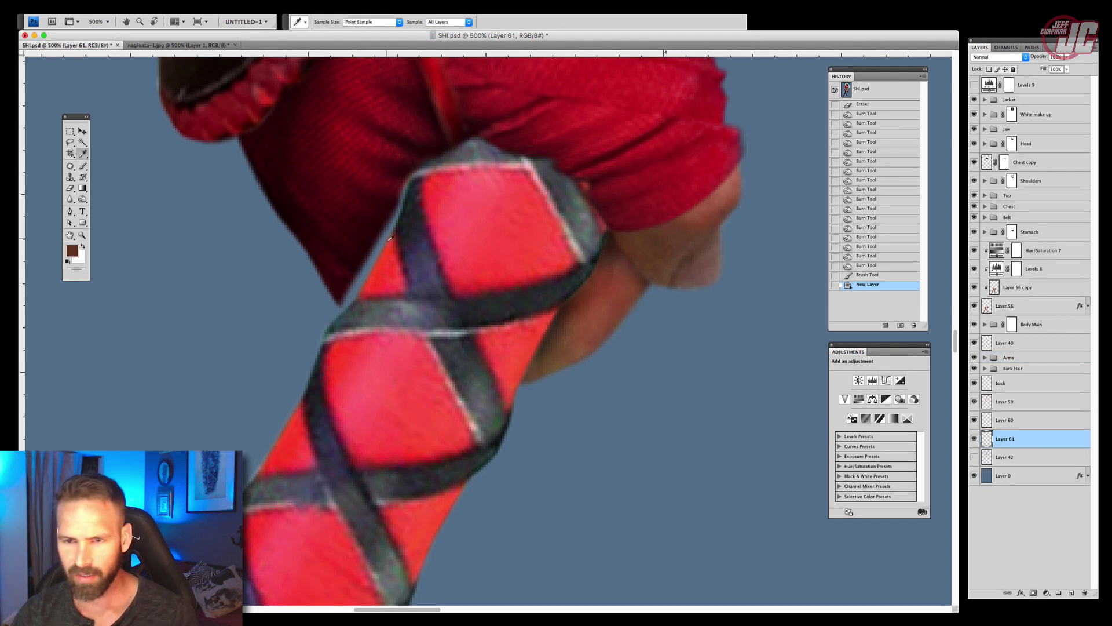
left_click(347, 272)
left_click(83, 166)
right_click(435, 218)
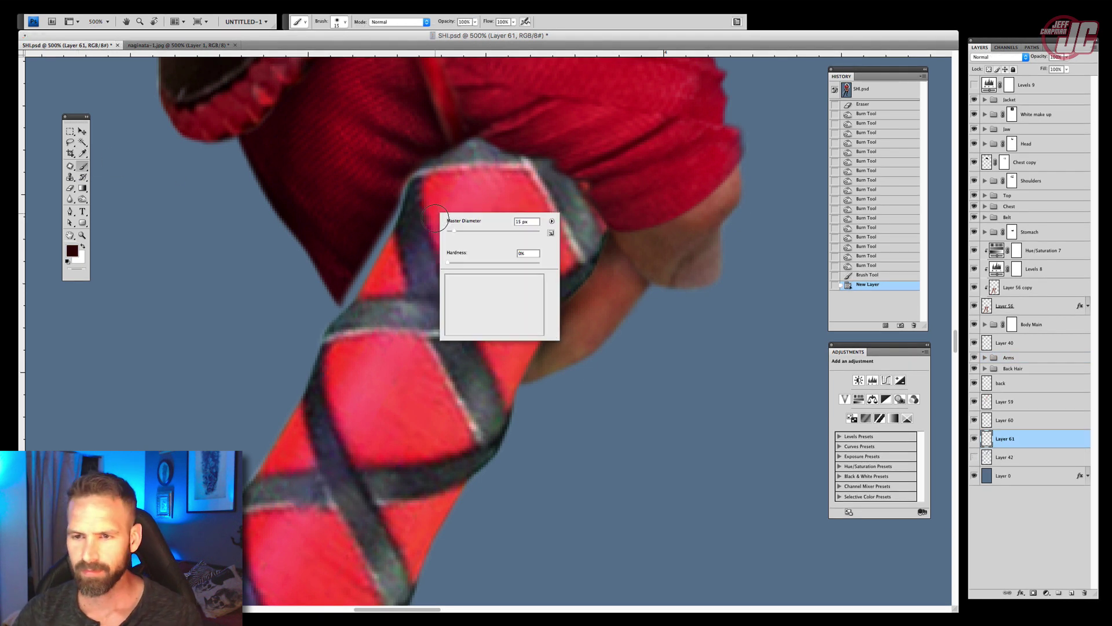
left_click(434, 195)
mouse_move(405, 204)
left_mouse_down()
mouse_move(376, 260)
mouse_move(394, 219)
mouse_move(409, 240)
left_mouse_up()
right_click(395, 219)
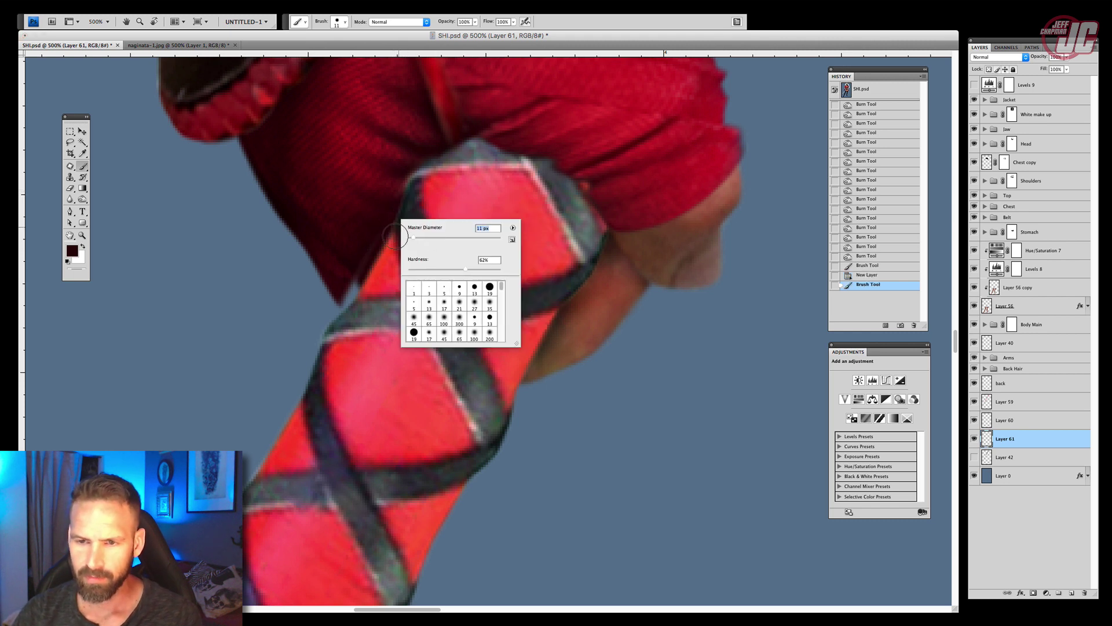
mouse_move(358, 285)
left_mouse_down()
mouse_move(338, 253)
mouse_move(374, 291)
mouse_move(346, 298)
left_mouse_up()
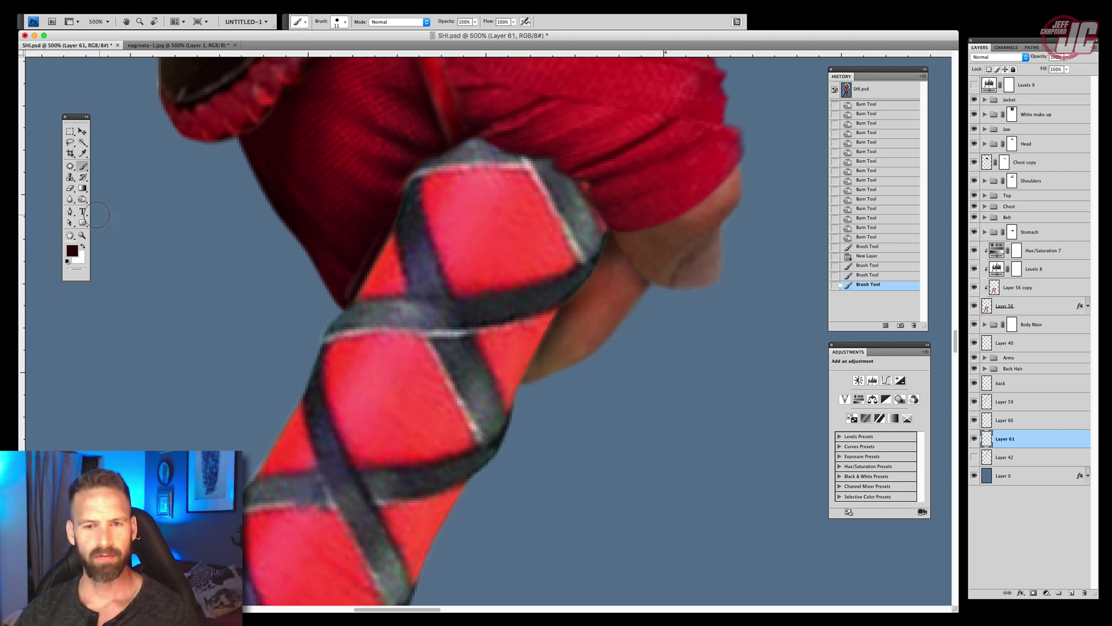
Compare the whole figure with and without Layer 59, then group Layers 59, 60 and 61 under the name "Waepon"
key("z")
left_click(444, 302, "alt")
left_click(445, 302, "alt")
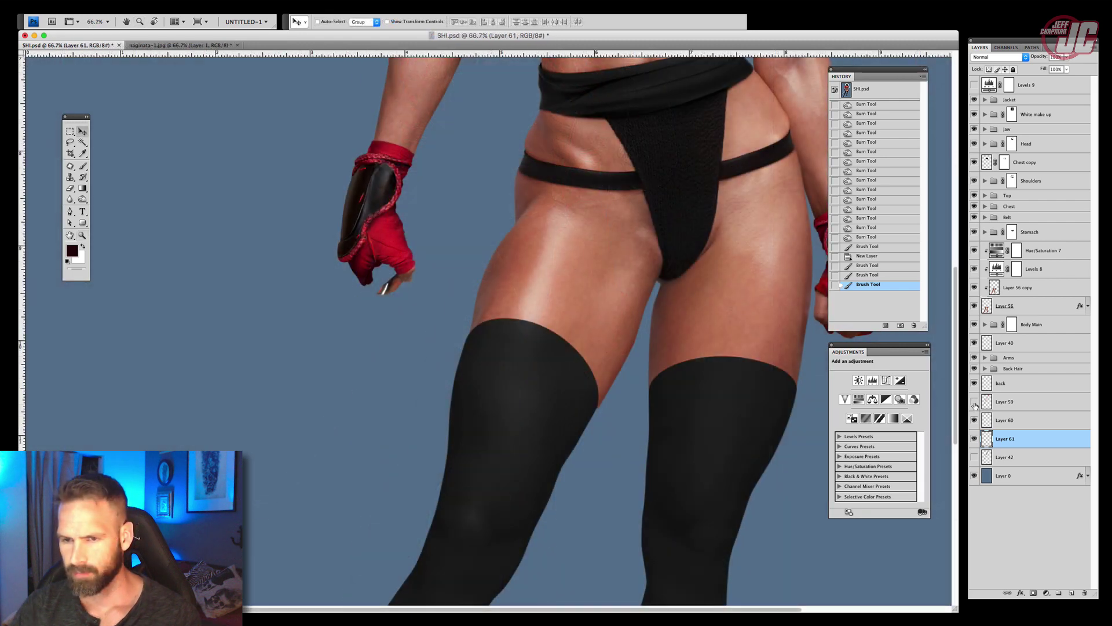
left_click(974, 403)
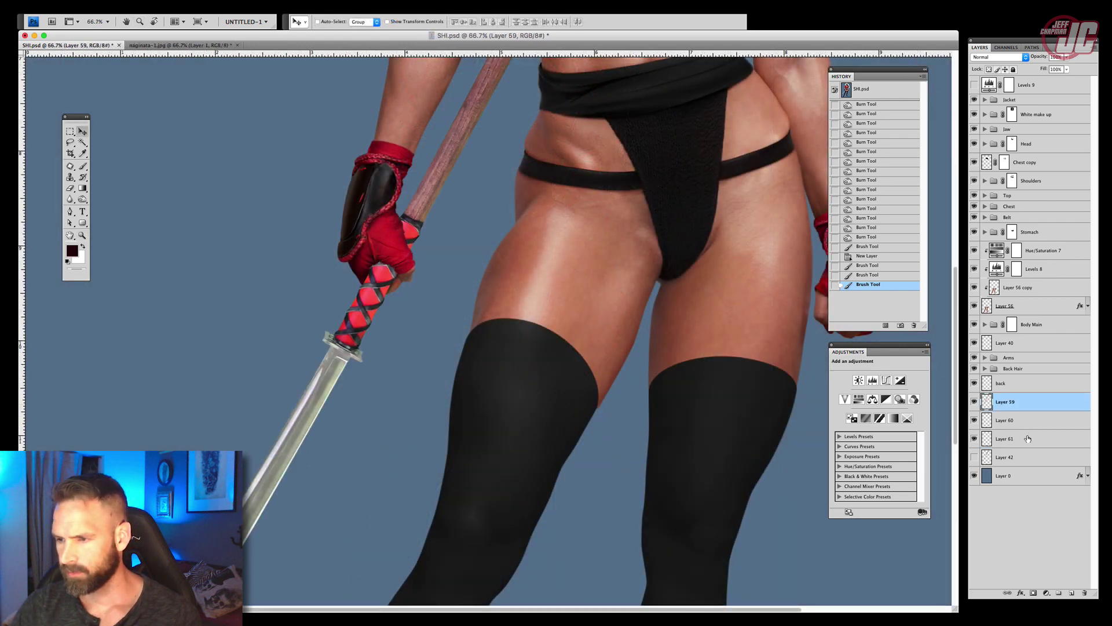
left_click(1024, 404, "shift")
key("super+g")
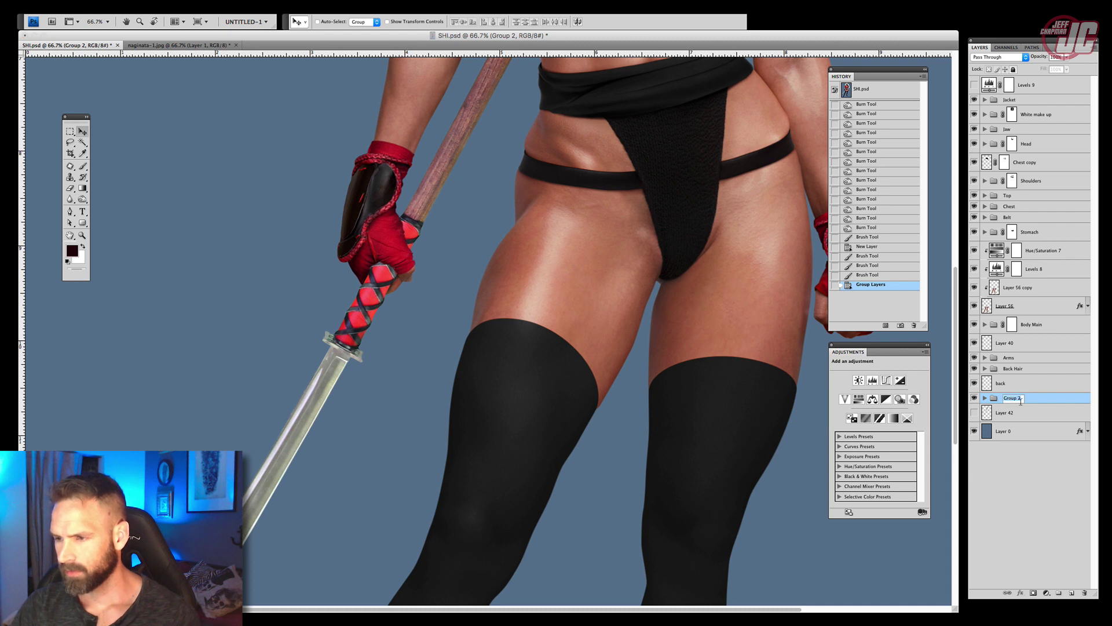
type("Waepo")
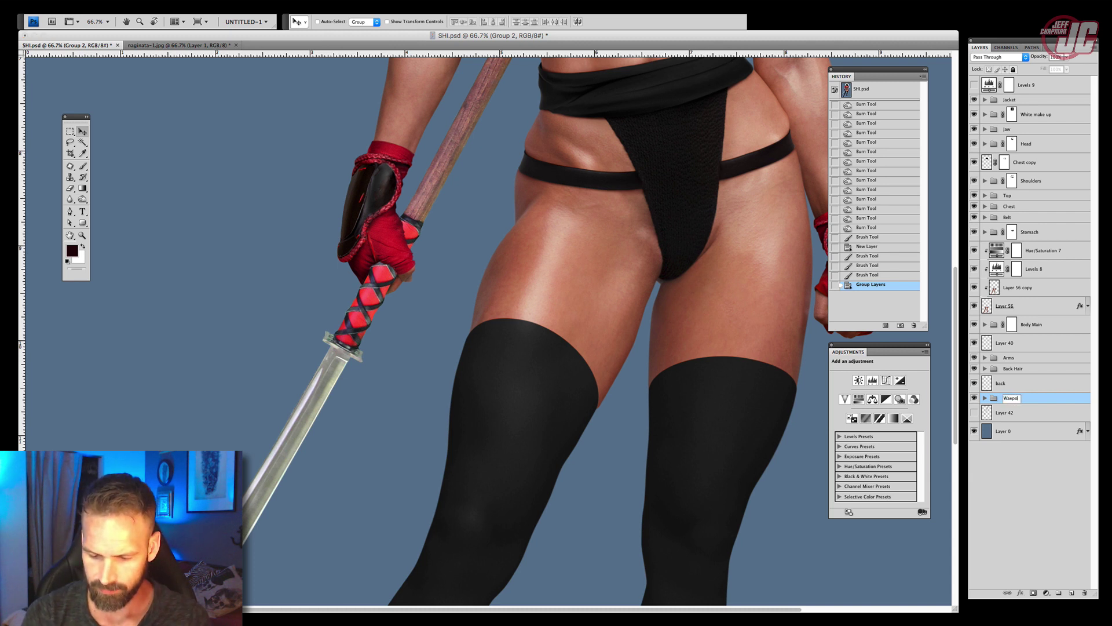
type("n")
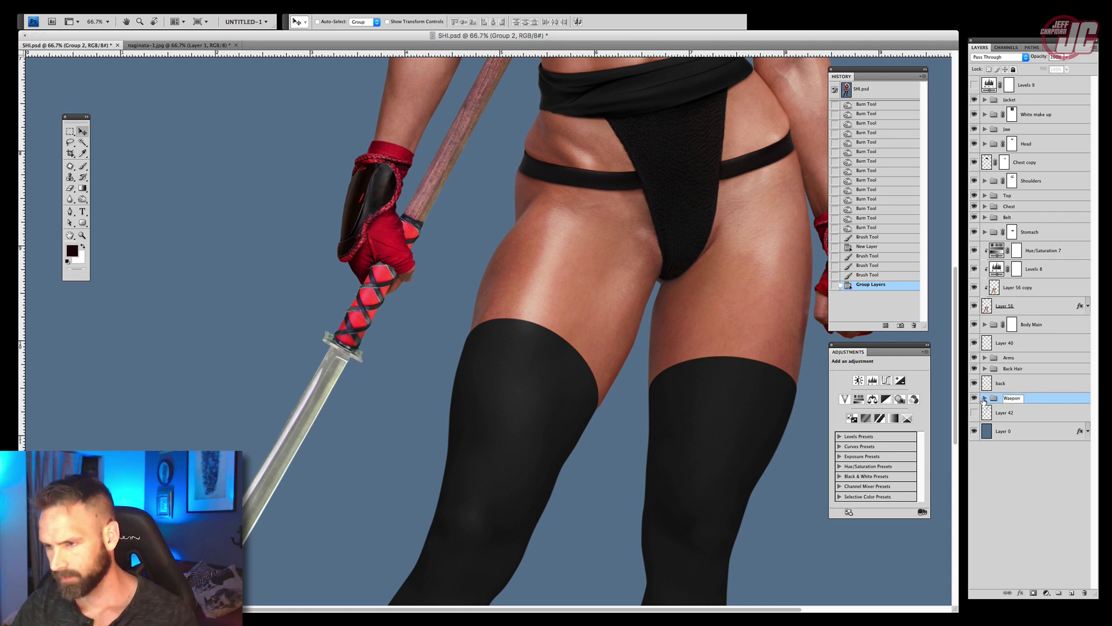
Darken the naginata on Layer 59 inside the weapon group with Levels, setting the midtone input to 0.82
left_click(985, 398)
left_click(1008, 412)
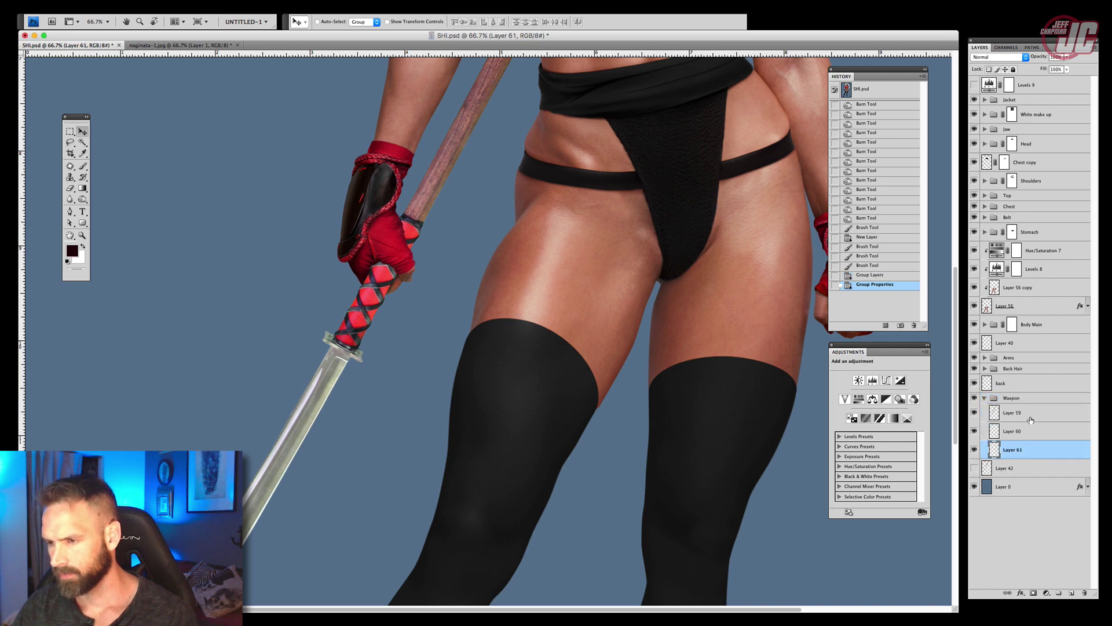
left_click(46, 1)
mouse_move(87, 21)
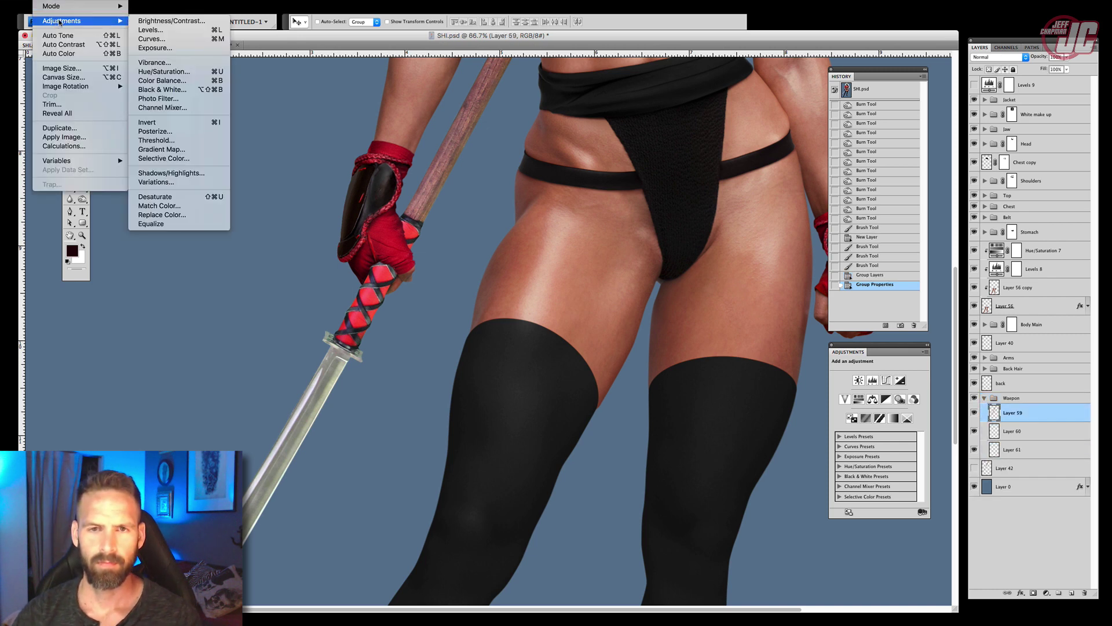
left_click(150, 30)
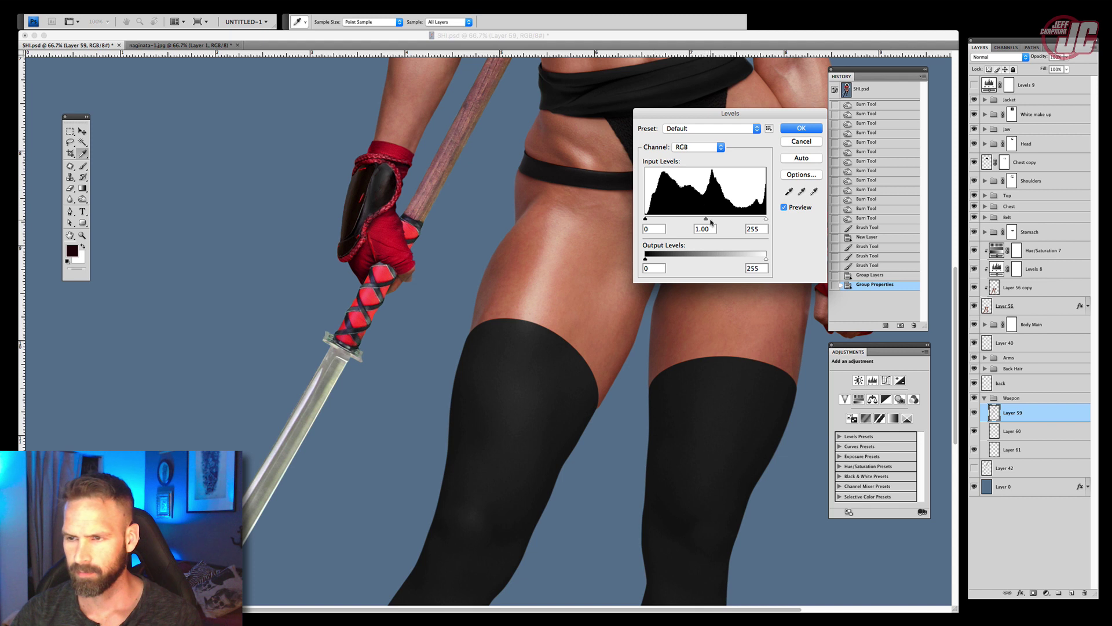
left_click_drag(711, 221, 712, 220)
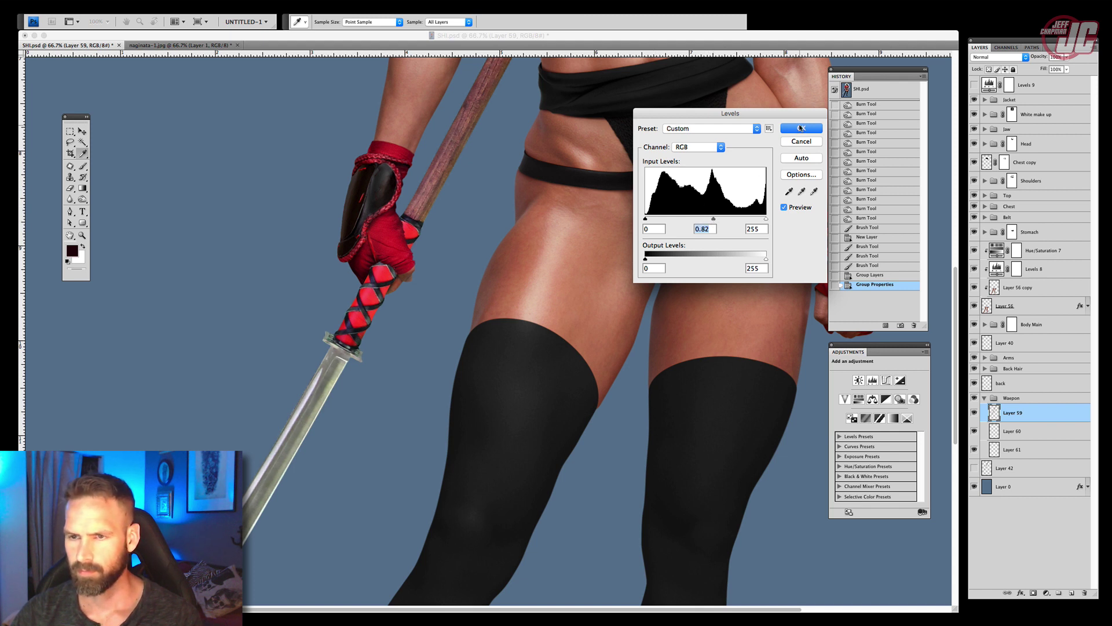
key("Return")
Add a new layer above Layer 59, clip it to the naginata, and set its blending mode to Multiply
key("v")
left_click(1071, 591)
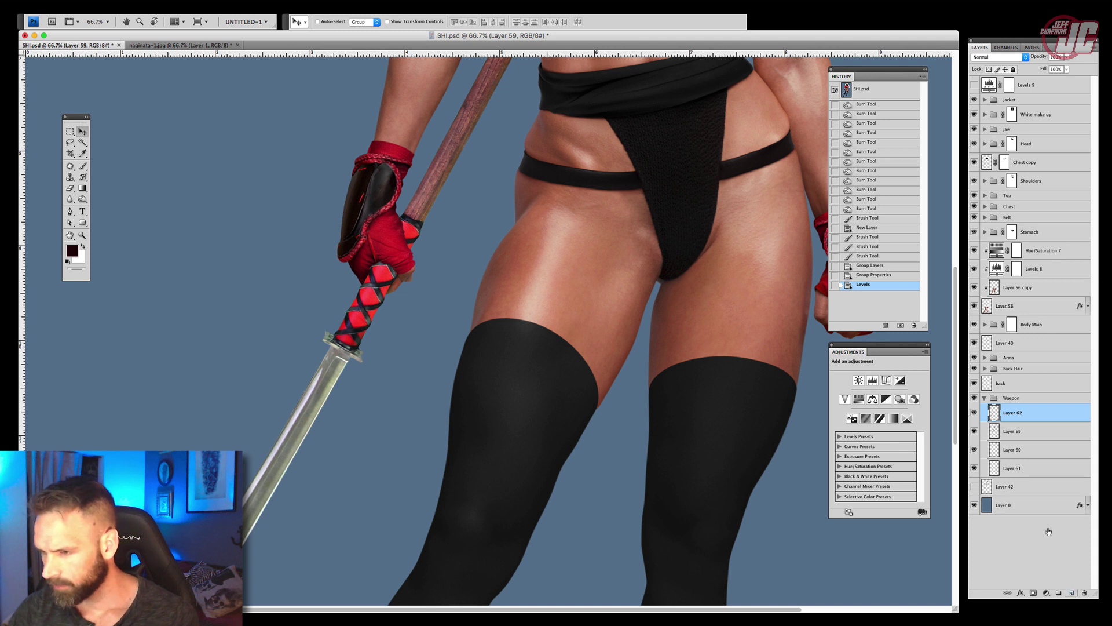
right_click(1027, 409)
left_click(1068, 510)
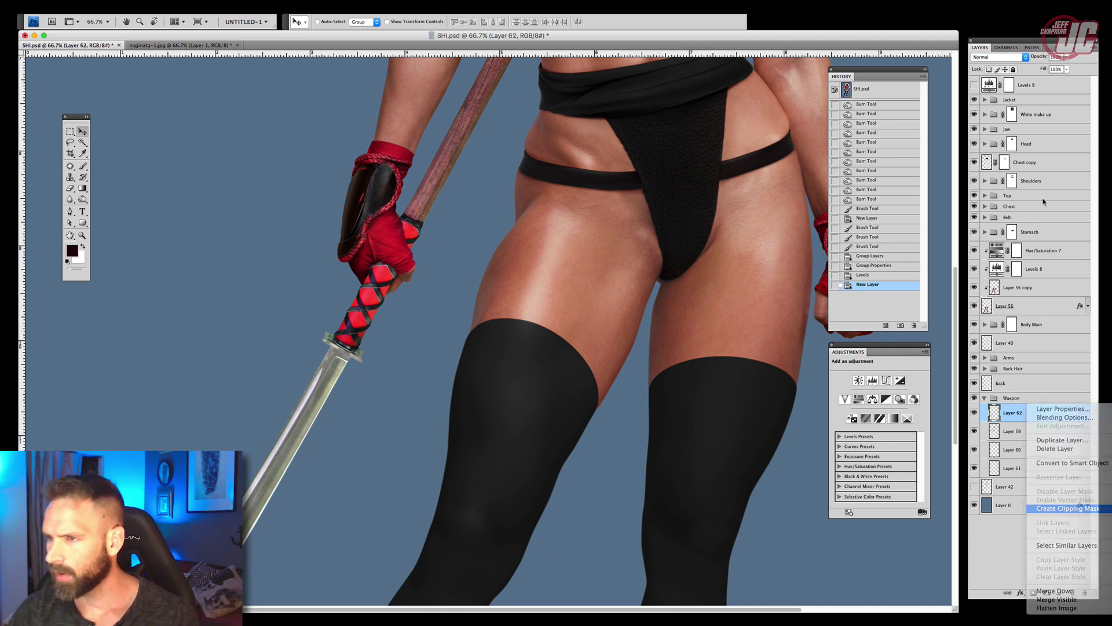
left_click(998, 57)
left_click(981, 81)
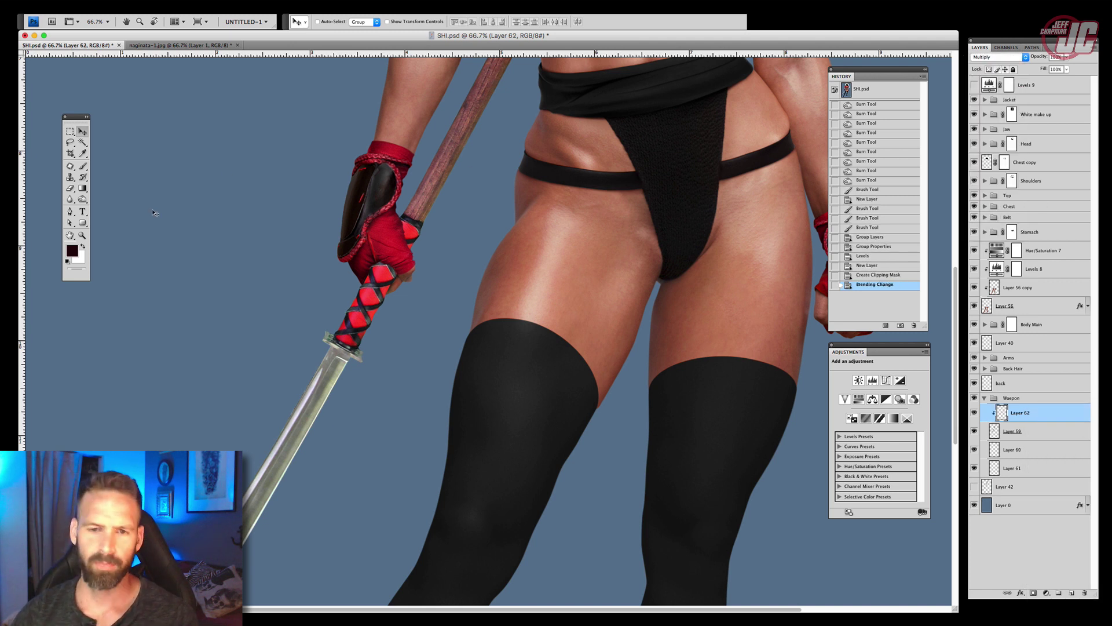
Paint shadow on the handle just below the fist with a 27 px soft brush at 15% opacity on the clipped Multiply layer
left_click(82, 235)
left_click(420, 285)
left_click(446, 321)
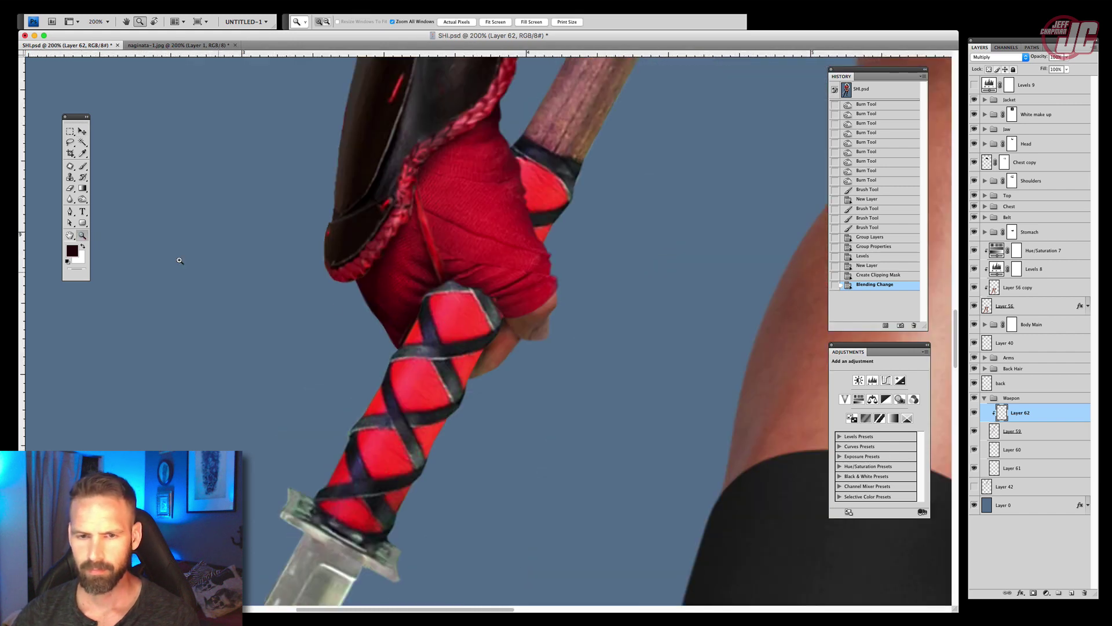
left_click(83, 167)
scroll(447, 248, "down", 2)
right_click(462, 243)
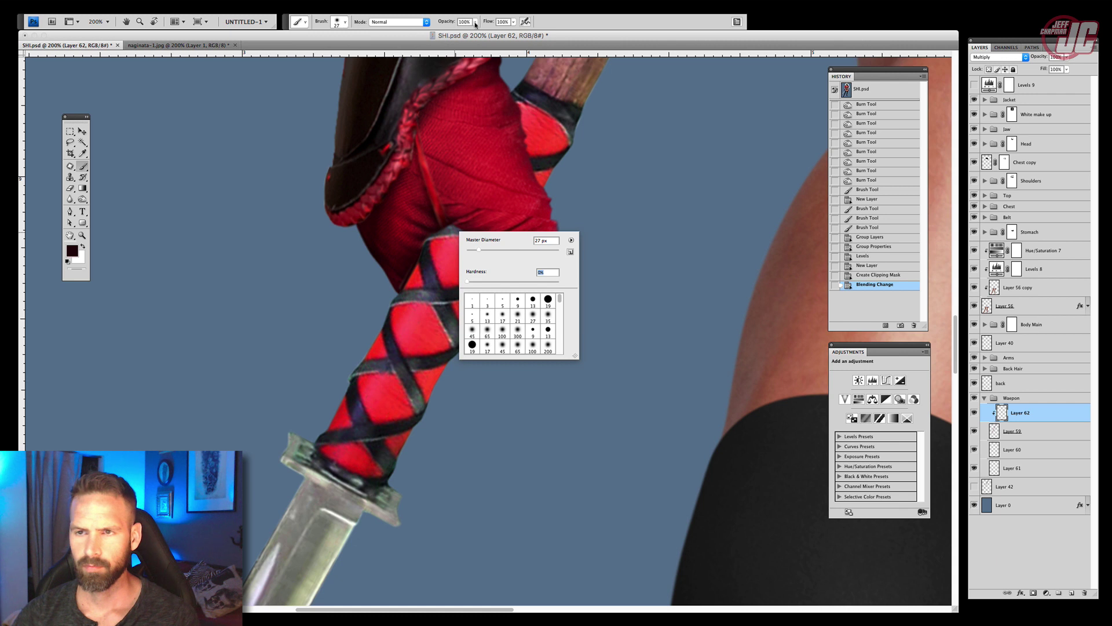
left_click_drag(476, 24, 439, 32)
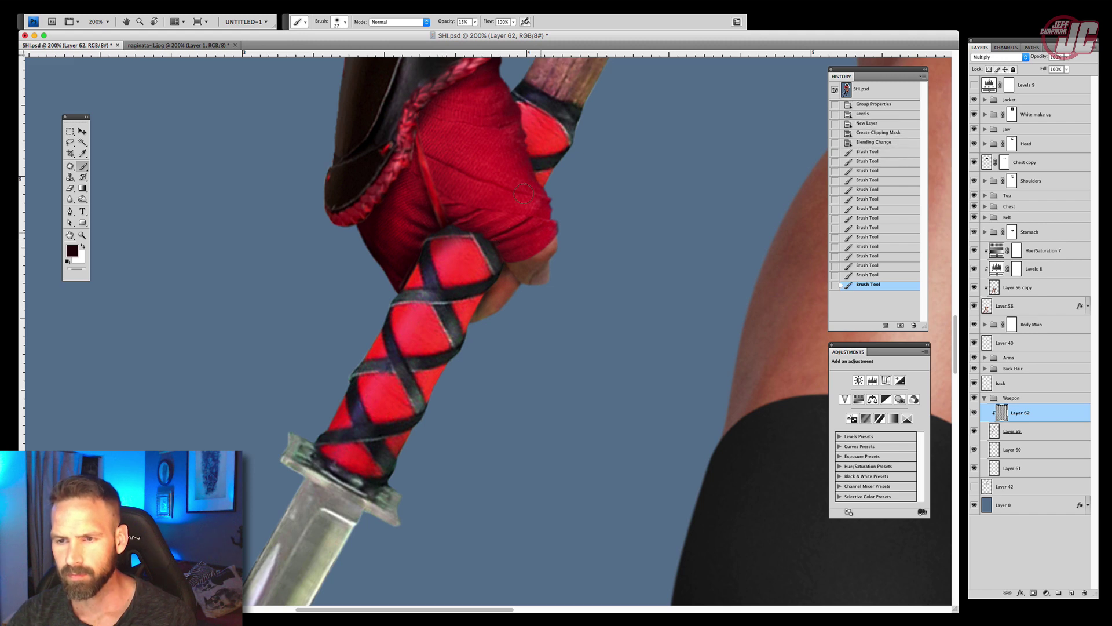
left_click_drag(502, 253, 502, 266)
Paint more shadow at the top of the handle beside the fist with a 60 px brush on the clipped Multiply layer
right_click(479, 248)
mouse_move(497, 251)
left_mouse_down()
mouse_move(502, 268)
mouse_move(539, 259)
left_mouse_up()
left_click(441, 243)
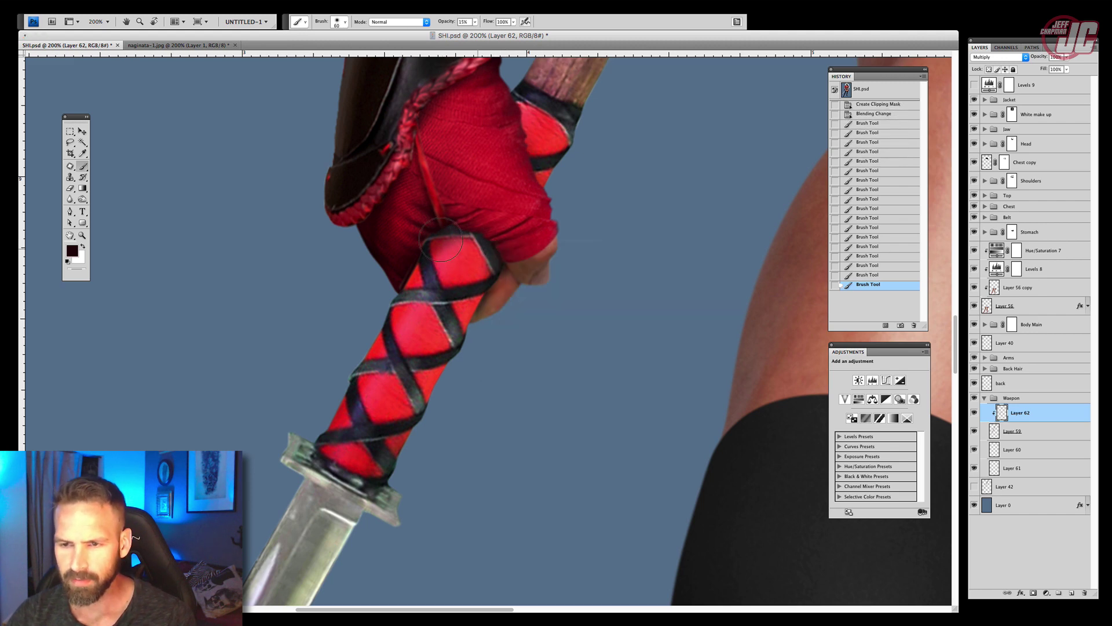
key("ctrl+minus")
key("ctrl+minus")
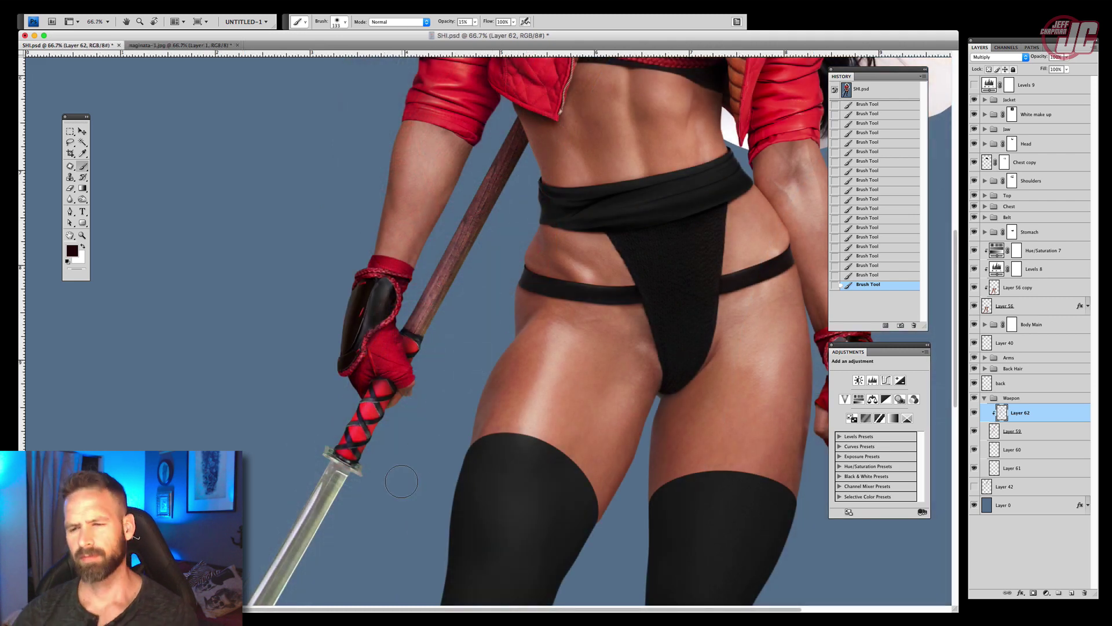
scroll(444, 346, "down", 3)
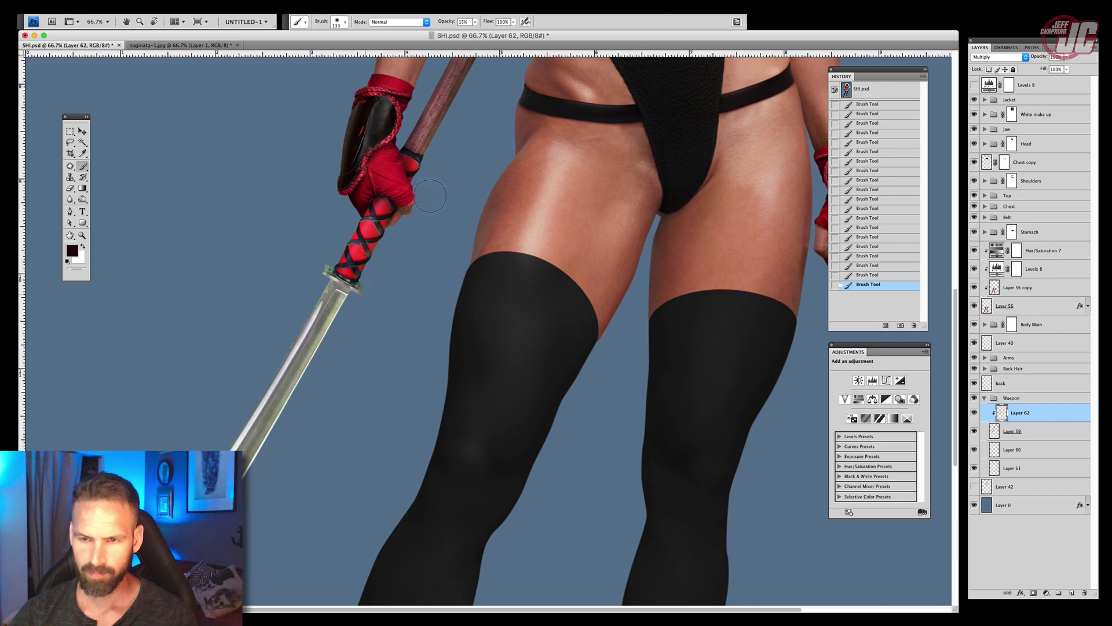
scroll(408, 325, "up", 2)
right_click(541, 164)
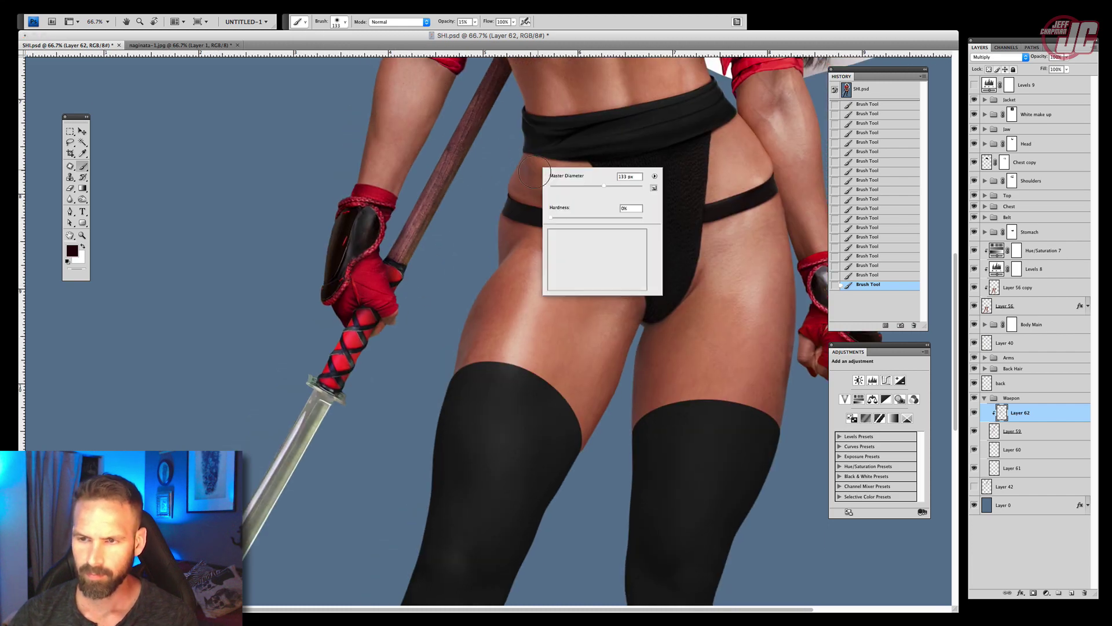
key("Escape")
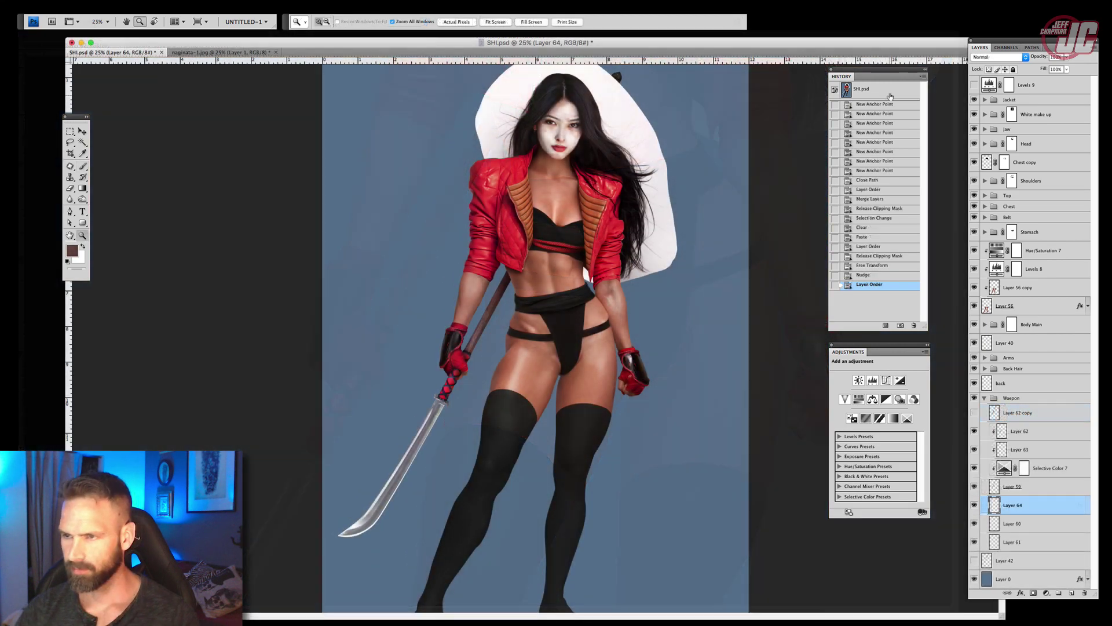
Compare the opening snapshot of SHI.psd with the latest history state to judge the weapon replacement on the figure
left_click(880, 92)
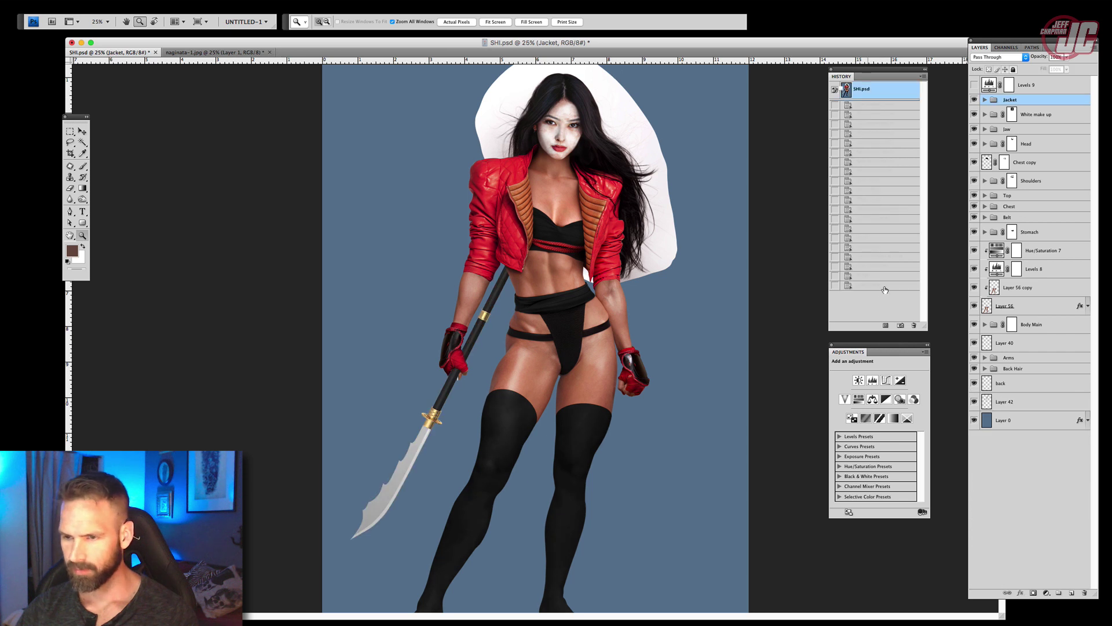
left_click(885, 287)
left_click(905, 91)
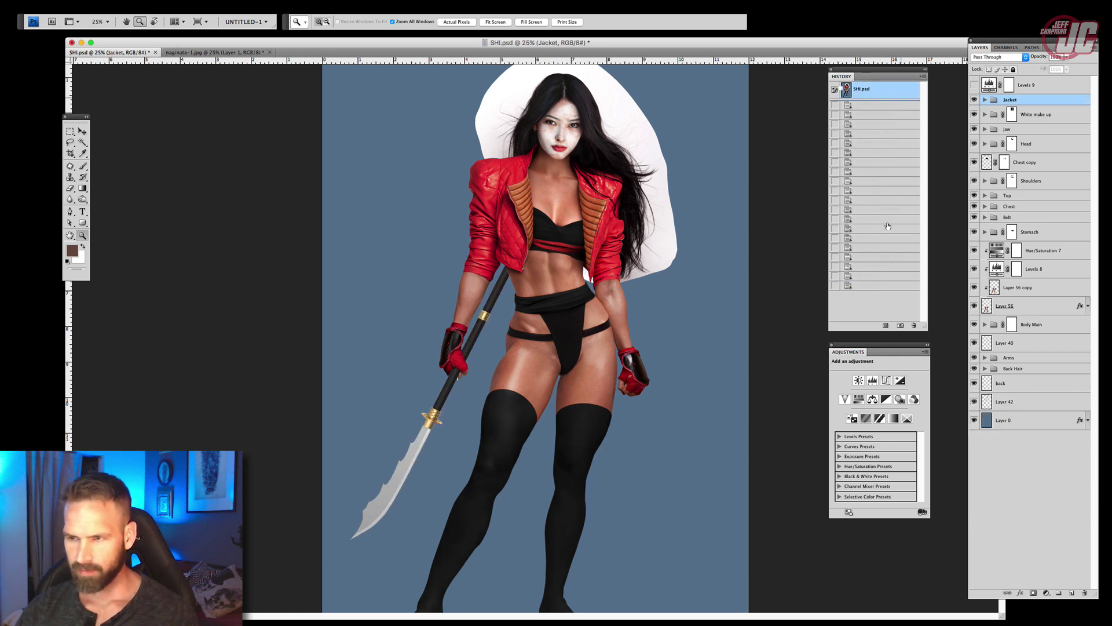
left_click(872, 286)
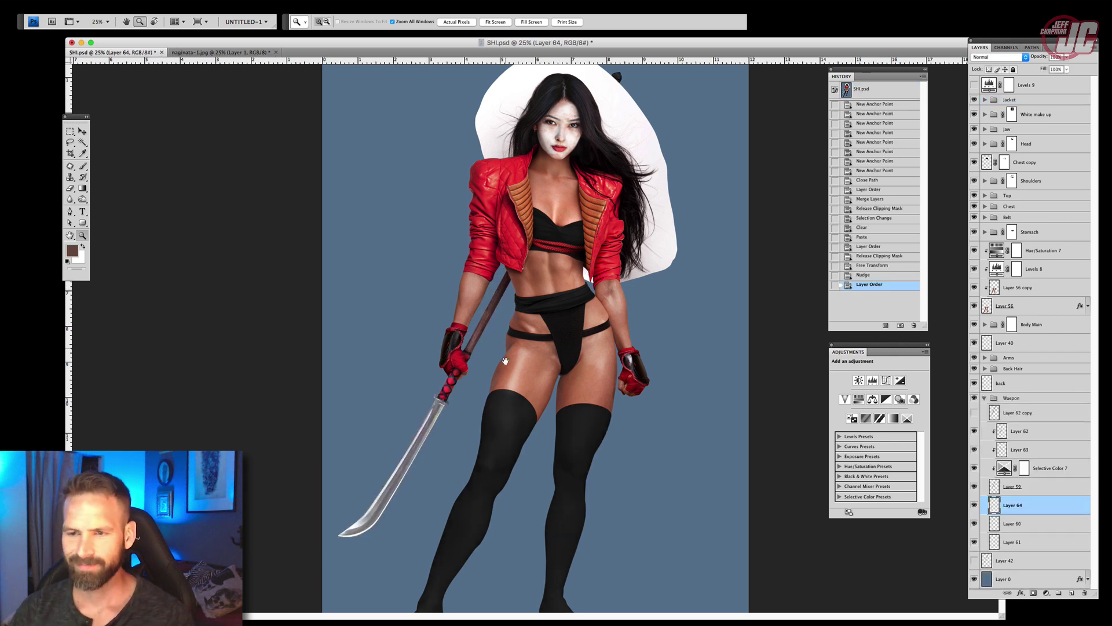
left_click_drag(505, 361, 499, 405)
left_click(547, 215)
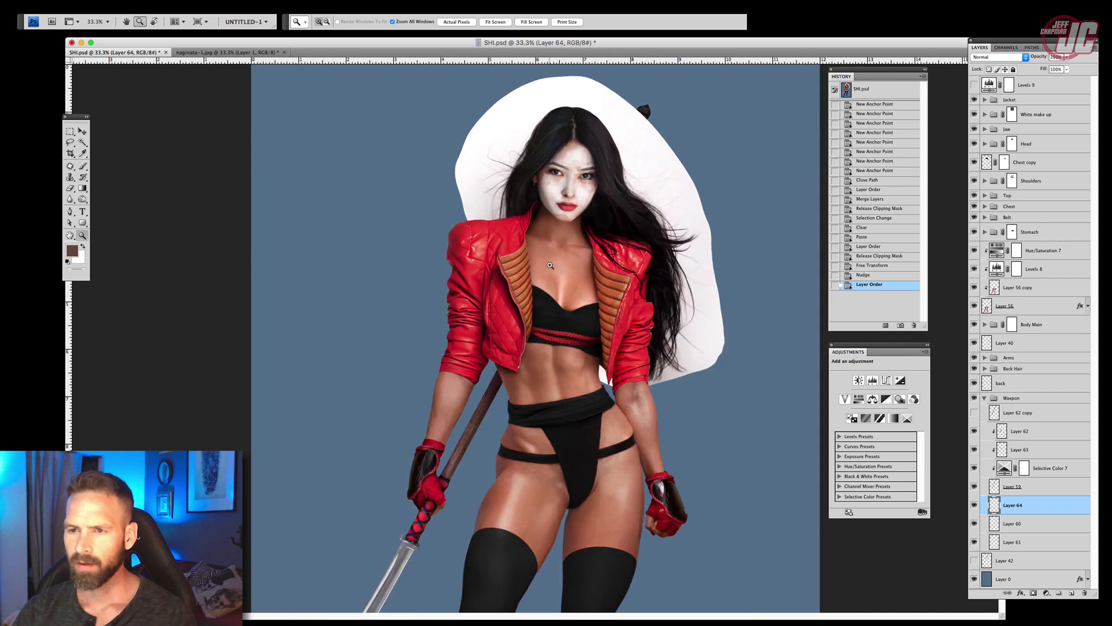
left_click(82, 131)
left_click_drag(459, 360, 459, 347)
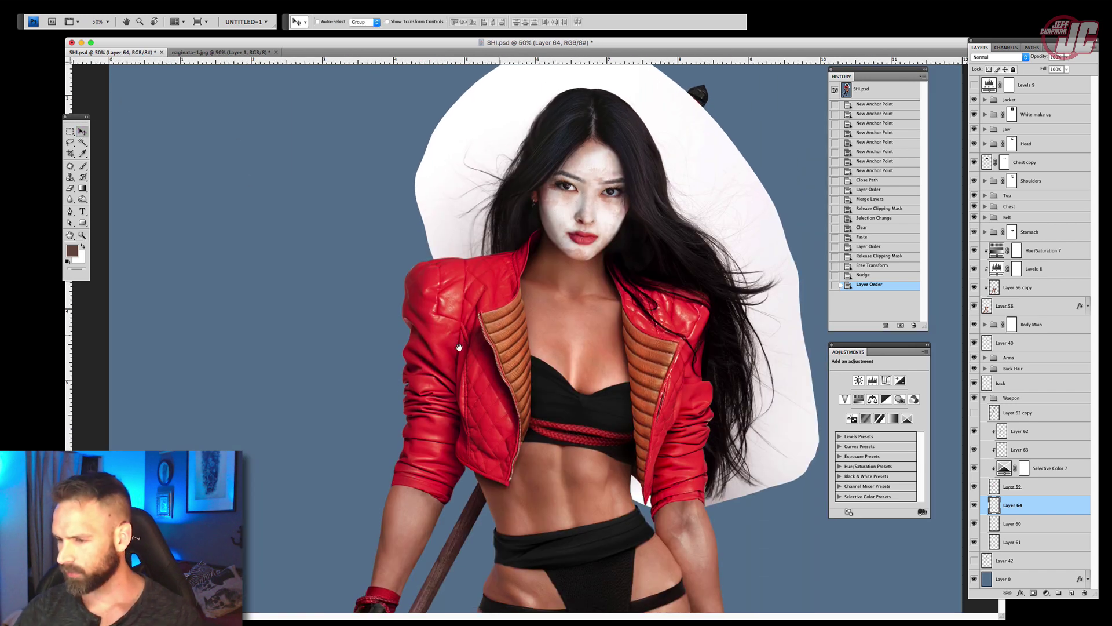
Switch to Preview and look through the Shi reference artwork for costume details, then minimize the window
left_click(916, 625)
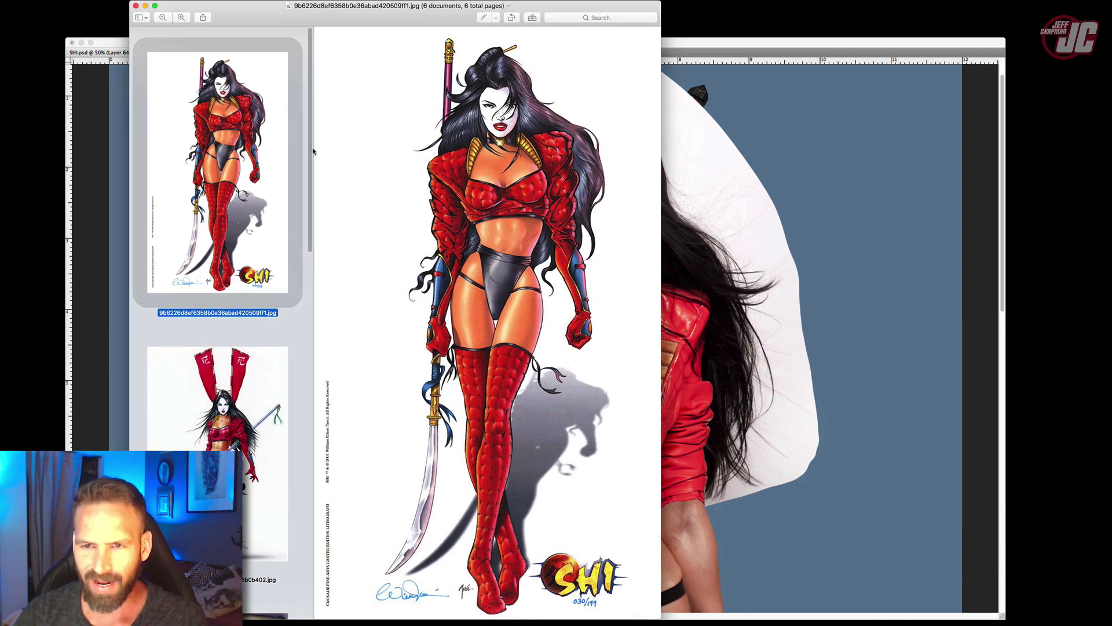
scroll(307, 155, "down", 3)
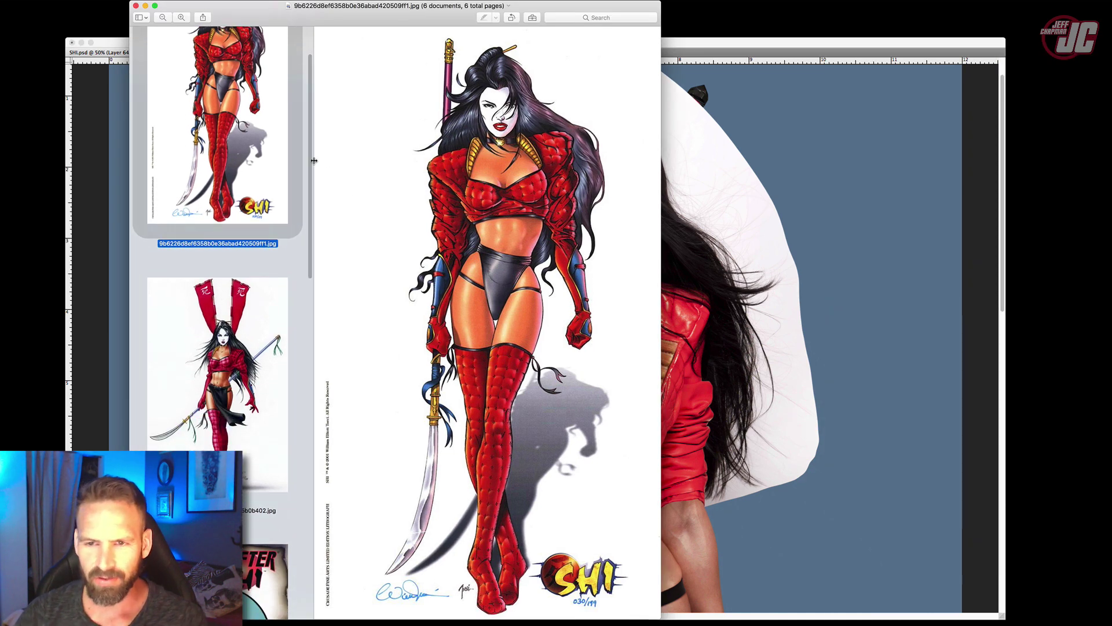
left_click_drag(311, 206, 312, 559)
left_click(246, 539)
left_click(234, 325)
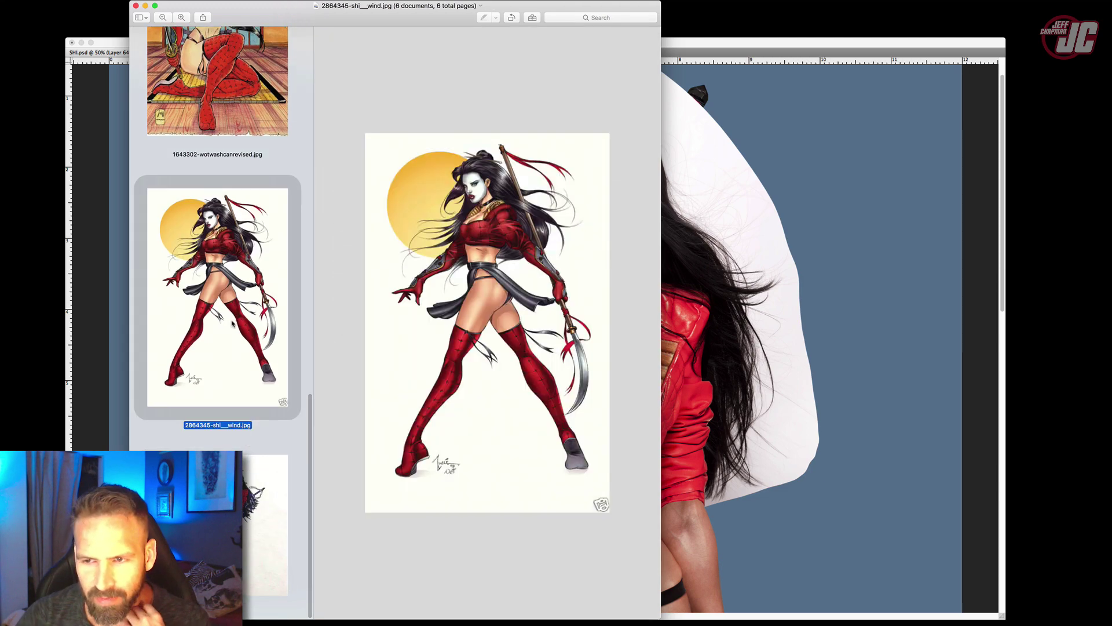
scroll(316, 434, "up", 10)
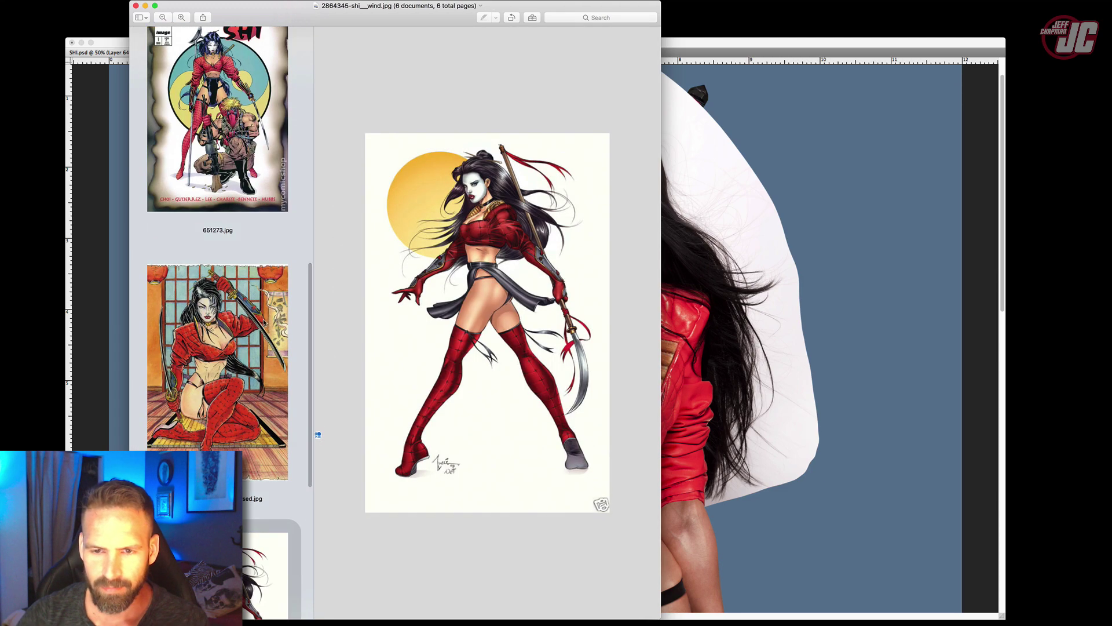
left_click(257, 326)
left_click_drag(310, 275, 310, 207)
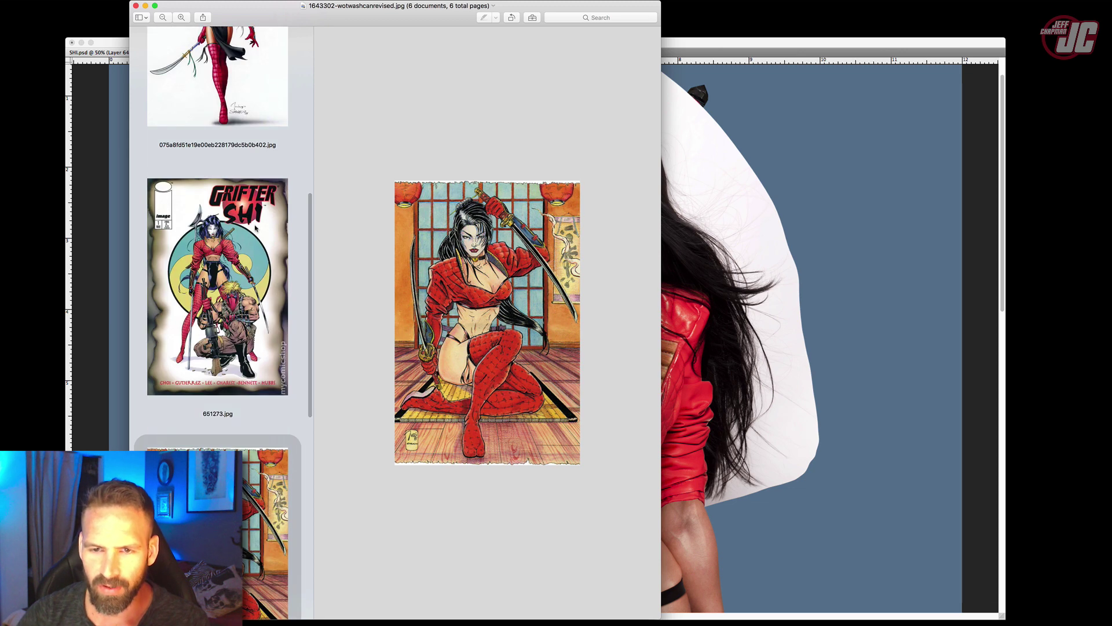
left_click(253, 232)
scroll(305, 246, "up", 12)
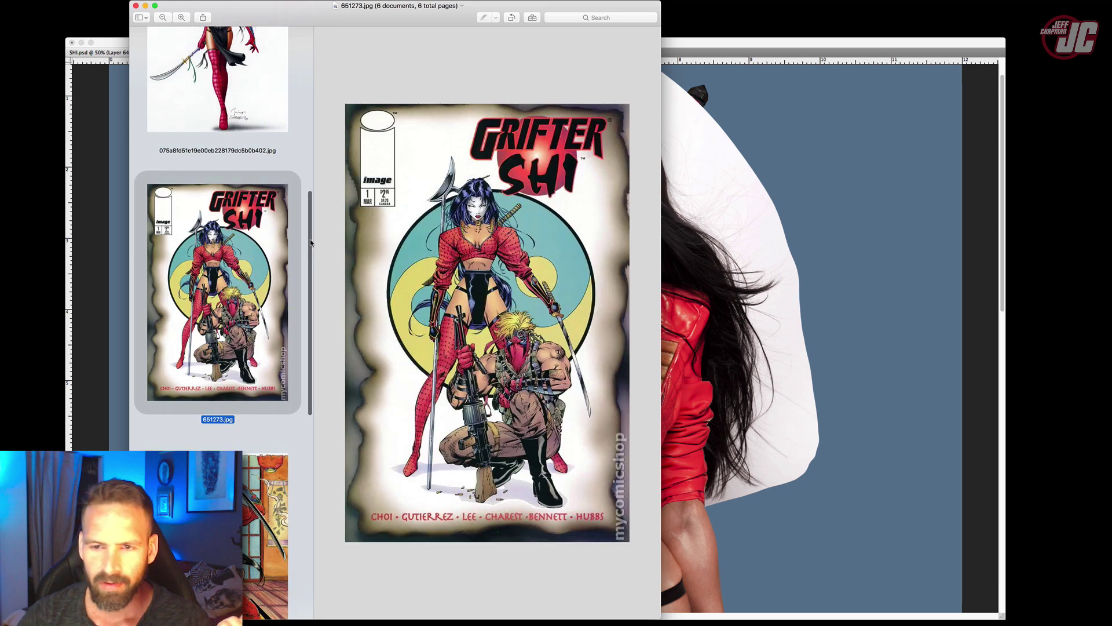
left_click(233, 416)
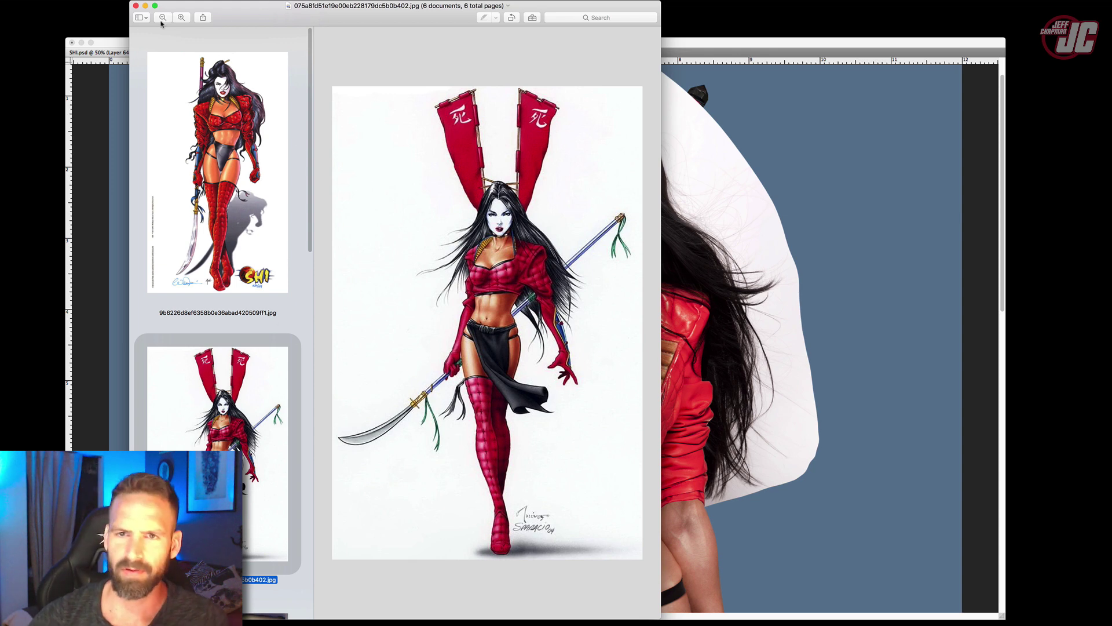
left_click(146, 6)
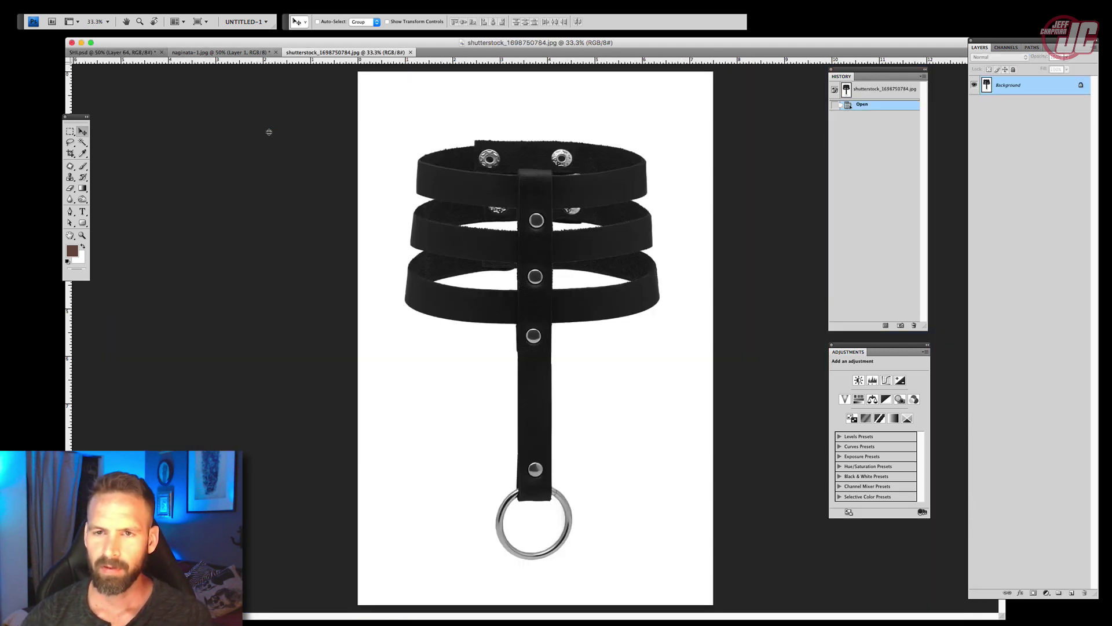
Close naginata-1.jpg without saving its changes, keeping the shutterstock choker image open
left_click_drag(268, 132, 269, 129)
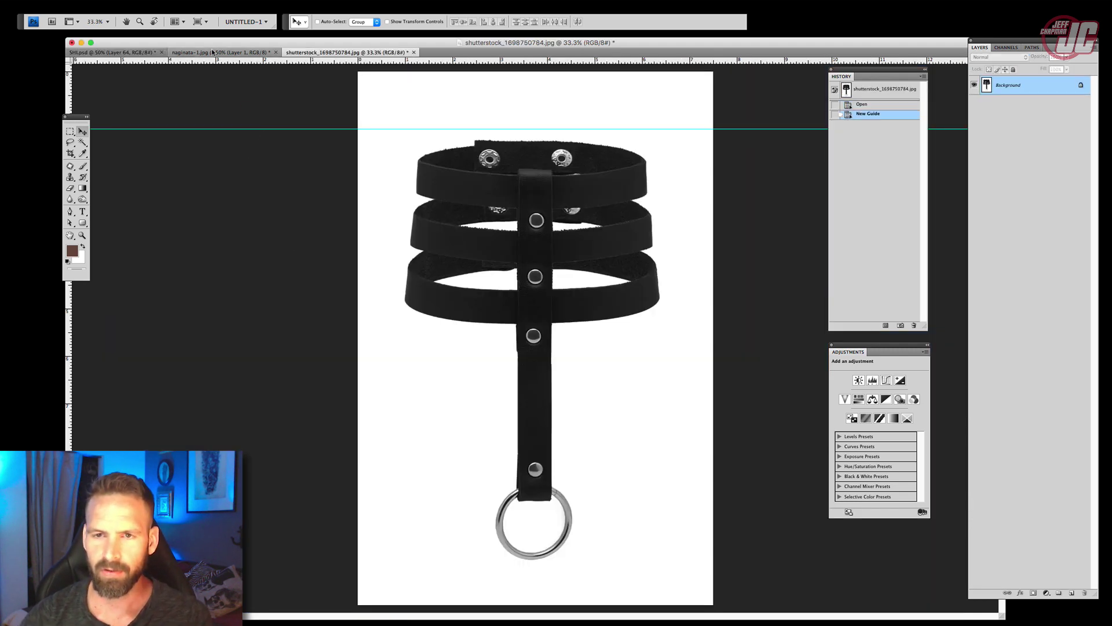
left_click_drag(216, 52, 262, 127)
left_click(225, 127)
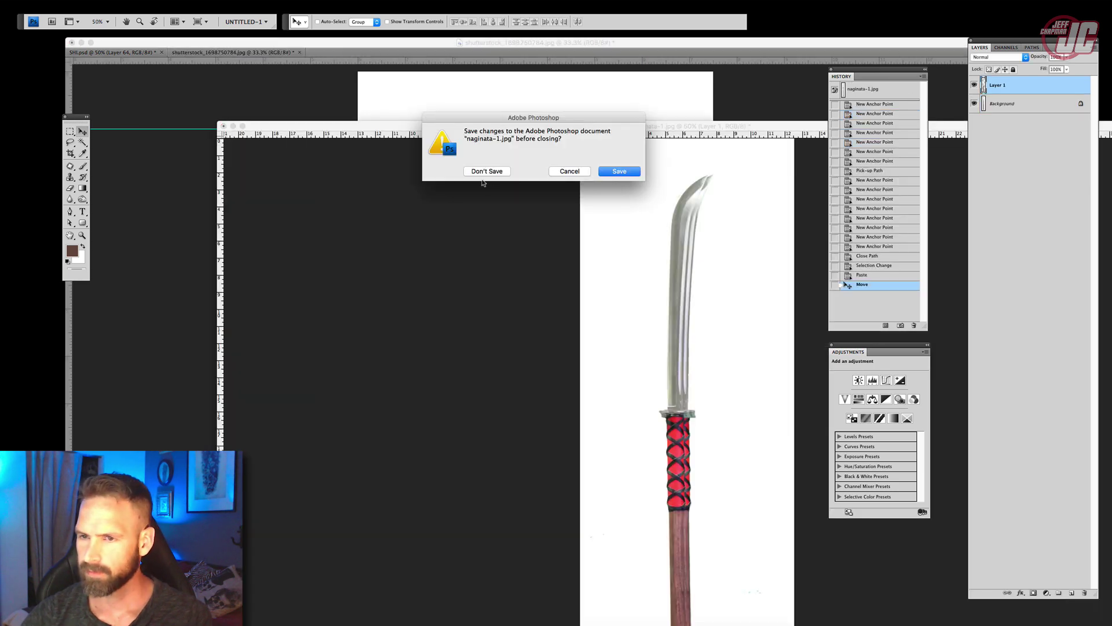
left_click(486, 172)
Trace the front of the choker's top strap with the Pen tool and turn the closed path into a selection
left_click(82, 237)
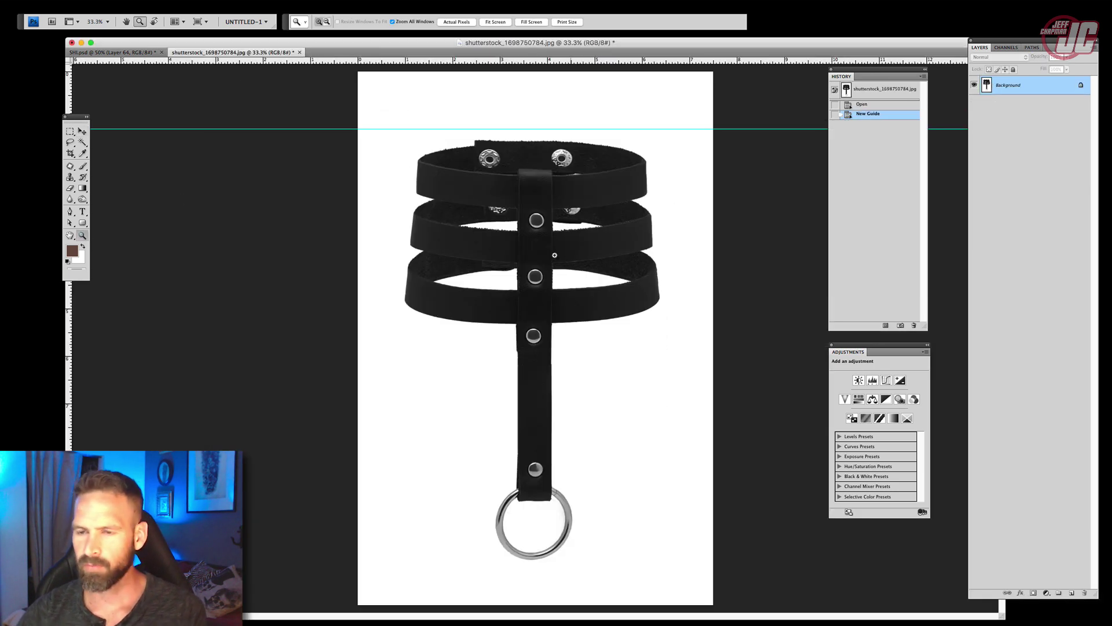
left_click(502, 289)
left_click(498, 278)
left_click(405, 231)
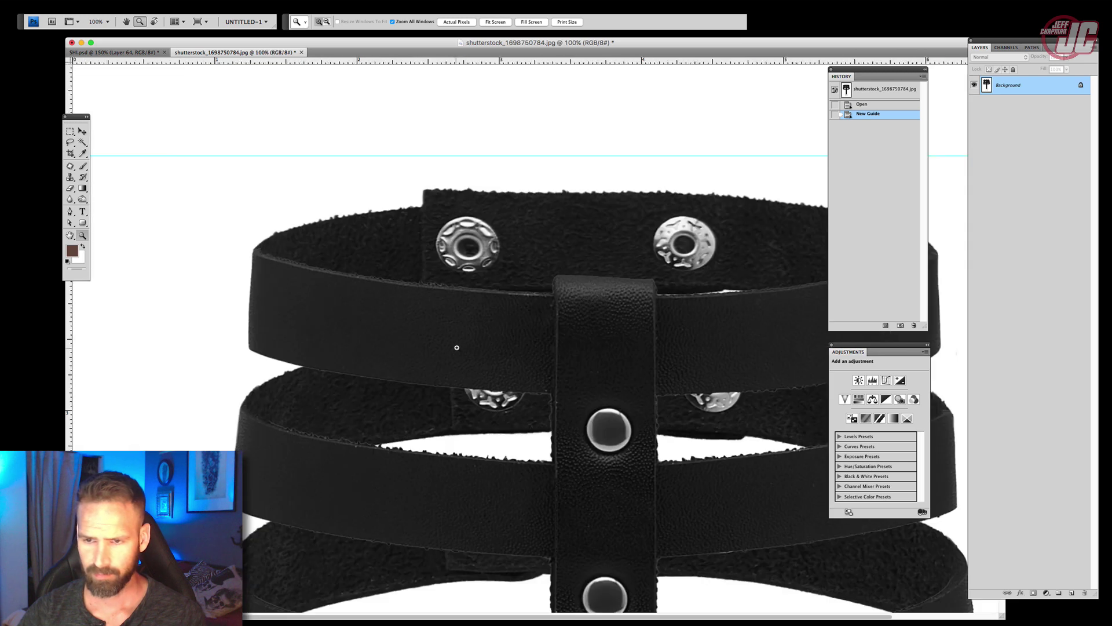
left_click(296, 186)
left_click(70, 212)
left_click_drag(216, 172, 319, 194)
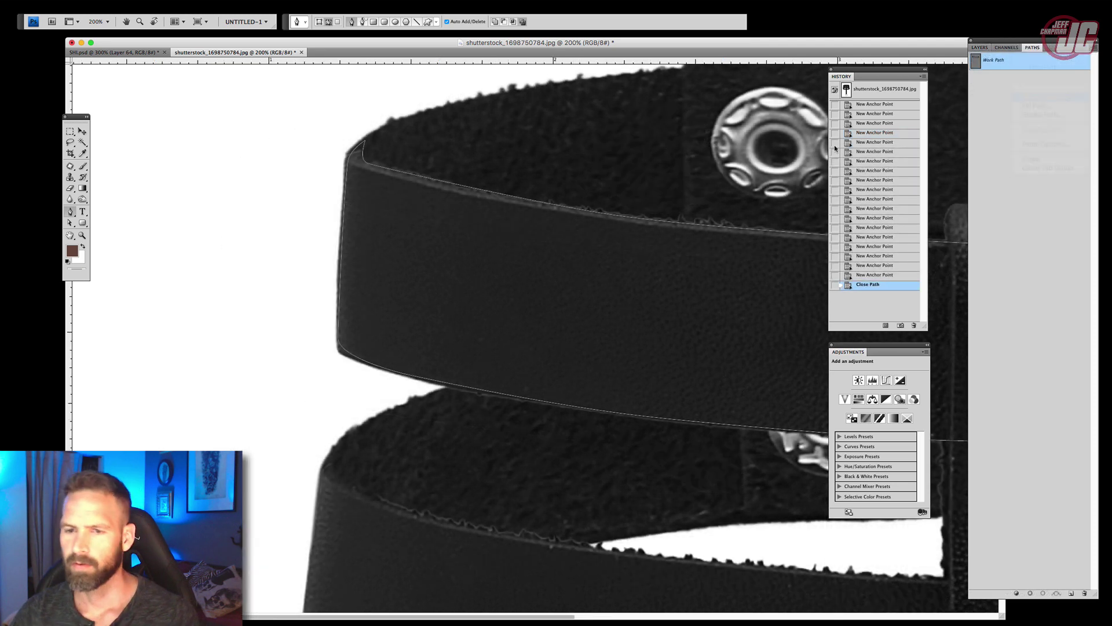
left_click(511, 144)
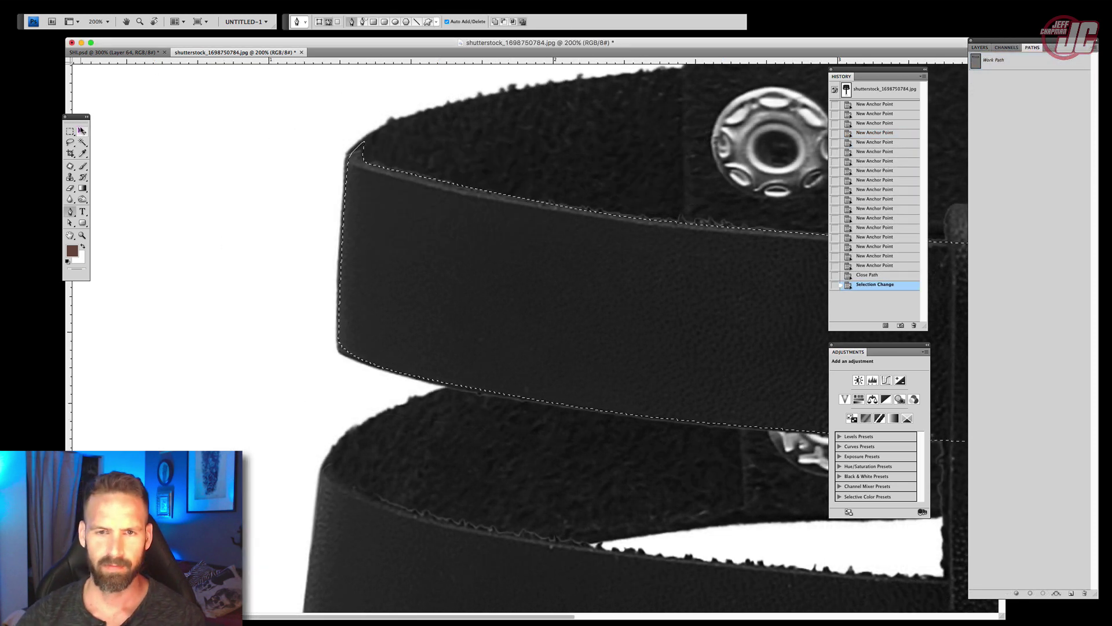
Collapse the Waepon group in SHI.psd and paste the selected choker strap as a new layer above the Jaw group
key("v")
left_click(113, 52)
left_click_drag(563, 206, 197, 369)
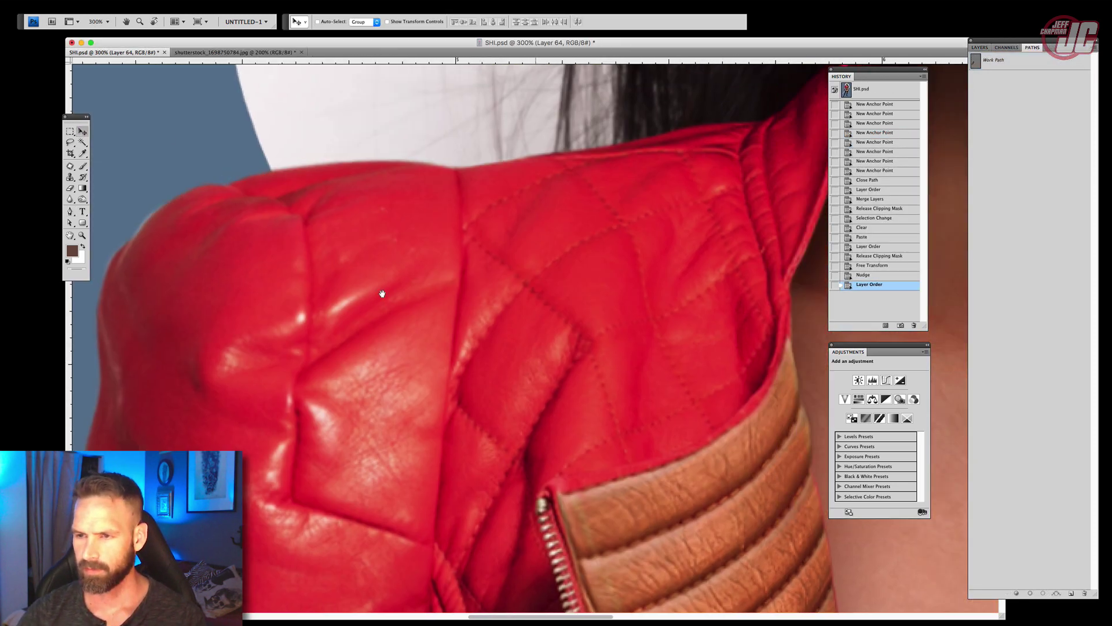
left_click_drag(811, 168, 308, 236)
left_click_drag(762, 221, 670, 259)
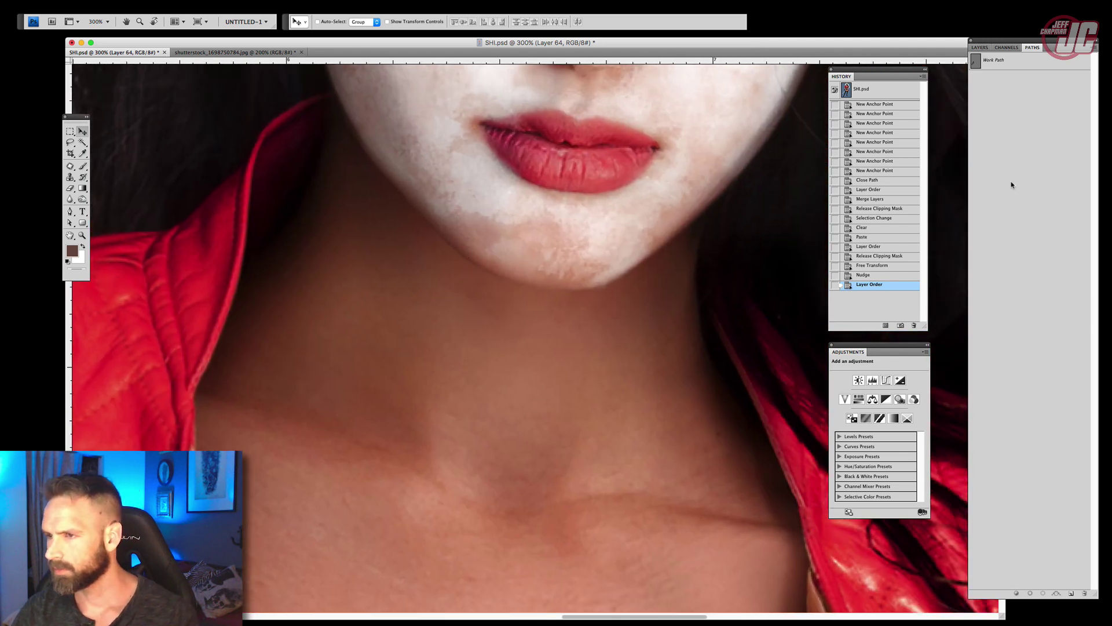
left_click(979, 48)
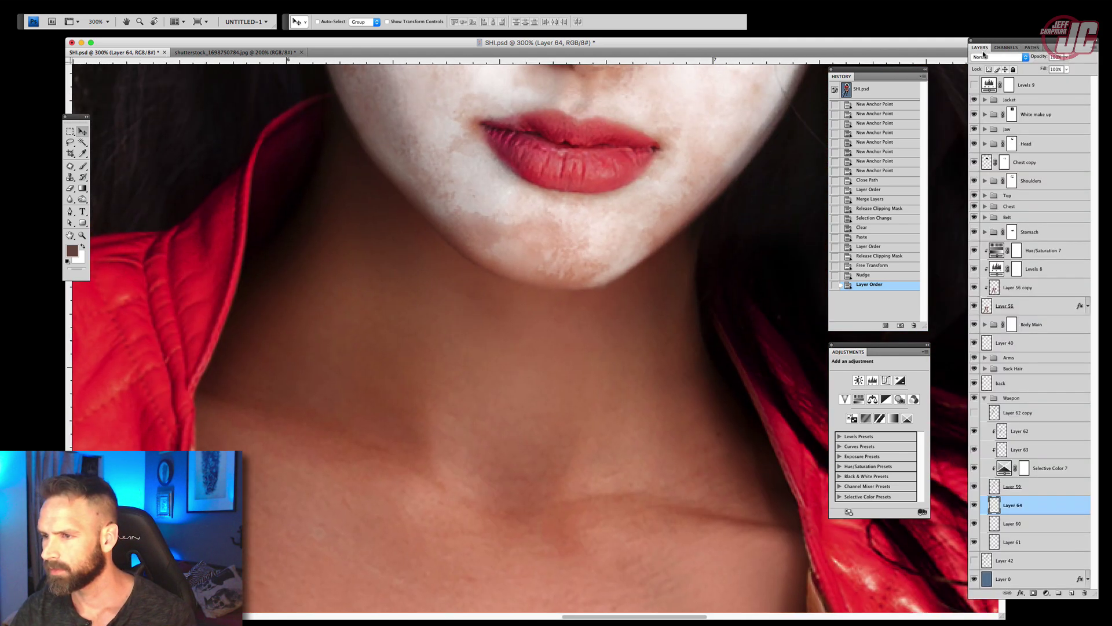
left_click(984, 397)
left_click(973, 144)
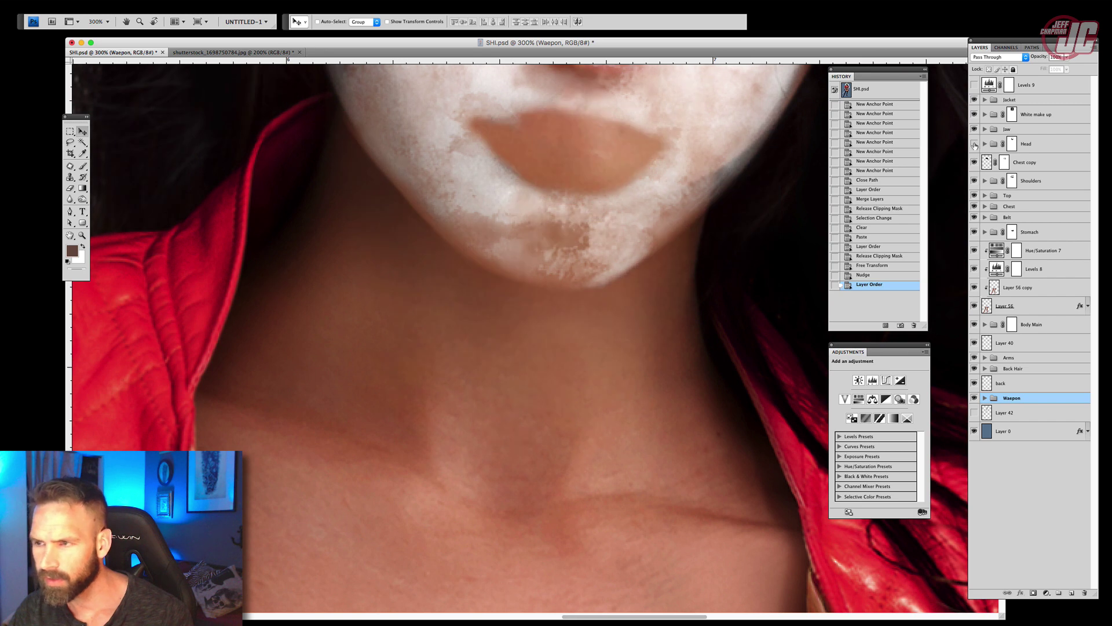
left_click(973, 144)
key("ctrl+v")
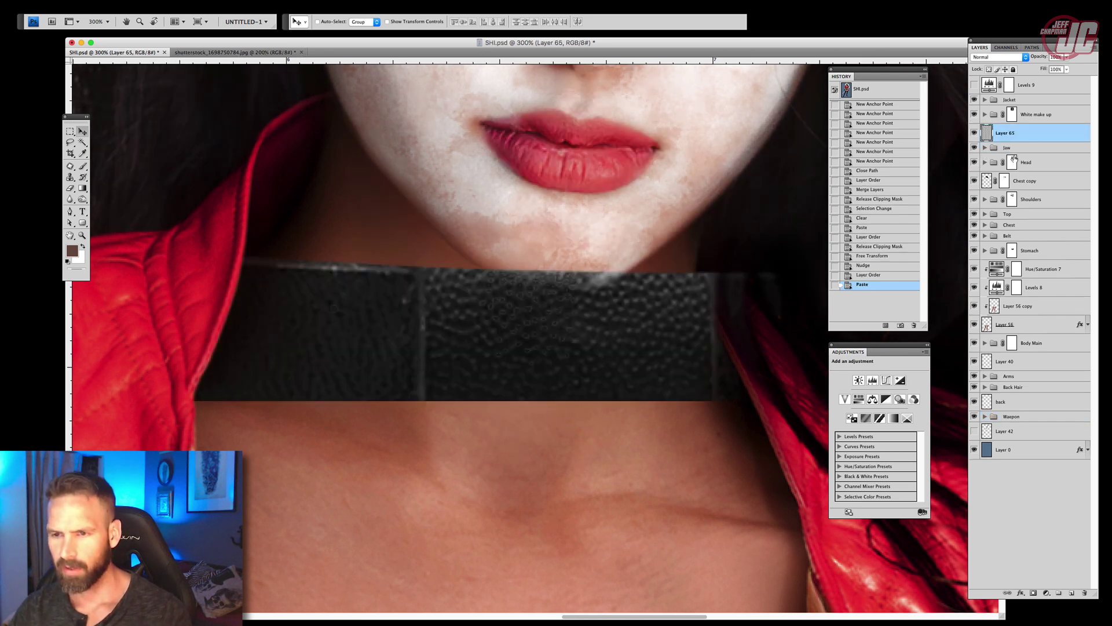
Scale the pasted strap down onto the neck with Free Transform and warp it to curve around below the chin
key("ctrl+t")
left_click_drag(294, 210, 596, 231)
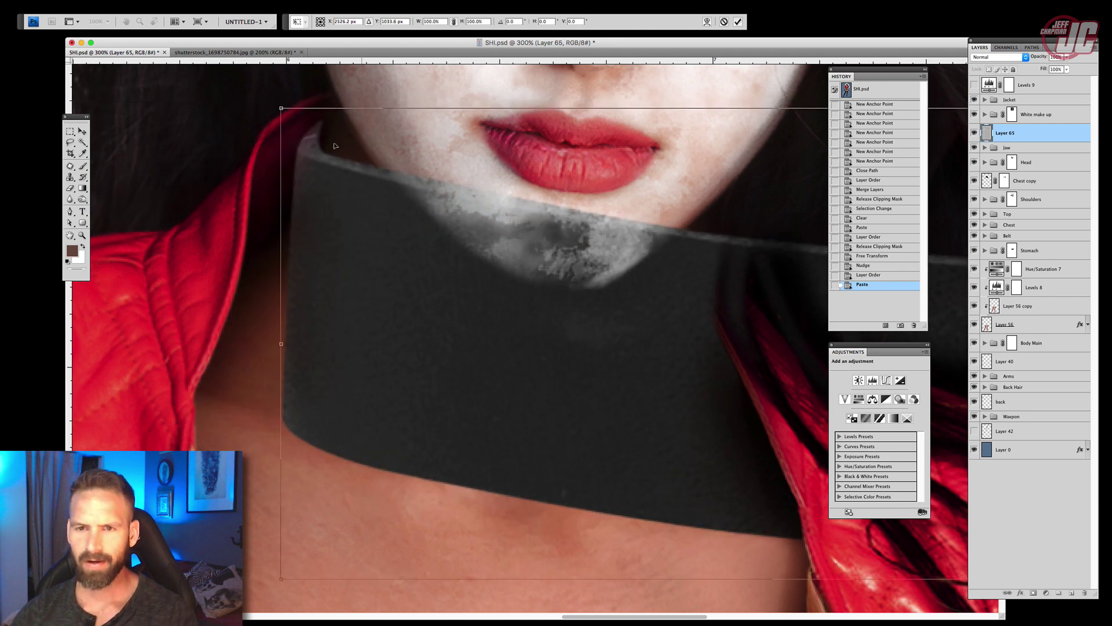
left_click_drag(281, 109, 497, 249)
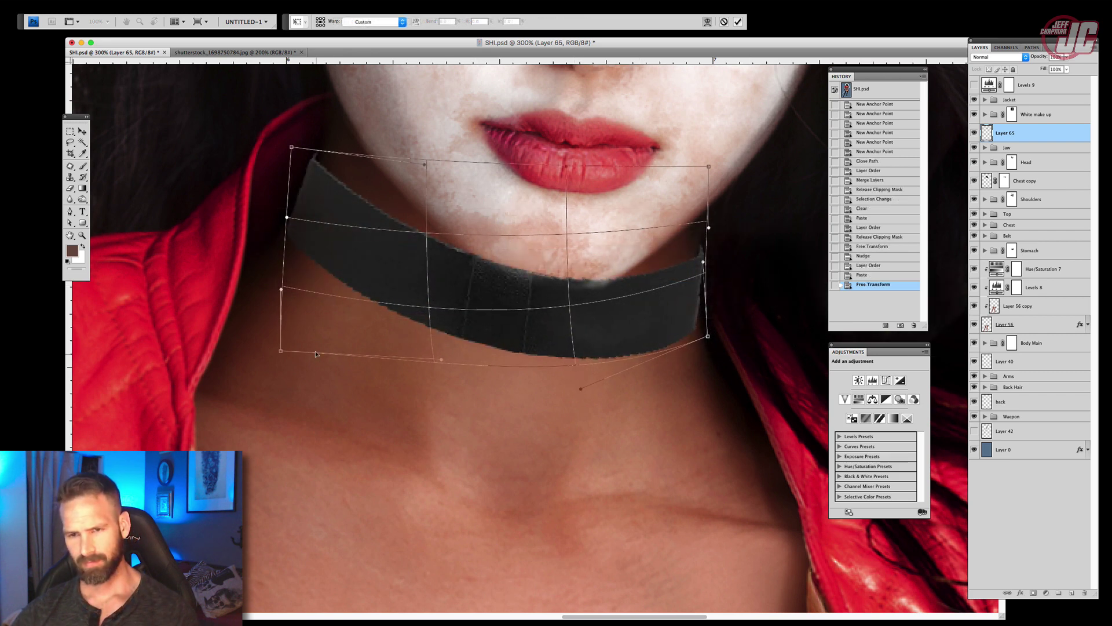
left_click_drag(325, 340, 291, 321)
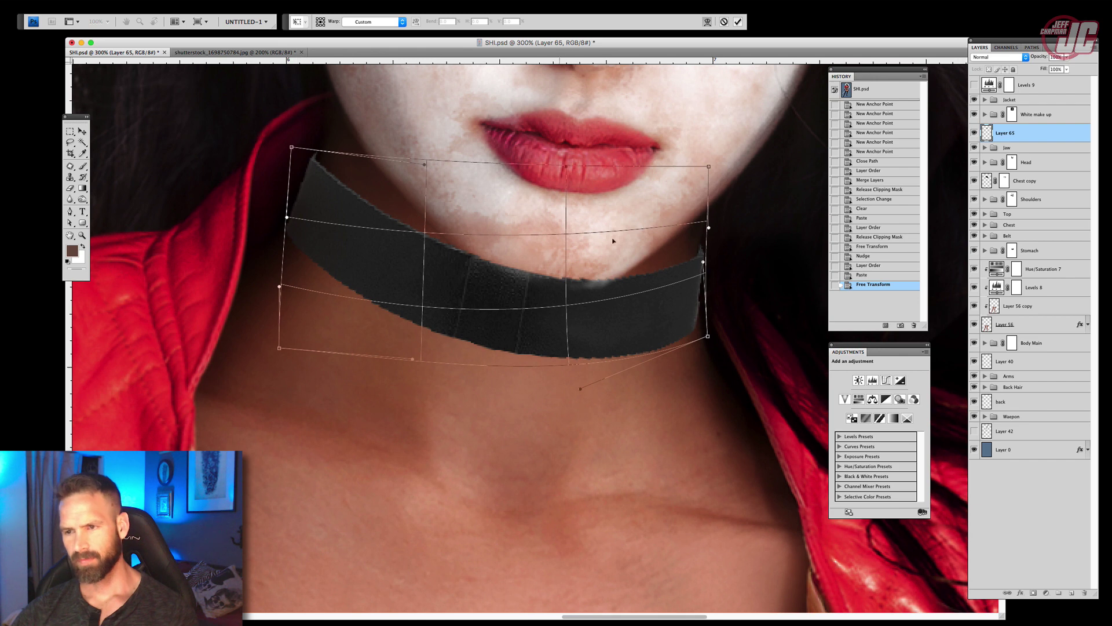
key("Return")
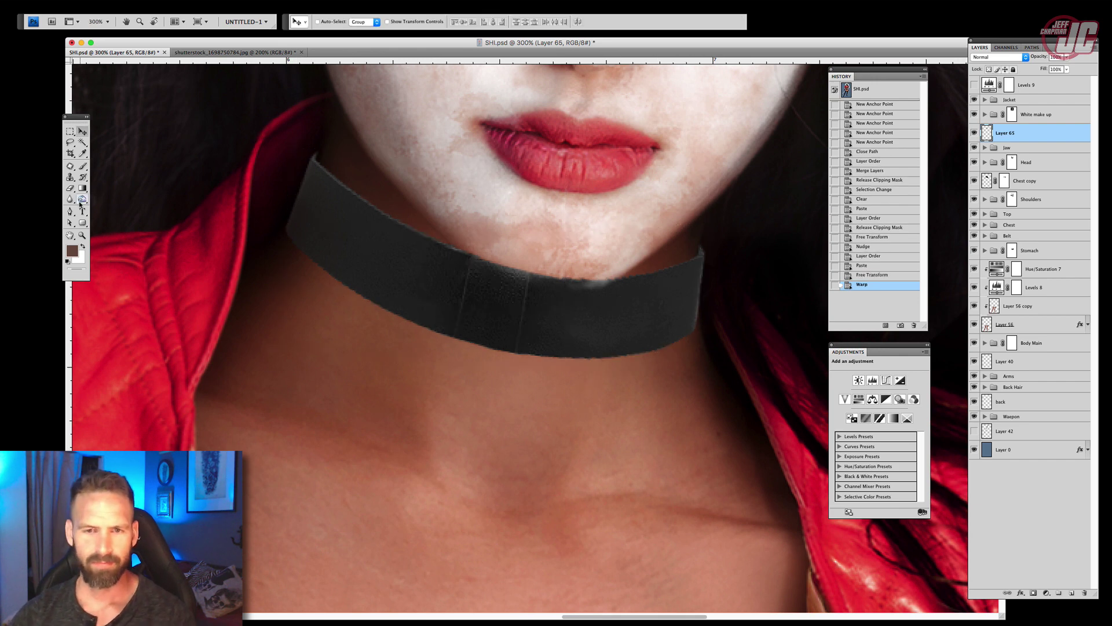
Darken both ends of the choker strap with a 95 px Burn tool, range Shadows, exposure 19%
key("o")
right_click(329, 180)
mouse_move(301, 231)
left_mouse_down()
mouse_move(285, 282)
mouse_move(301, 231)
left_mouse_up()
left_click(398, 22)
left_click(395, 16)
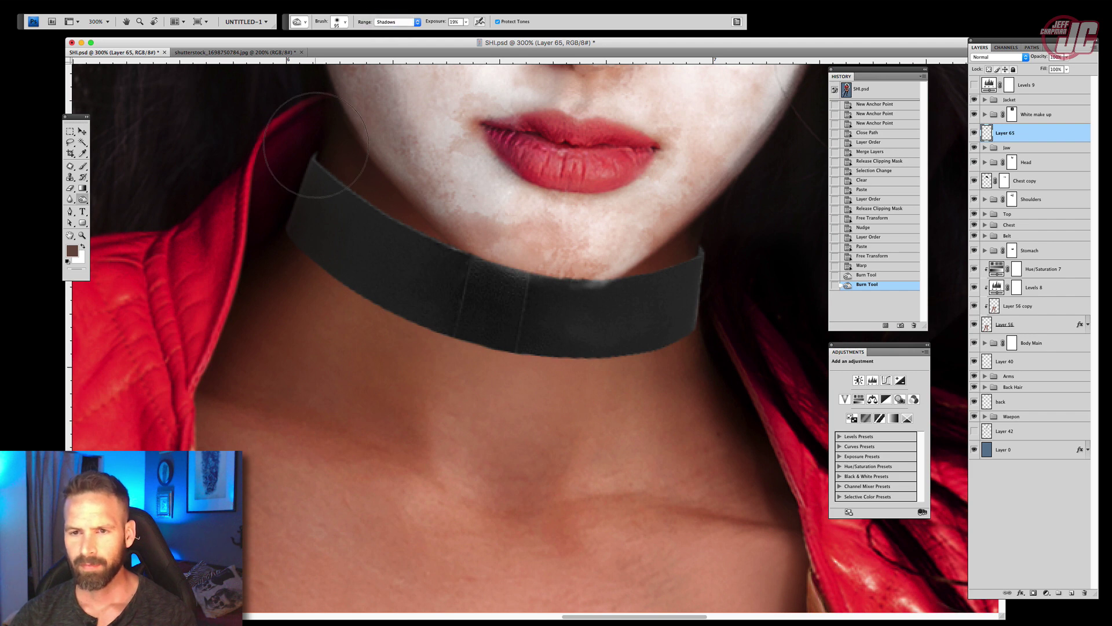
mouse_move(311, 145)
left_mouse_down()
mouse_move(294, 260)
mouse_move(301, 187)
mouse_move(289, 244)
left_mouse_up()
left_click_drag(741, 266, 690, 362)
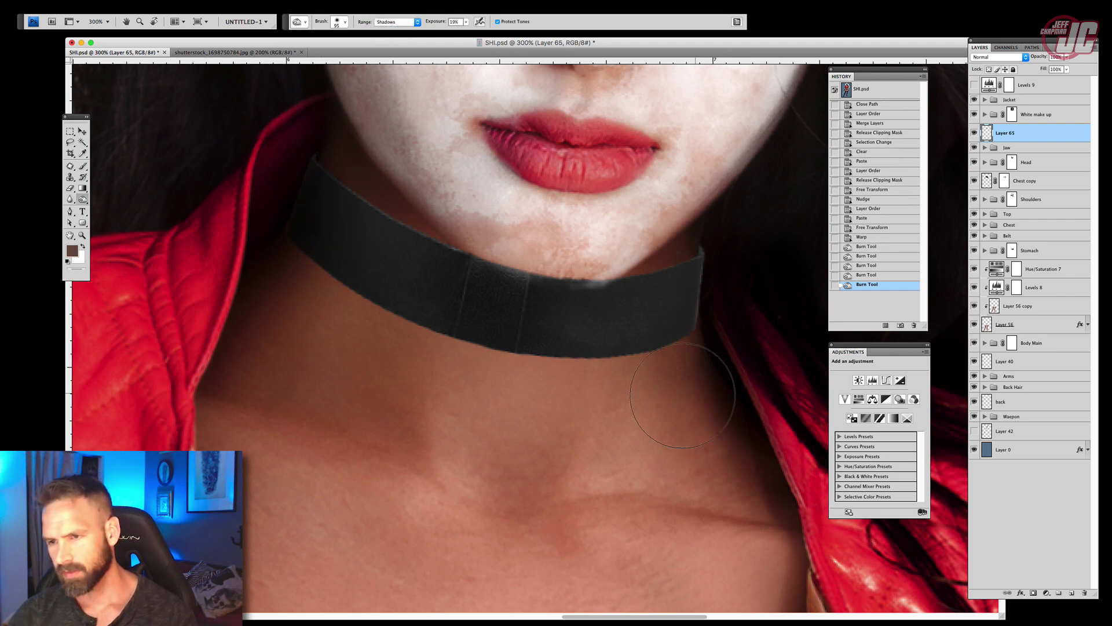
Darken the choker strap's left end further with the Burn tool
mouse_move(284, 200)
left_mouse_down()
mouse_move(275, 298)
mouse_move(310, 145)
left_mouse_up()
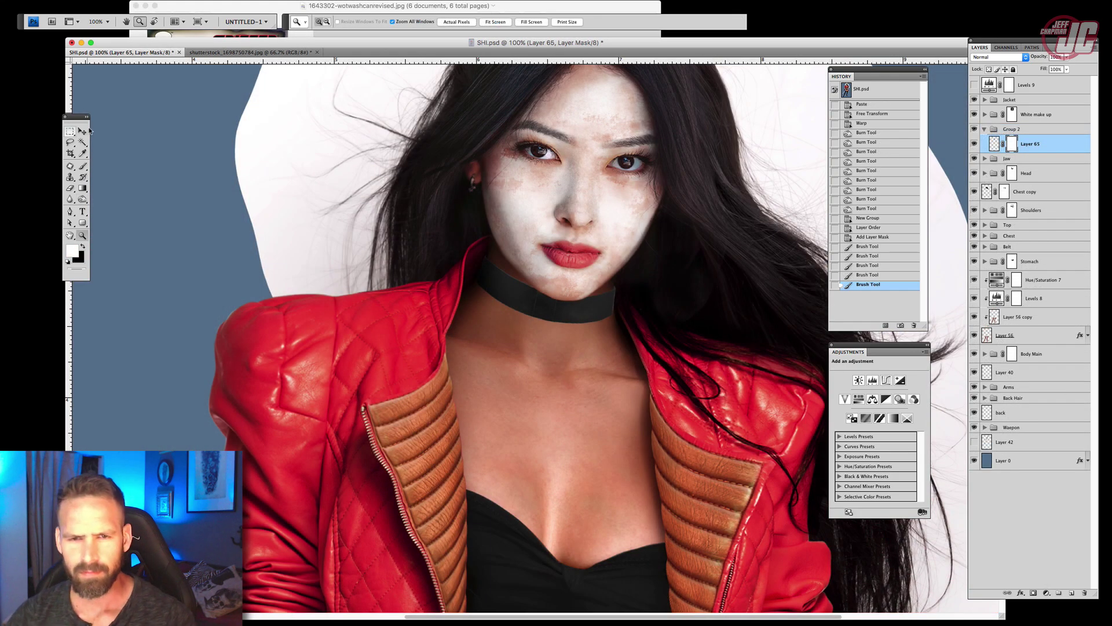
Transfer the layer mask from Layer 65 to Group 2 and move the choker strap slightly down the neck
left_click(82, 131)
left_click_drag(1010, 145, 1011, 129)
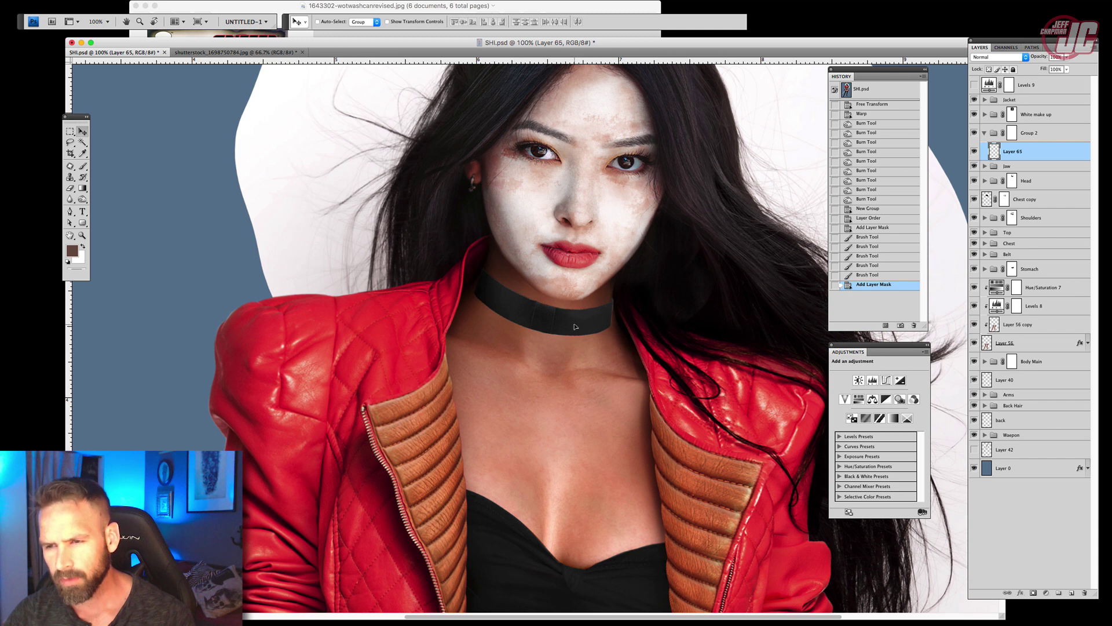
left_click_drag(574, 326, 573, 324)
Warp the choker strap so both ends widen to the neck's edges and its lower edge curves around the throat
key("z")
left_click(572, 323)
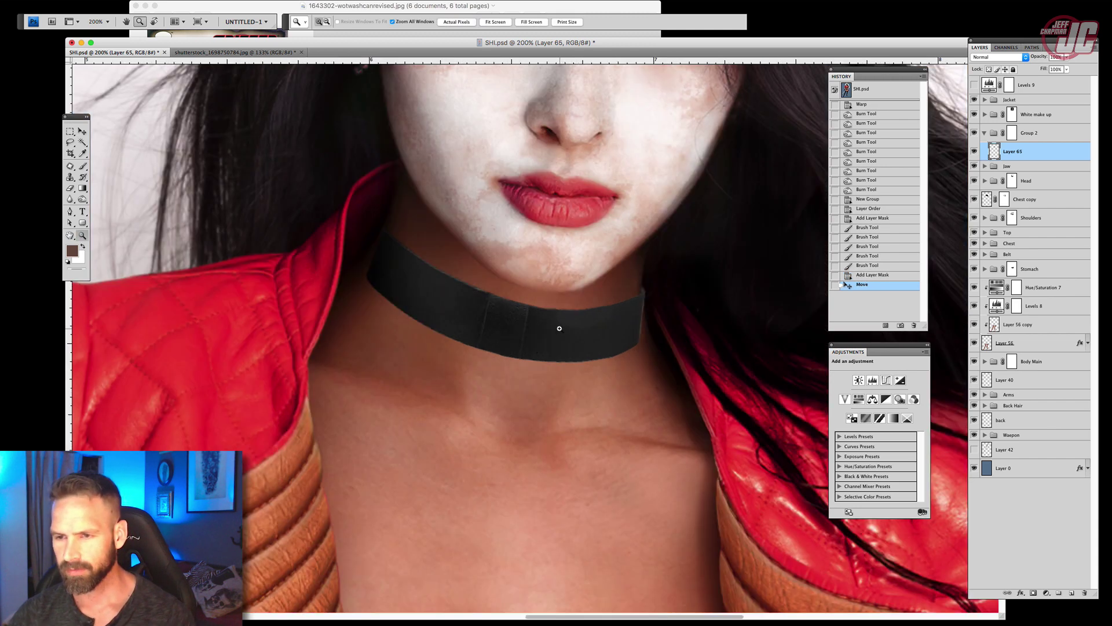
key("v")
left_click(45, 0)
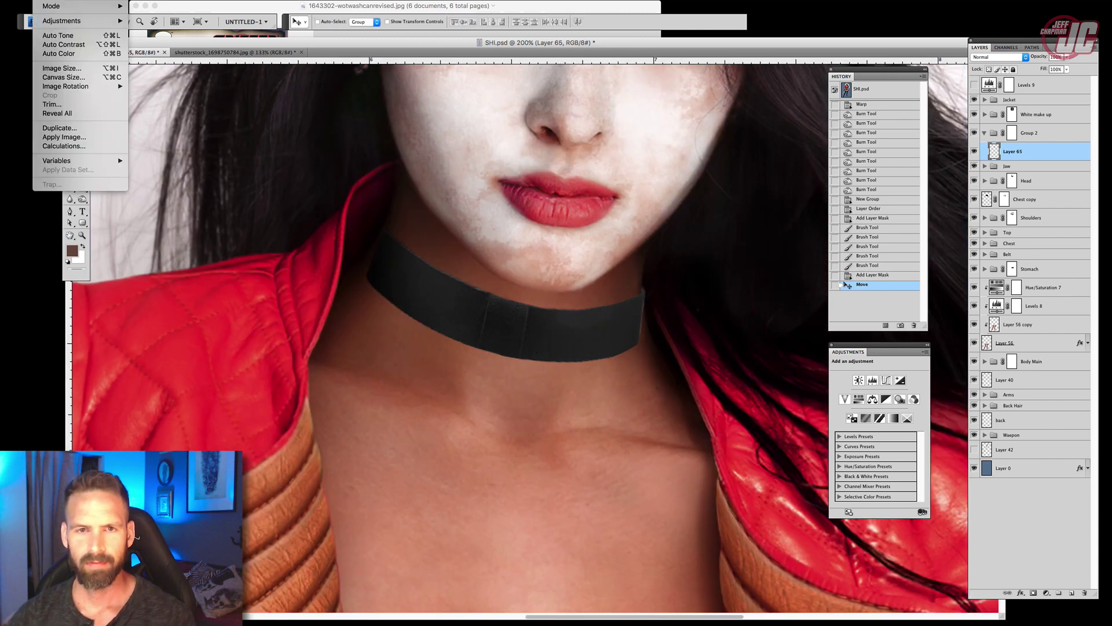
mouse_move(58, 179)
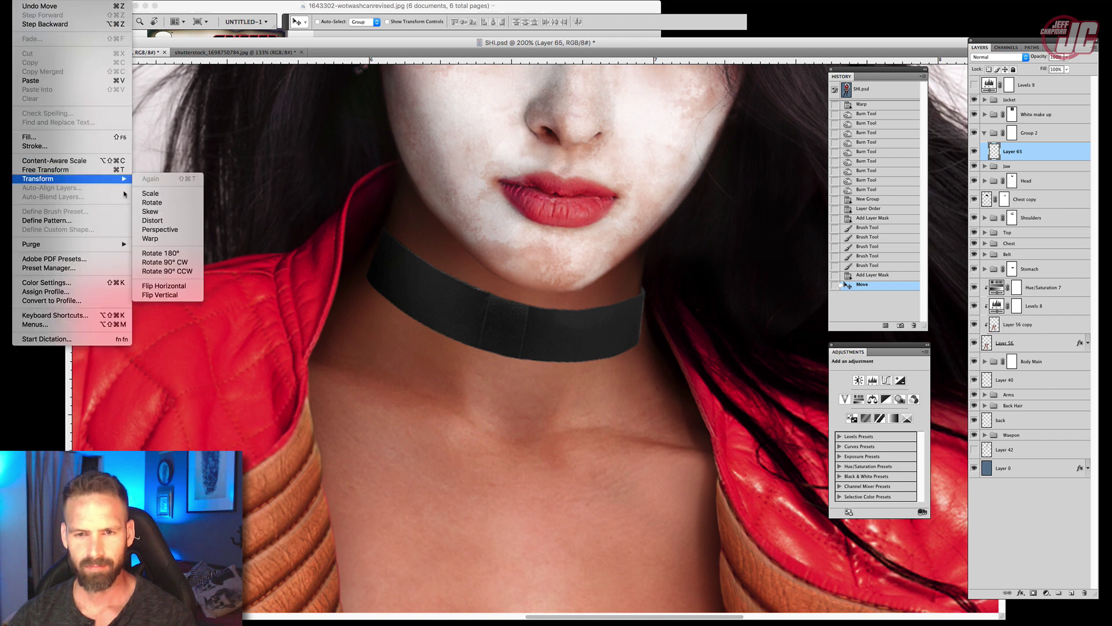
left_click(165, 238)
left_click_drag(373, 274, 367, 261)
left_click_drag(366, 223, 366, 217)
left_click_drag(610, 319, 659, 348)
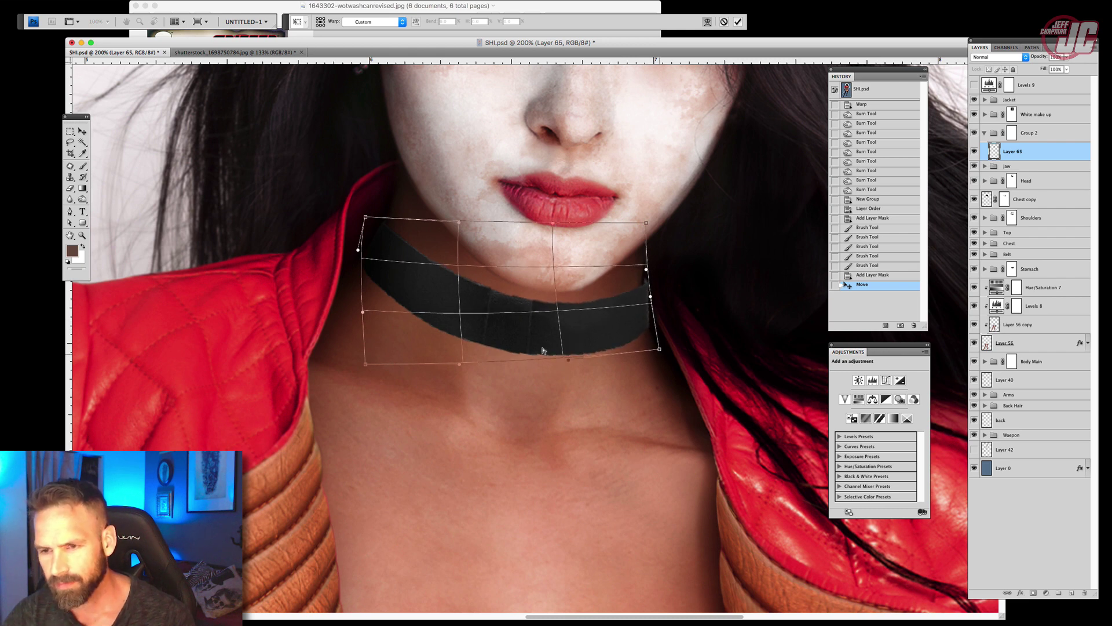
left_click_drag(507, 344, 512, 350)
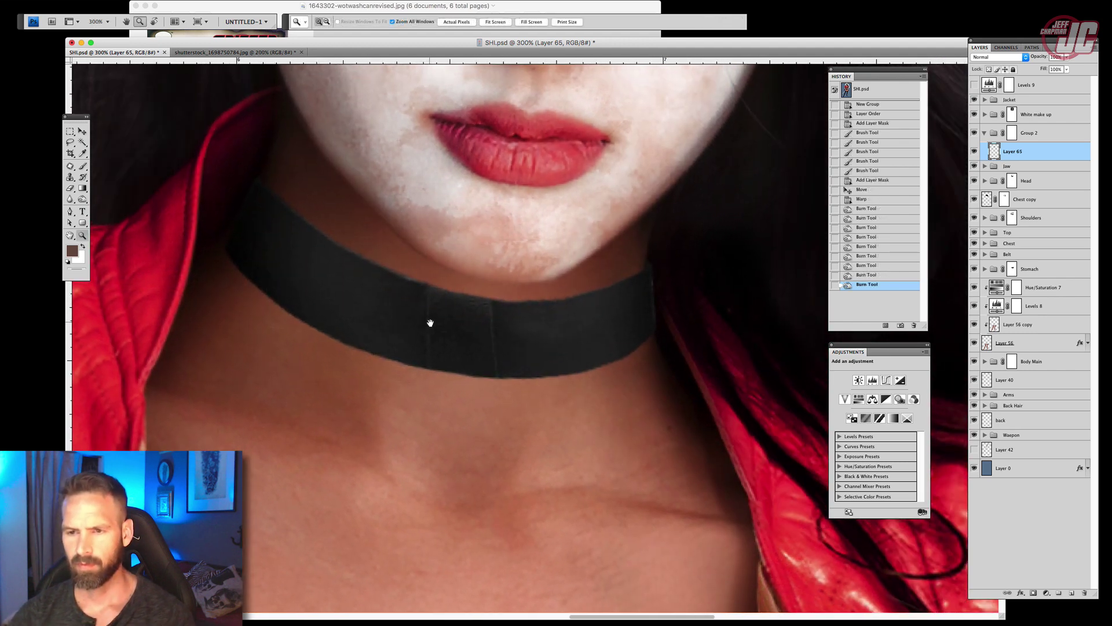
Give Layer 65 an Outer Glow and a Multiply Drop Shadow coloured dark brown (#3c1d13), sampled from the shaded neck
double_click(1056, 154)
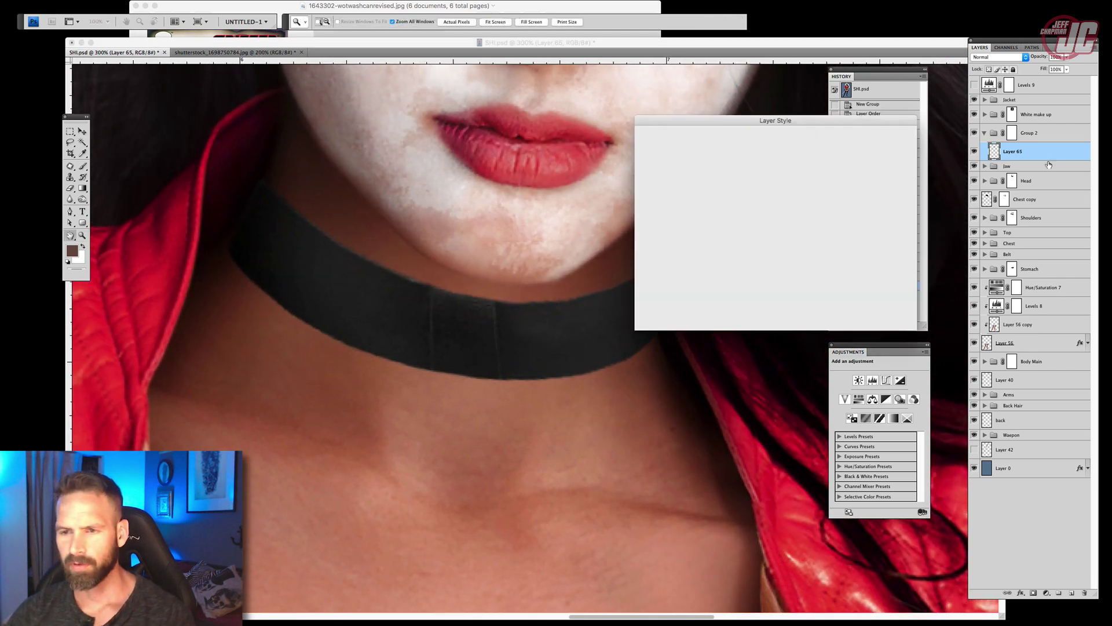
left_click(665, 160)
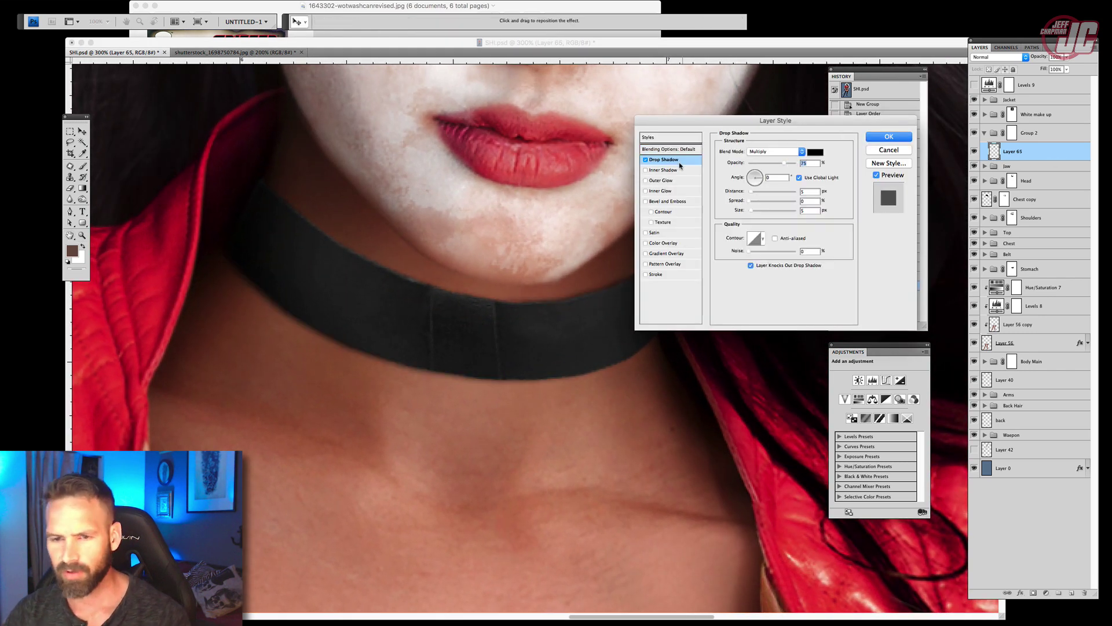
left_click(821, 151)
left_click(348, 189)
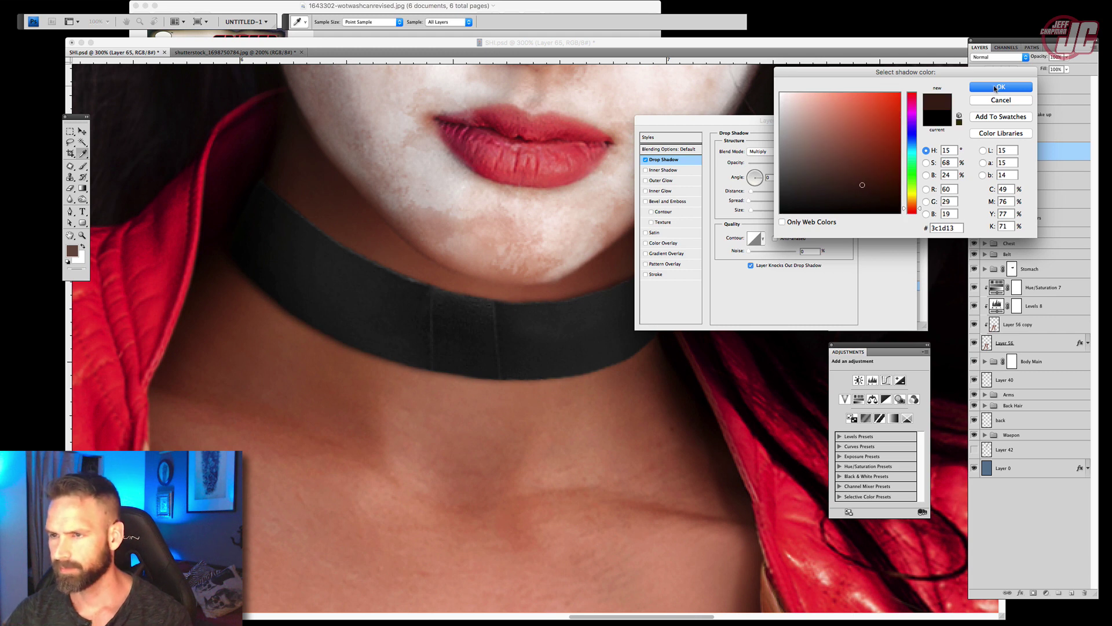
left_click(1000, 87)
left_click_drag(811, 119, 914, 96)
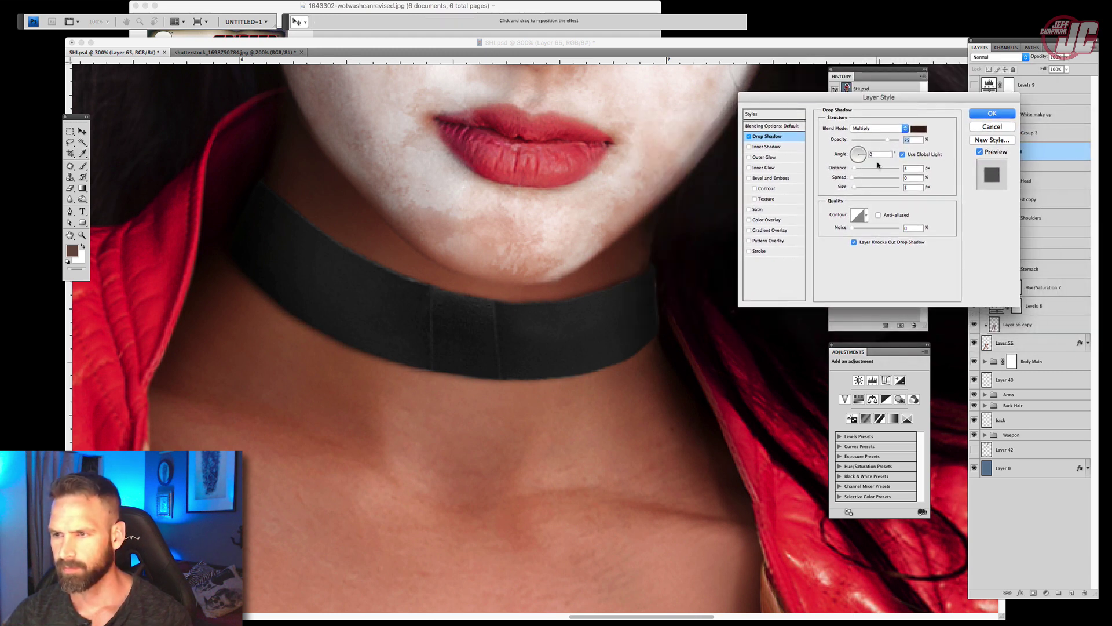
key("Return")
Check how the shaded choker looks on the whole figure and up close on the neck
key("z")
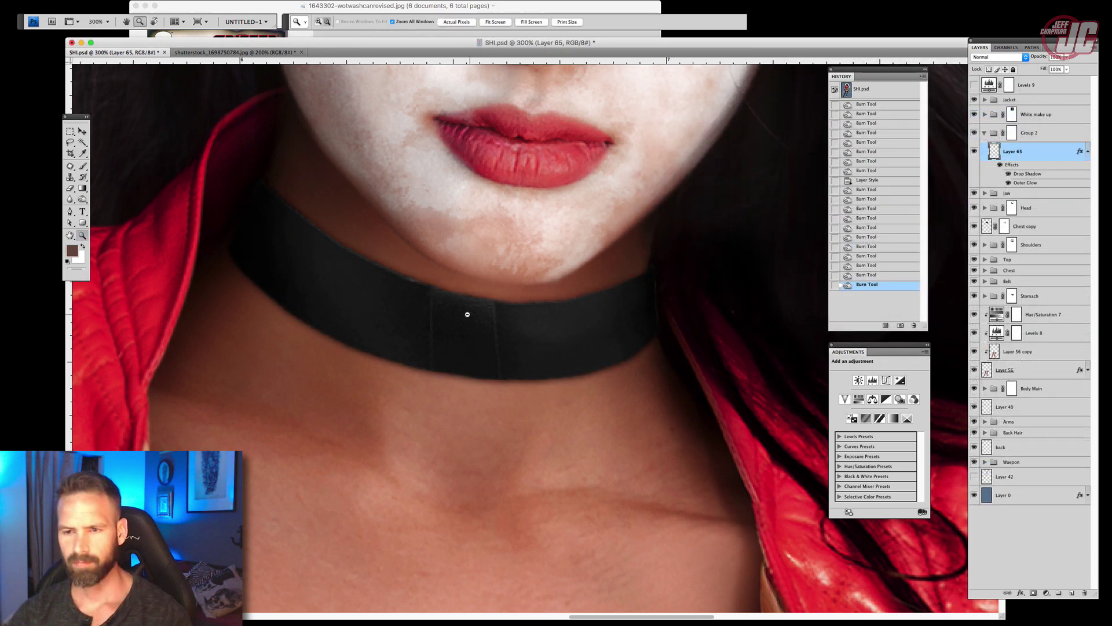
left_click(466, 314, "alt")
left_click(465, 313, "alt")
left_click(467, 315, "alt")
left_click(467, 314, "alt")
scroll(475, 315, "down", 3)
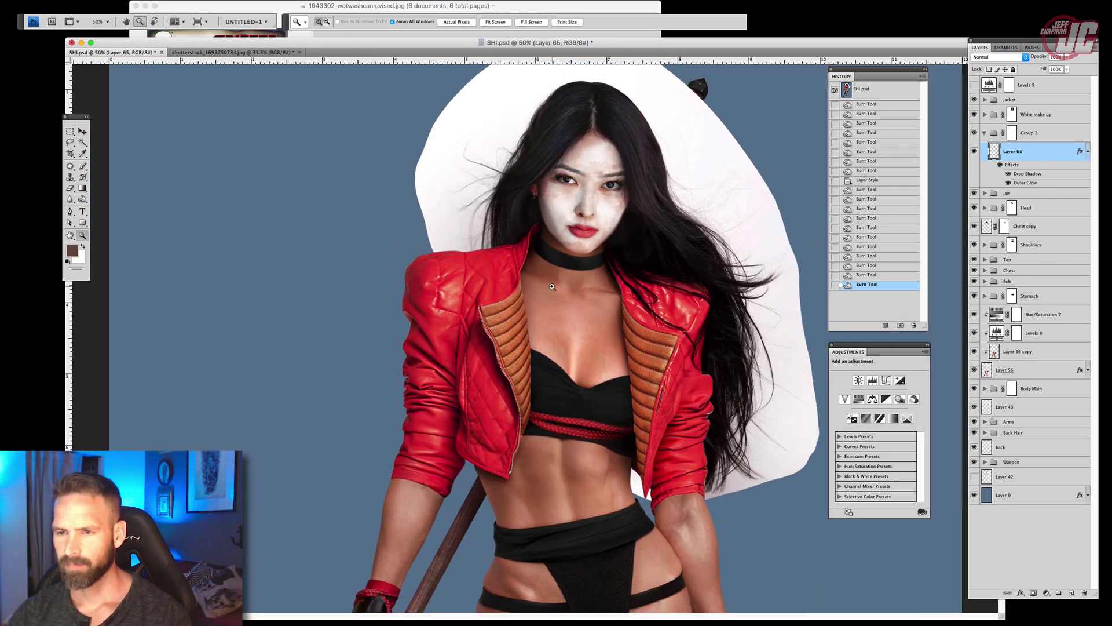
left_click(548, 231)
left_click(551, 306)
left_click(556, 377)
scroll(556, 377, "down", 5)
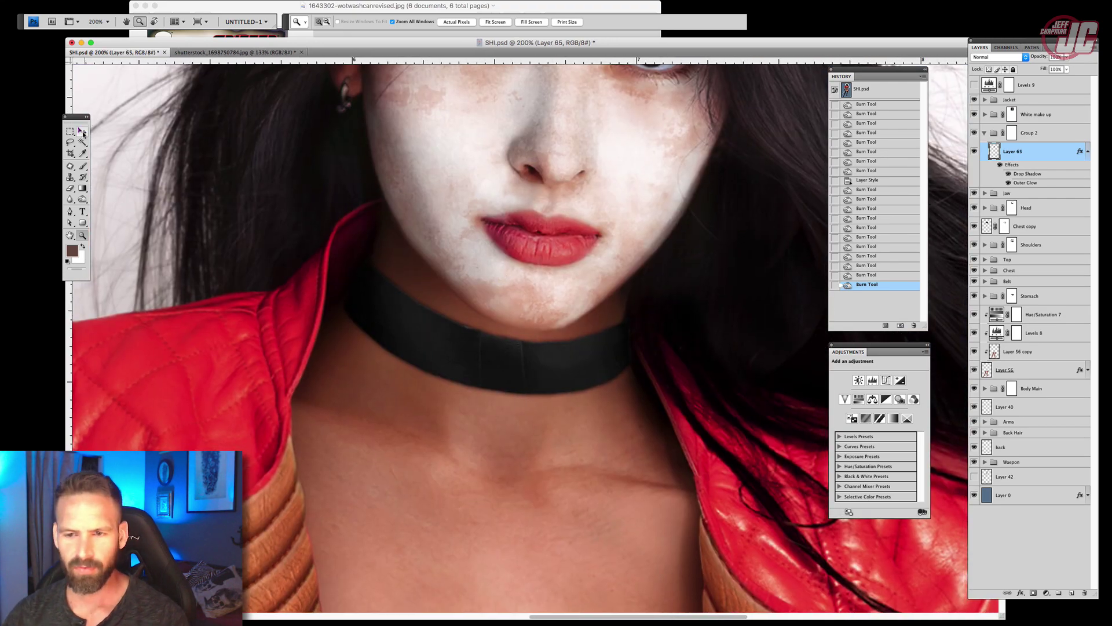
Open the belt buckle photo shutterstock_691861831.jpeg
key("v")
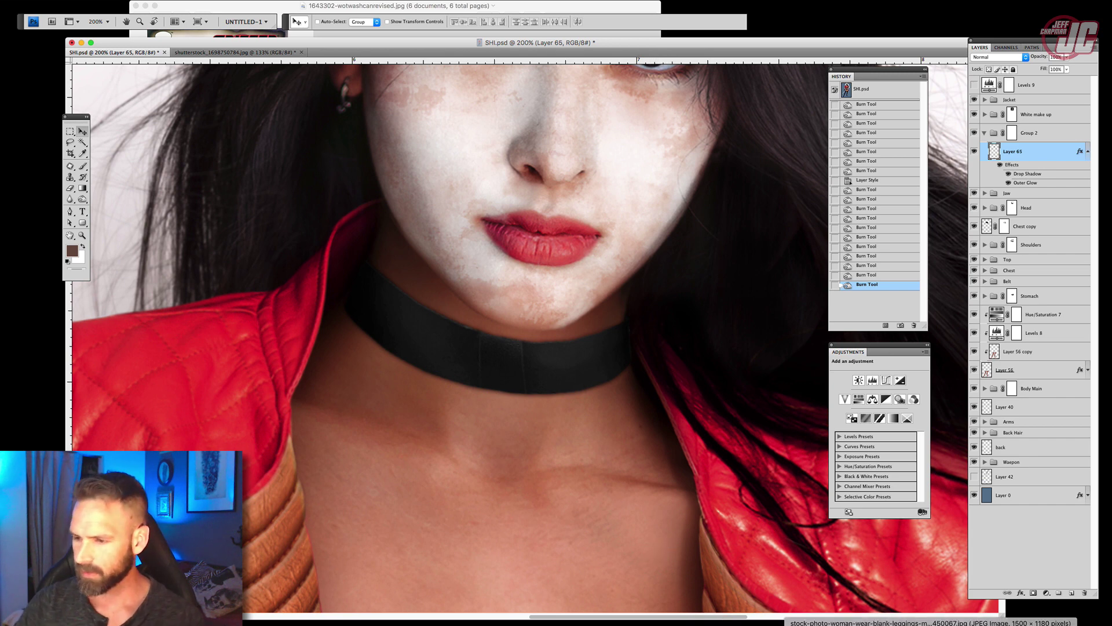
left_click(396, 625)
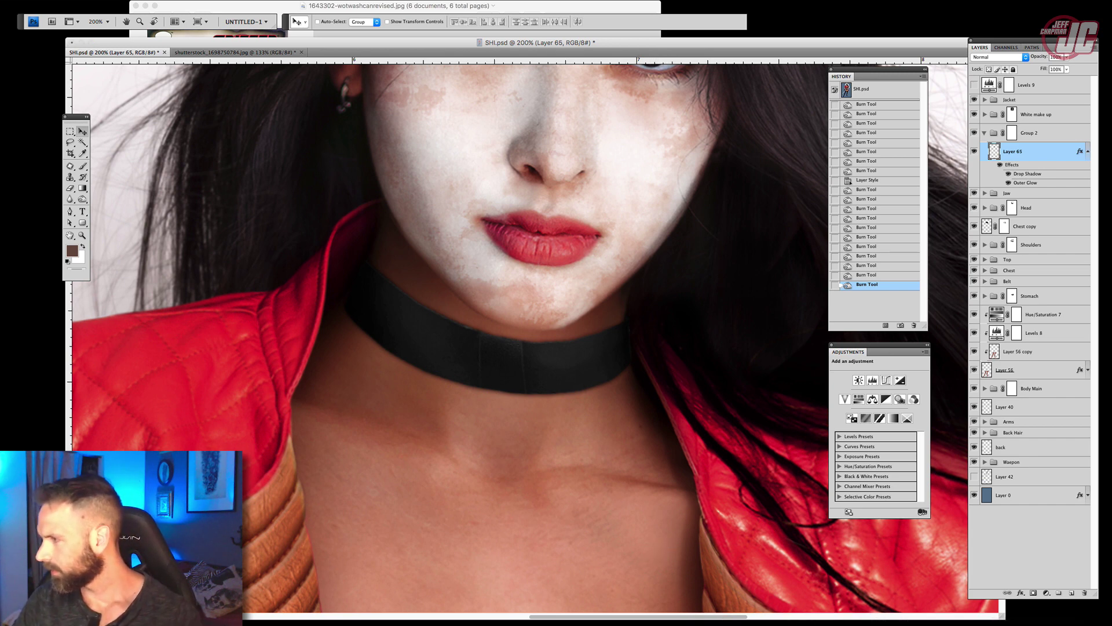
left_click(425, 625)
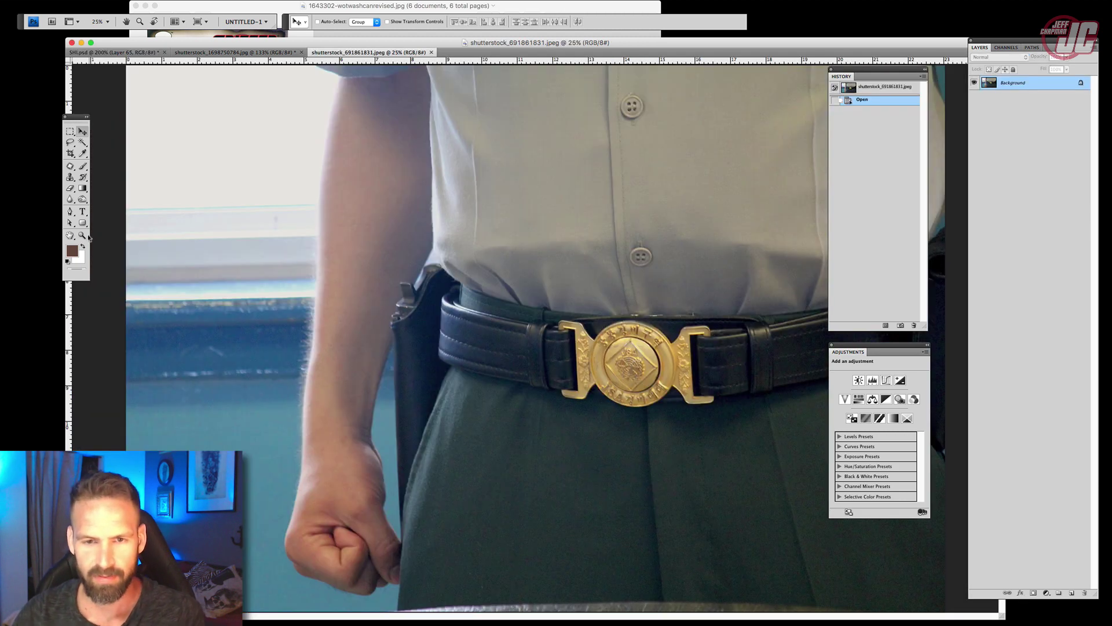
Trace the gold buckle and its adjoining strap ends with the Pen tool, closing separate path components around the inner gaps
left_click(82, 235)
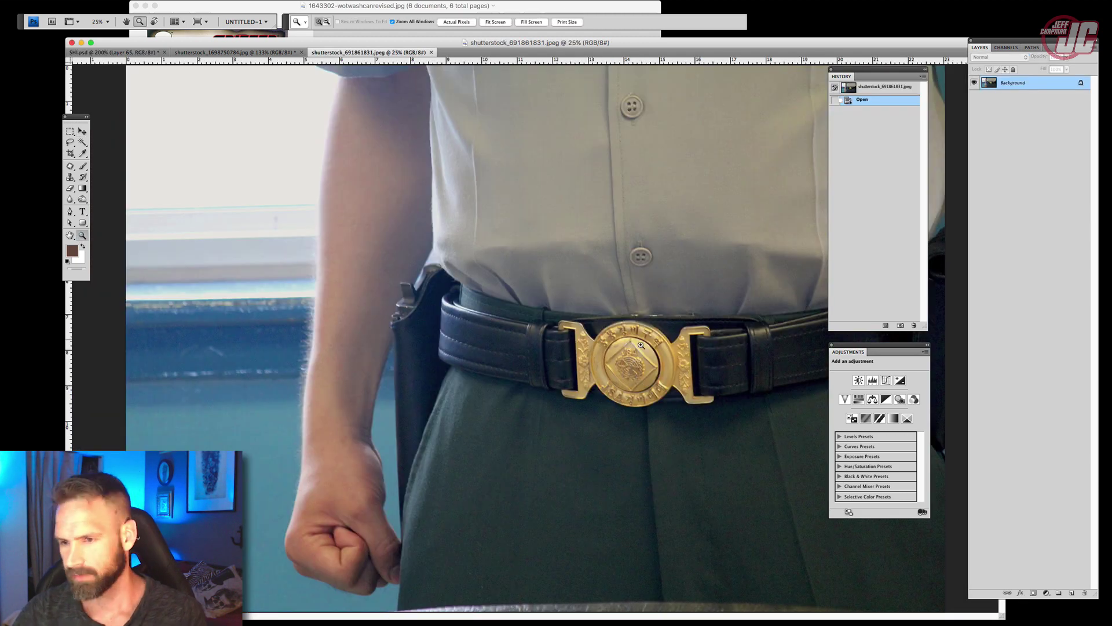
left_click(602, 368)
left_click(602, 368)
left_click(602, 368)
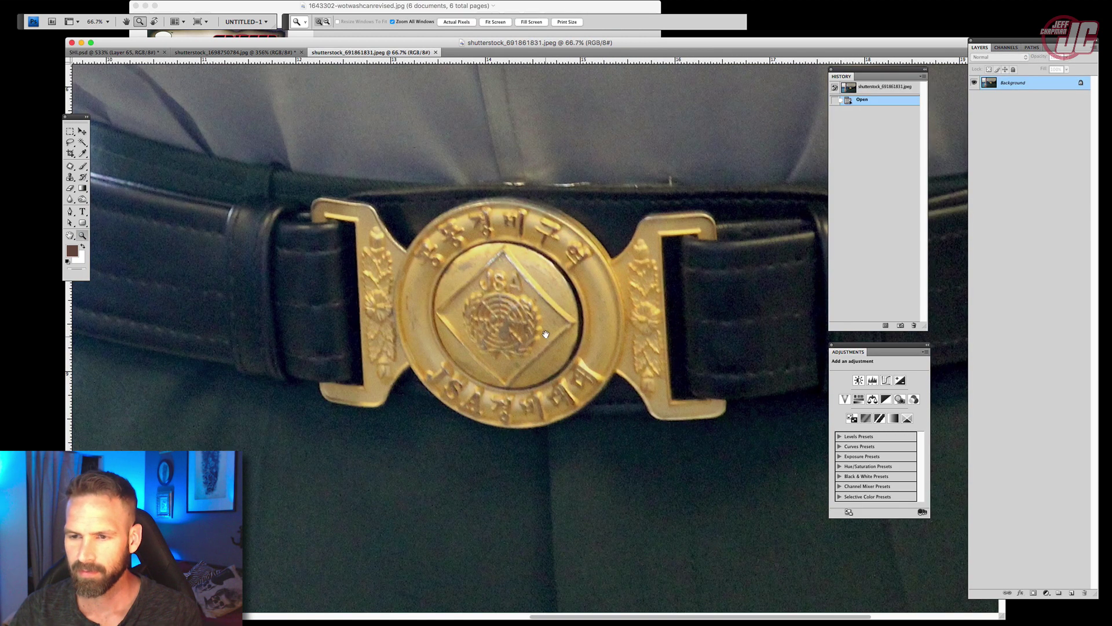
left_click_drag(570, 330, 516, 289)
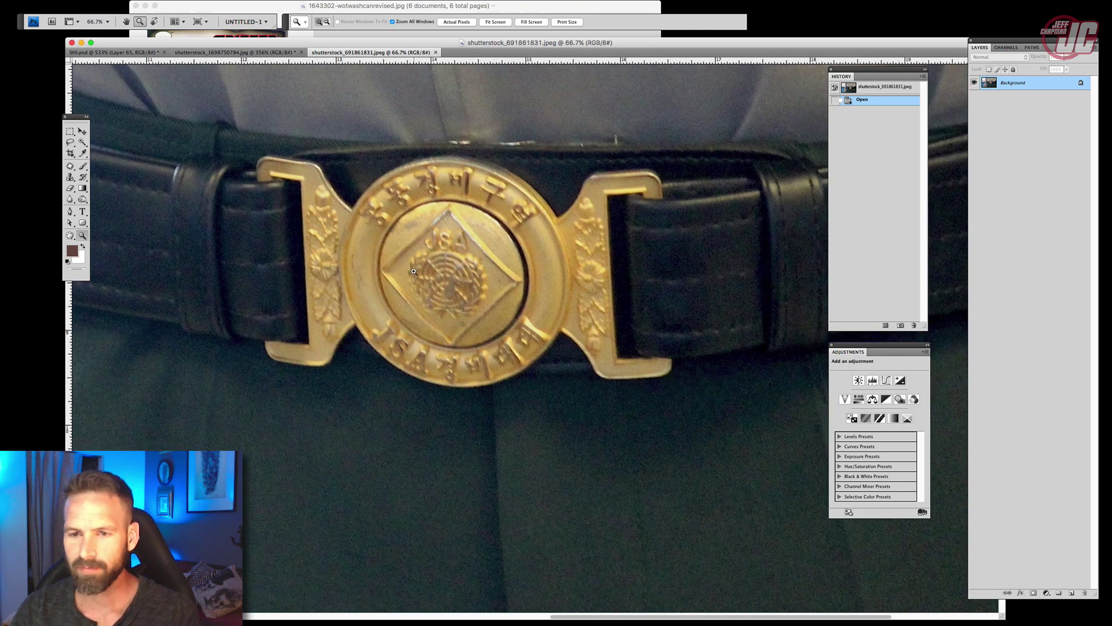
left_click(382, 286)
left_click_drag(382, 285, 308, 228)
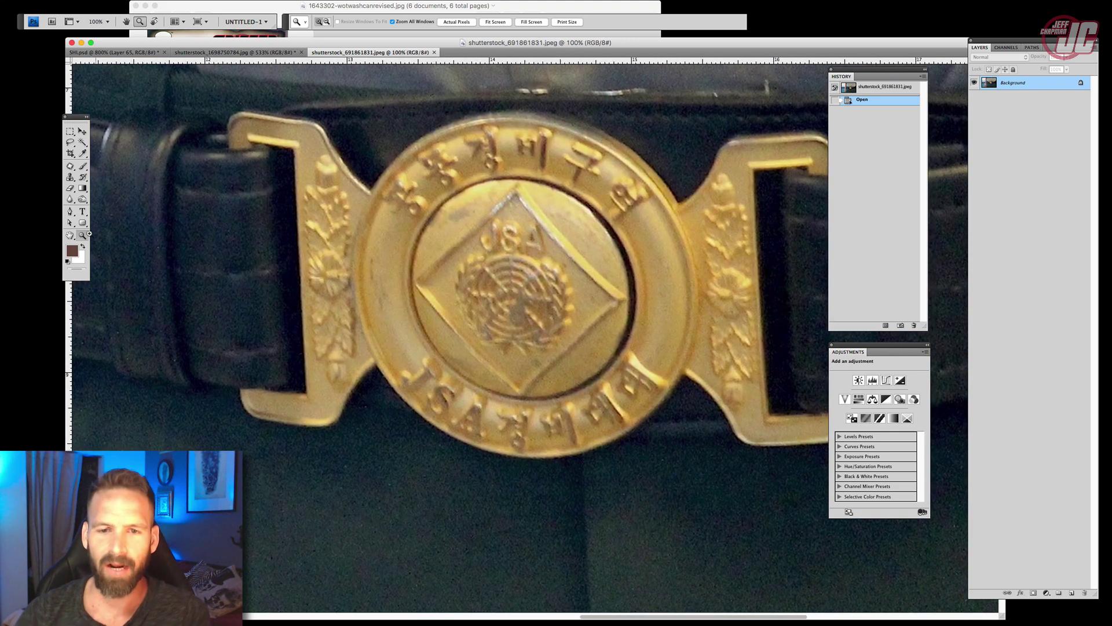
left_click(70, 212)
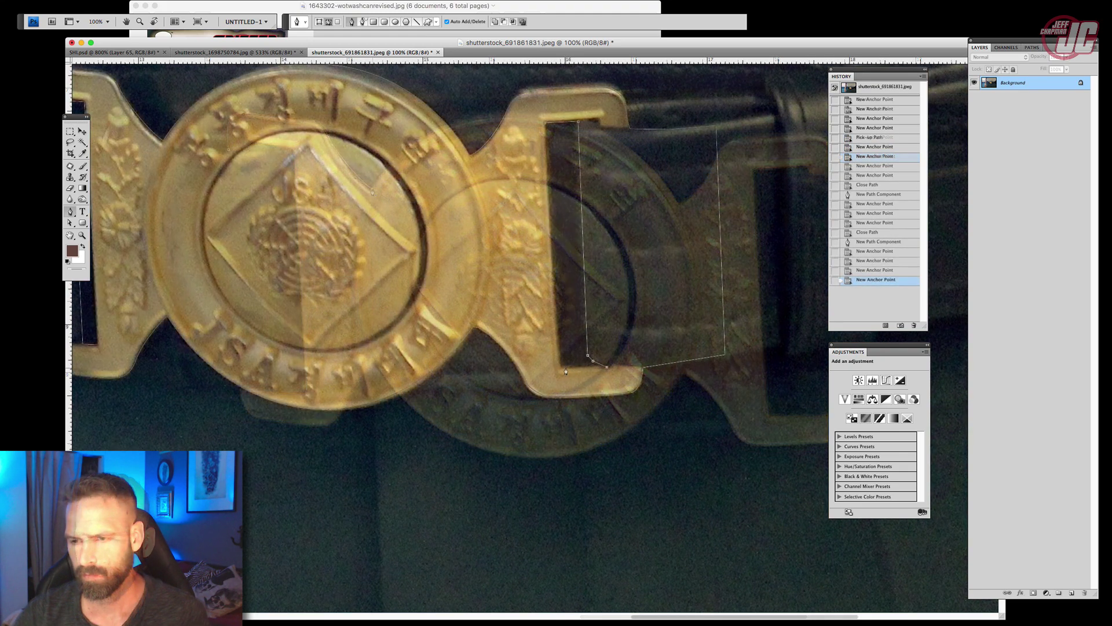
left_click(545, 127)
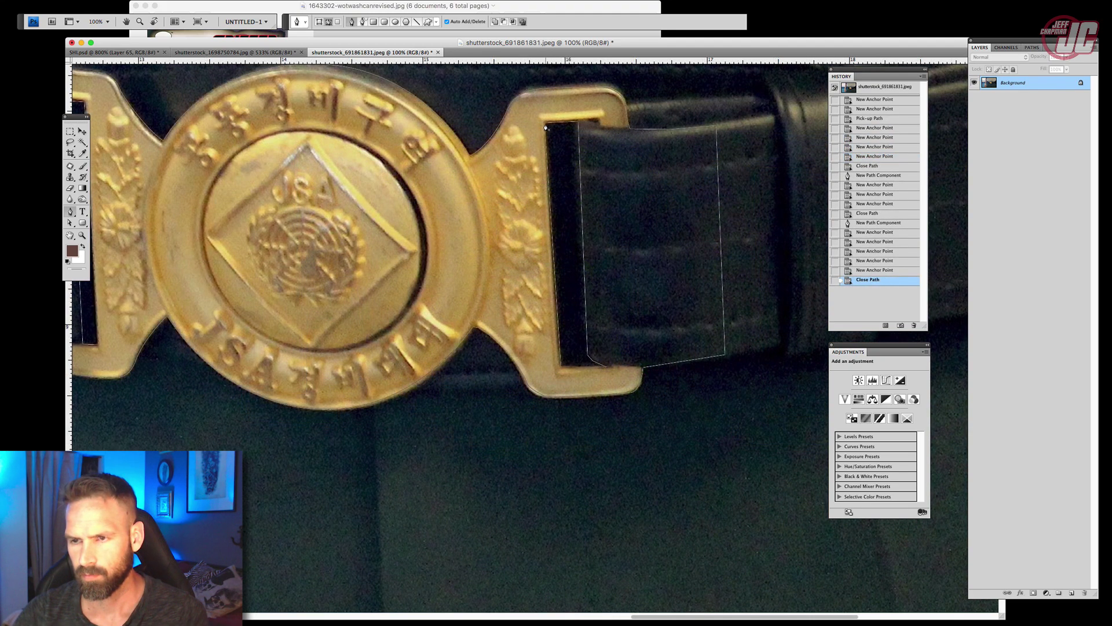
Turn the buckle's work path into a selection
left_click(1037, 49)
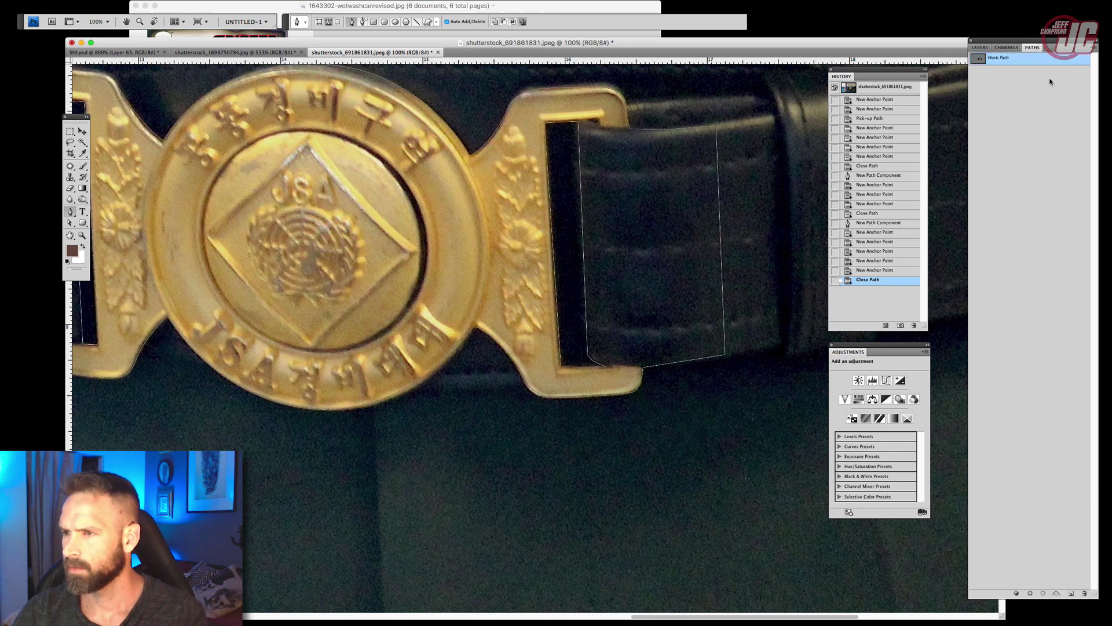
left_click(1095, 48)
left_click(1049, 97)
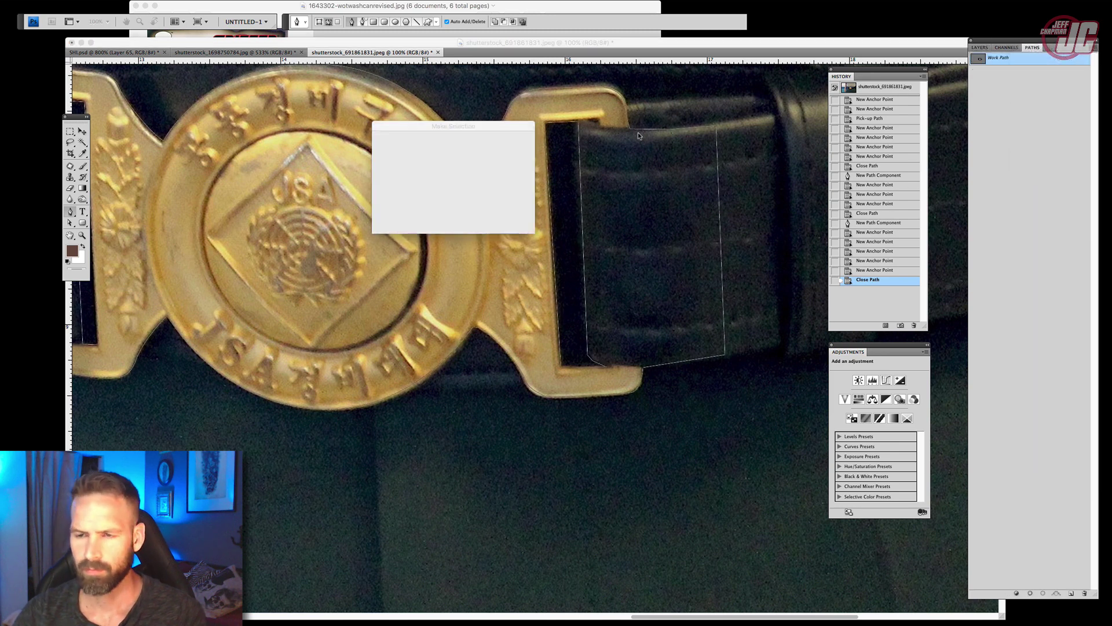
left_click(508, 146)
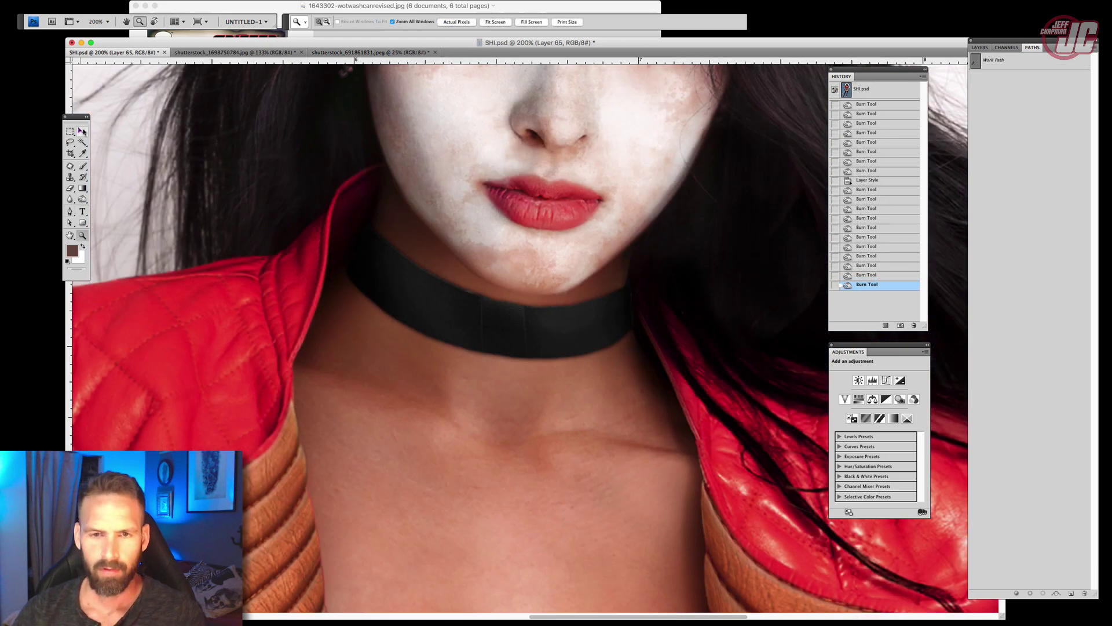
Paste the selected buckle above Layer 65 in SHI.psd's Group 2 and scale it to about 11.2% over the choker
key("v")
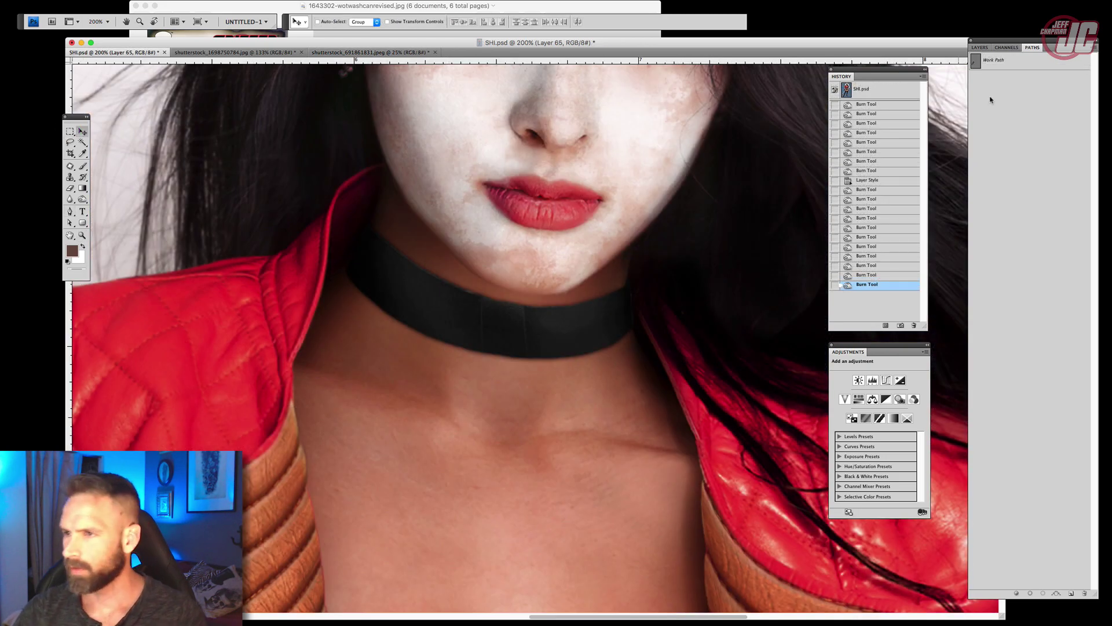
left_click(980, 48)
key("super+v")
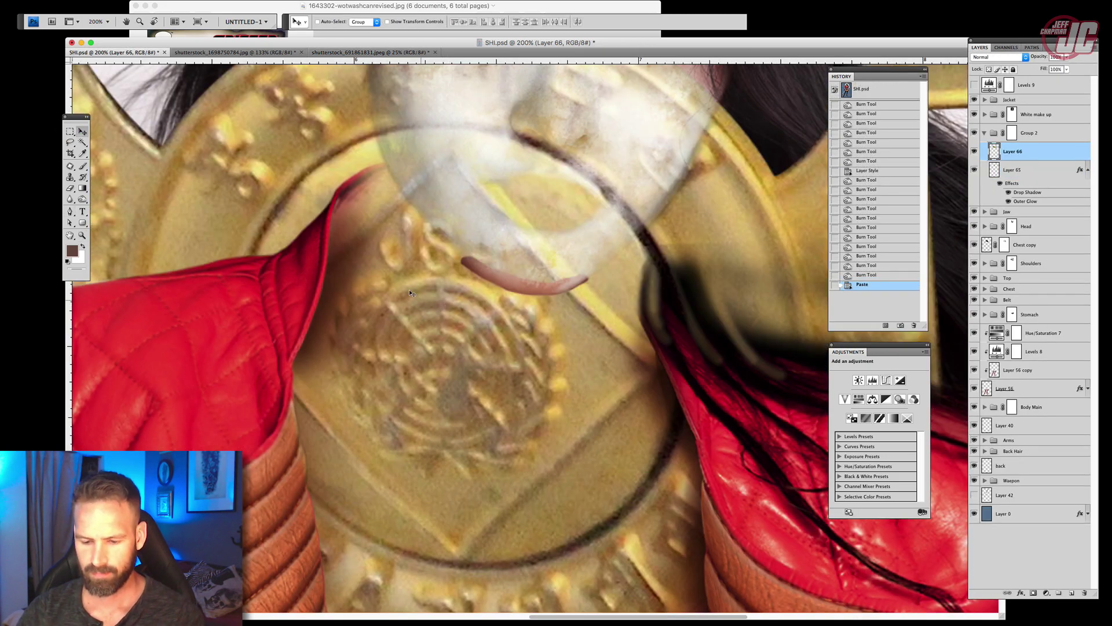
key("super+t")
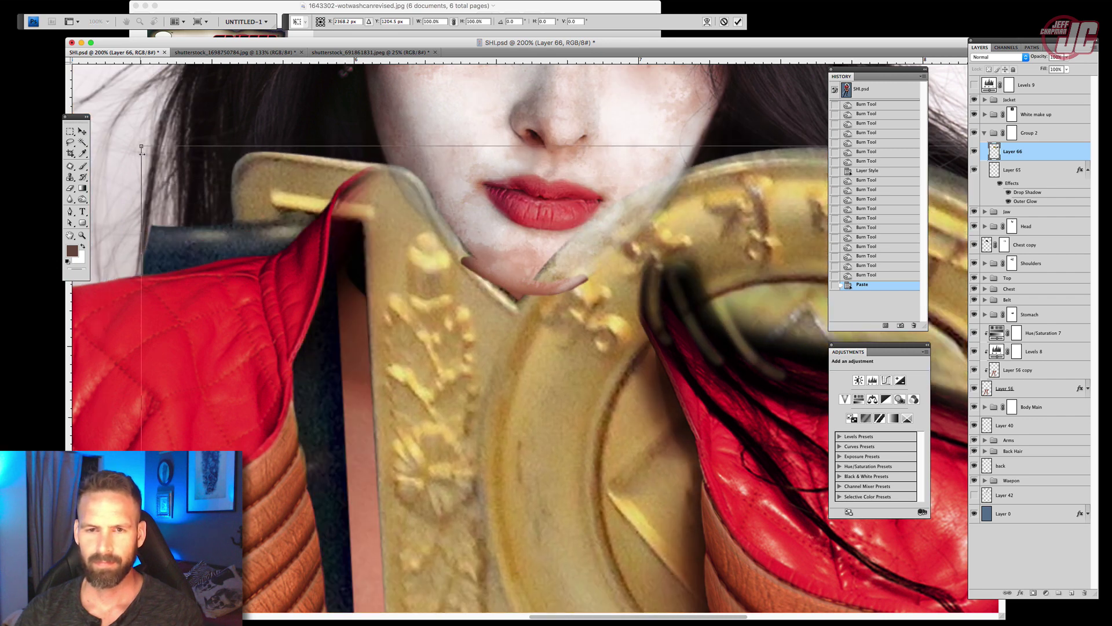
left_click_drag(141, 149, 374, 257)
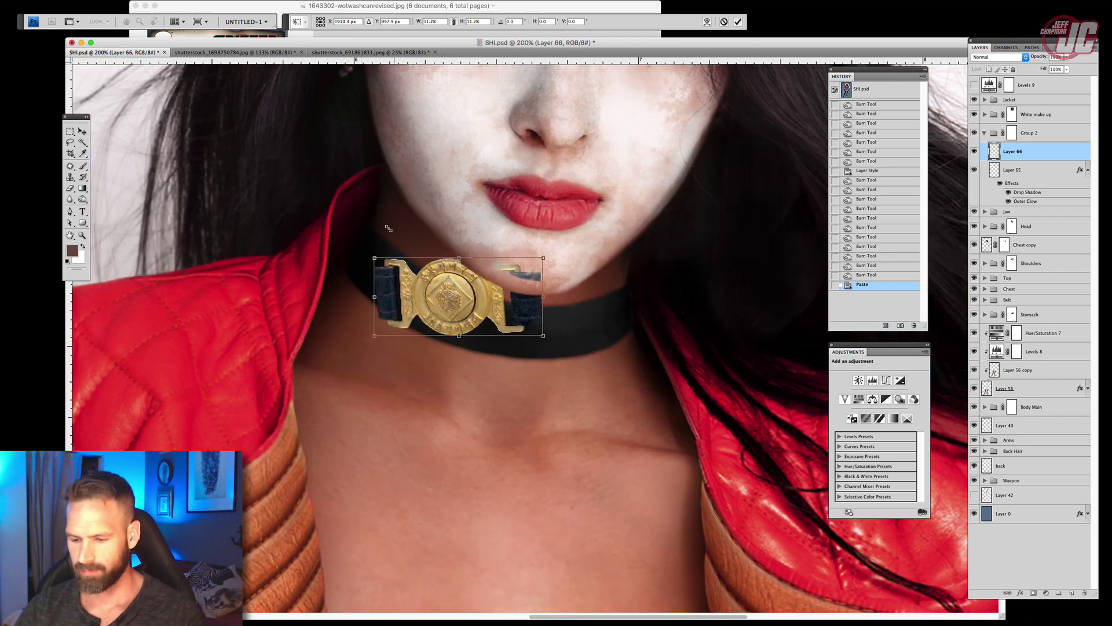
key("Return")
Flip the buckle horizontally and move it to the front centre of the choker
left_click(22, 0)
mouse_move(42, 179)
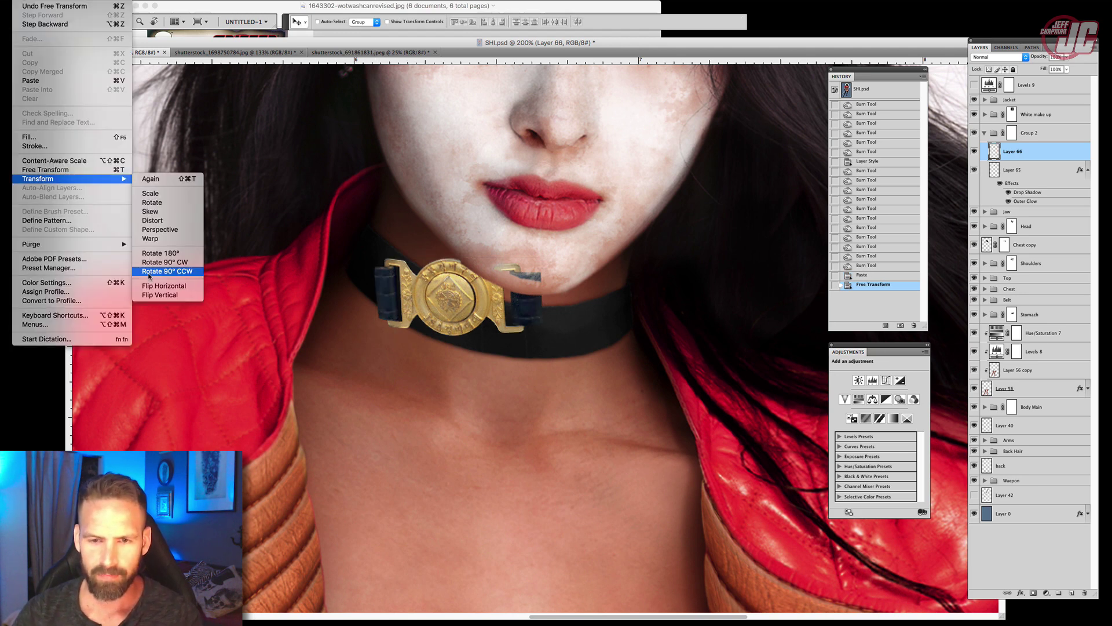
left_click(191, 289)
left_click_drag(475, 313, 541, 343)
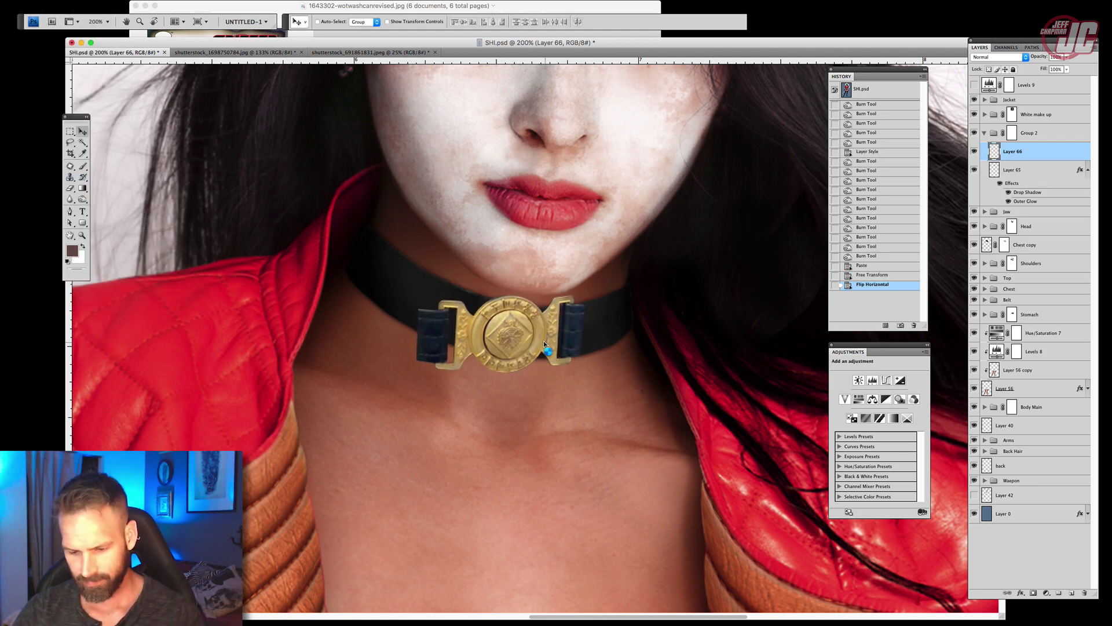
Rotate the buckle clockwise to follow the choker, enlarge it to 109.4% and move it up onto the band
key("ctrl+t")
left_click_drag(617, 211, 647, 235)
left_click_drag(644, 225, 641, 221)
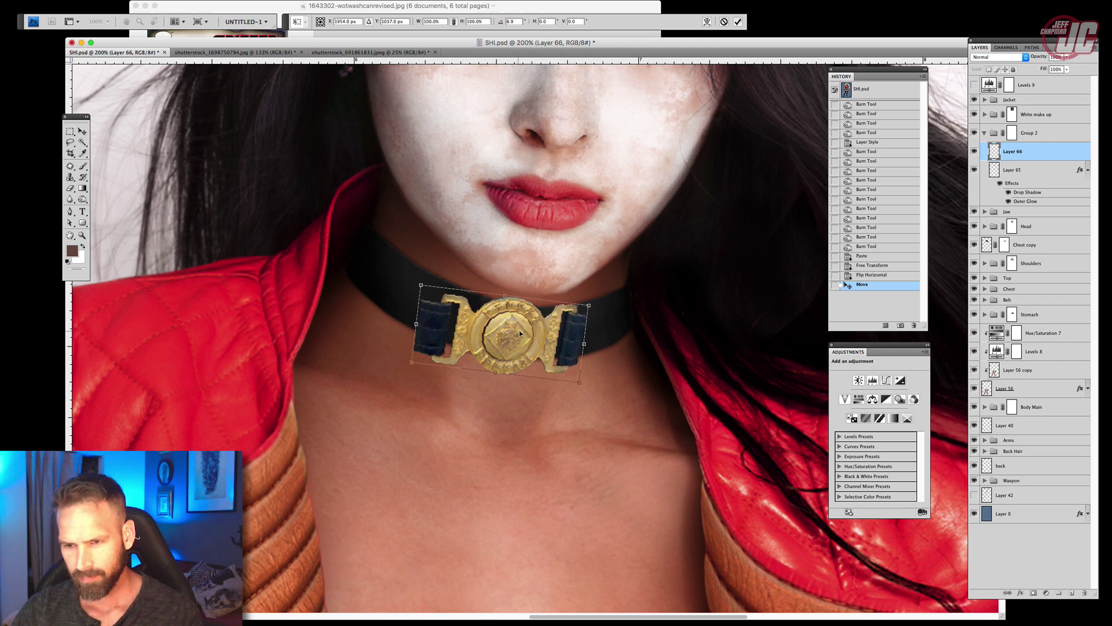
left_click_drag(421, 285, 411, 276)
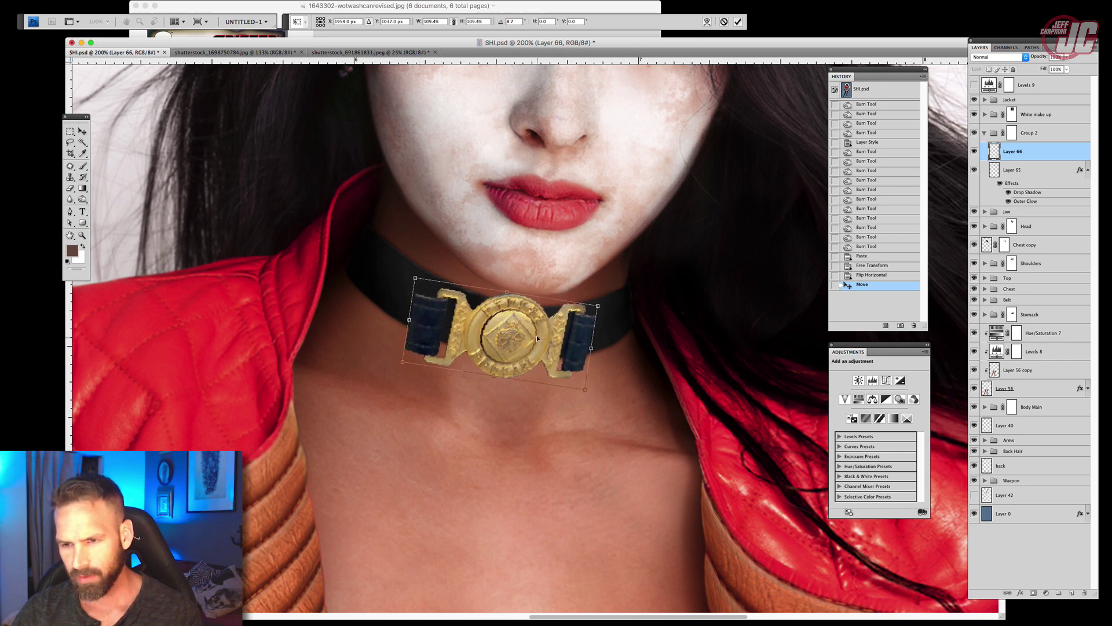
left_click_drag(537, 336, 541, 324)
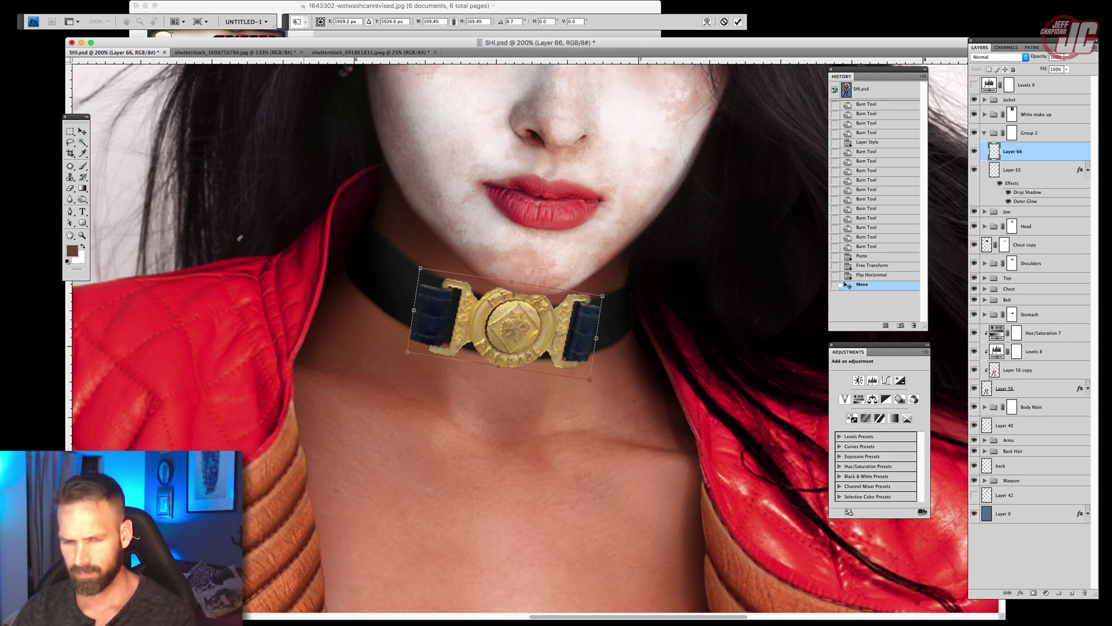
key("Return")
Rotate the buckle slightly counterclockwise and lower it at the front of the choker
left_click(82, 236)
left_click(496, 336)
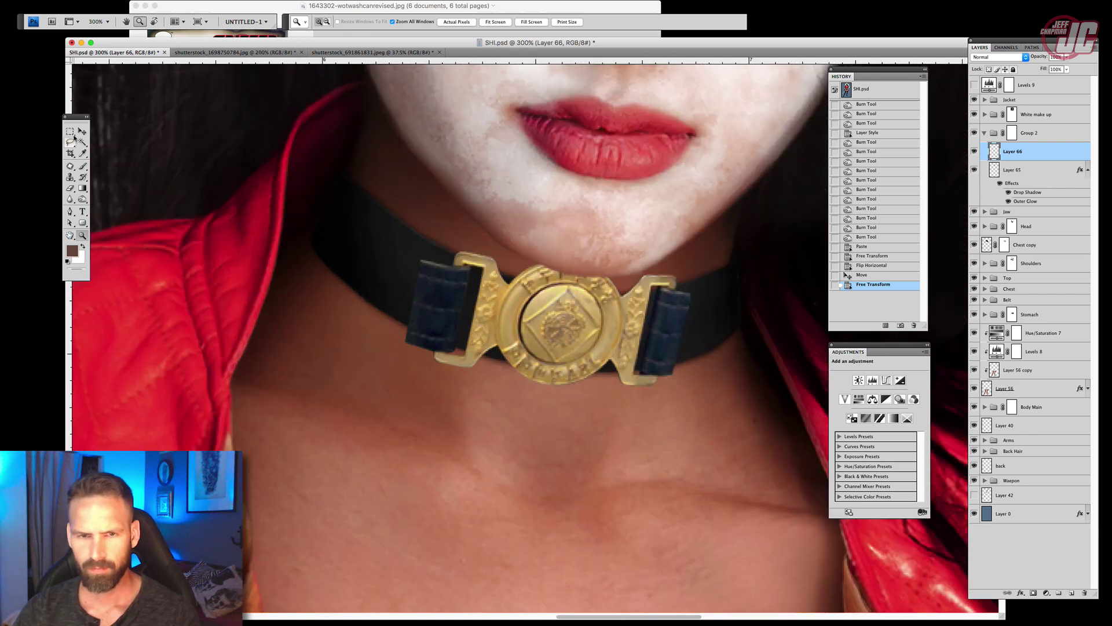
key("v")
key("super+t")
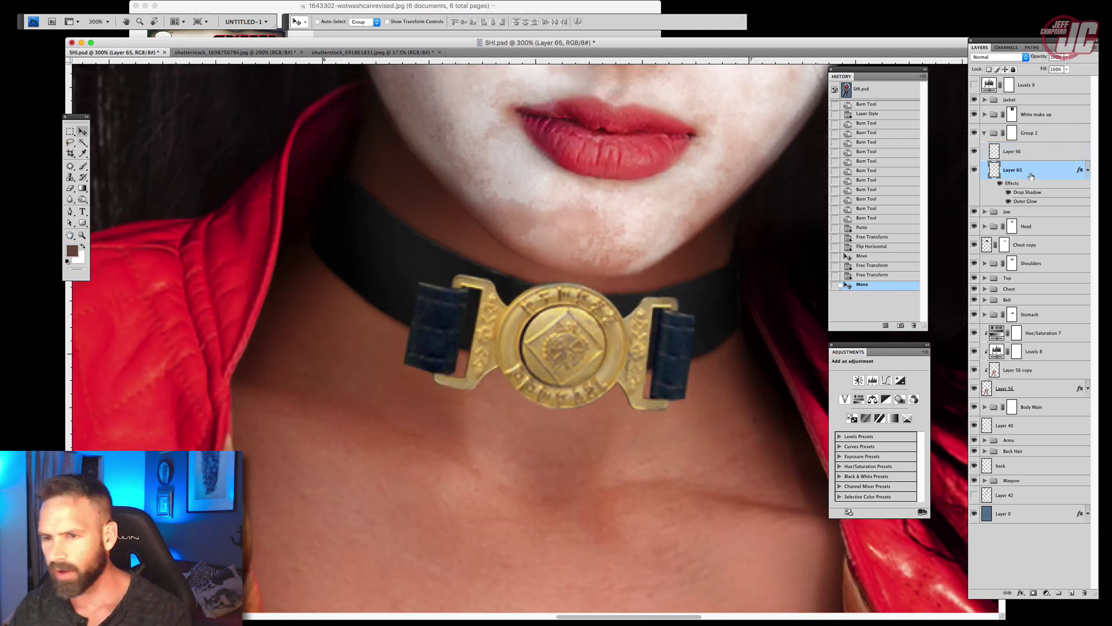
Shift the choker on Layer 65 behind the buckle and stretch both of its ends outward to span the neck
mouse_move(545, 310)
left_mouse_down()
mouse_move(540, 332)
mouse_move(547, 323)
left_mouse_up()
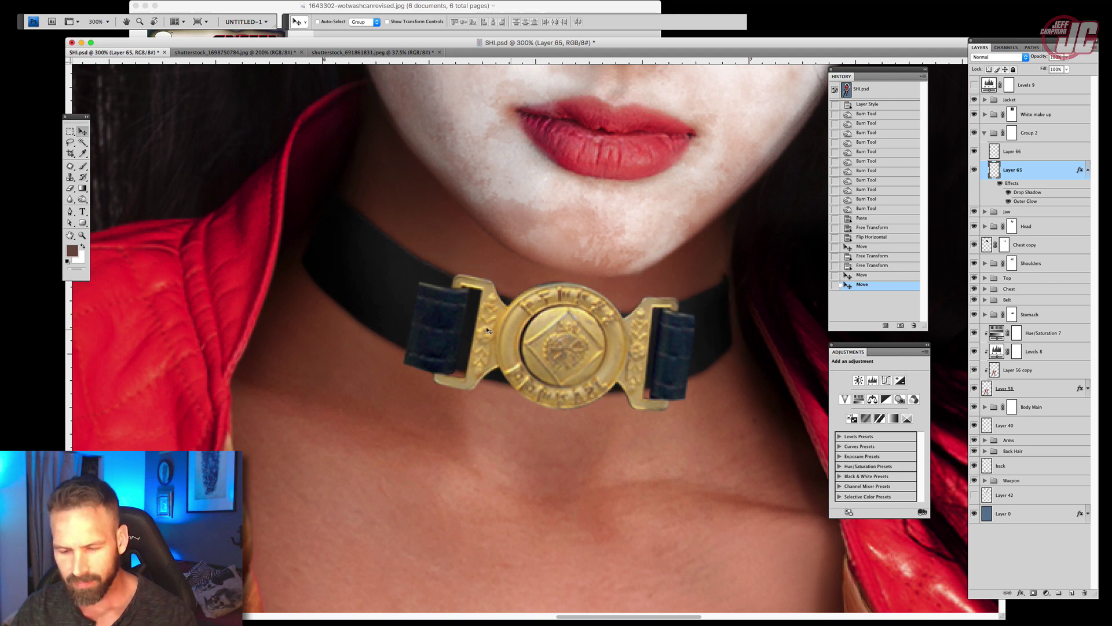
key("super+t")
left_click_drag(299, 290, 292, 290)
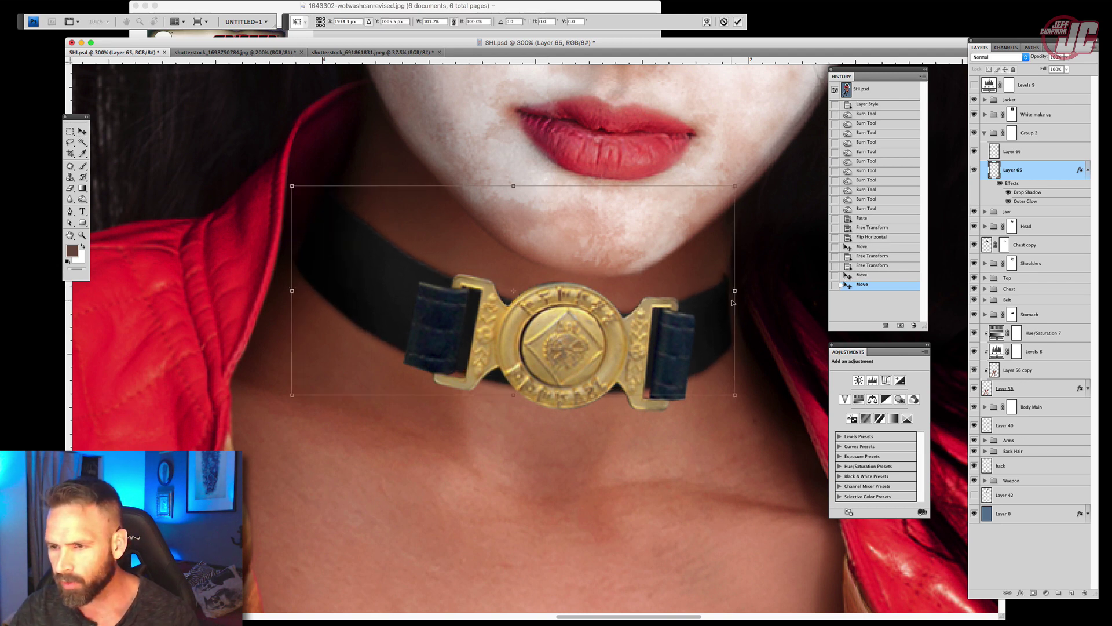
left_click_drag(739, 302, 751, 302)
key("Return")
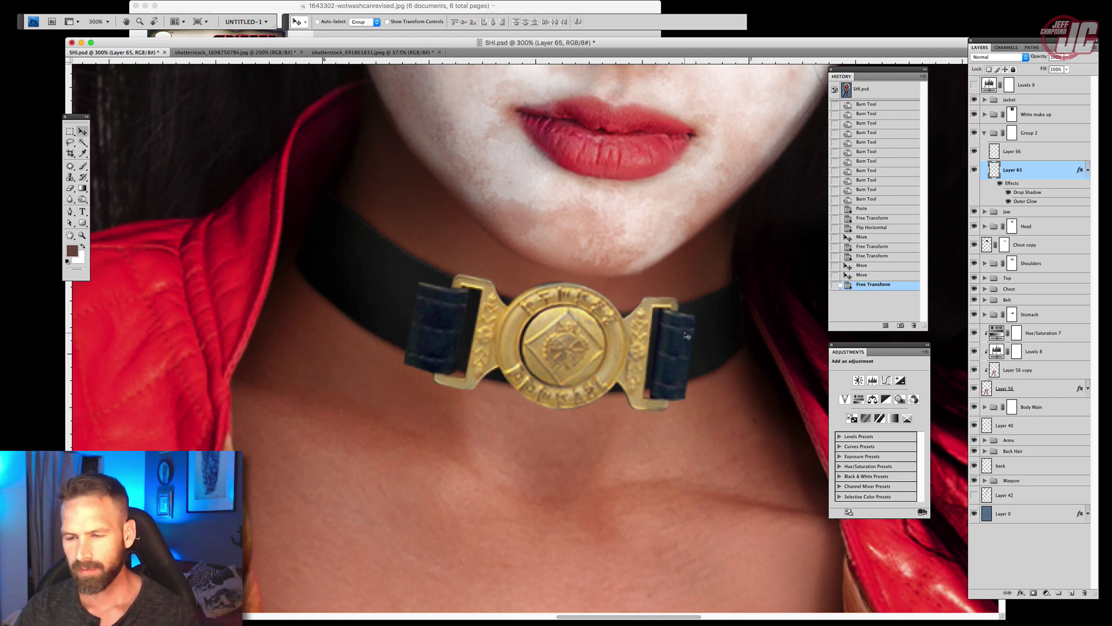
Warp the buckle on Layer 66, pulling its left strap end upward and inward to match the choker's curve
left_click(1025, 156)
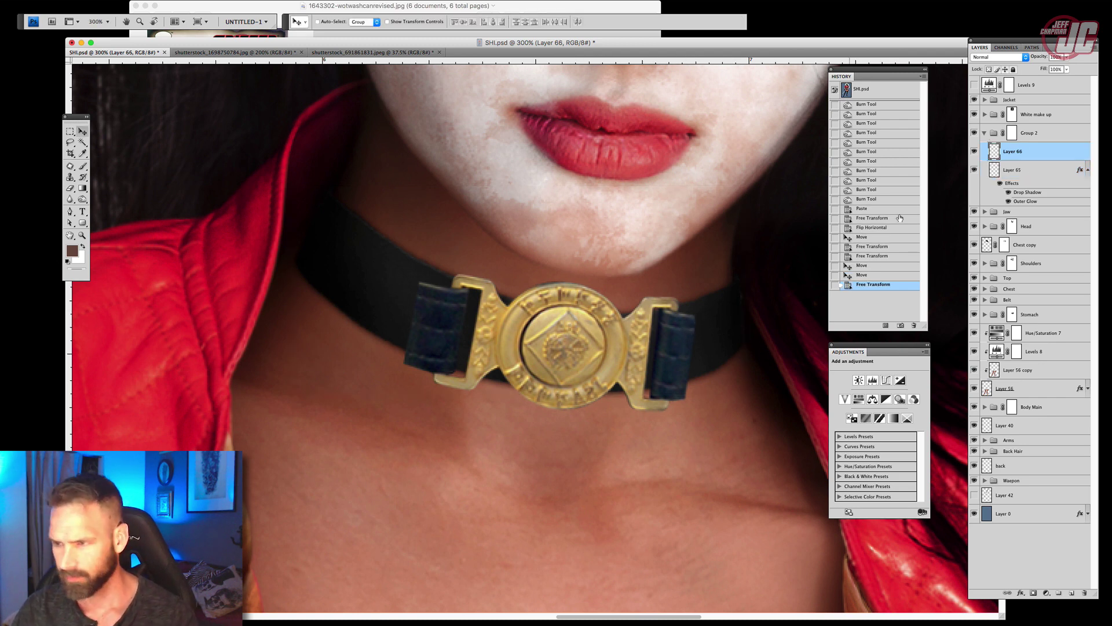
left_click(29, 1)
mouse_move(61, 179)
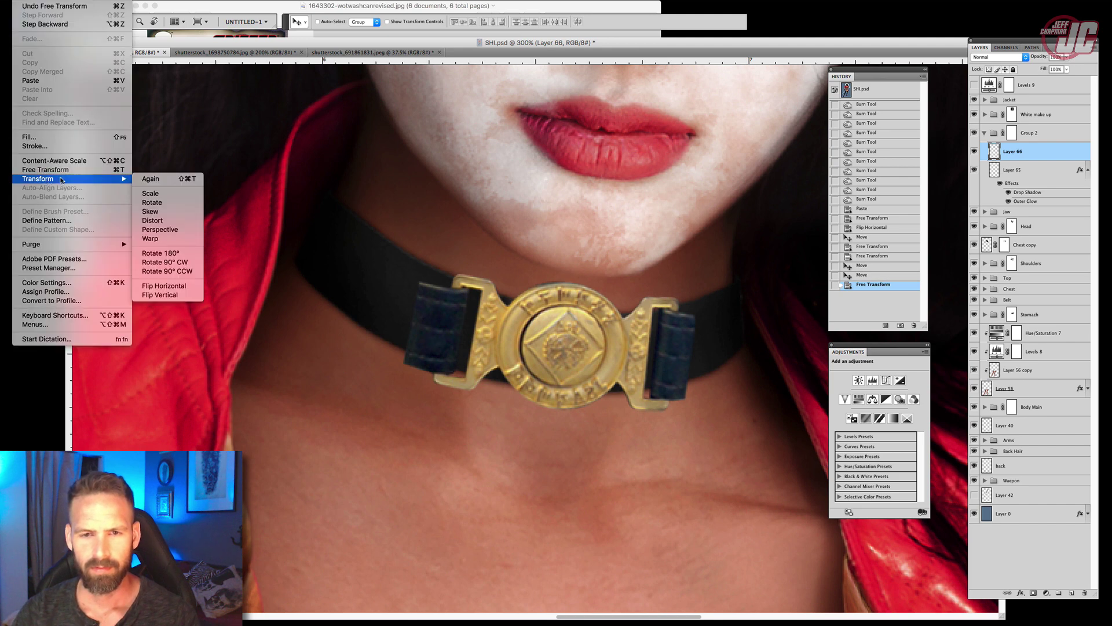
left_click(152, 238)
left_click_drag(404, 366, 404, 359)
left_click_drag(404, 272, 417, 252)
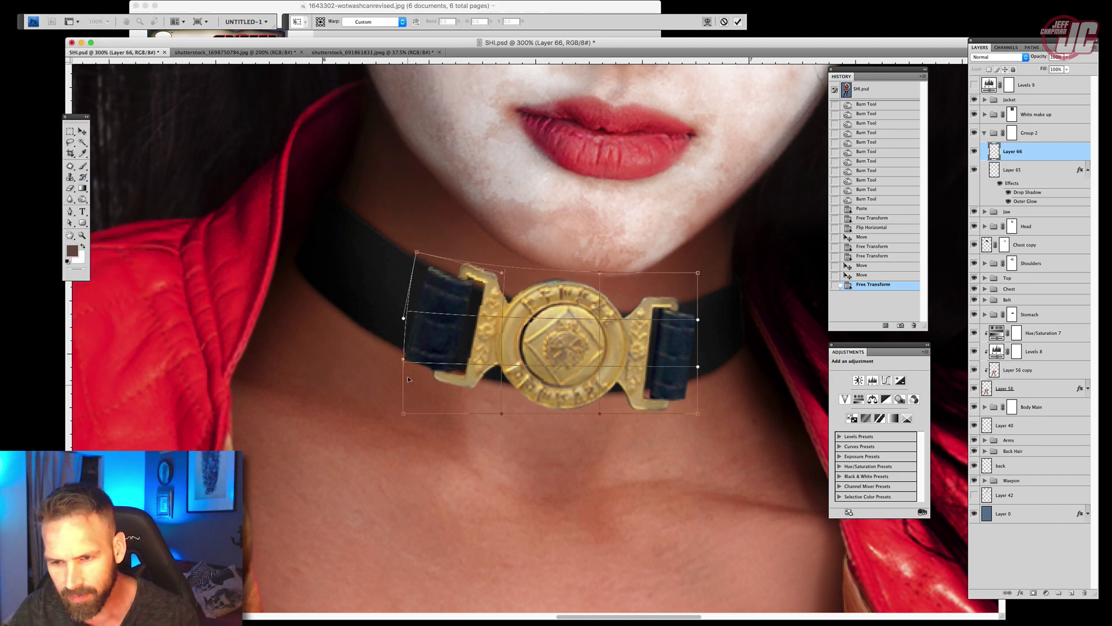
left_click_drag(403, 359, 408, 354)
Warp the buckle's right end upward and inward so it lines up with the choker, and apply the warp
left_click_drag(698, 319, 691, 308)
left_click_drag(696, 402, 700, 396)
left_click_drag(697, 273, 676, 260)
left_click_drag(636, 316, 633, 318)
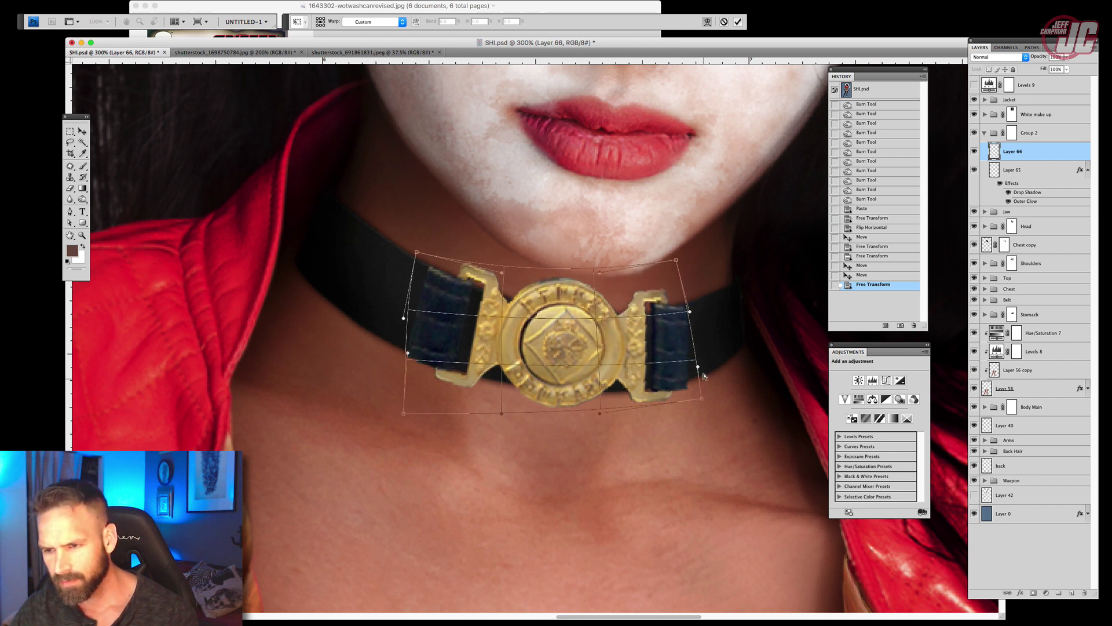
left_click_drag(700, 396, 701, 394)
left_click_drag(673, 263, 676, 255)
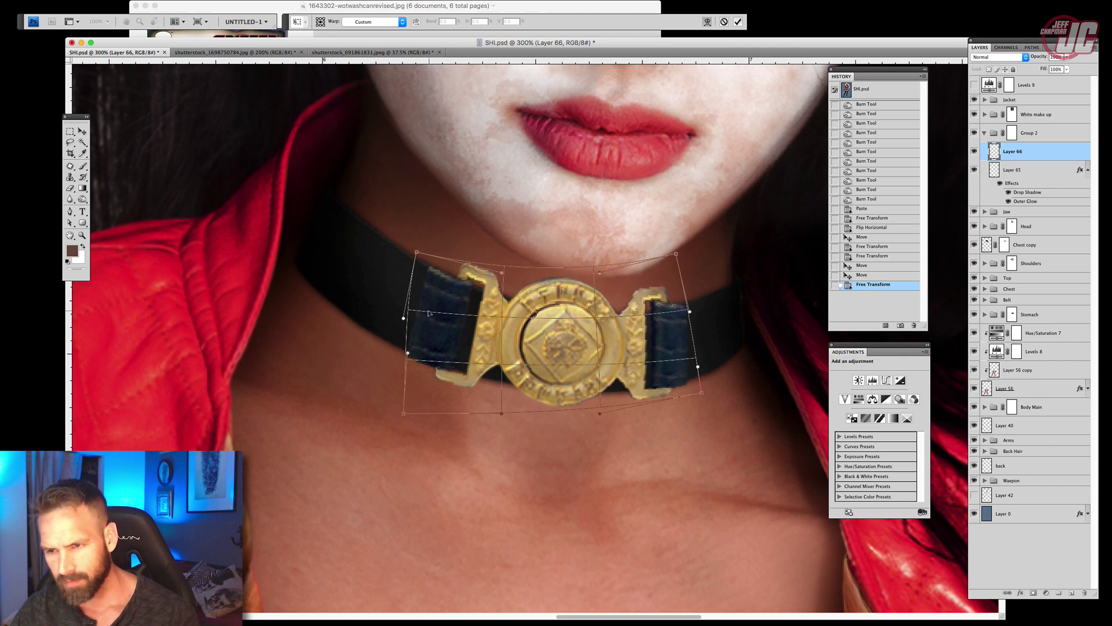
key("Return")
Add a layer mask to the buckle's Layer 66 and set up a black brush at 36% opacity
left_click(1034, 593)
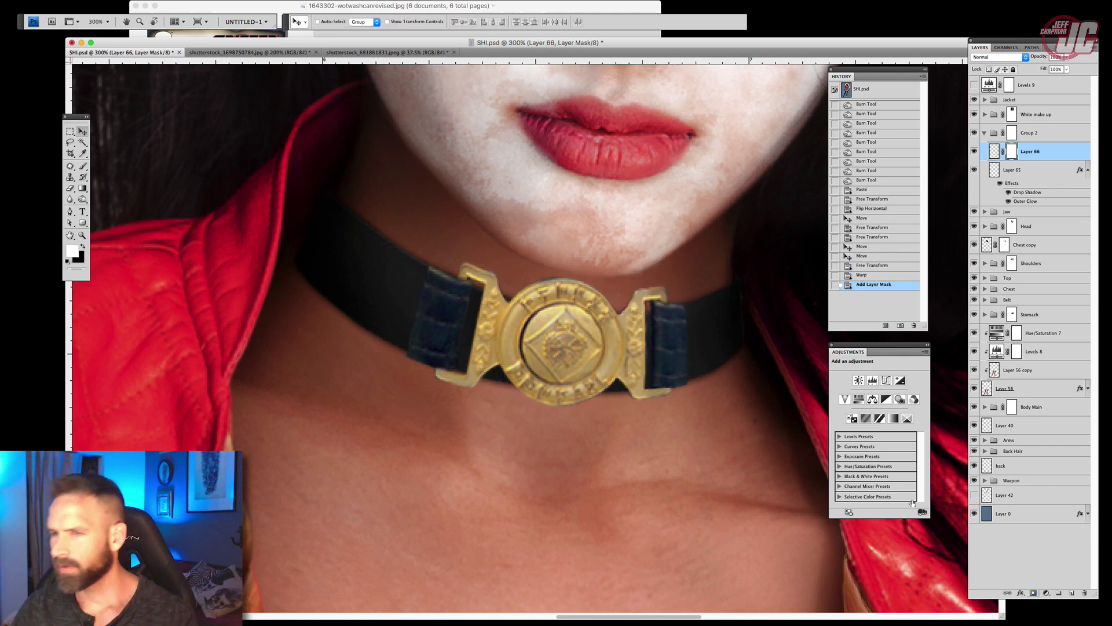
left_click(83, 166)
left_click(83, 248)
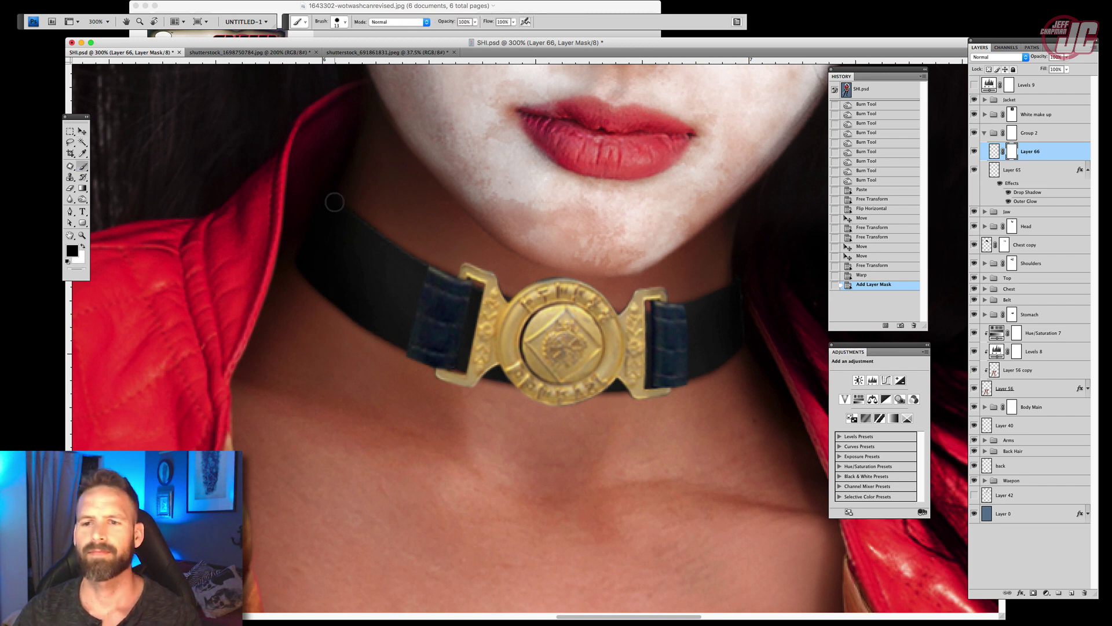
right_click(336, 201)
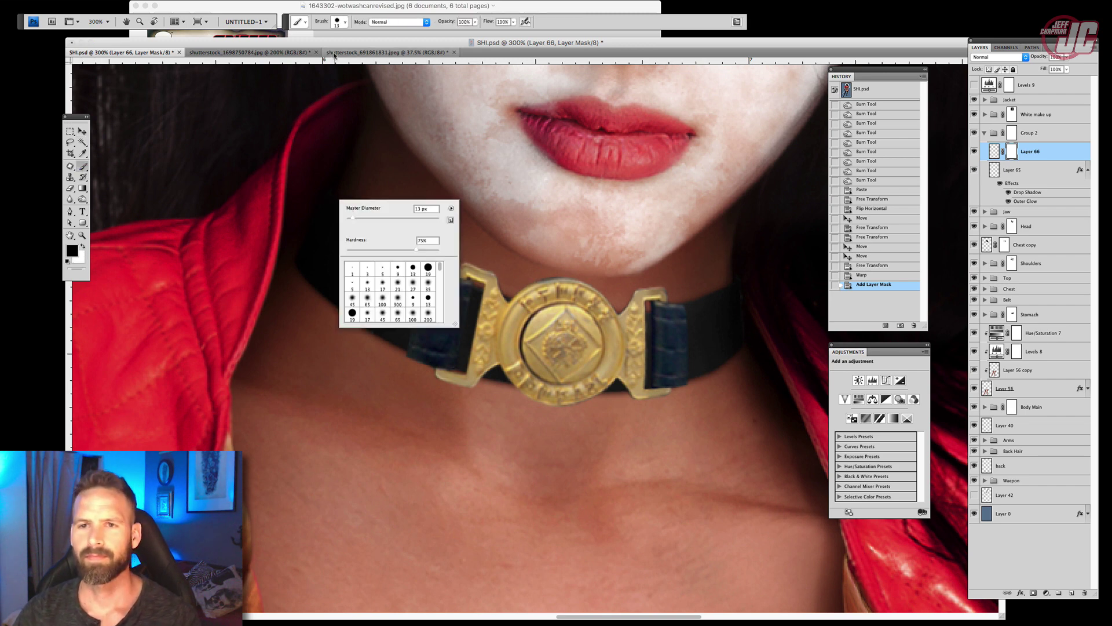
left_click(474, 22)
mouse_move(475, 24)
left_mouse_down()
mouse_move(440, 32)
mouse_move(484, 33)
left_mouse_up()
Mask out the outer end of the buckle's left blue strap so it fades into the black choker
left_click(420, 300)
left_click(415, 301)
left_click(421, 306)
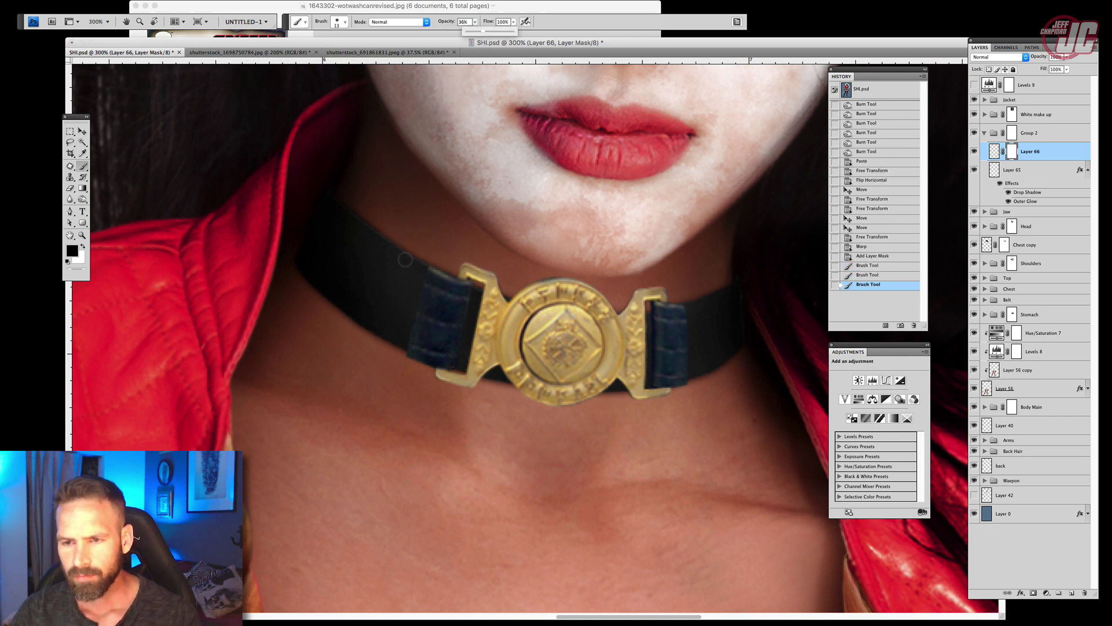
left_click(418, 285)
left_click(425, 284)
left_click_drag(430, 269, 451, 298)
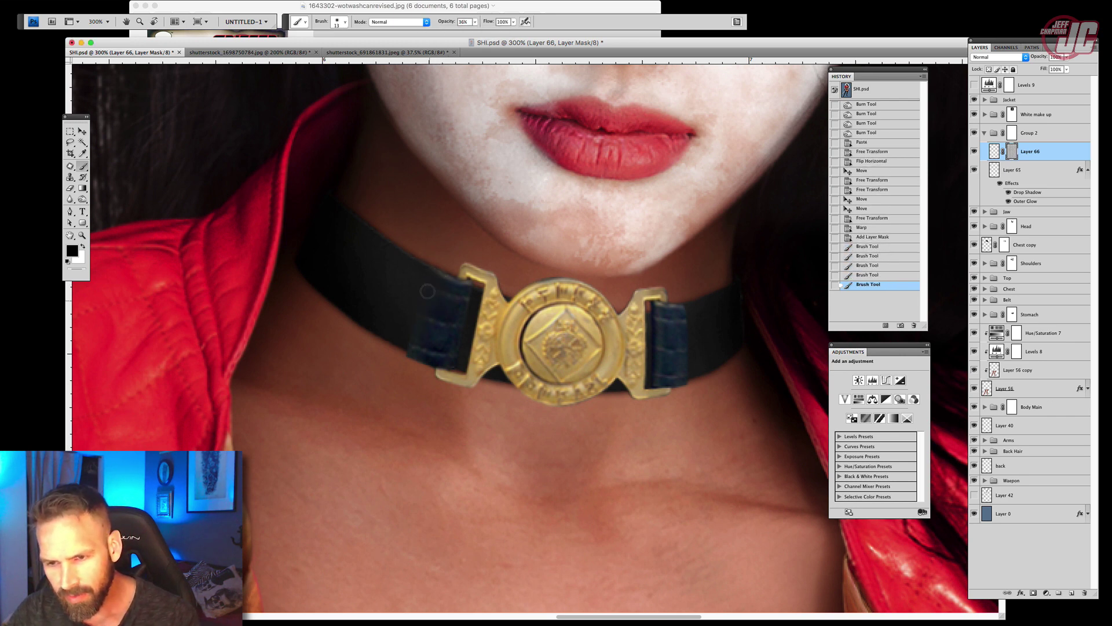
left_click(414, 335)
left_click(414, 325)
left_click(411, 339)
left_click(407, 343)
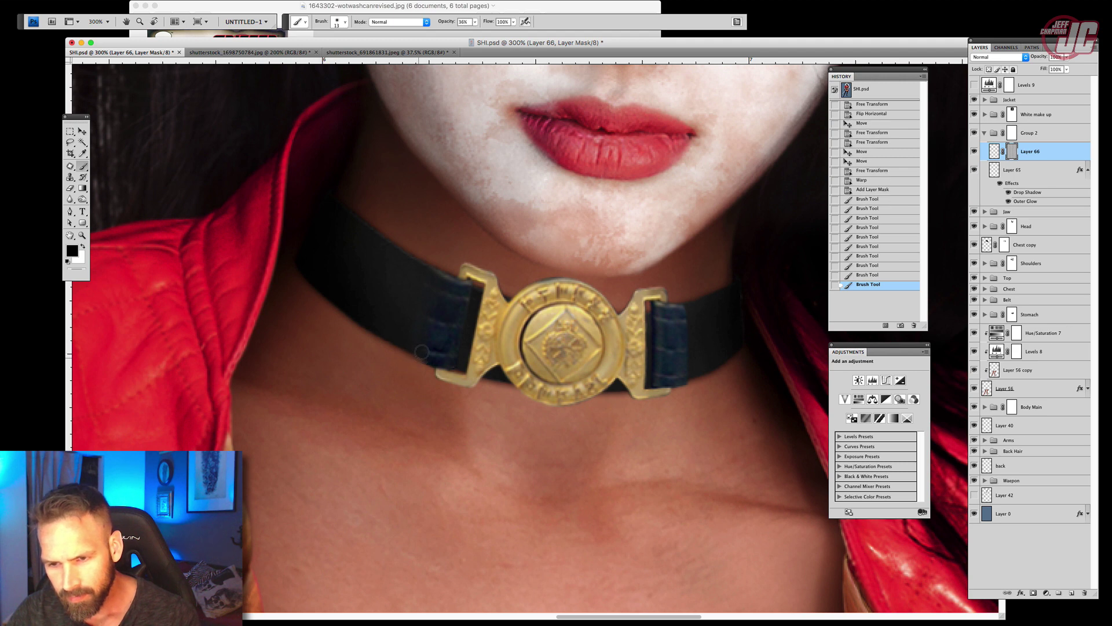
left_click(429, 328)
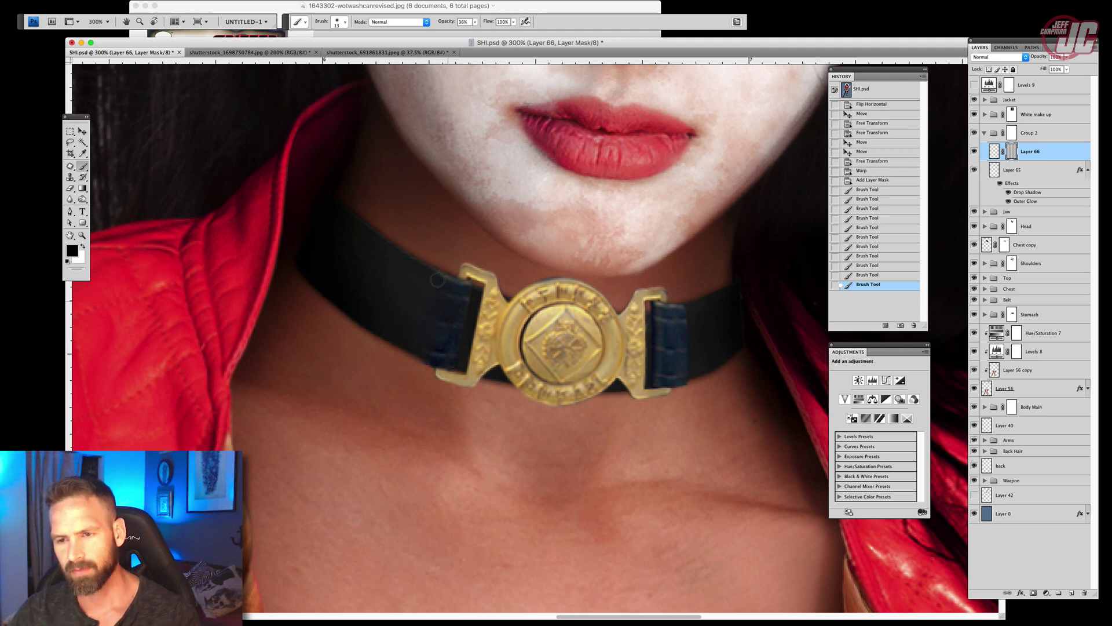
Mask out the outer end of the buckle's right blue strap so it blends into the choker
left_click(678, 297)
left_click(682, 303)
left_click(678, 313)
left_click(675, 318)
left_click(677, 324)
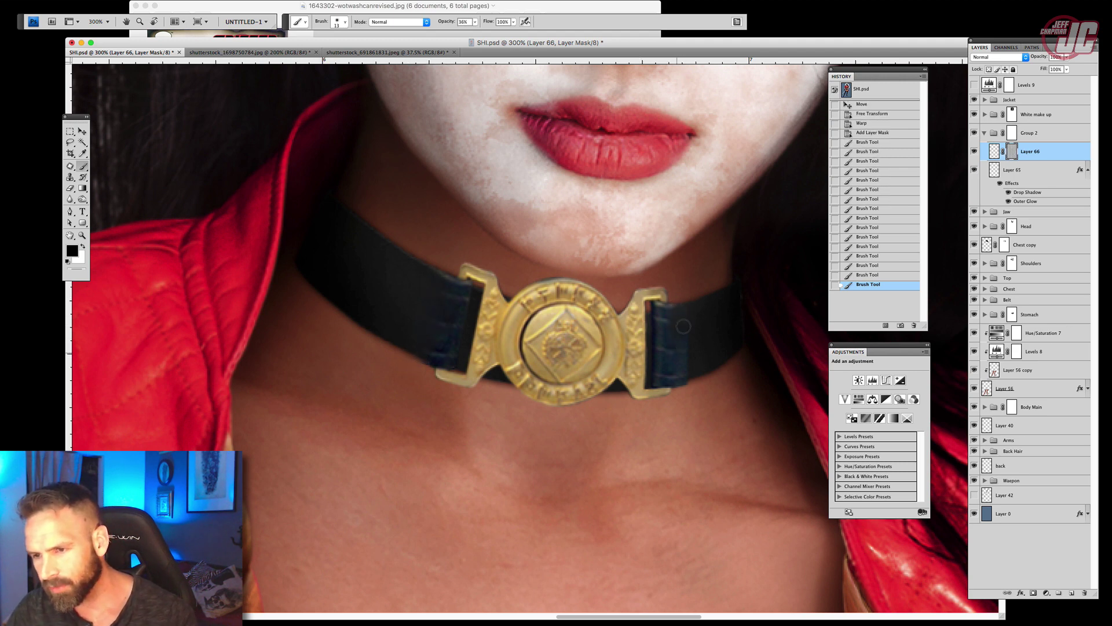
left_click(672, 322)
left_click(675, 342)
left_click(678, 362)
left_click(682, 371)
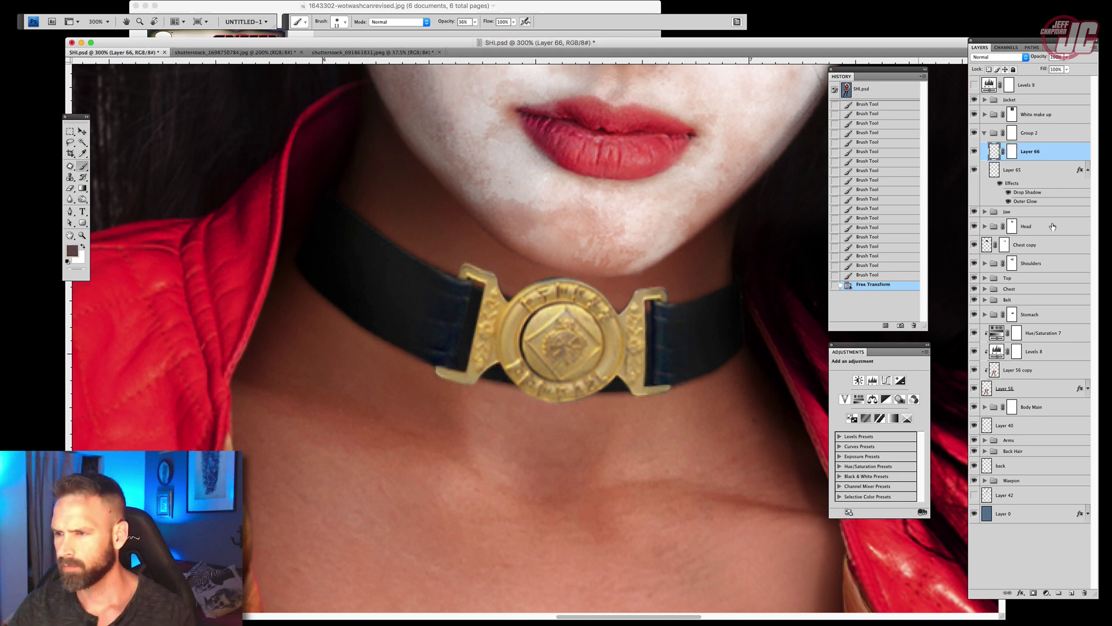
Add a layer mask to the choker's Layer 65 and hide the band behind the buckle's openings with a 100% opacity black brush
left_click(1050, 173)
left_click(1033, 592)
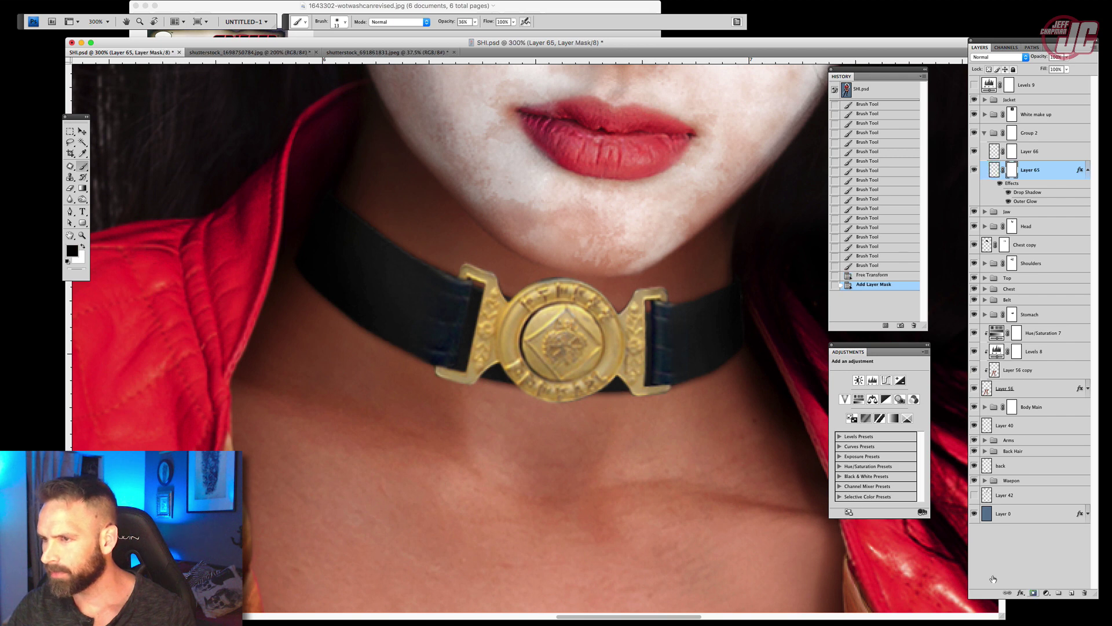
left_click(475, 22)
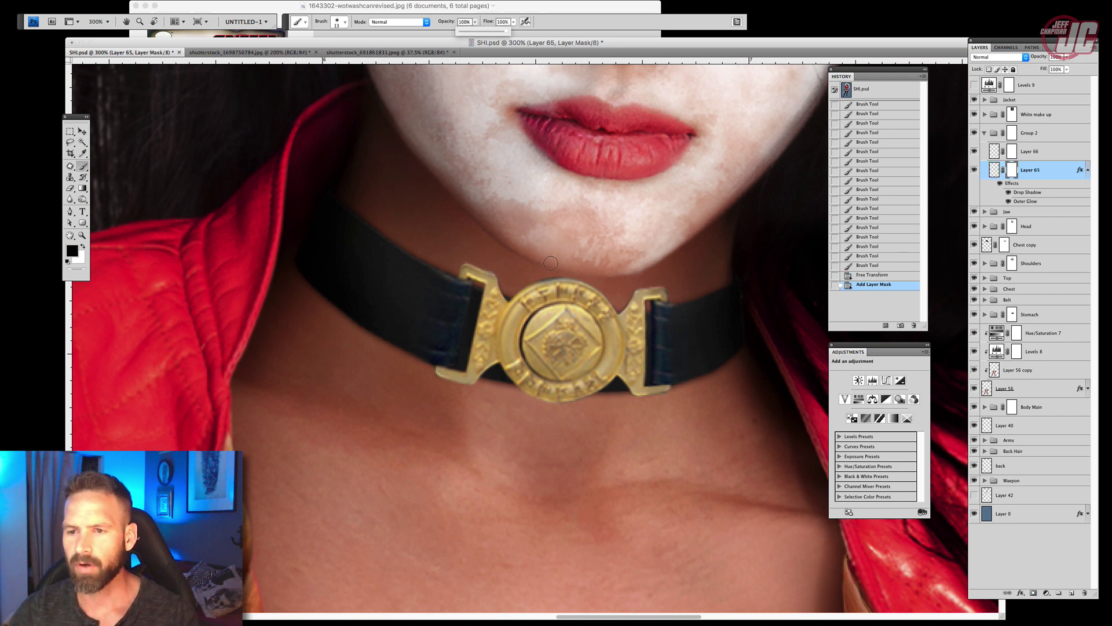
left_click(531, 298)
mouse_move(484, 326)
left_mouse_down()
mouse_move(478, 285)
mouse_move(467, 378)
mouse_move(471, 350)
mouse_move(460, 368)
mouse_move(472, 365)
mouse_move(477, 390)
mouse_move(509, 344)
mouse_move(468, 328)
mouse_move(471, 317)
mouse_move(481, 374)
mouse_move(510, 403)
left_mouse_up()
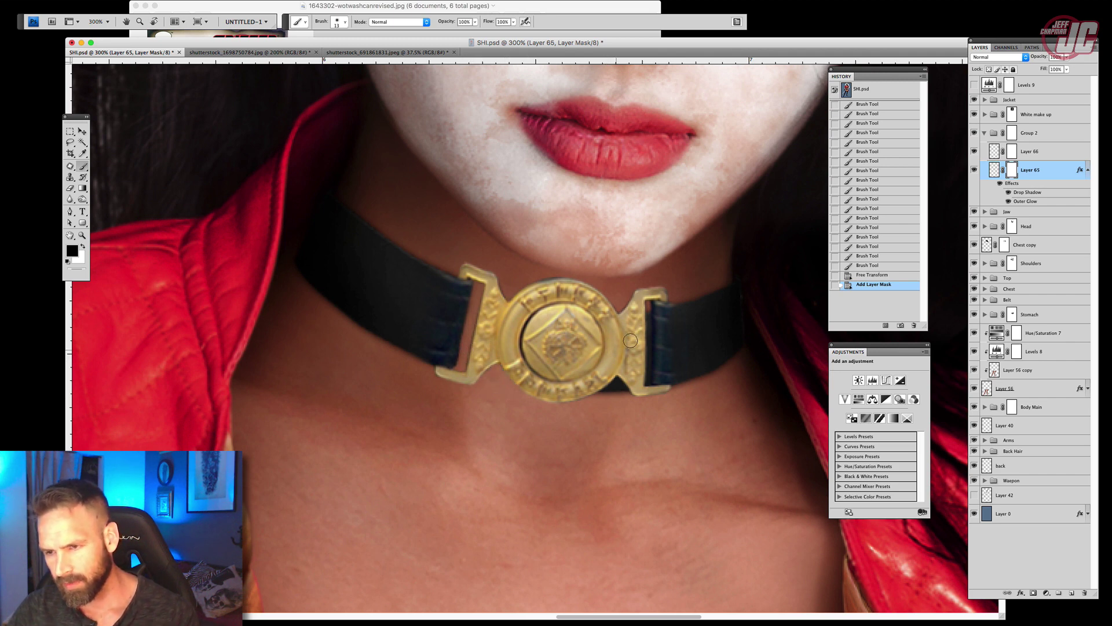
mouse_move(630, 341)
left_mouse_down()
mouse_move(645, 347)
mouse_move(648, 386)
left_mouse_up()
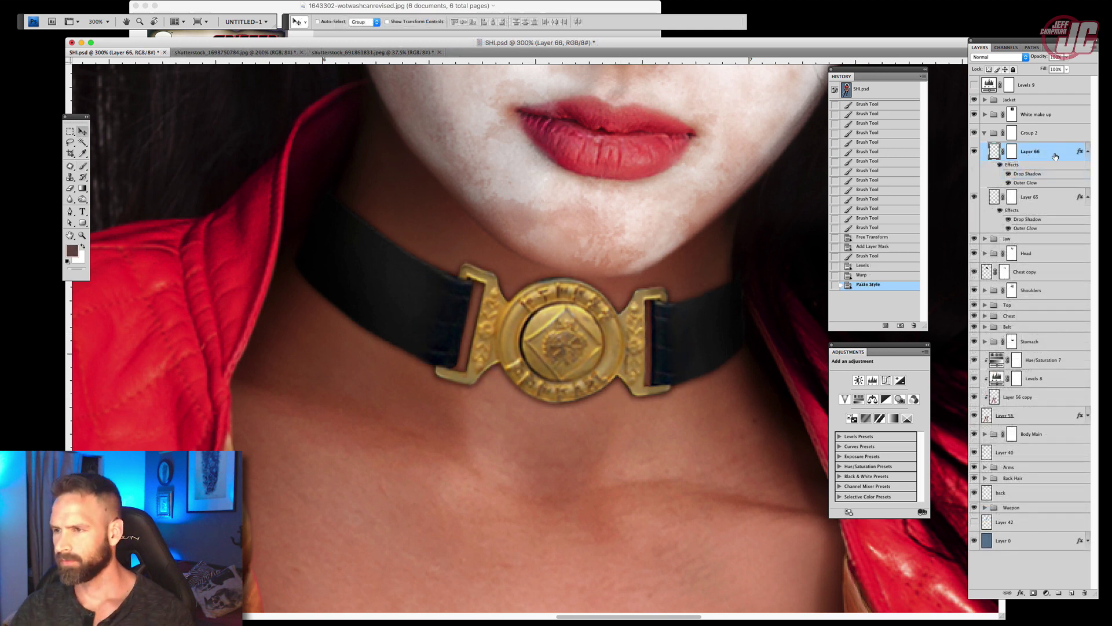
Increase the outer glow size on the buckle's Layer 66, adjust its drop shadow distance and lower the shadow's opacity
double_click(1056, 156)
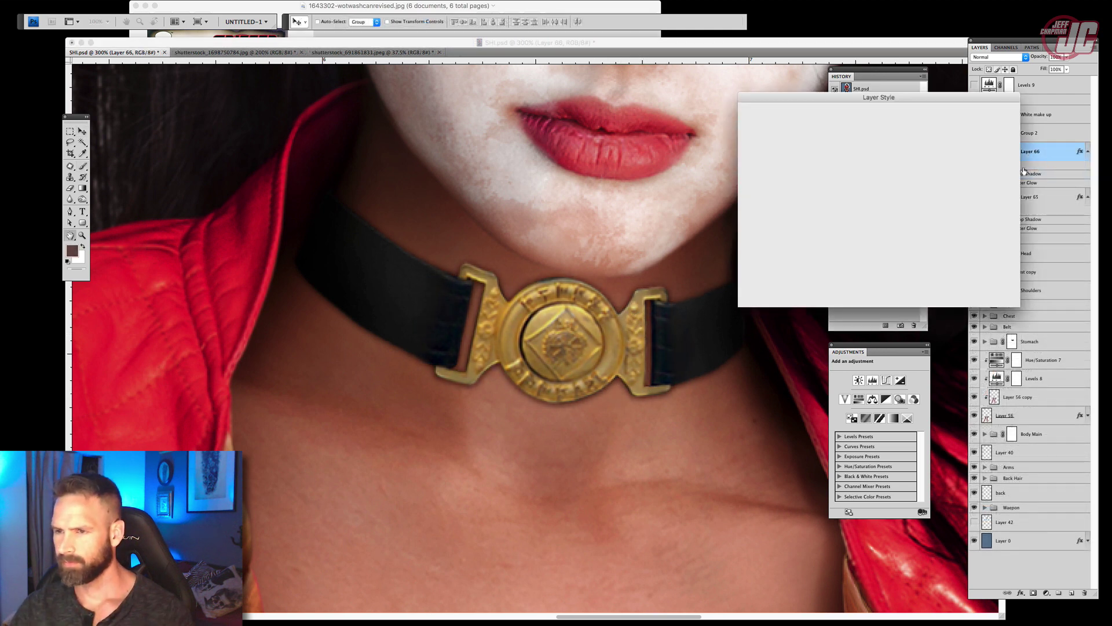
left_click(765, 157)
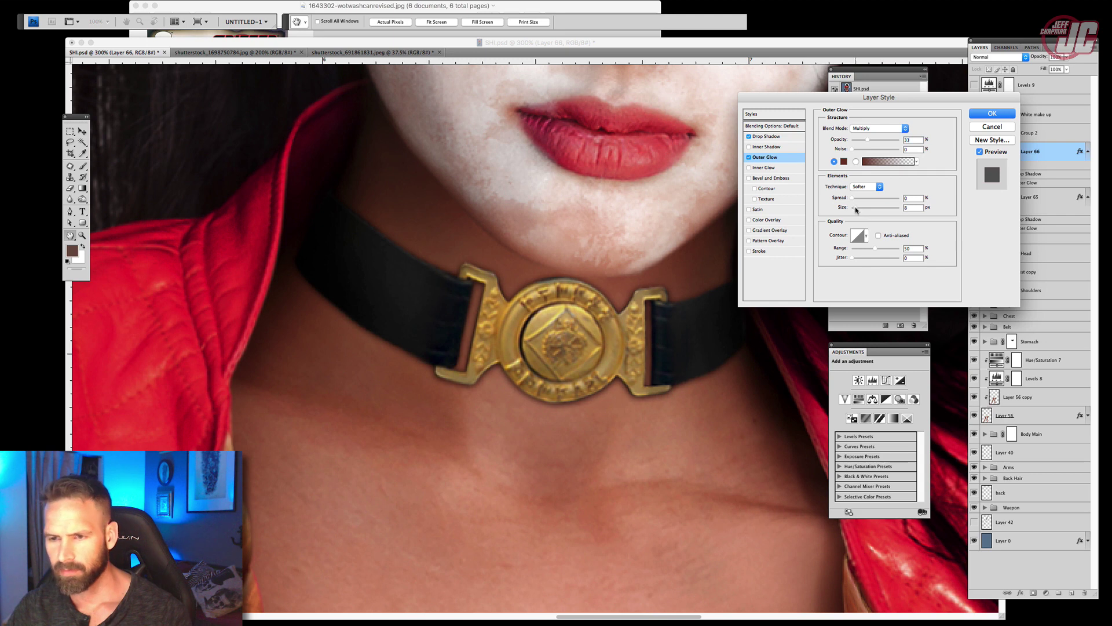
left_click_drag(856, 210, 860, 211)
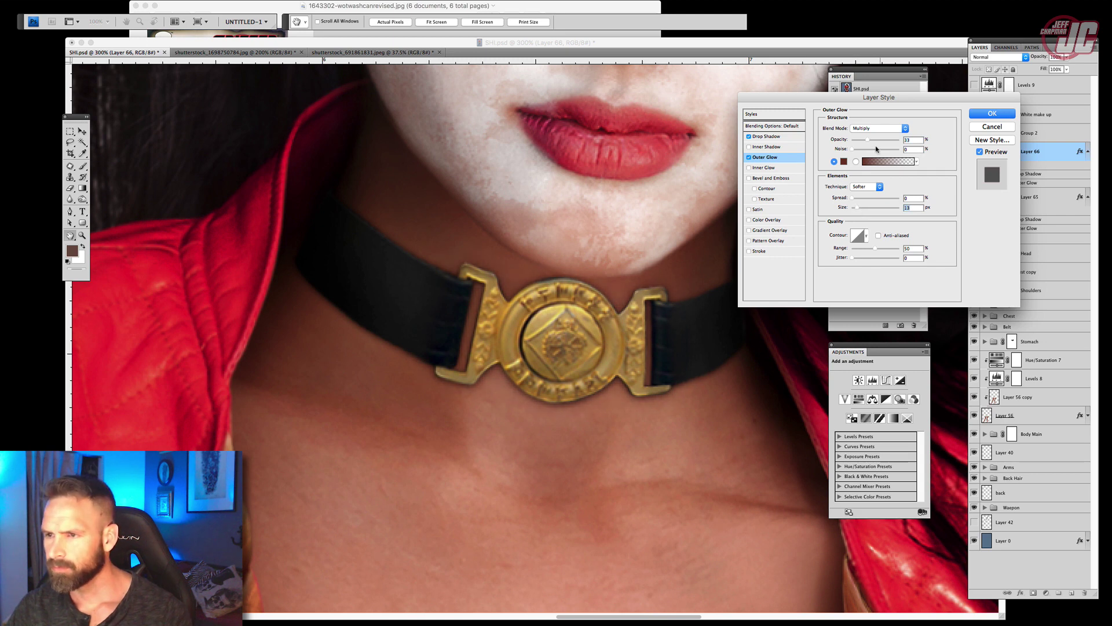
left_click(774, 137)
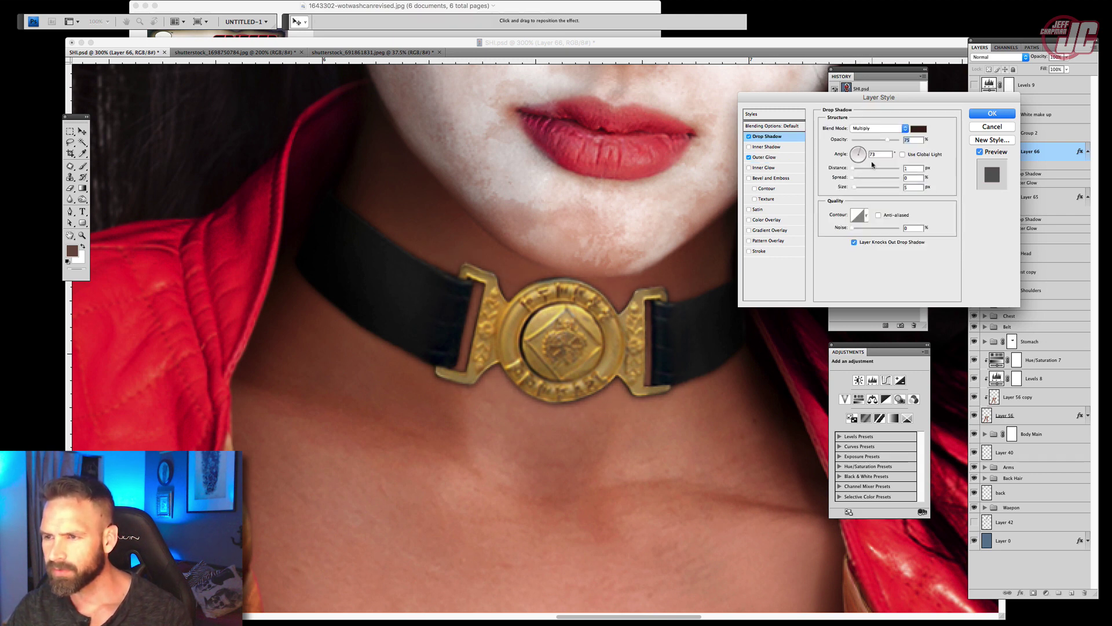
left_click_drag(856, 169, 855, 170)
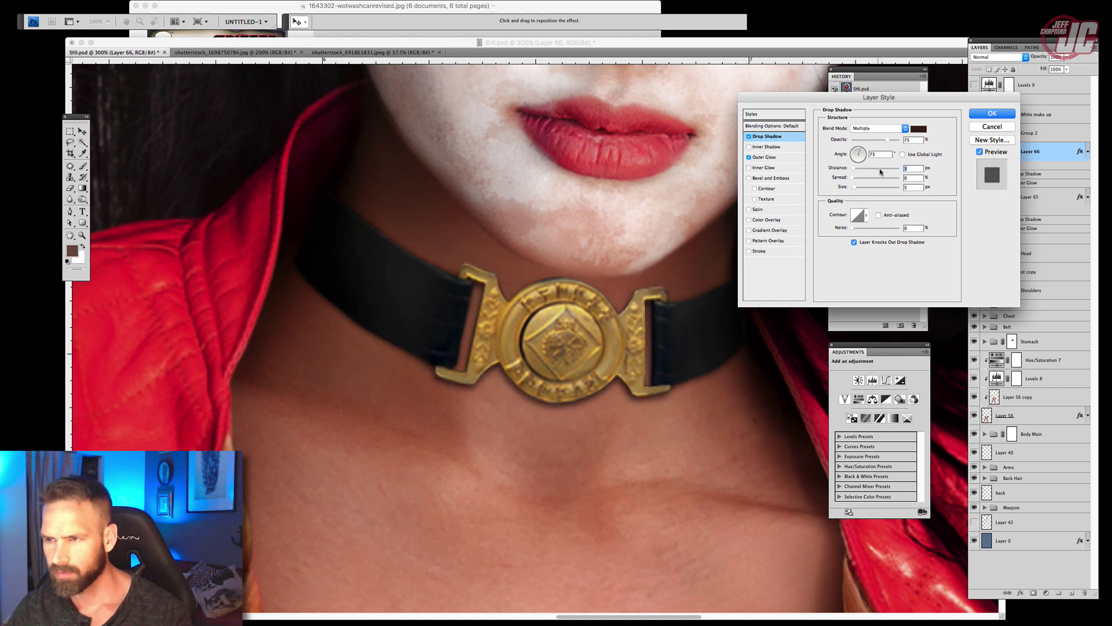
left_click(915, 129)
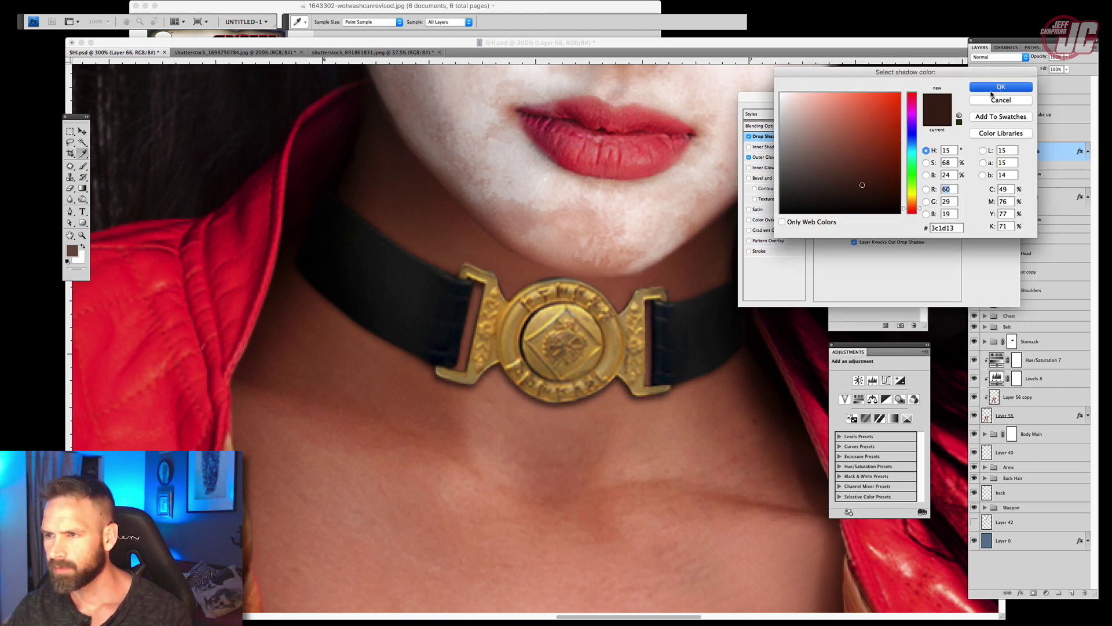
left_click(999, 96)
left_click_drag(887, 143, 876, 142)
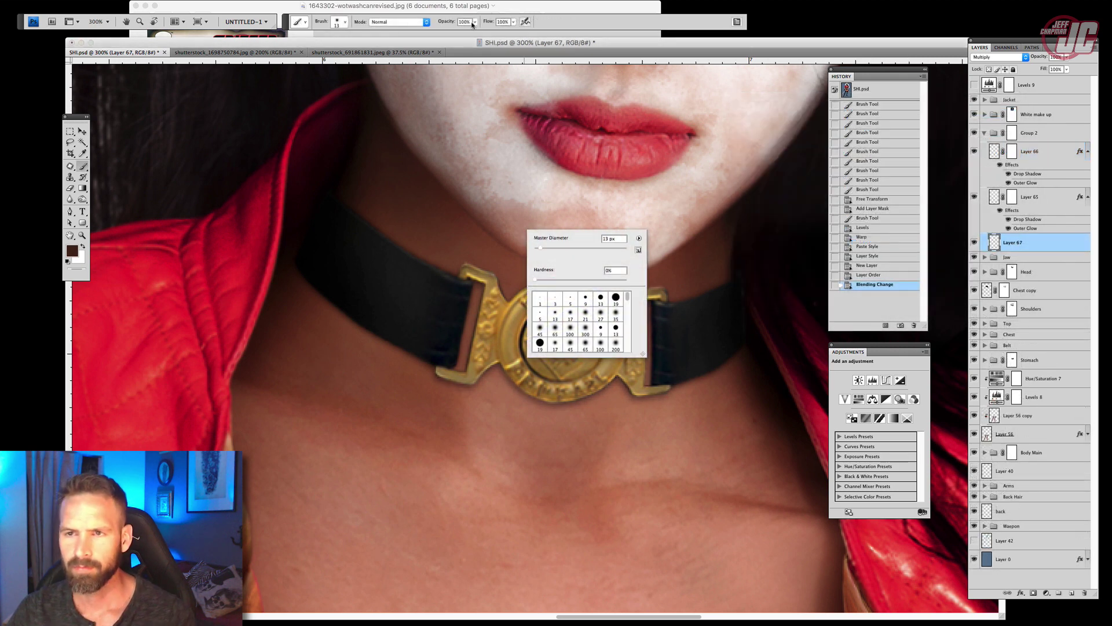
Paint soft dark brown shadows on Layer 67 around the buckle's openings and lower edges with a 30% opacity brush
left_click(473, 23)
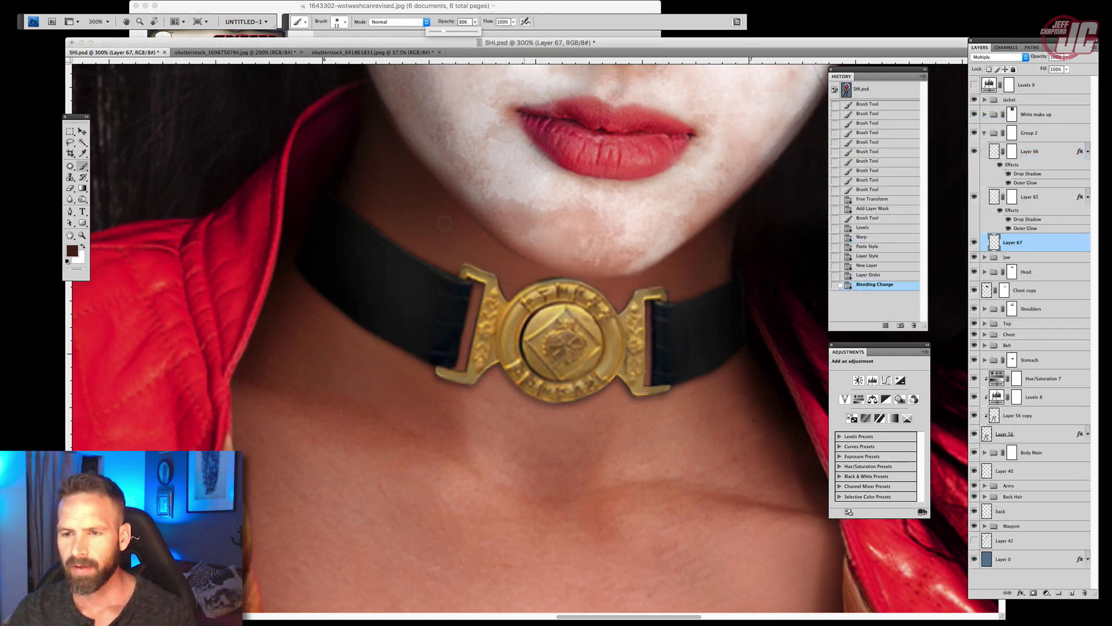
left_click_drag(471, 284, 479, 297)
left_click_drag(478, 287, 462, 364)
mouse_move(475, 295)
left_mouse_down()
mouse_move(459, 371)
mouse_move(503, 365)
mouse_move(519, 388)
left_mouse_up()
left_click_drag(501, 375, 528, 398)
left_click_drag(625, 348, 640, 321)
left_click_drag(585, 383, 624, 377)
mouse_move(618, 318)
left_mouse_down()
mouse_move(645, 302)
mouse_move(621, 310)
left_mouse_up()
mouse_move(513, 299)
left_mouse_down()
mouse_move(490, 284)
mouse_move(452, 369)
left_mouse_up()
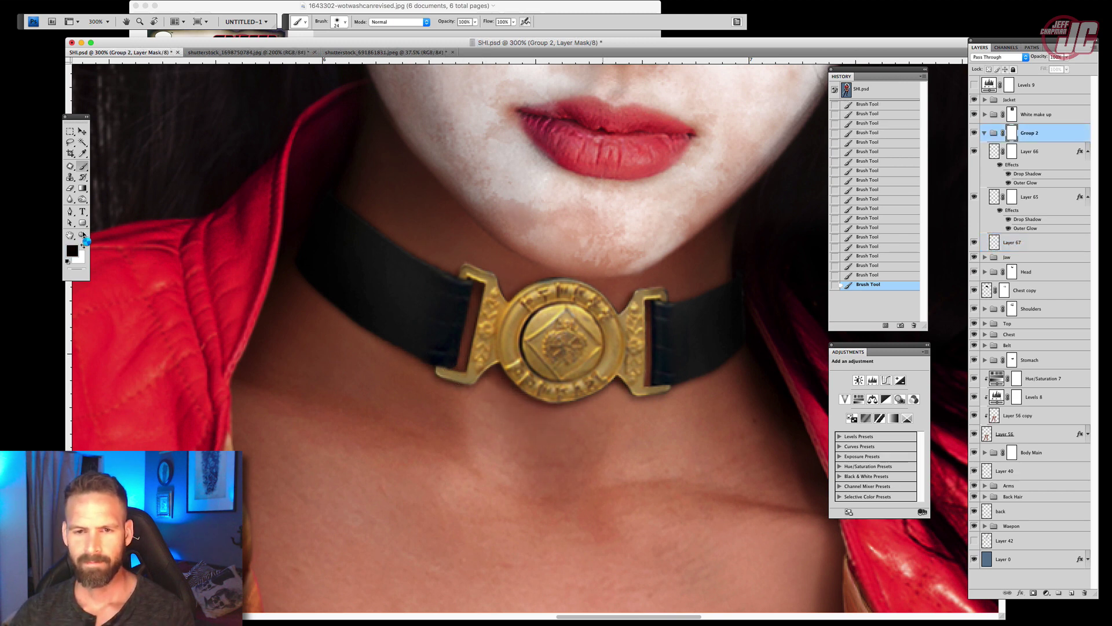
Examine the choker and buckle against the full figure, the face and the neck
left_click(83, 234)
left_click(551, 329, "alt")
left_click(551, 329, "alt")
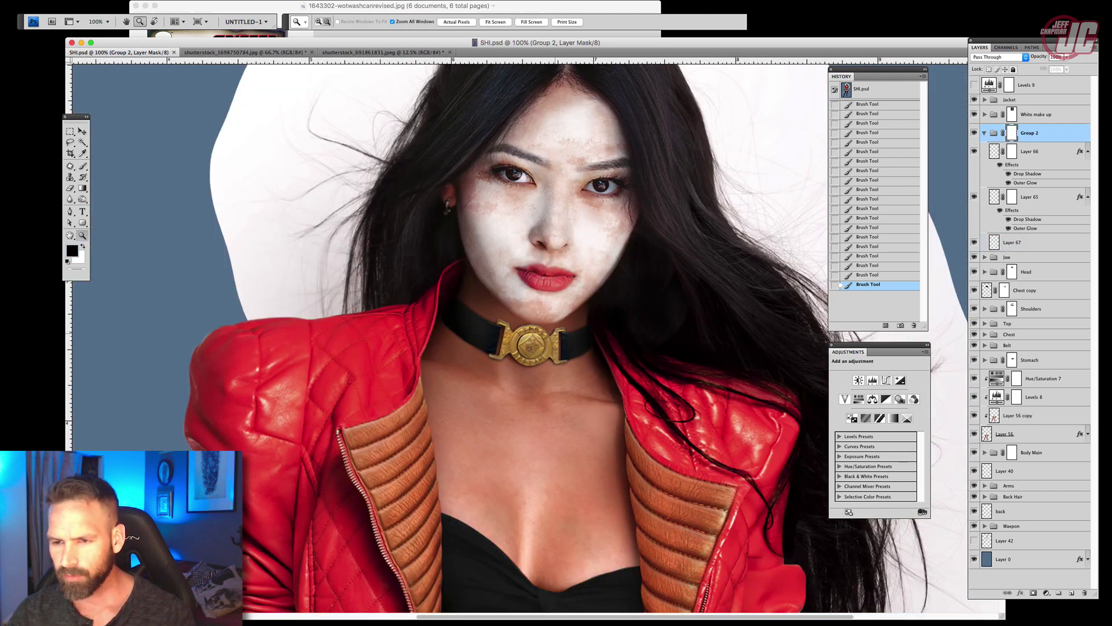
left_click(550, 329, "alt")
left_click(551, 329, "alt")
left_click(551, 329, "alt")
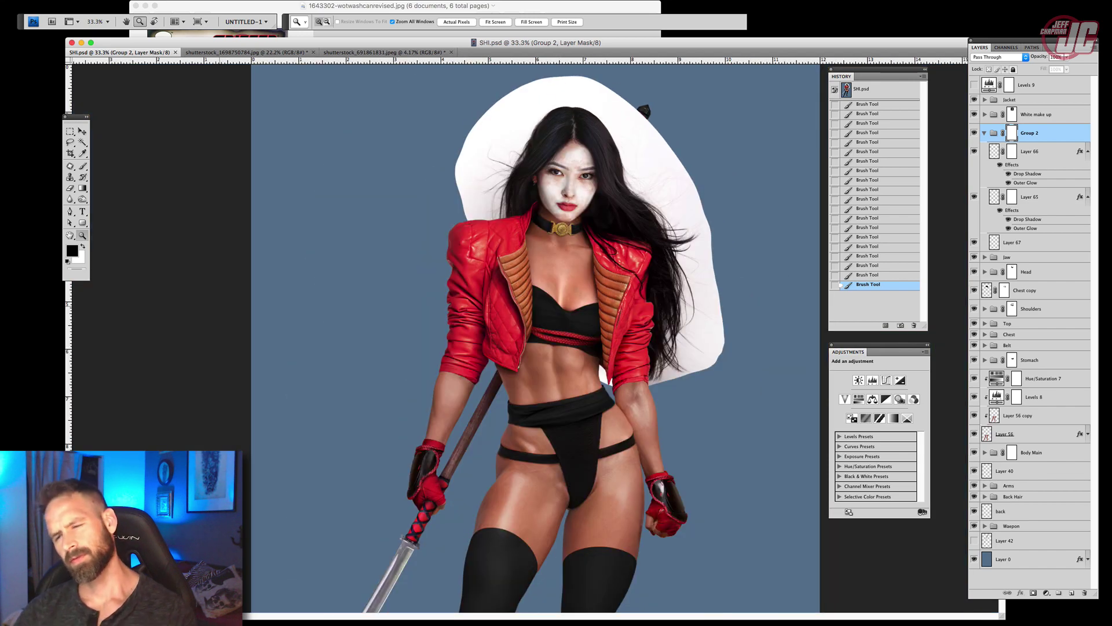
scroll(551, 329, "down", 3)
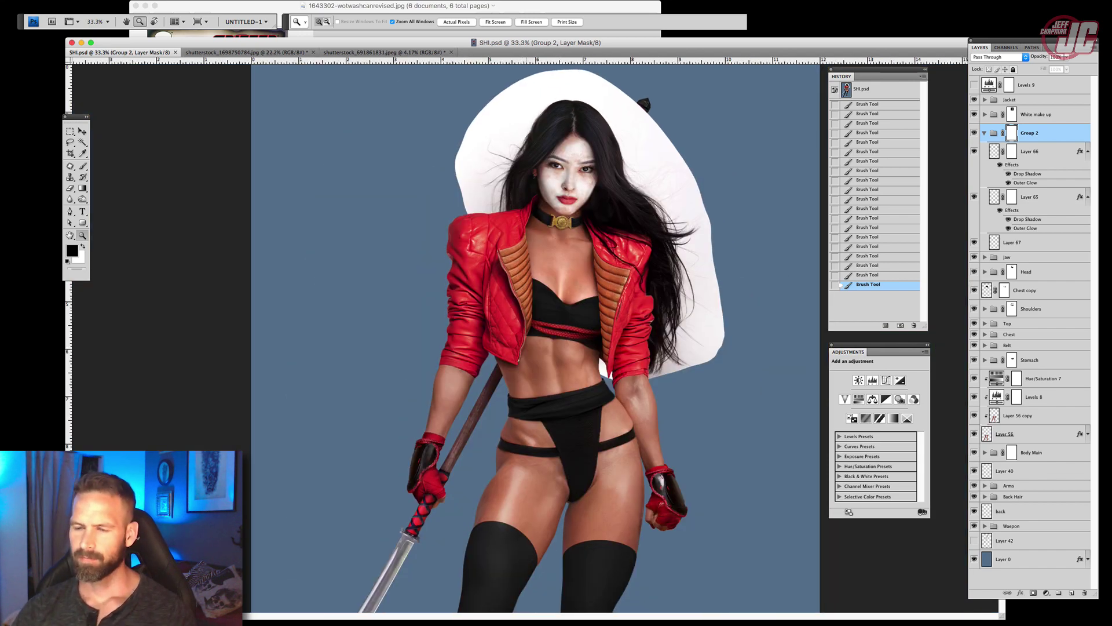
left_click(562, 239)
left_click(562, 239)
left_click(562, 239)
left_click(538, 409)
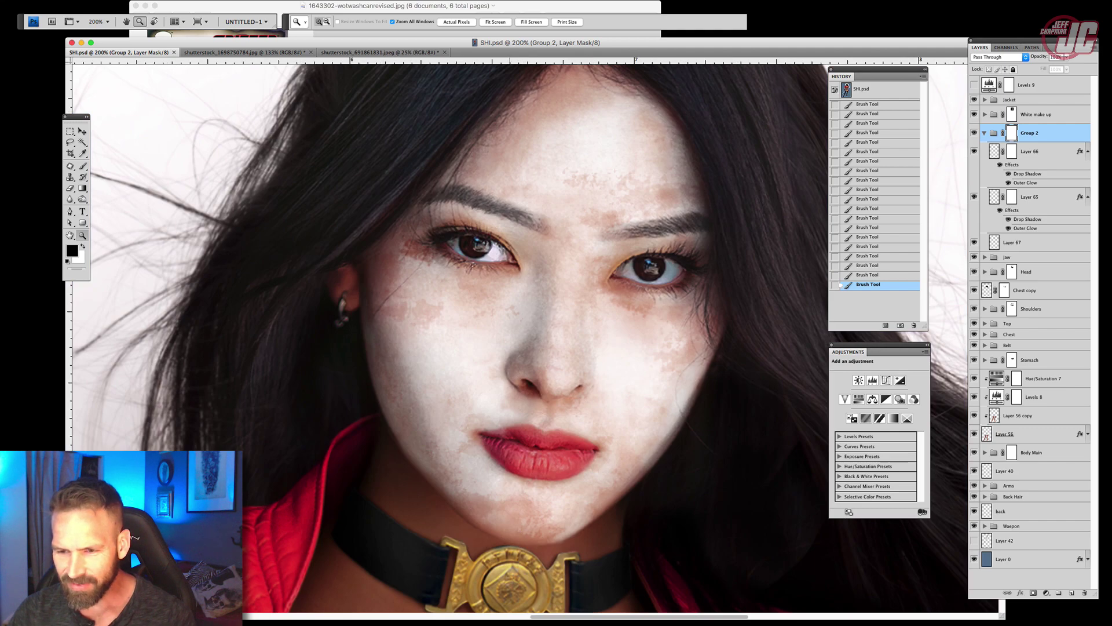
scroll(538, 409, "down", 5)
left_click(576, 332)
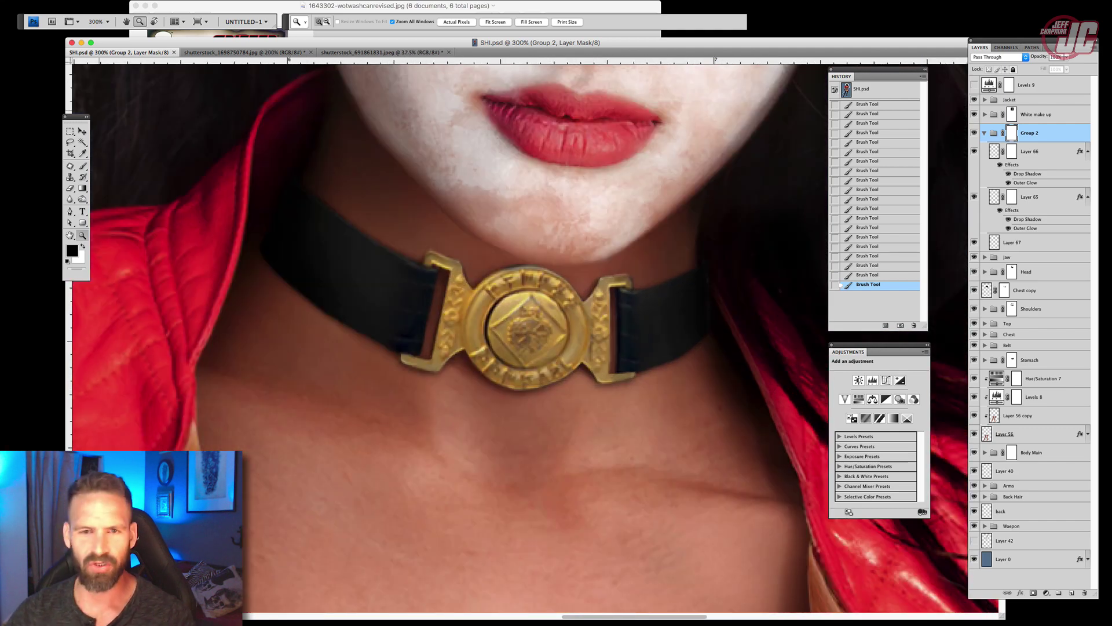
Nudge Layers 66, 65 and 67 down together on the neck and stretch the choker slightly outward with Free Transform
key("v")
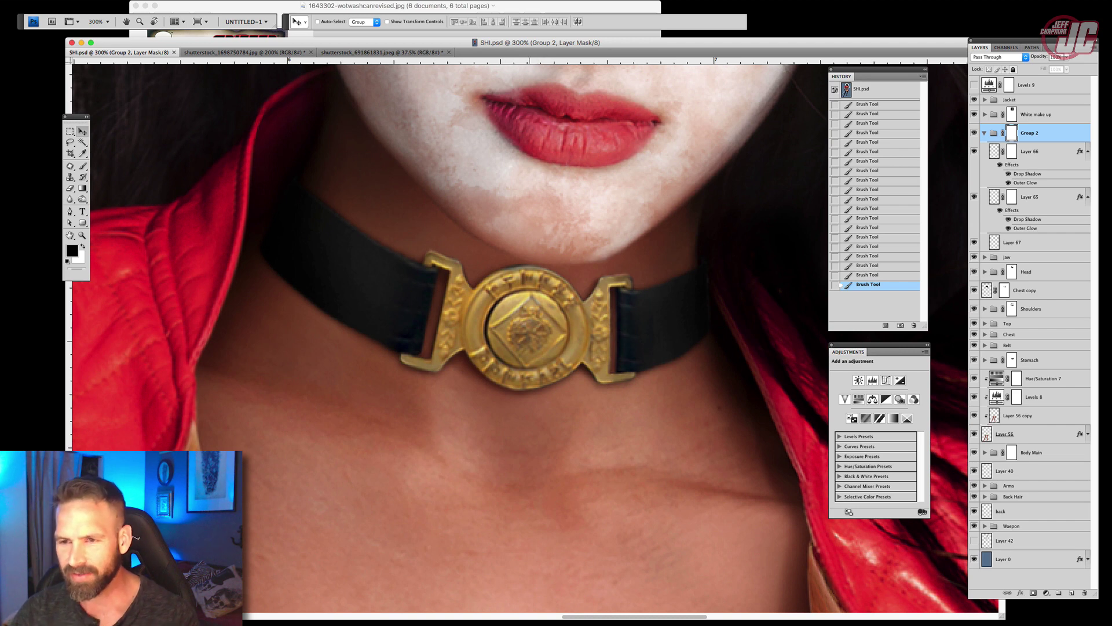
left_click(1030, 152)
left_click(1014, 242, "shift")
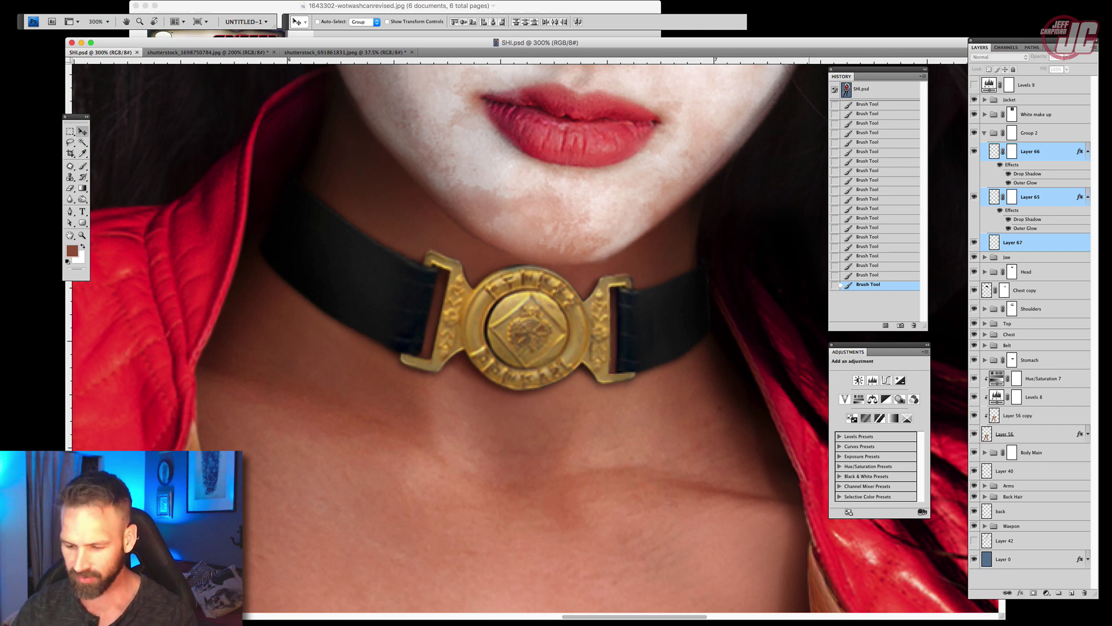
key("Down")
key("Down")
key("Down")
key("Down")
key("Down")
key("Down")
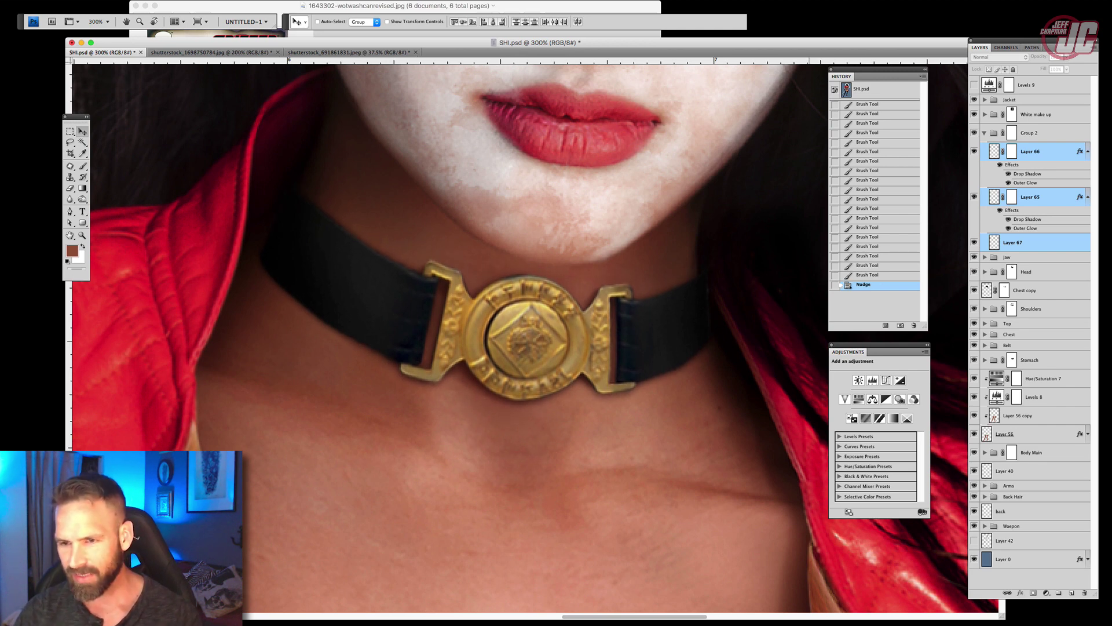
key("ctrl+t")
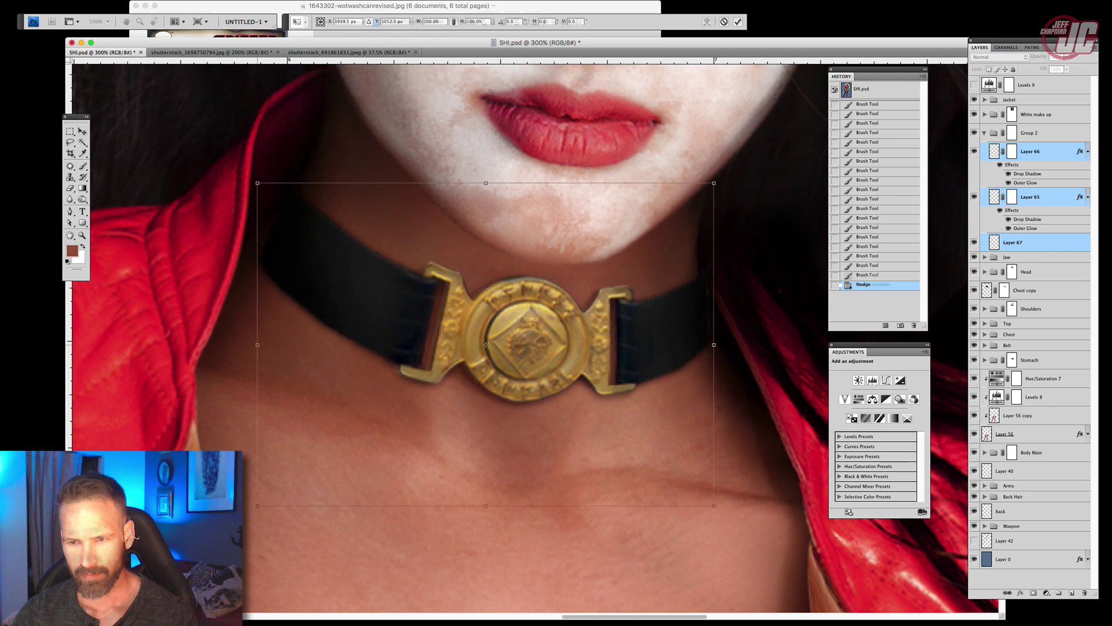
key("Return")
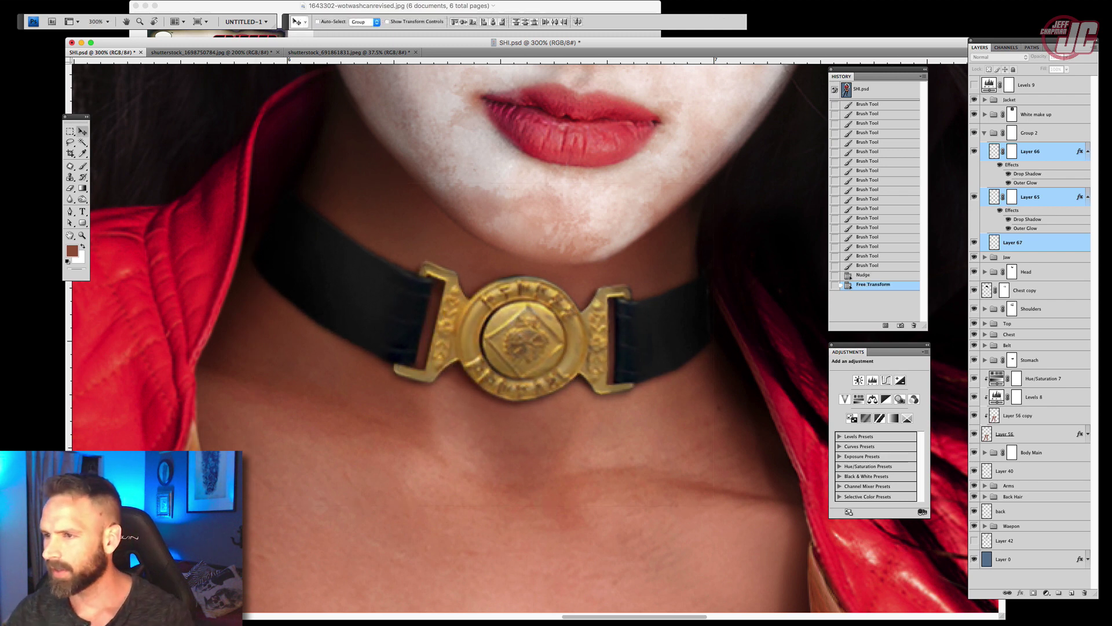
Lighten the upper edges and front of the leather band on Layer 65 with the Dodge tool set to Shadows
left_click(1037, 197)
left_click(83, 199)
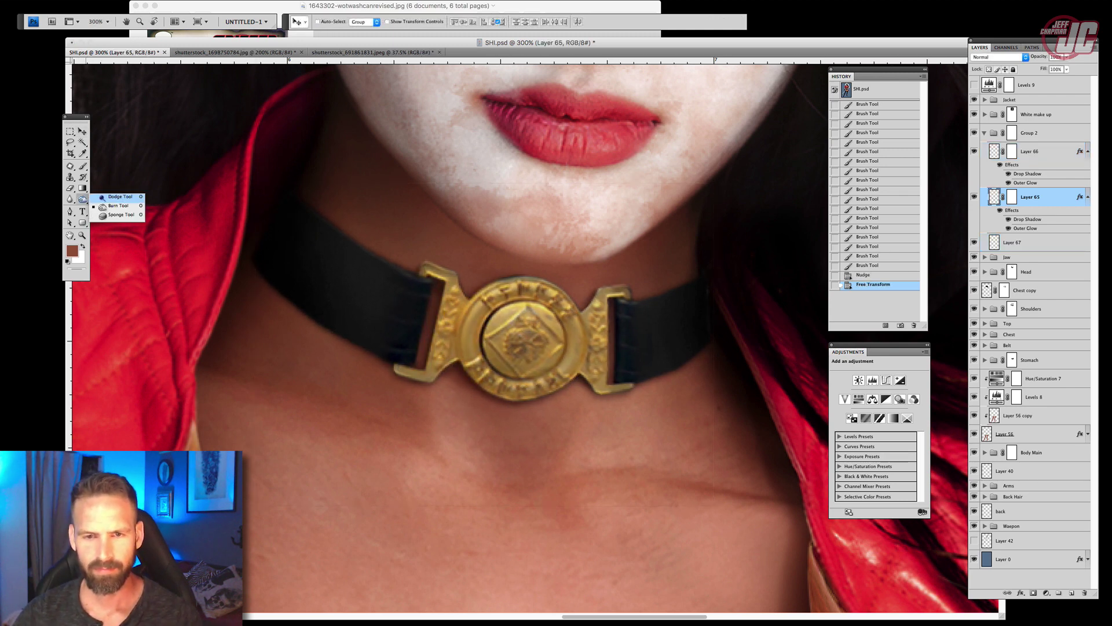
left_click(115, 197)
right_click(324, 192)
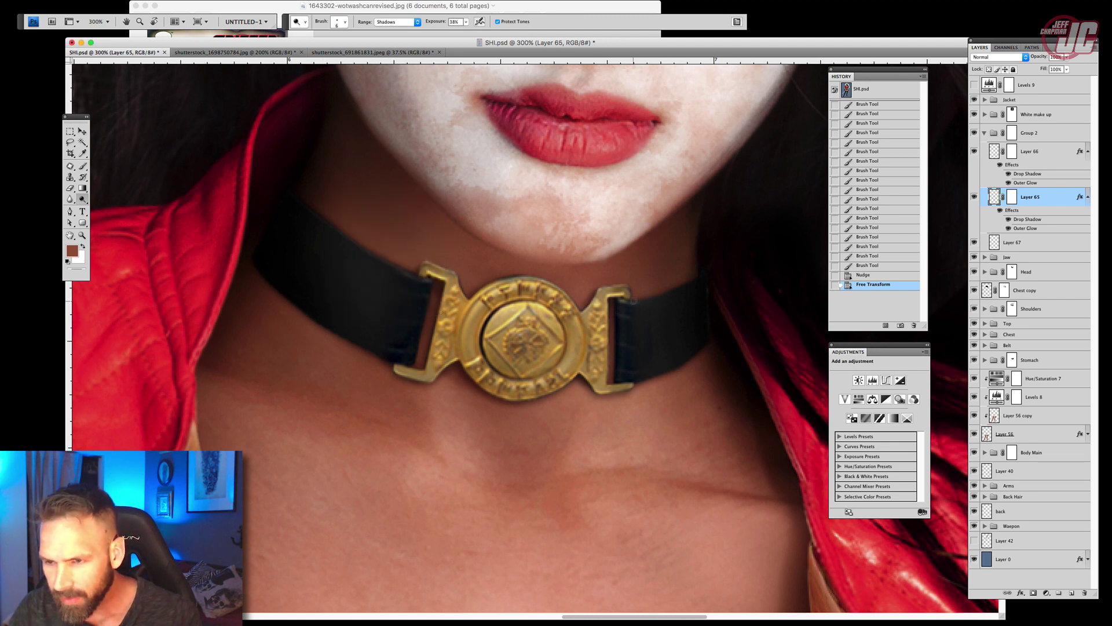
left_click_drag(633, 301, 704, 279)
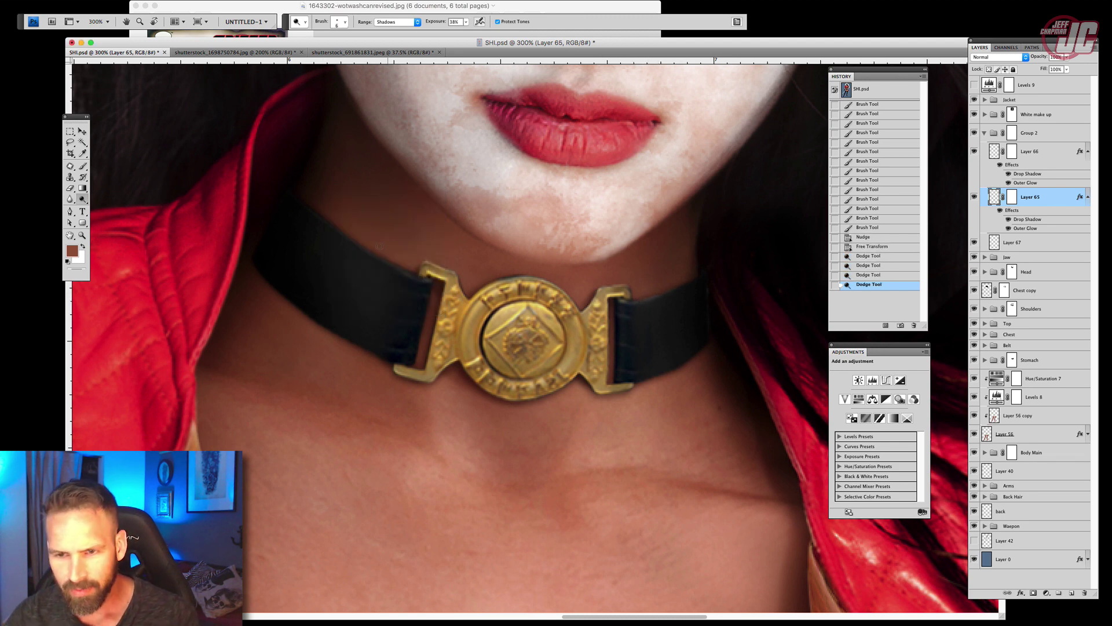
left_click_drag(401, 263, 299, 202)
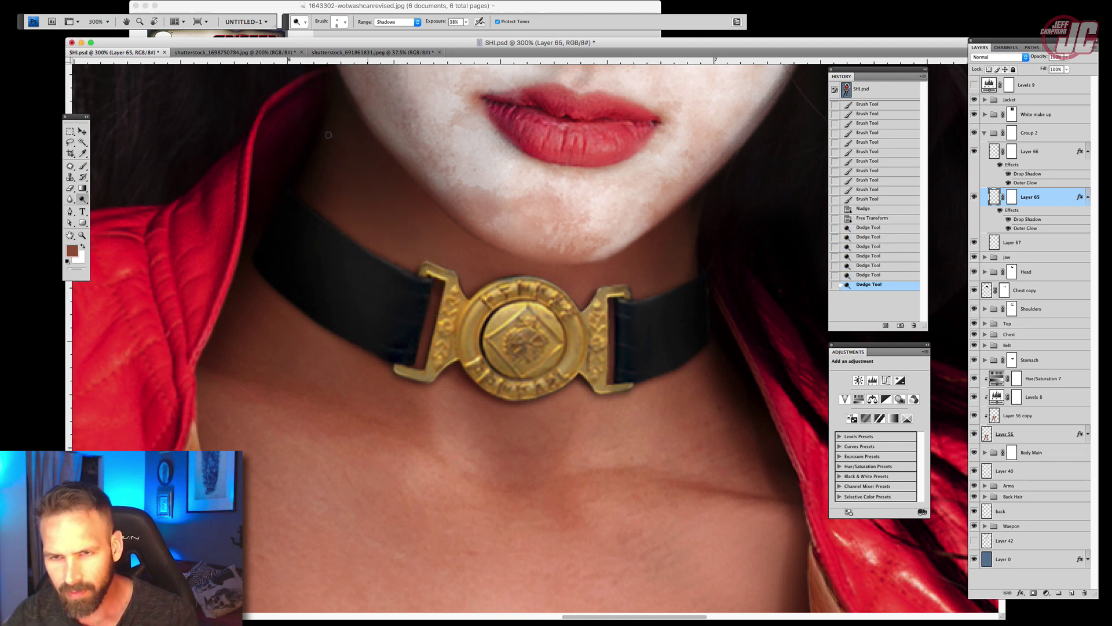
left_click(465, 22)
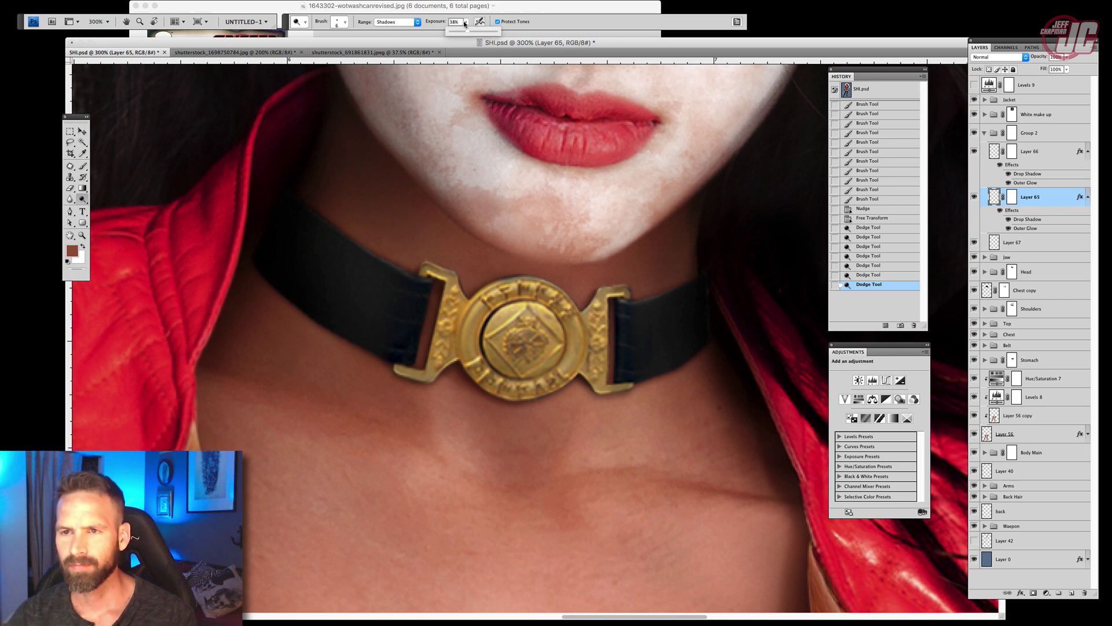
mouse_move(364, 272)
left_mouse_down()
mouse_move(424, 295)
mouse_move(406, 320)
mouse_move(421, 333)
left_mouse_up()
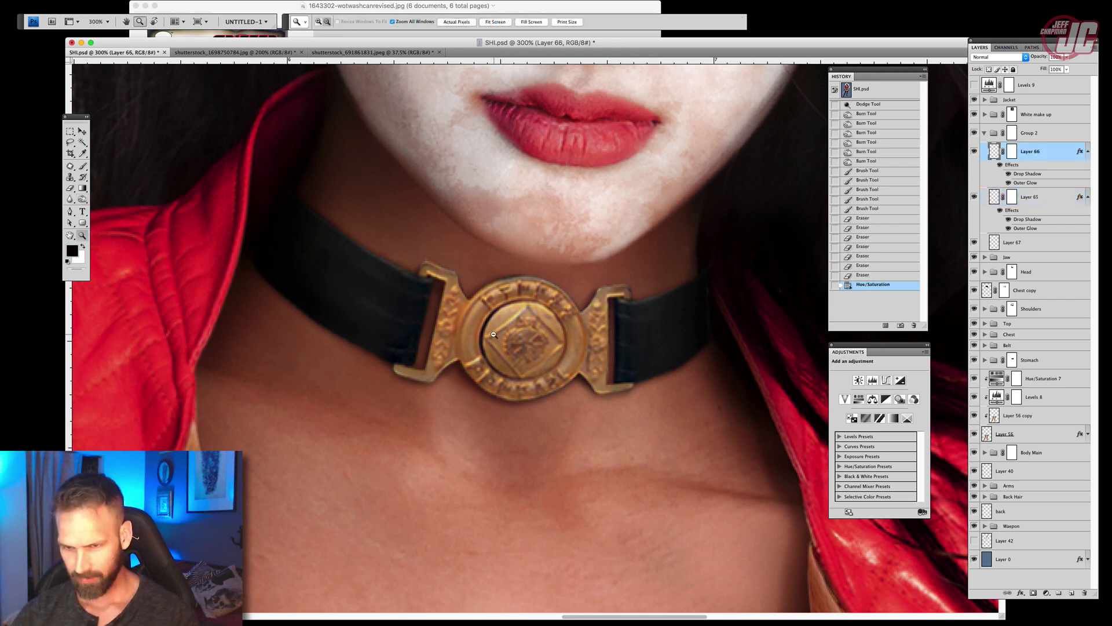
Examine the choker's look on the whole figure and inspect the waist, hips and gloves
left_click(486, 369, "alt")
left_click(486, 369, "alt")
left_click(487, 369, "alt")
left_click(494, 374, "alt")
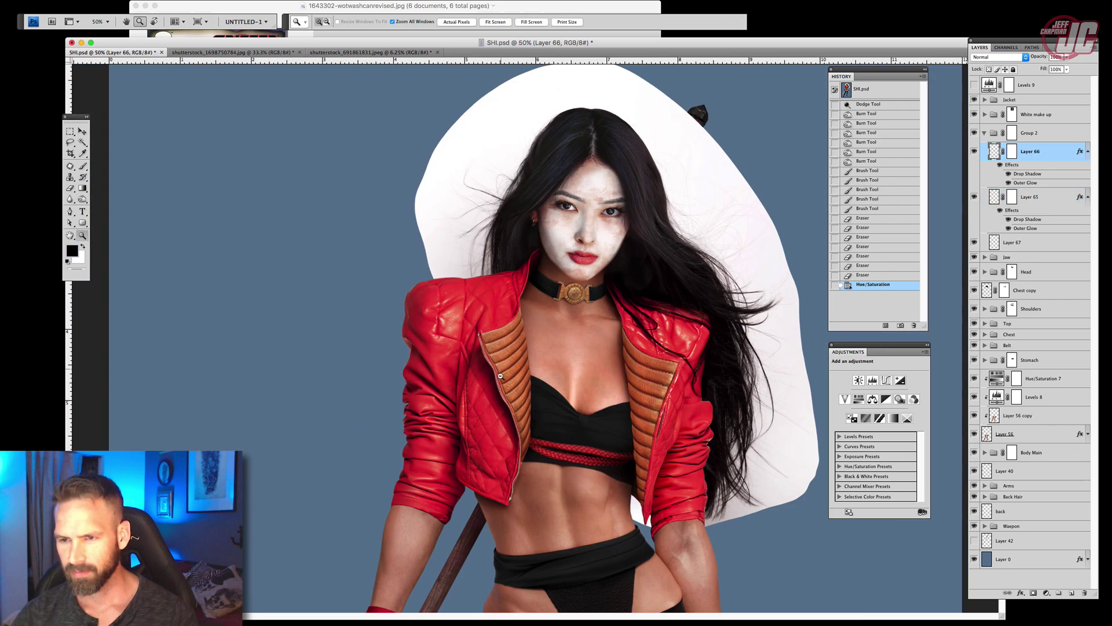
left_click(500, 379, "alt")
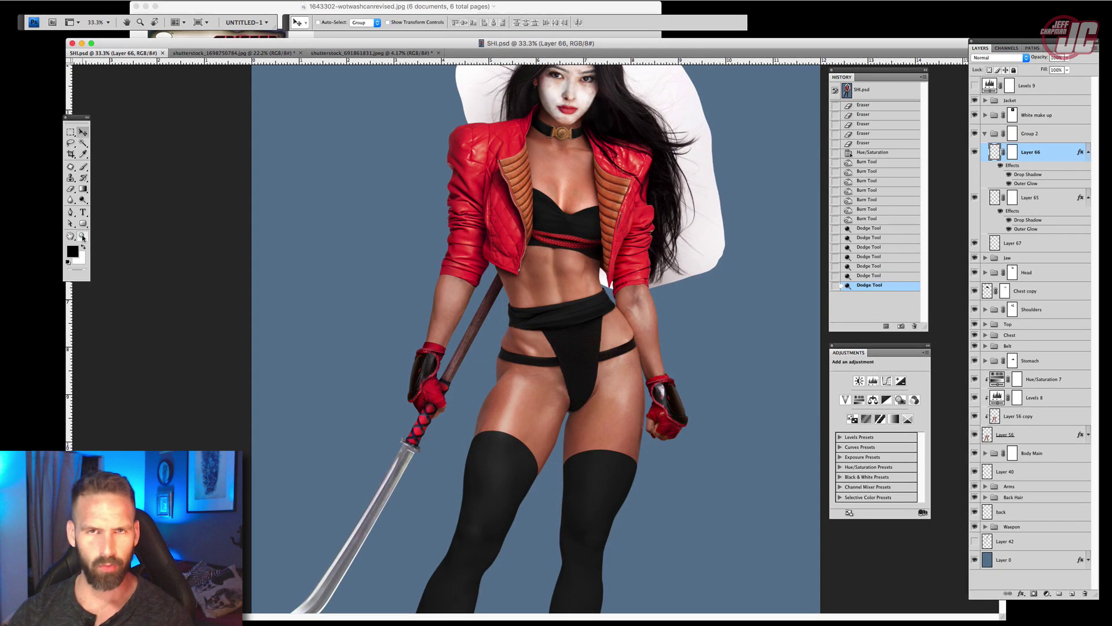
left_click(539, 351)
left_click(561, 275)
left_click_drag(563, 281, 509, 223)
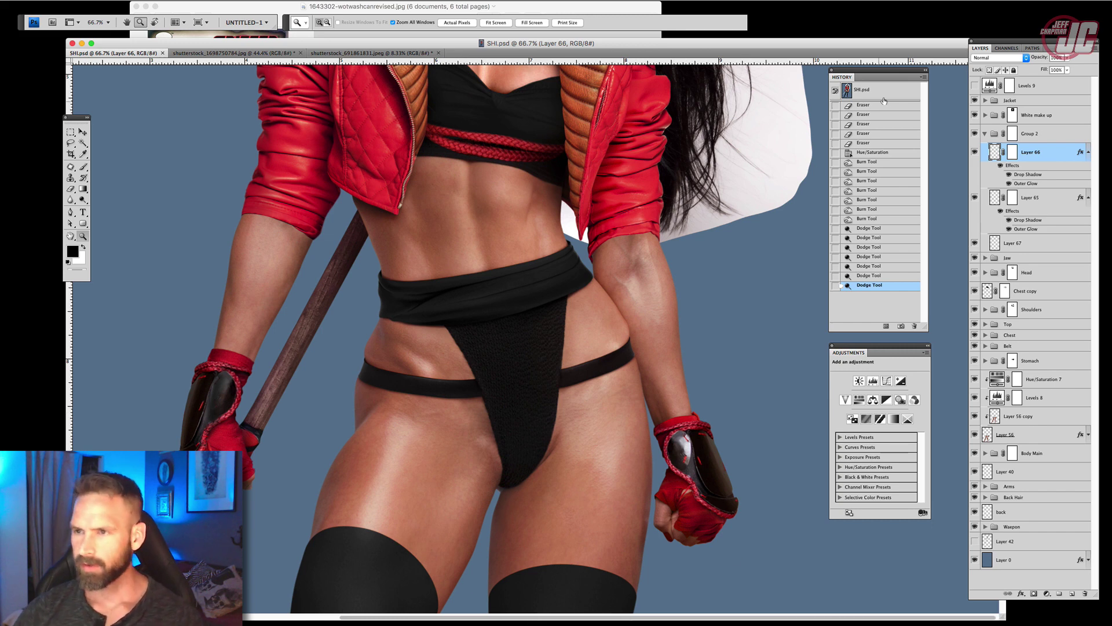
Switch to Preview and compare the Shi comic reference images for costume details, including P0.jpg and the full-body standing pose
left_click(617, 7)
left_click_drag(618, 7, 638, 7)
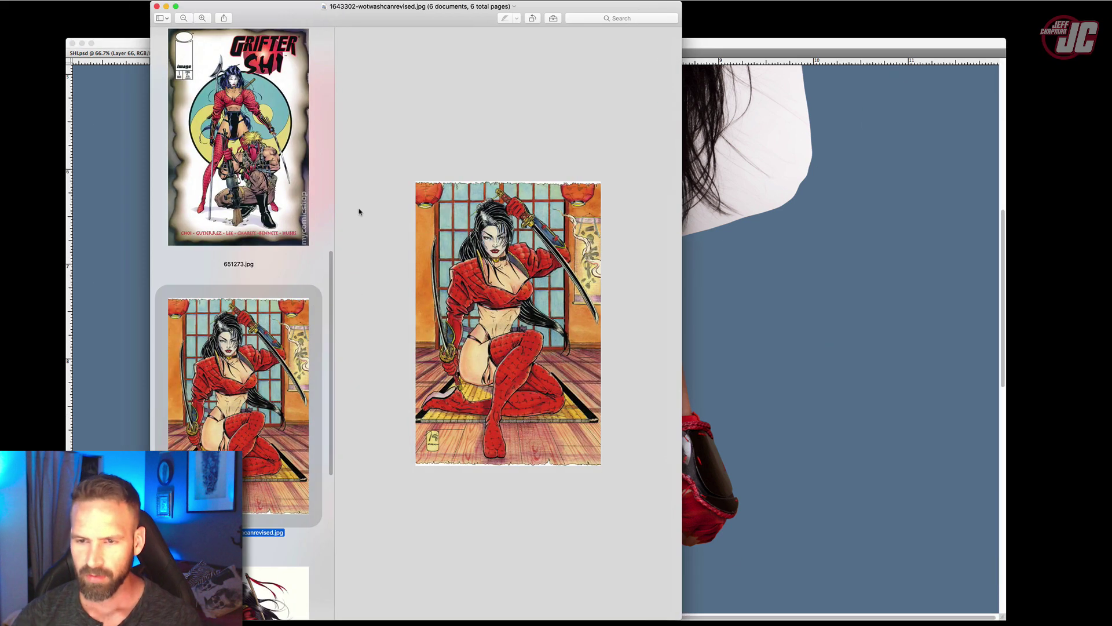
left_click_drag(330, 304, 330, 498)
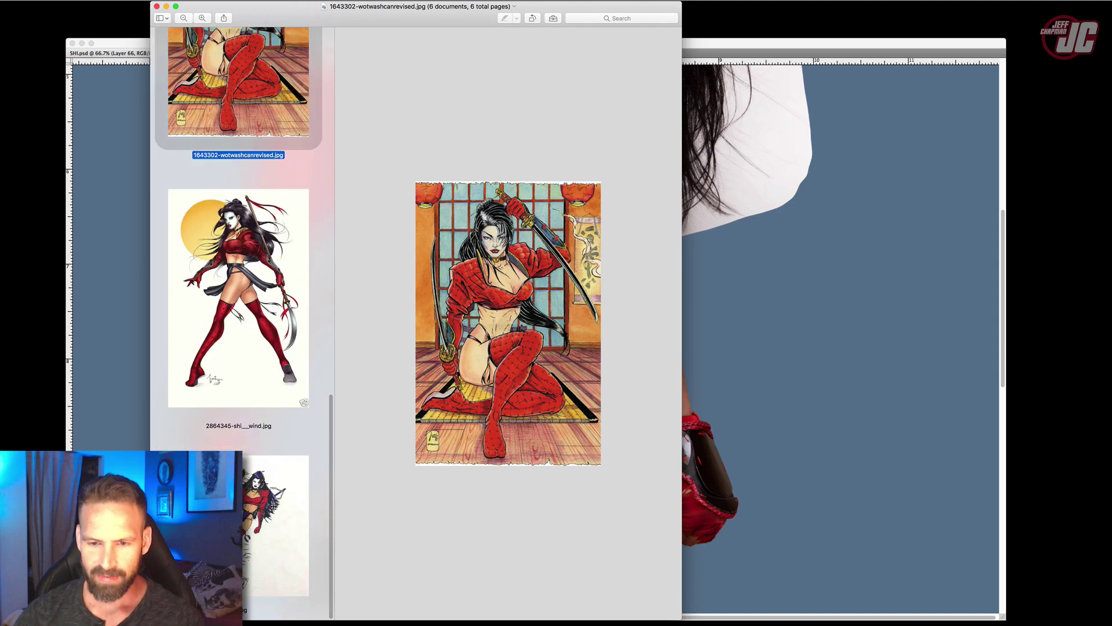
left_click(271, 510)
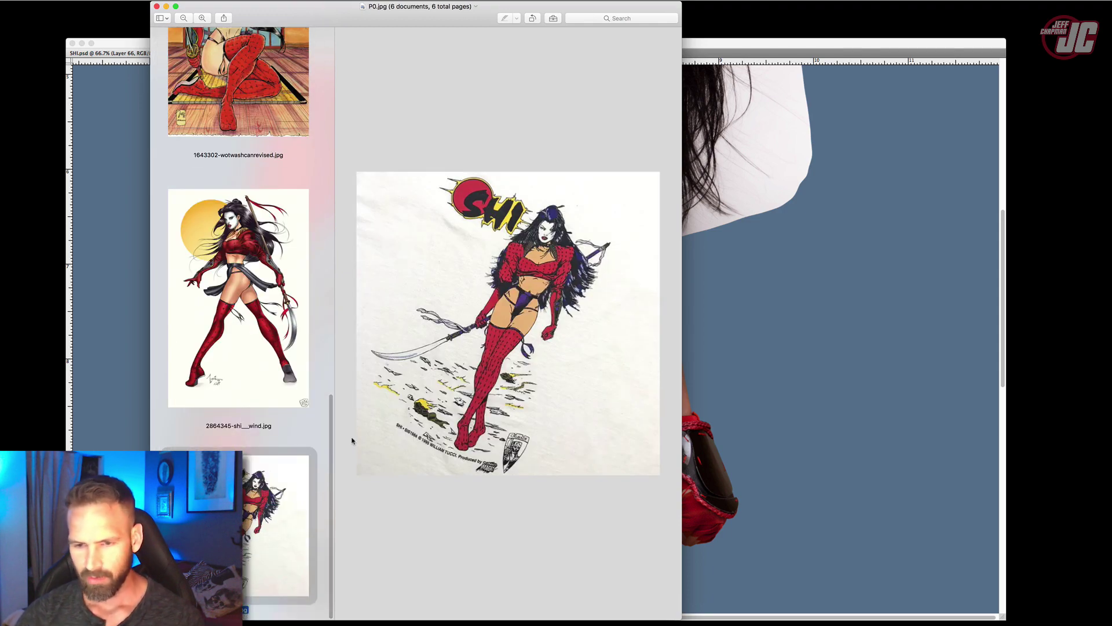
scroll(325, 434, "up", 15)
left_click(246, 176)
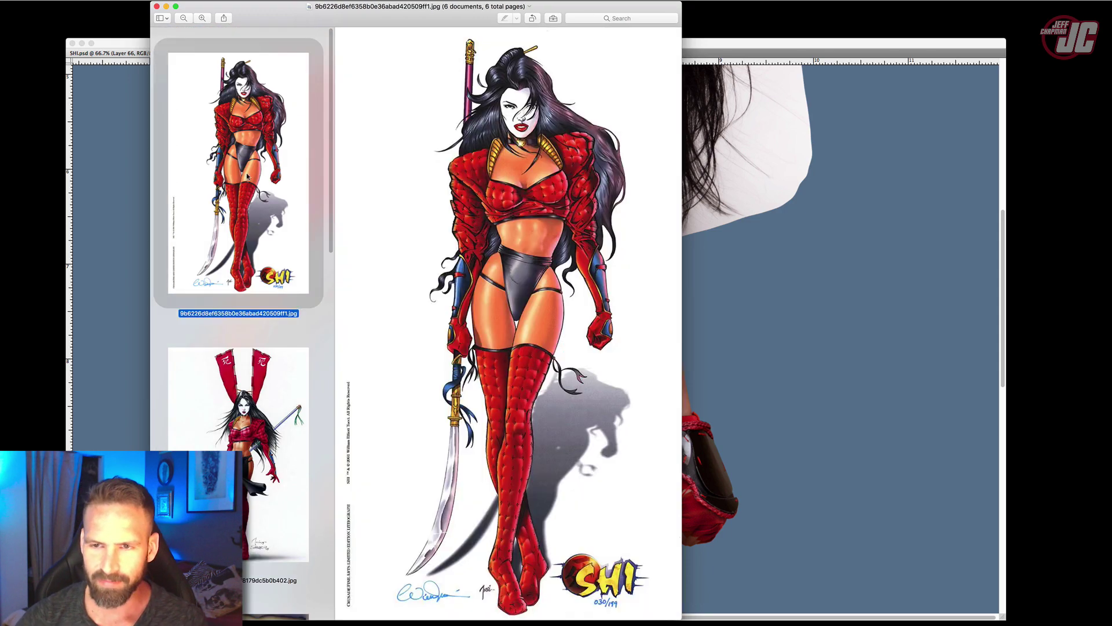
left_click(165, 6)
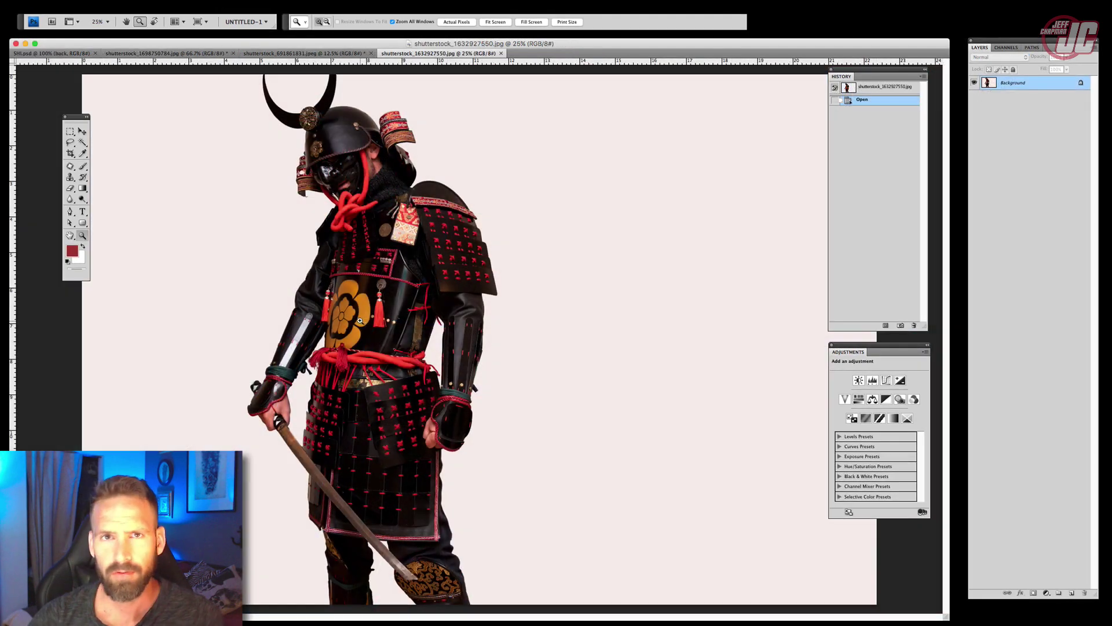
Start a Pen tool path along the samurai breastplate's lower edge, just above the red rope belt, in shutterstock_1632927550.jpg
left_click(397, 335)
left_click(429, 340)
left_click(460, 344)
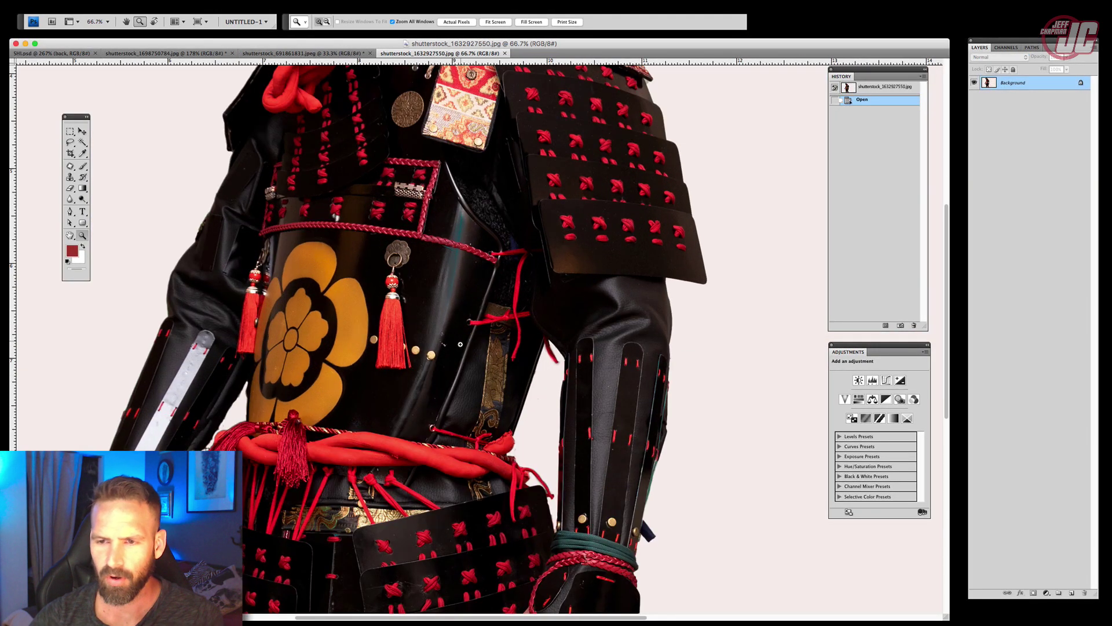
left_click(485, 318)
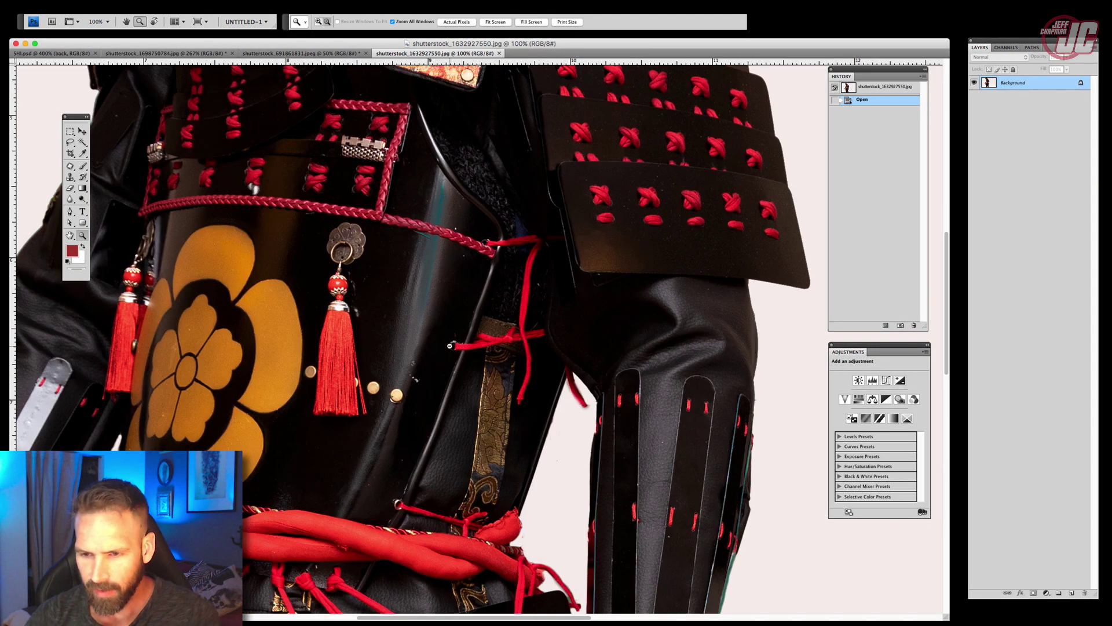
left_click(450, 350, "alt")
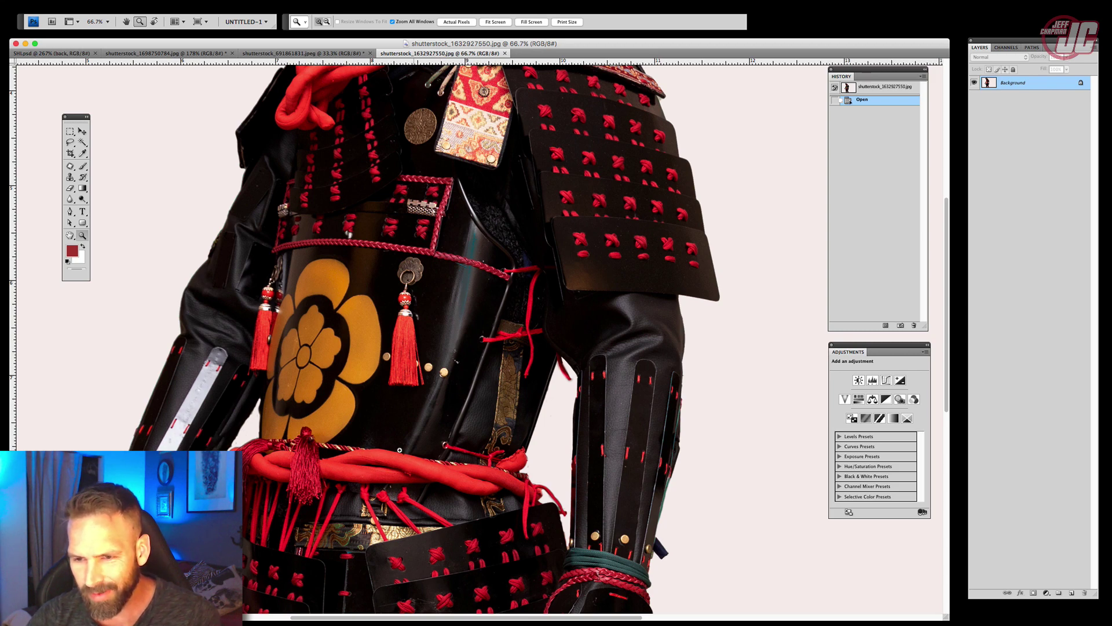
left_click(454, 399)
left_click(454, 399)
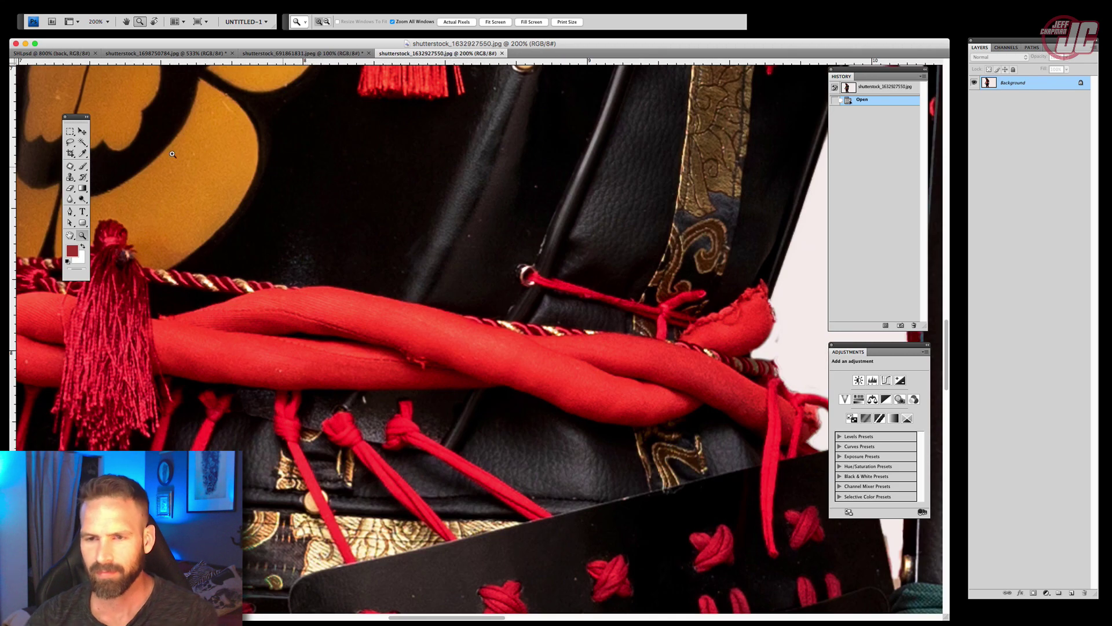
left_click(71, 211)
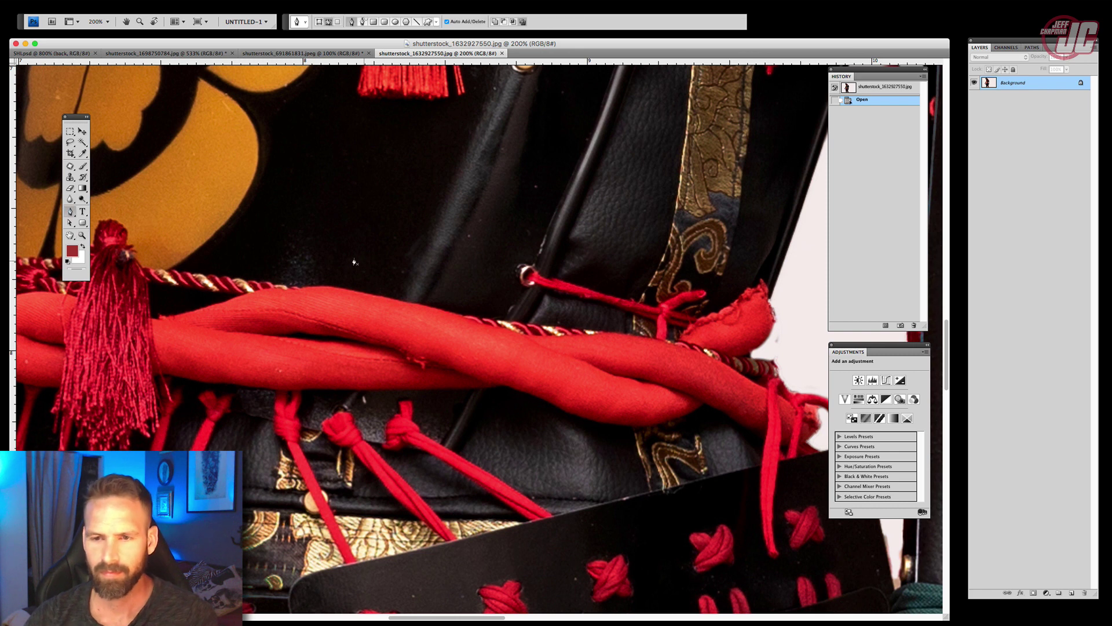
left_click(319, 265)
left_click_drag(446, 303, 468, 307)
left_click(509, 314)
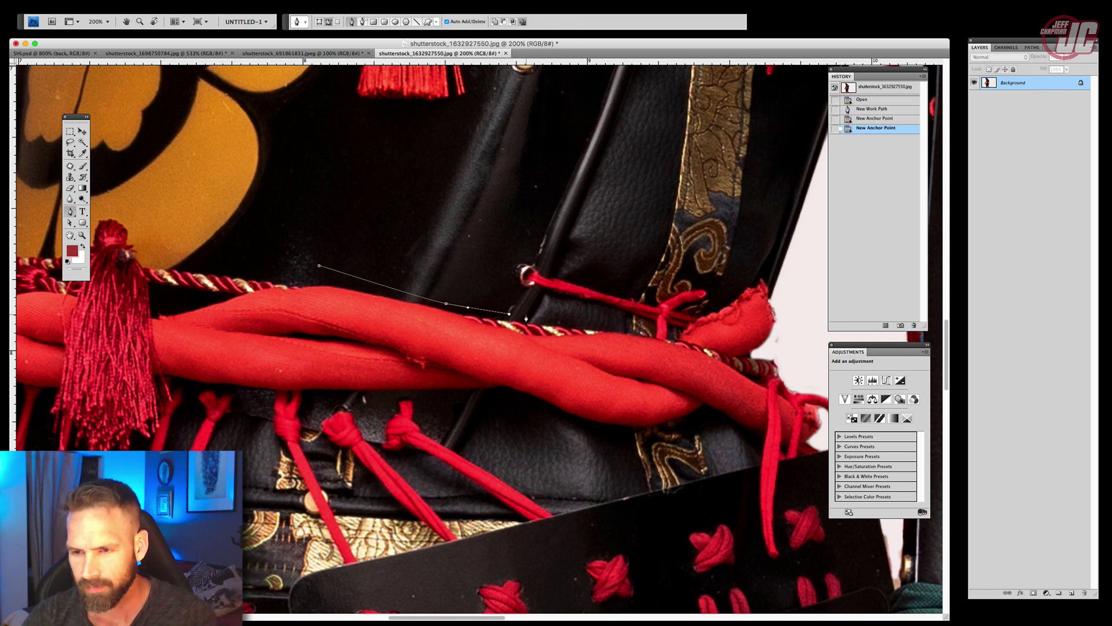
Continue the path up the breastplate's side edge, around the red ties and over the upper point to the braided trim
left_click(531, 314)
left_click(547, 287)
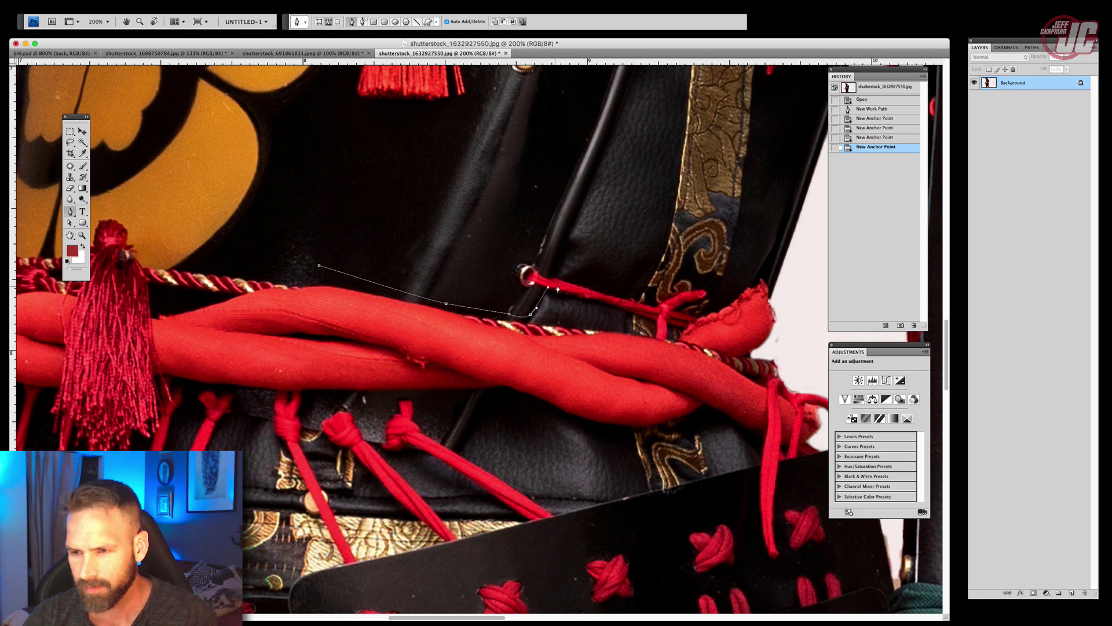
left_click_drag(541, 278, 441, 280)
left_click(520, 313)
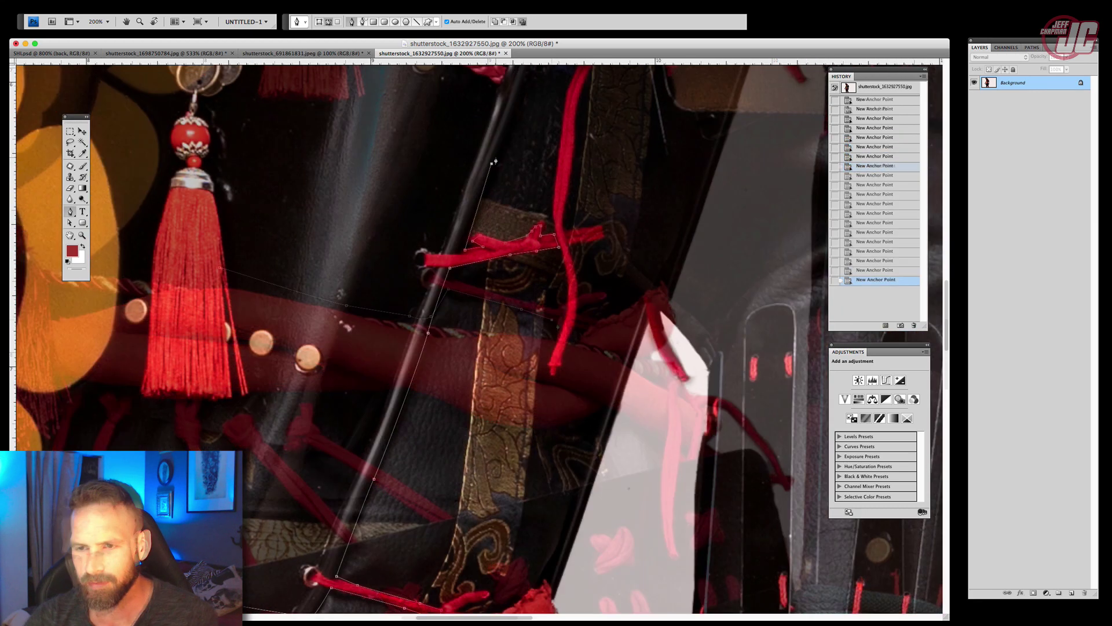
left_click_drag(515, 97, 485, 251)
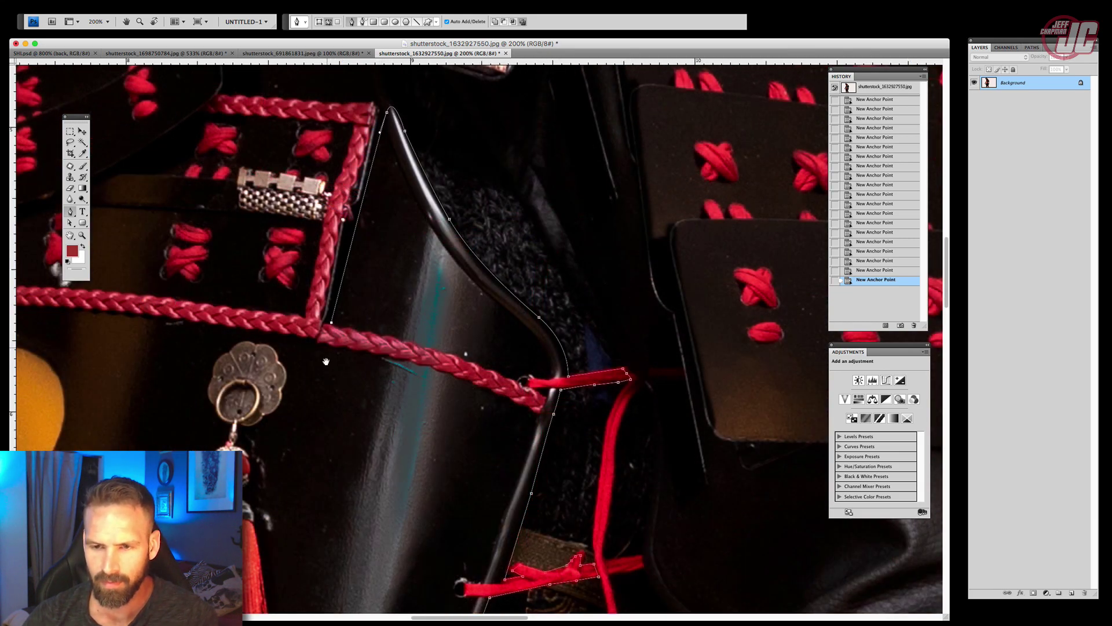
Close the breastplate path down through the black front panel at its starting point above the rope belt
scroll(326, 361, "down", 5)
scroll(326, 361, "left", 2)
scroll(328, 433, "down", 7)
scroll(328, 433, "left", 2)
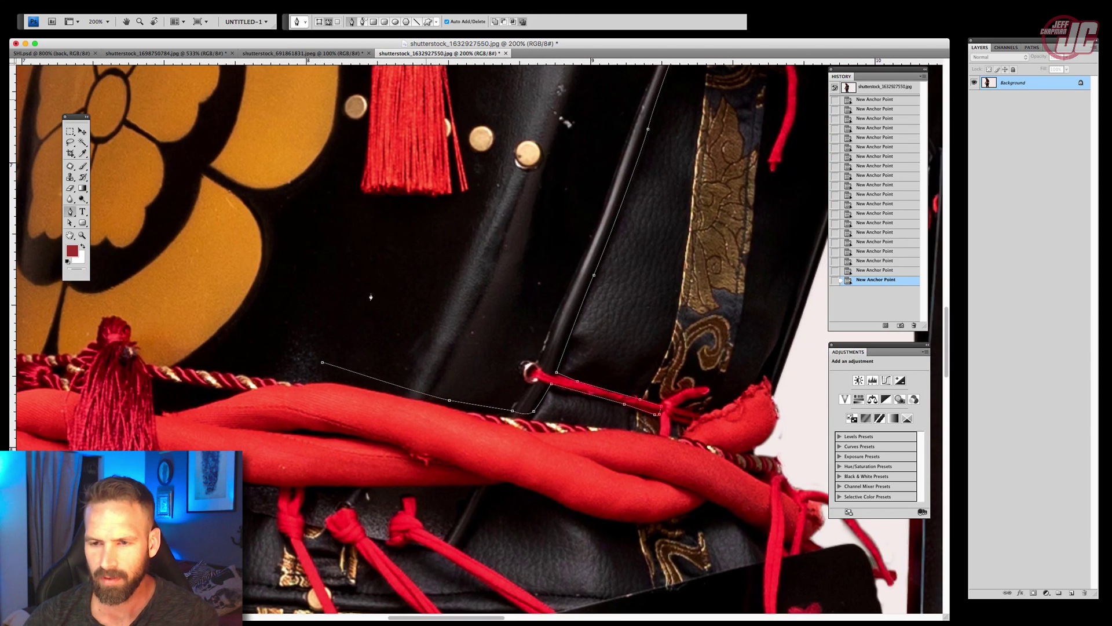
scroll(323, 366, "up", 5)
scroll(323, 366, "right", 2)
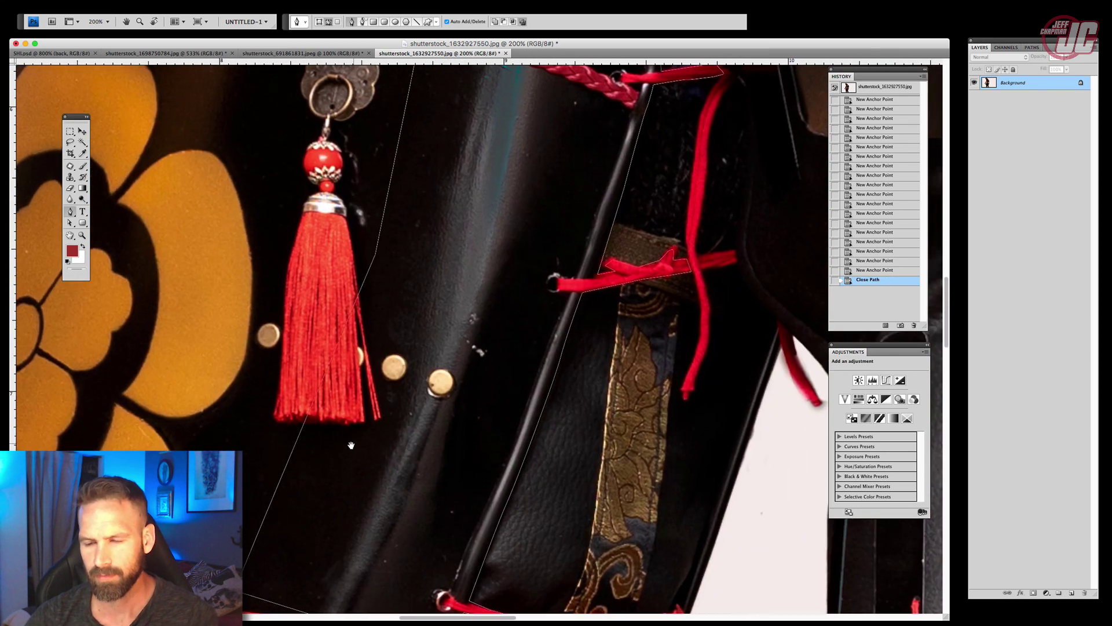
Try to reshape the breastplate path beside the red tassel by moving one of its anchor points
left_click(71, 223)
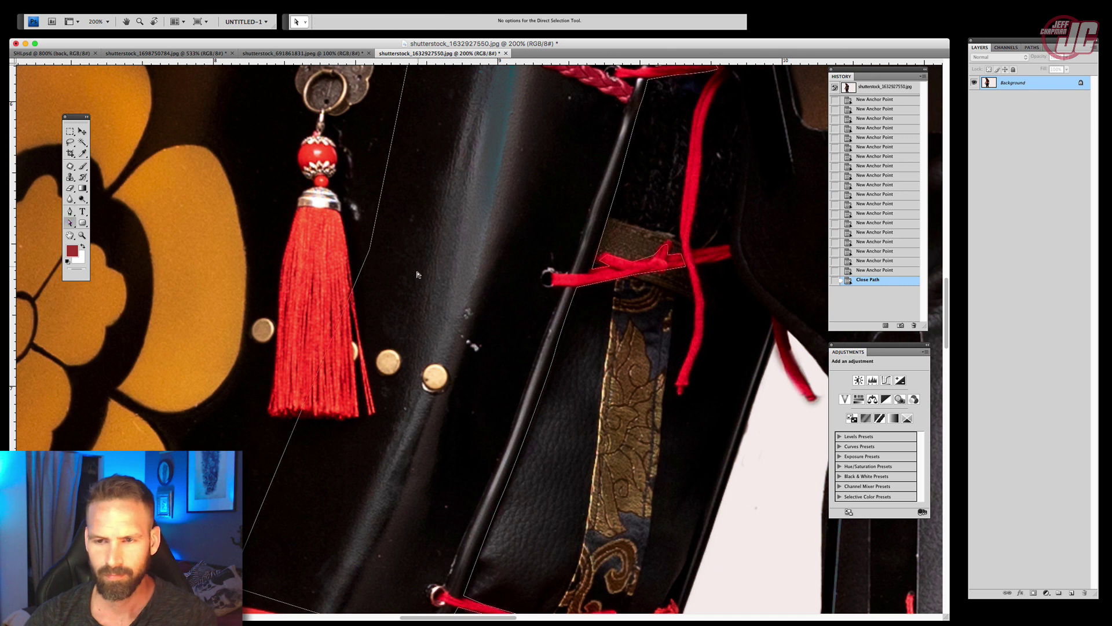
left_click_drag(369, 250, 351, 243)
key("ctrl+z")
Try to remove the gold stud beside the tassel with the Clone Stamp at 100% opacity, and revert to the closed path
key("s")
left_click_drag(394, 393, 421, 264)
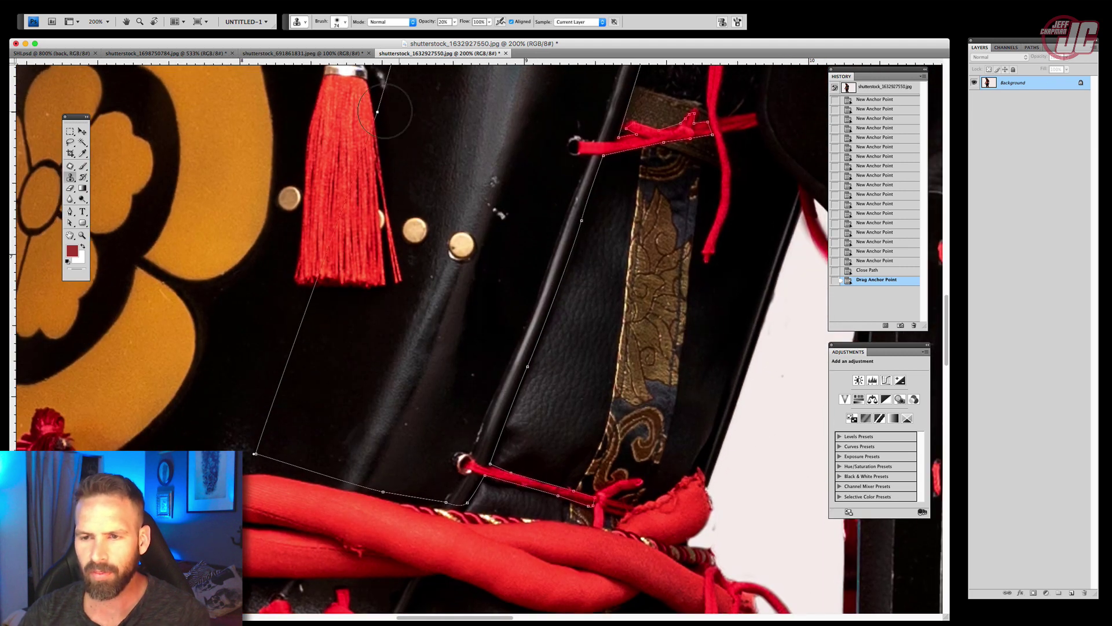
right_click(493, 310)
left_click(440, 298, "alt")
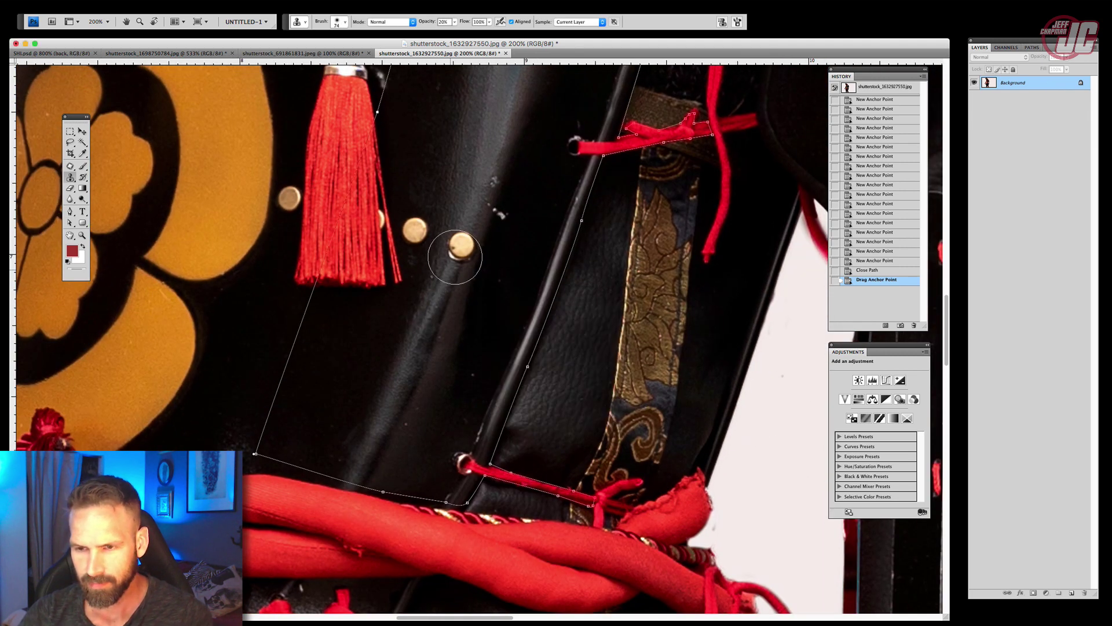
left_click(455, 23)
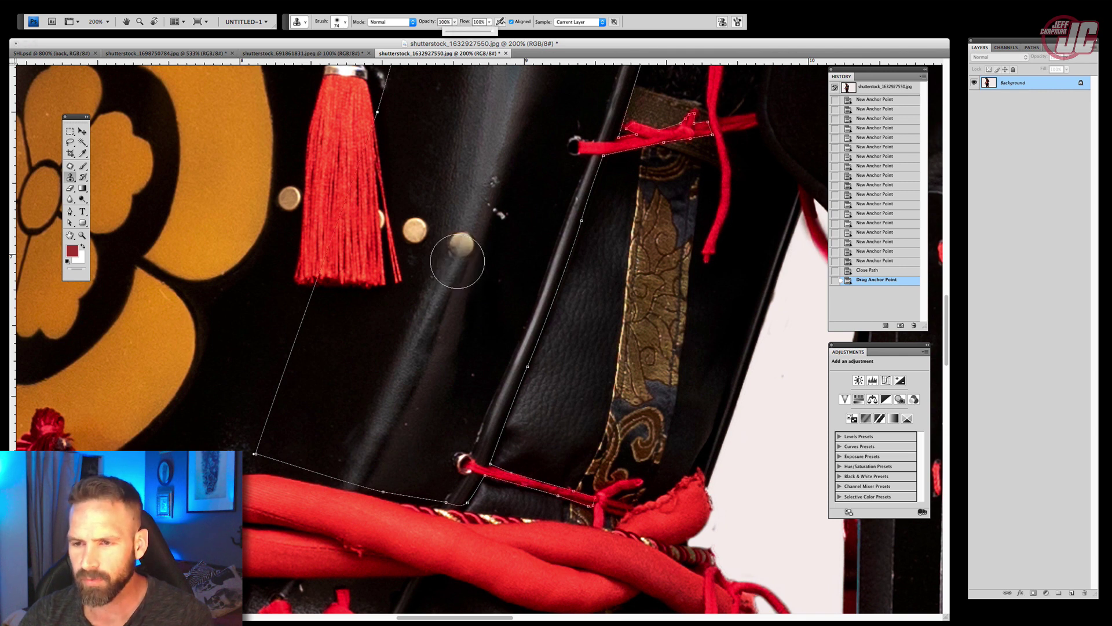
left_click(461, 245)
right_click(471, 255)
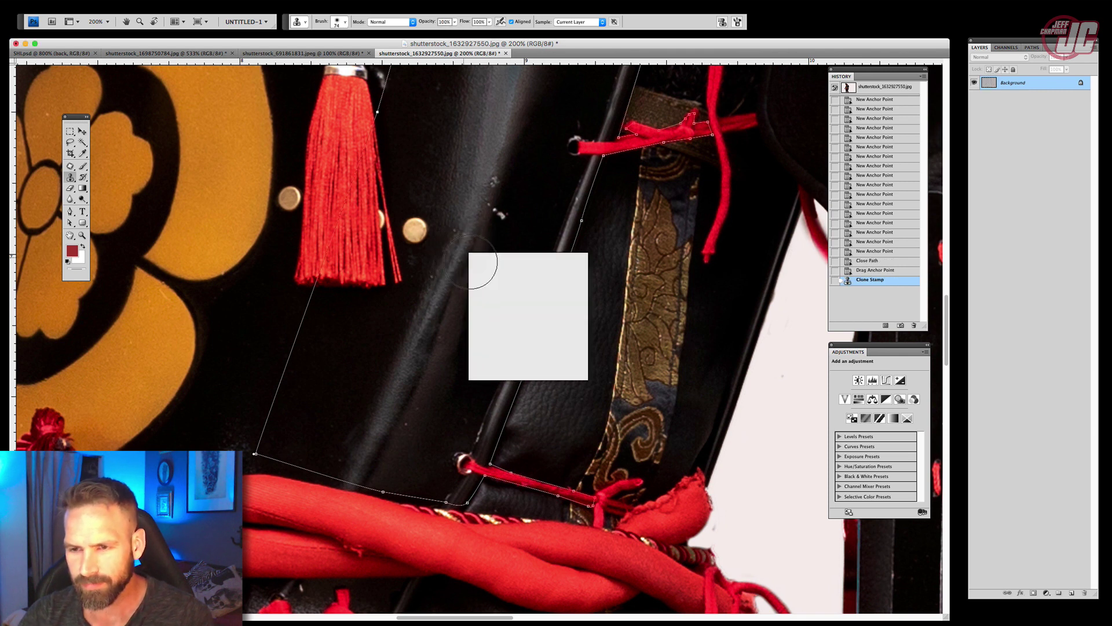
left_click(447, 290, "alt")
left_click(467, 243)
left_click(850, 251)
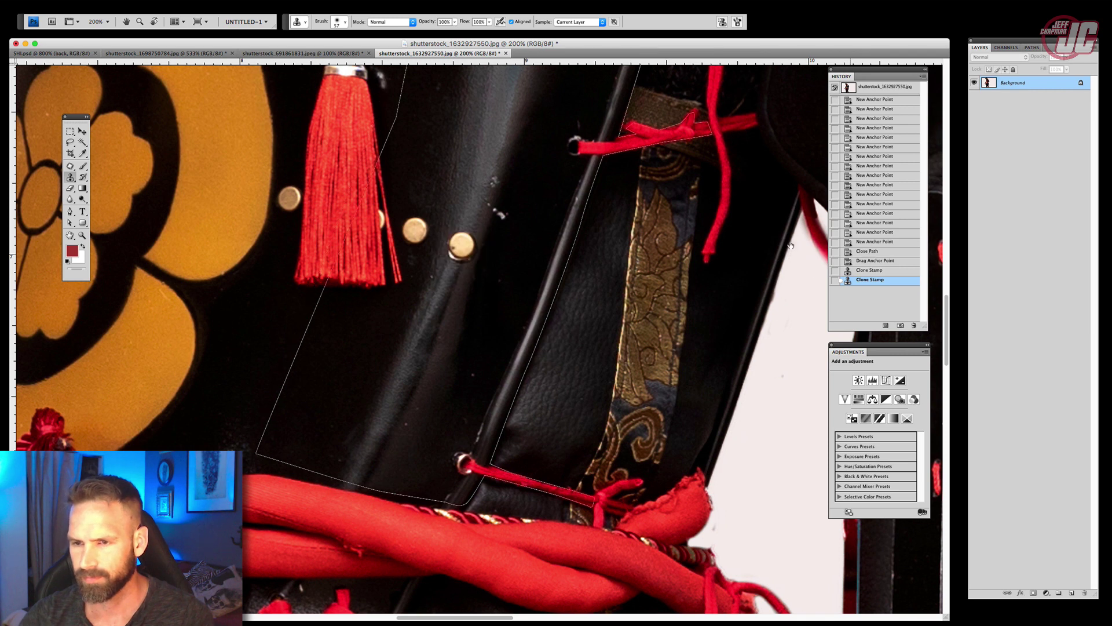
Patch out the gold studs and white specks beside the tassel with clean black leather from nearby areas
key("j")
left_click_drag(458, 210, 415, 340)
key("super+d")
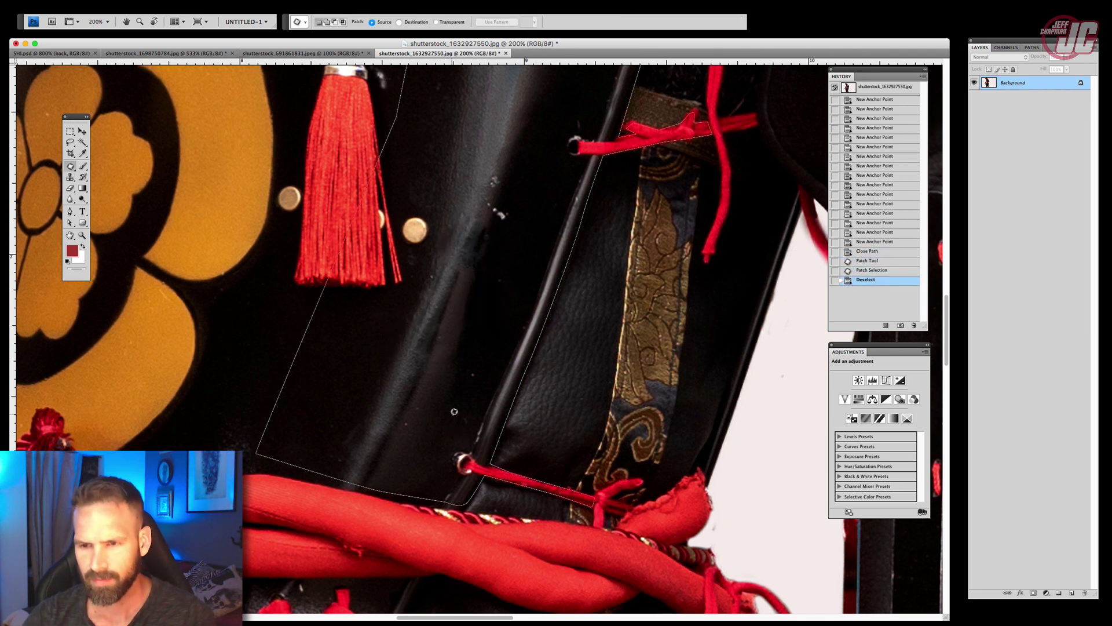
left_click_drag(493, 178, 494, 179)
left_click_drag(500, 209, 527, 114)
key("super+d")
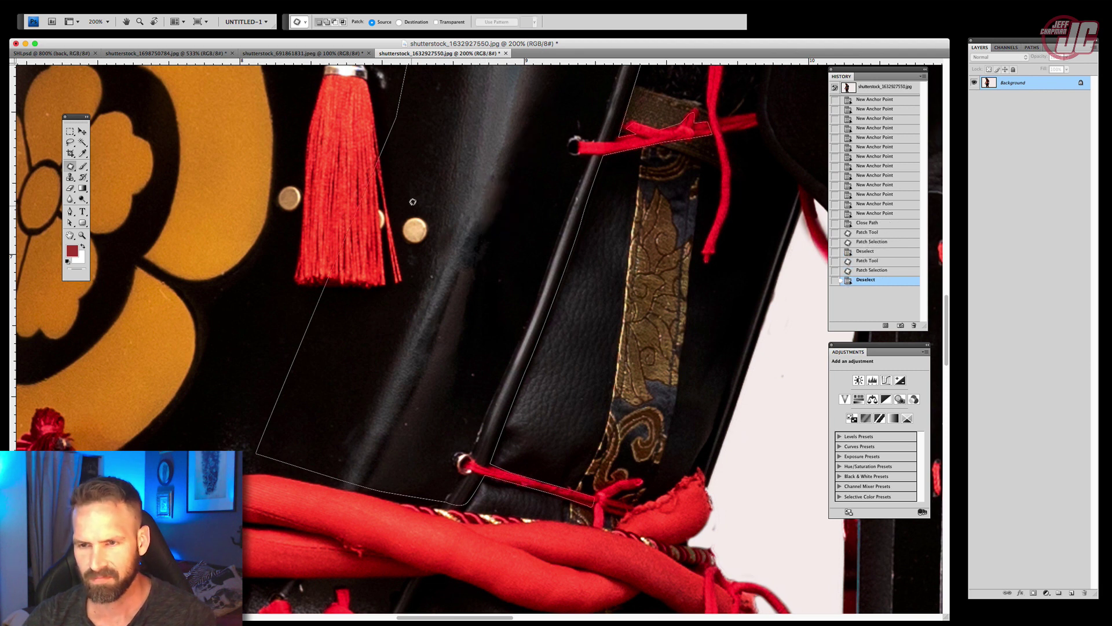
mouse_move(415, 212)
left_mouse_down()
mouse_move(422, 144)
mouse_move(394, 128)
mouse_move(289, 348)
mouse_move(264, 369)
left_mouse_up()
key("super+d")
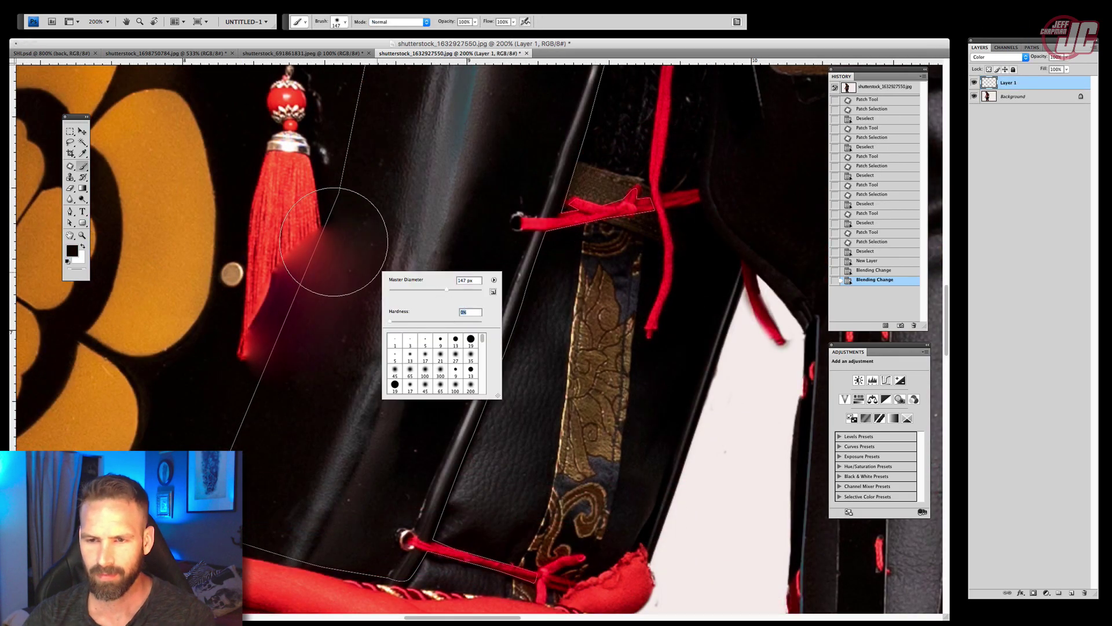
Neutralize the tassel's red with a soft black brush on the Color layer, and convert the path into a selection feathered 0.4 pixels
left_click(297, 323)
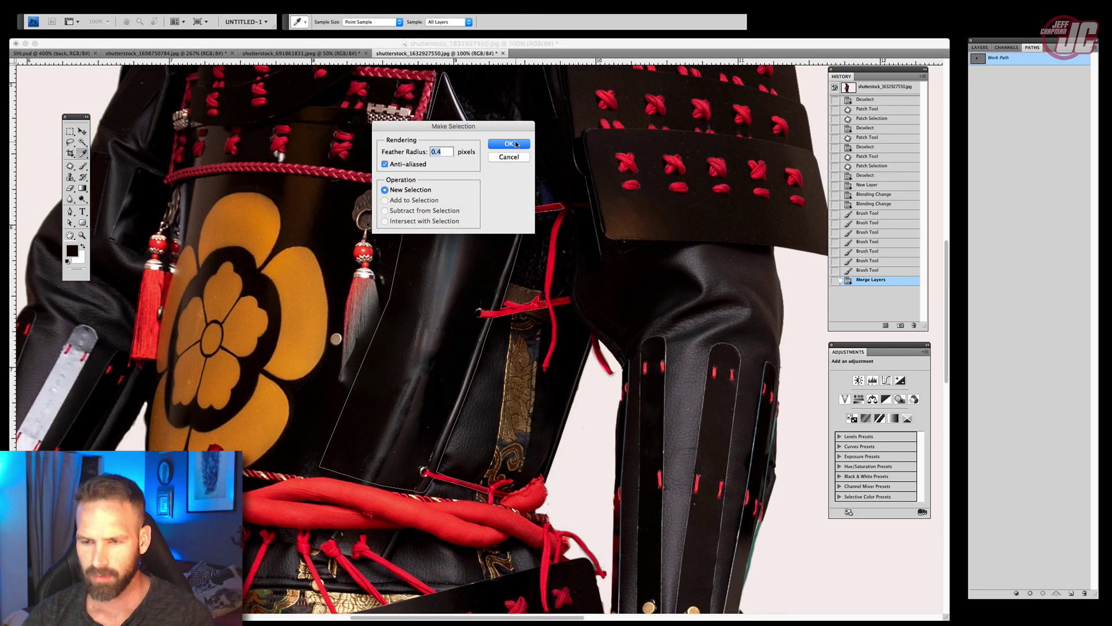
left_click(508, 143)
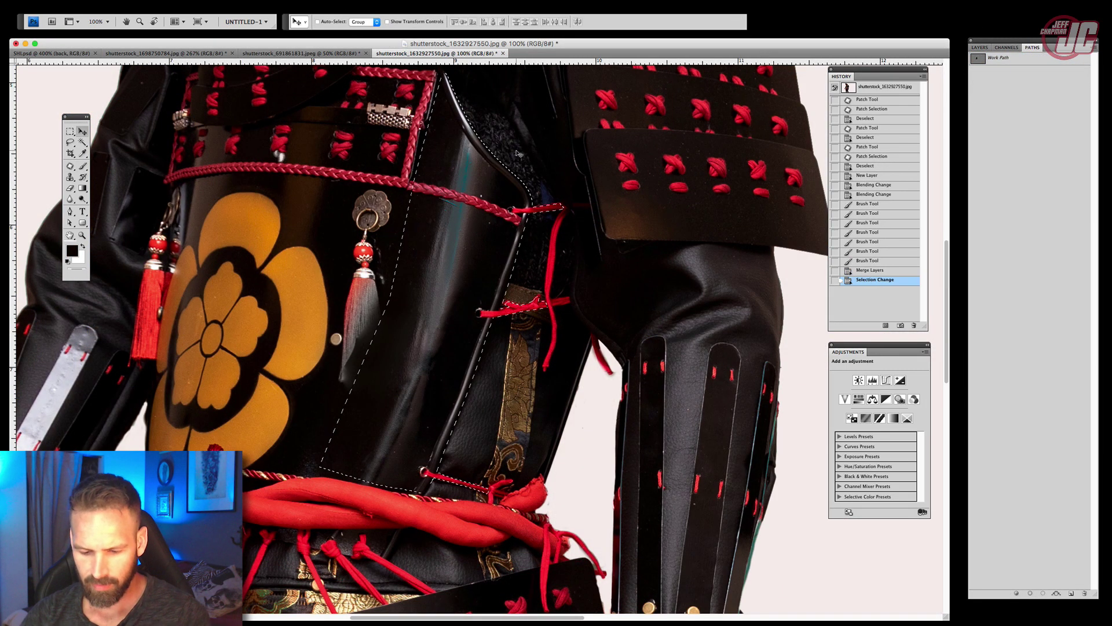
key("v")
Switch to SHI.psd and paste the copied breastplate piece above the Hand gaurd layer in the Arms group
left_click(64, 53)
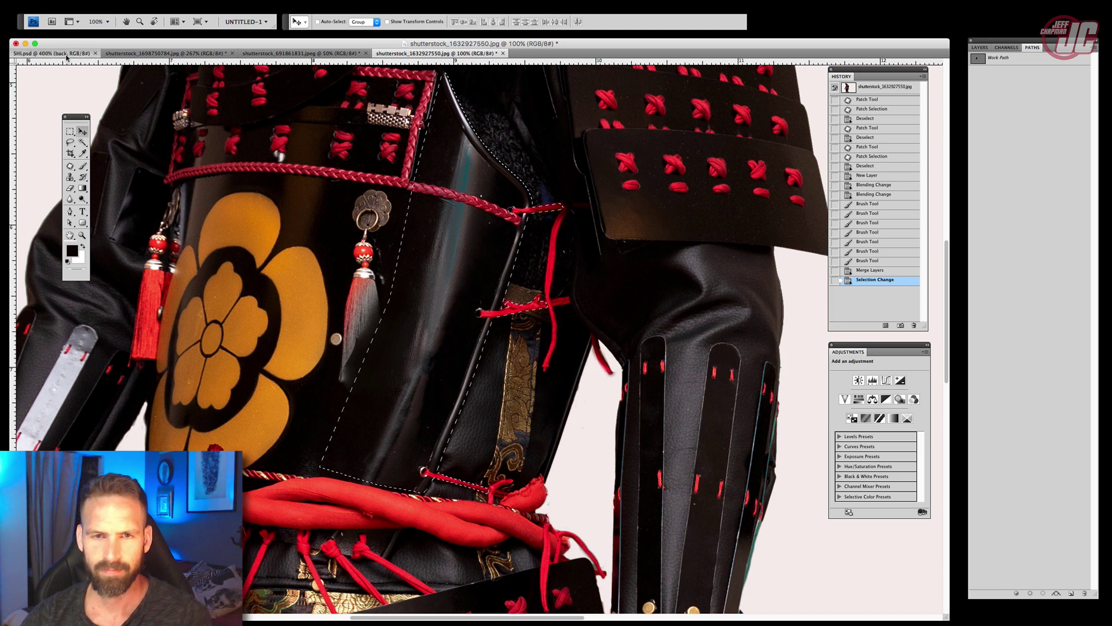
left_click(82, 235)
left_click(427, 284, "alt")
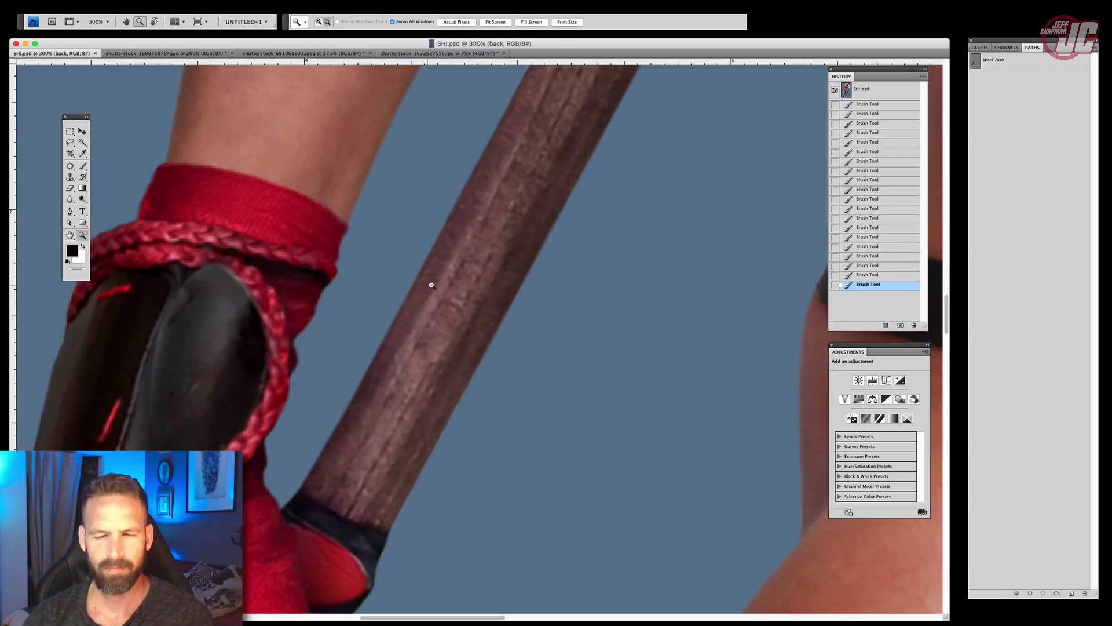
left_click(431, 284, "alt")
left_click(448, 293, "alt")
left_click_drag(584, 294, 452, 268)
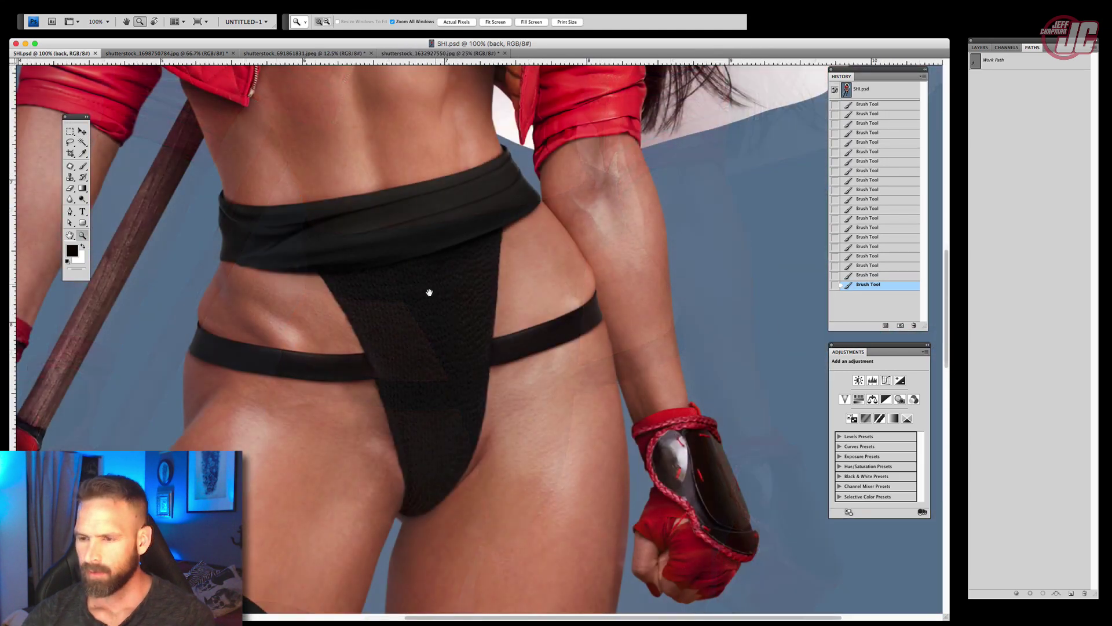
left_click_drag(564, 282, 695, 324)
left_click(82, 132)
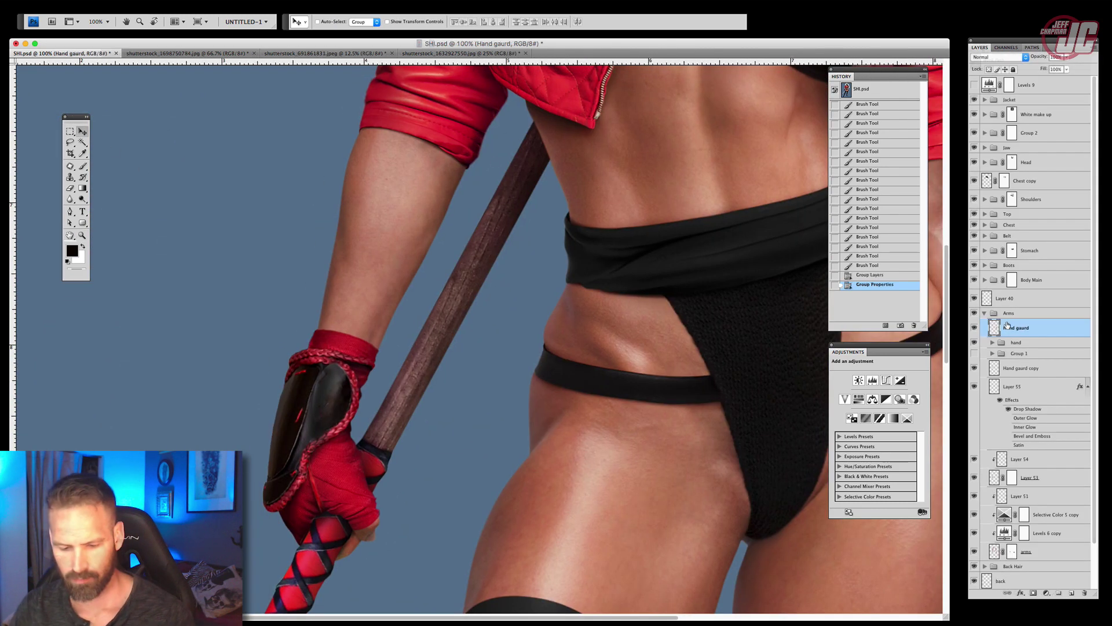
key("super+v")
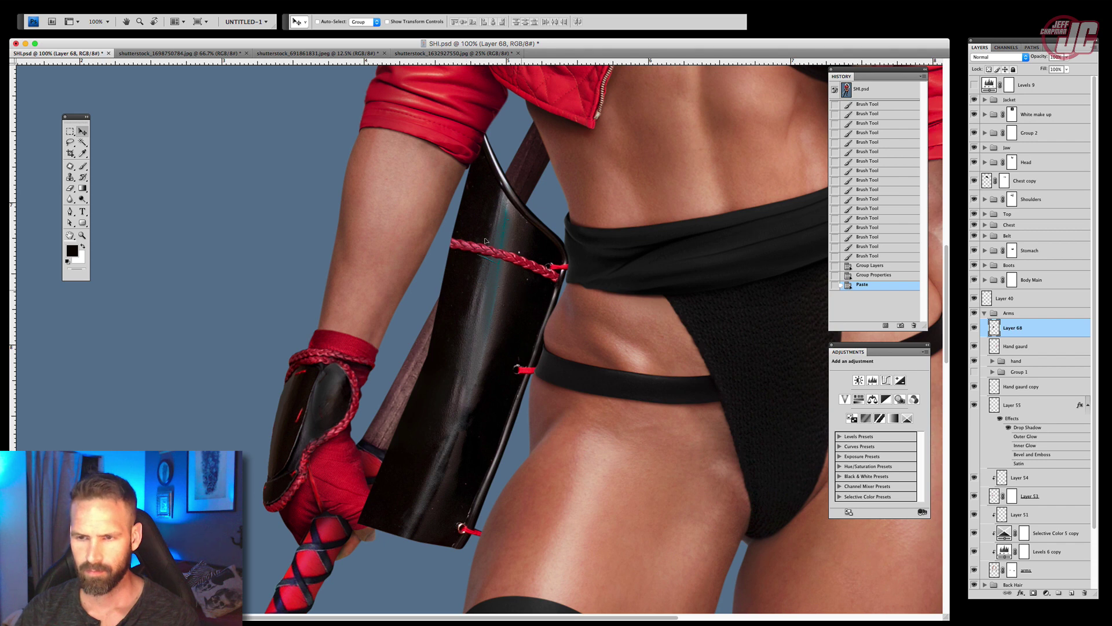
Move the pasted breastplate piece over the staff-holding forearm and scale it down toward the arm's size
left_click_drag(486, 241, 340, 159)
key("super+t")
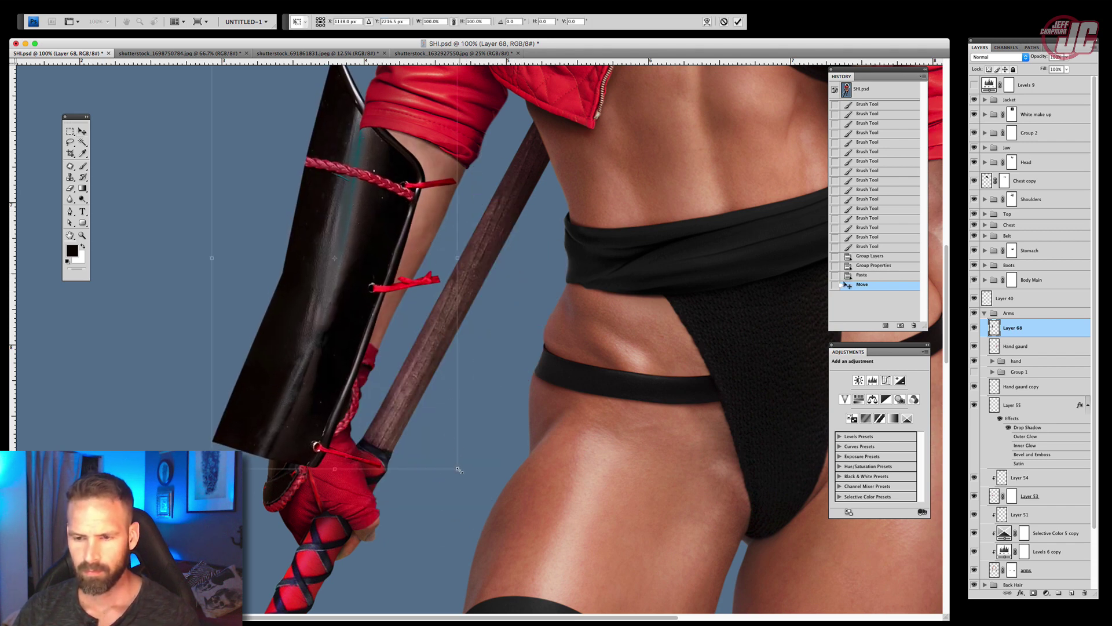
left_click_drag(459, 470, 411, 394)
key("Return")
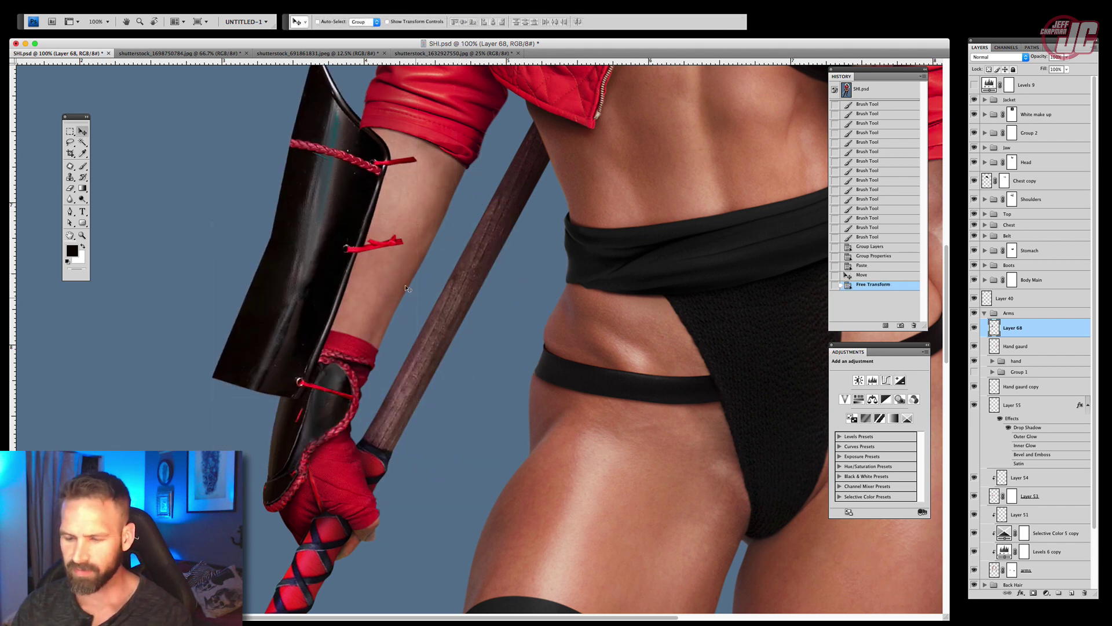
left_click_drag(407, 288, 432, 281)
Move the pasted armor layer out of the Arms group to directly above the Jacket group
left_click_drag(1038, 311, 1035, 223)
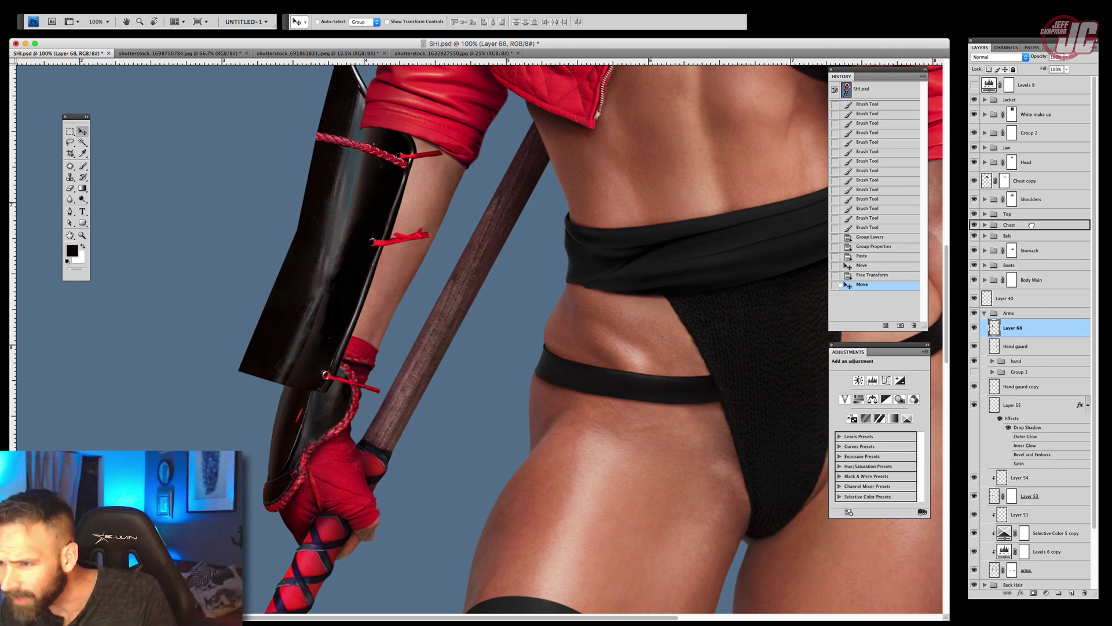
left_click_drag(1032, 226, 1038, 280)
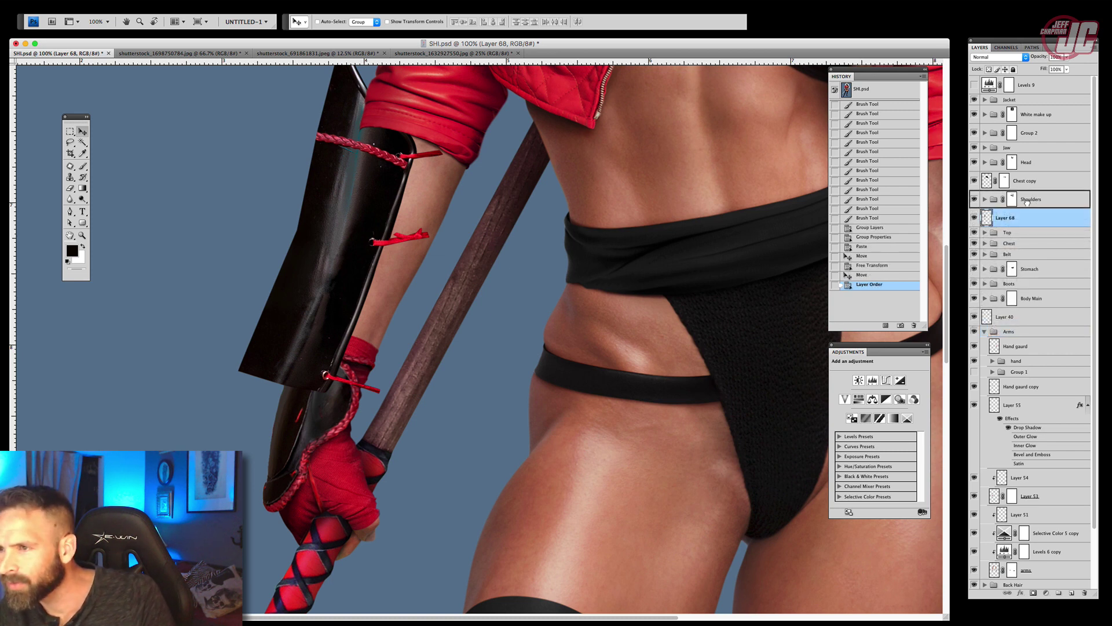
left_click_drag(1037, 218, 1043, 94)
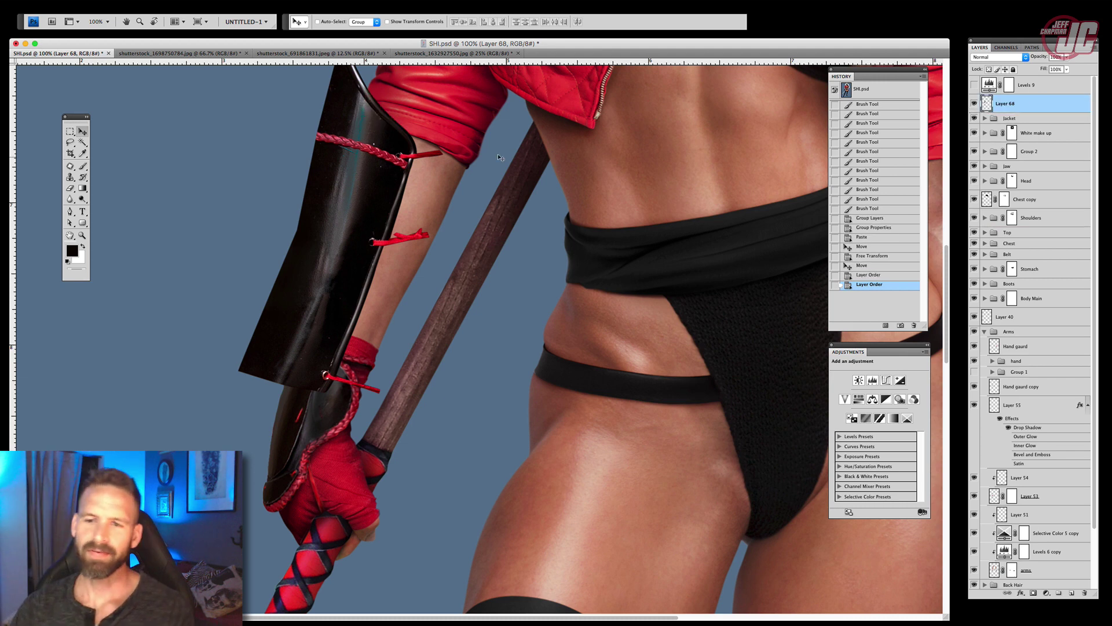
Scale the armor piece down further and position it on the forearm between the red sleeve and the wrist wrap
scroll(418, 293, "up", 5)
scroll(417, 293, "left", 3)
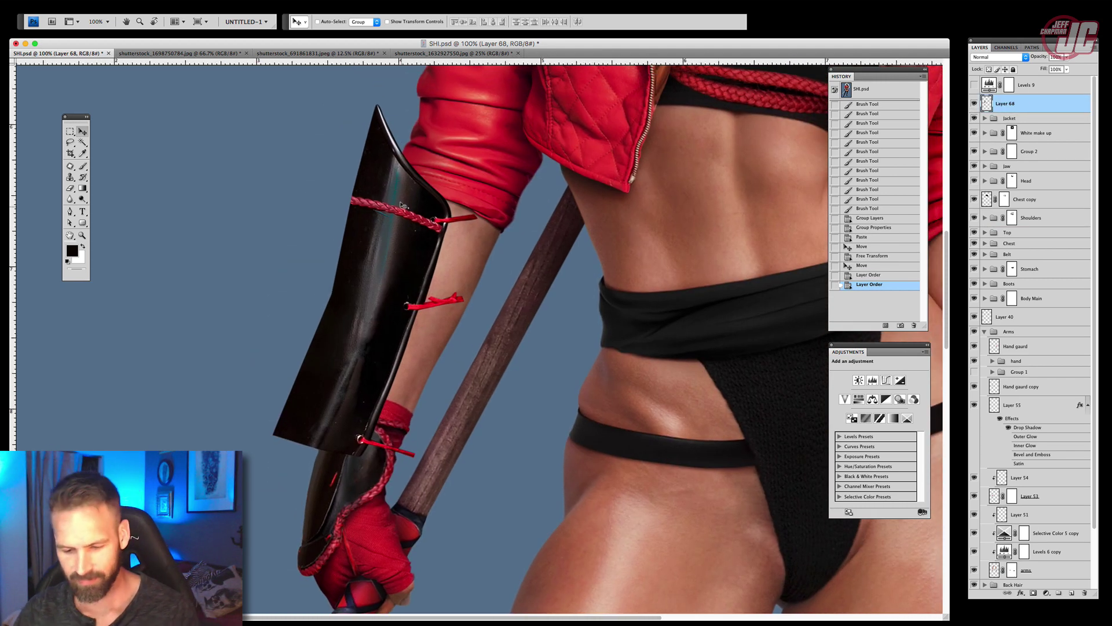
key("super+t")
left_click_drag(476, 103, 454, 143)
left_click_drag(389, 274, 437, 234)
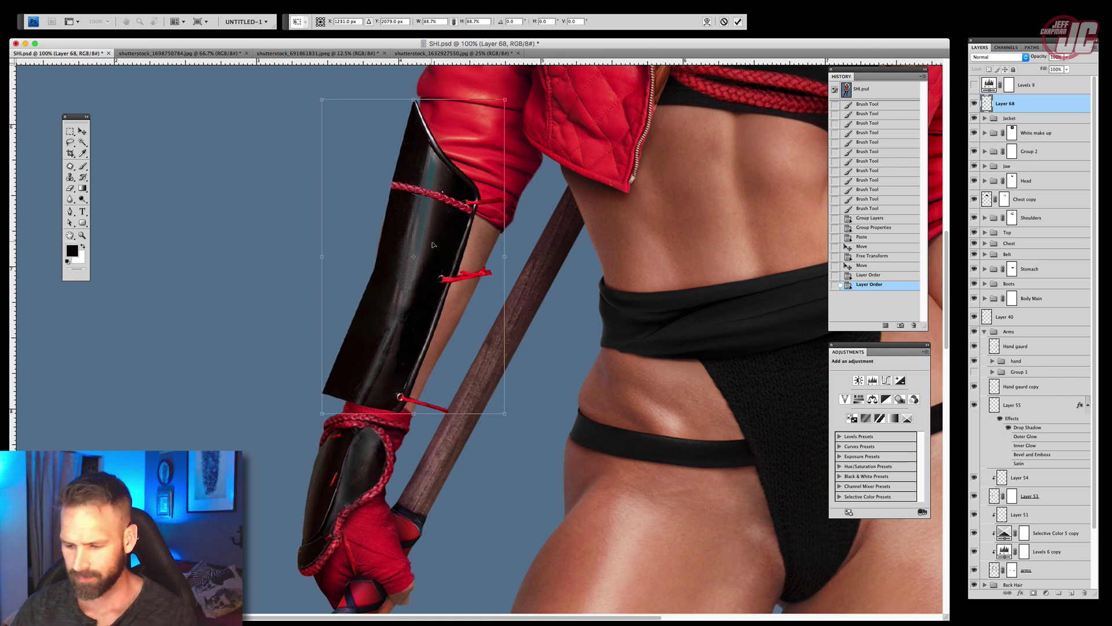
key("Return")
Duplicate the armor layer as a hidden backup, and group both layers under the name Arm Gaurds
left_click_drag(1038, 108, 1037, 114)
left_click(974, 122)
left_click(1025, 105, "super")
key("super+g")
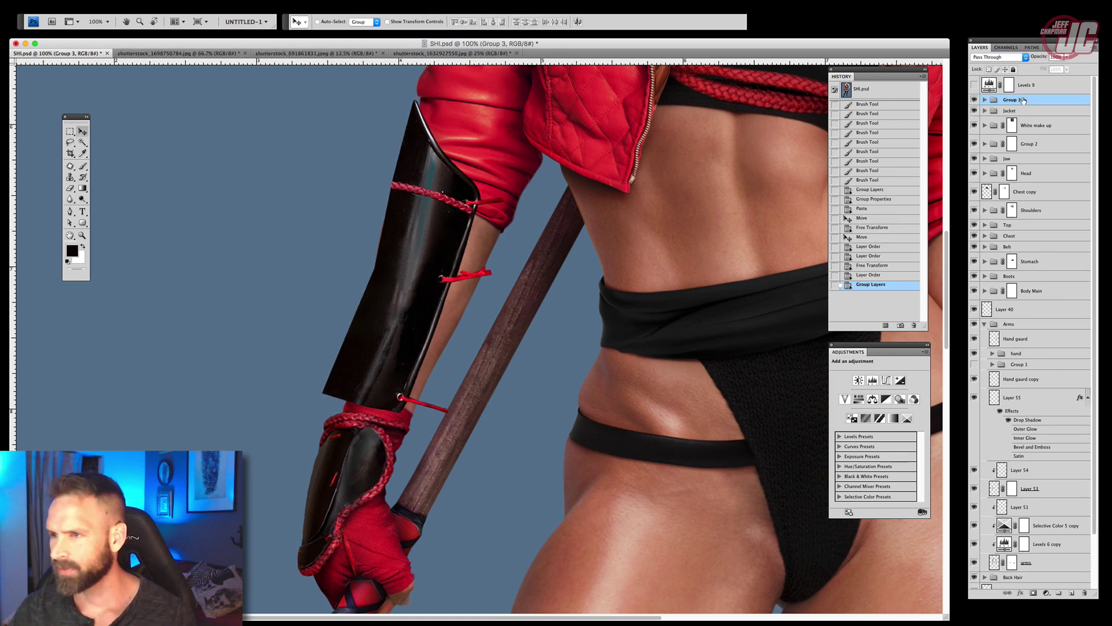
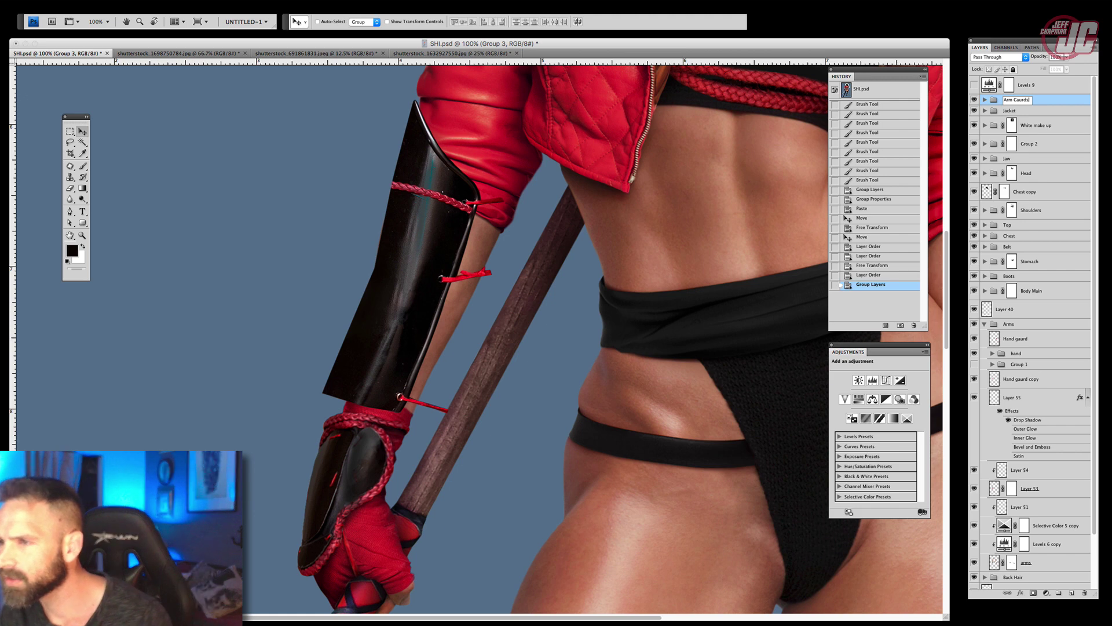
type("s")
left_click(1025, 110)
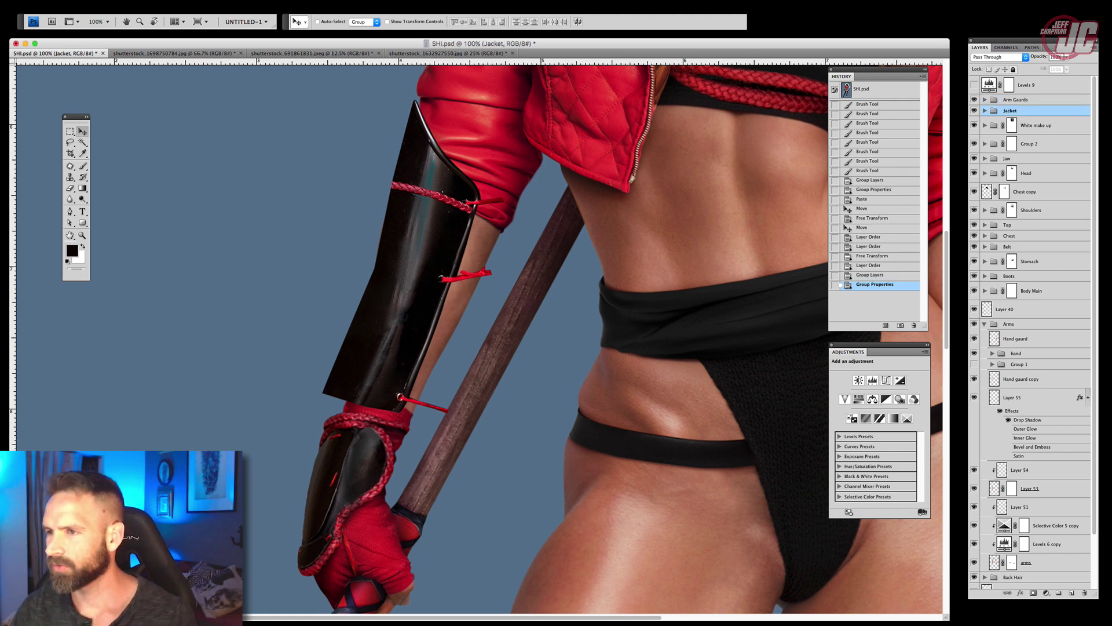
Warp the visible armor layer to follow the forearm, narrowing its wrist end and pushing its inner elbow side outward
left_click(984, 99)
left_click(1014, 115)
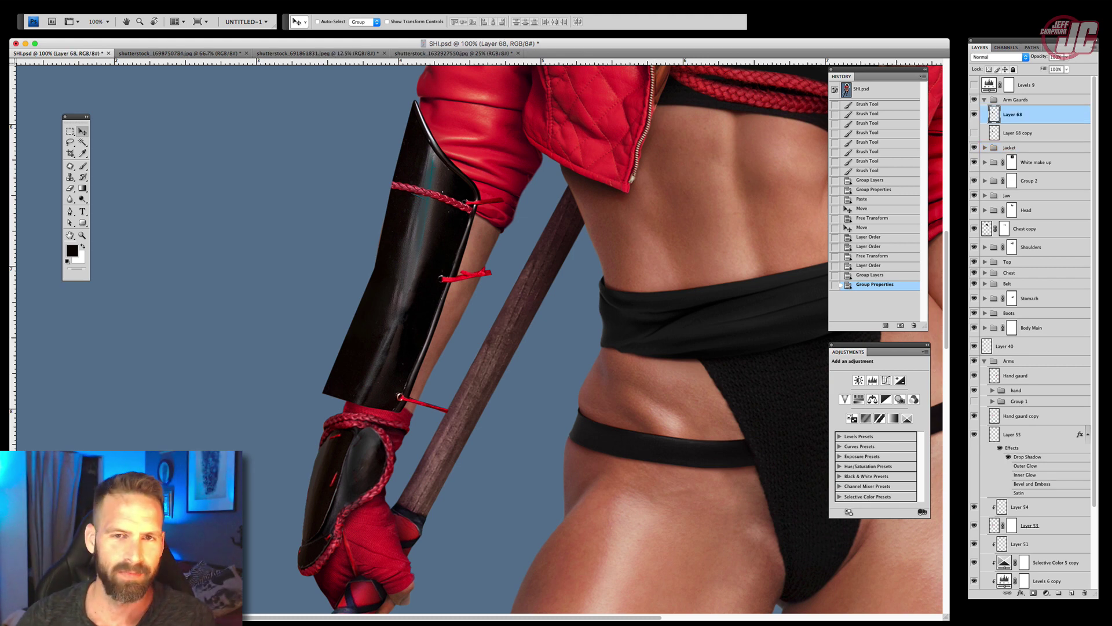
left_click(40, 0)
mouse_move(21, 0)
mouse_move(61, 182)
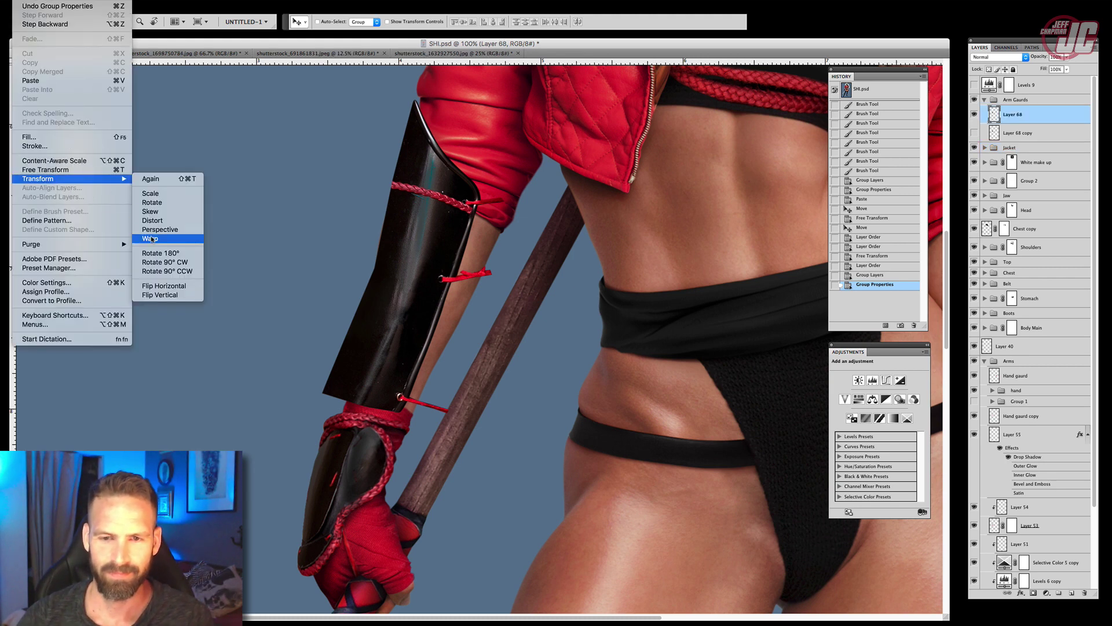
left_click(150, 239)
left_click_drag(363, 327, 333, 416)
left_click_drag(504, 414, 498, 412)
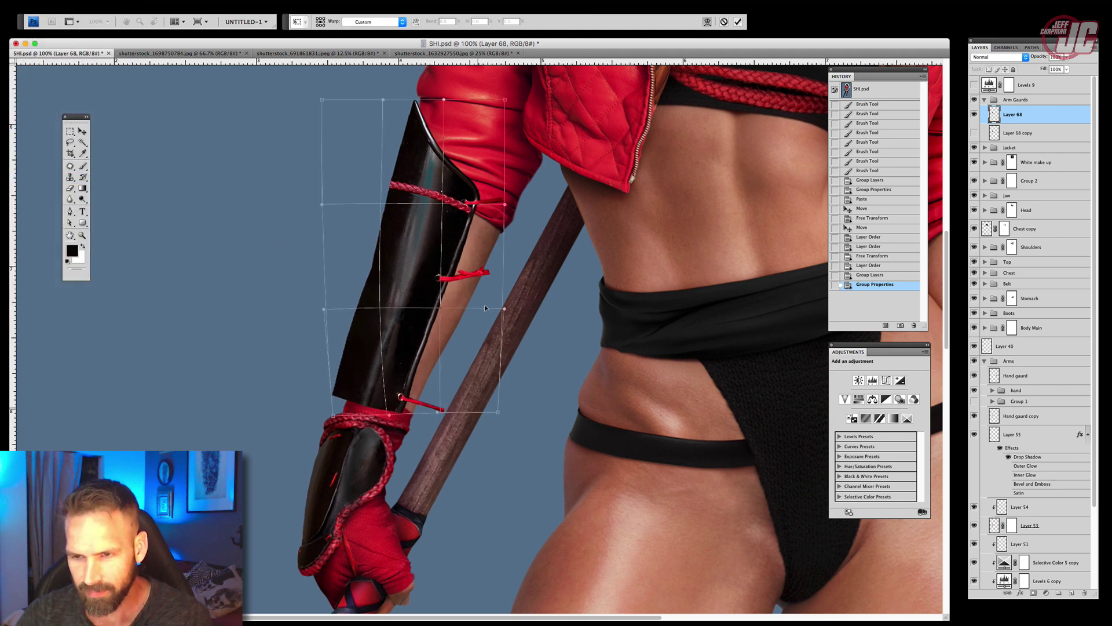
left_click_drag(486, 308, 490, 229)
left_click_drag(494, 136, 498, 144)
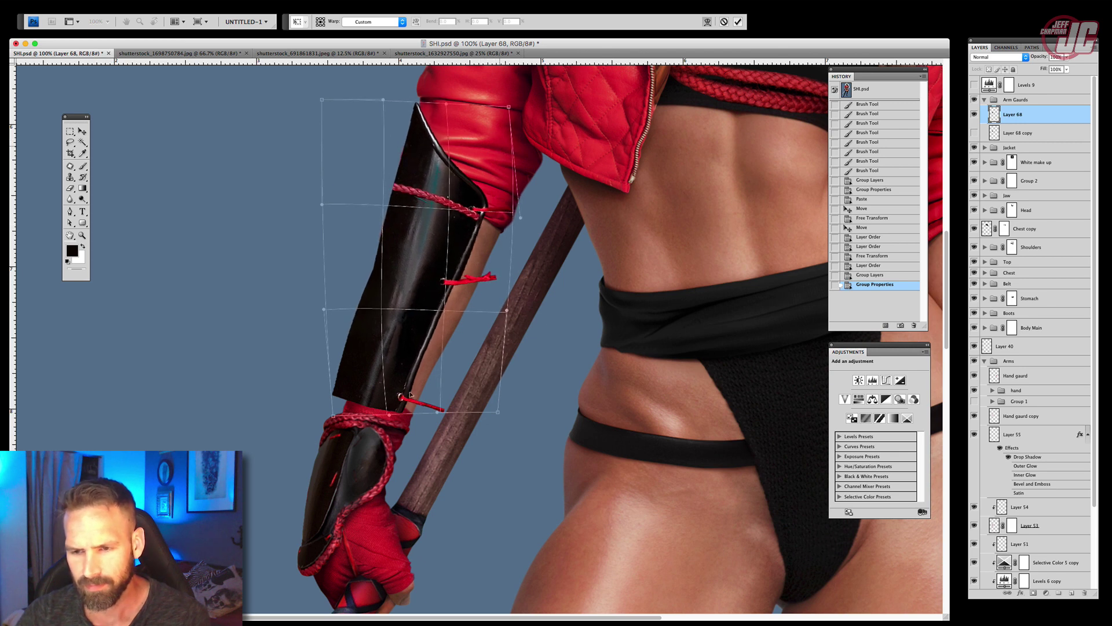
key("Return")
Move the Hand gaurd copy layer to the top of the Arm Gaurds group, and nudge the forearm armor slightly down
left_click(1045, 417)
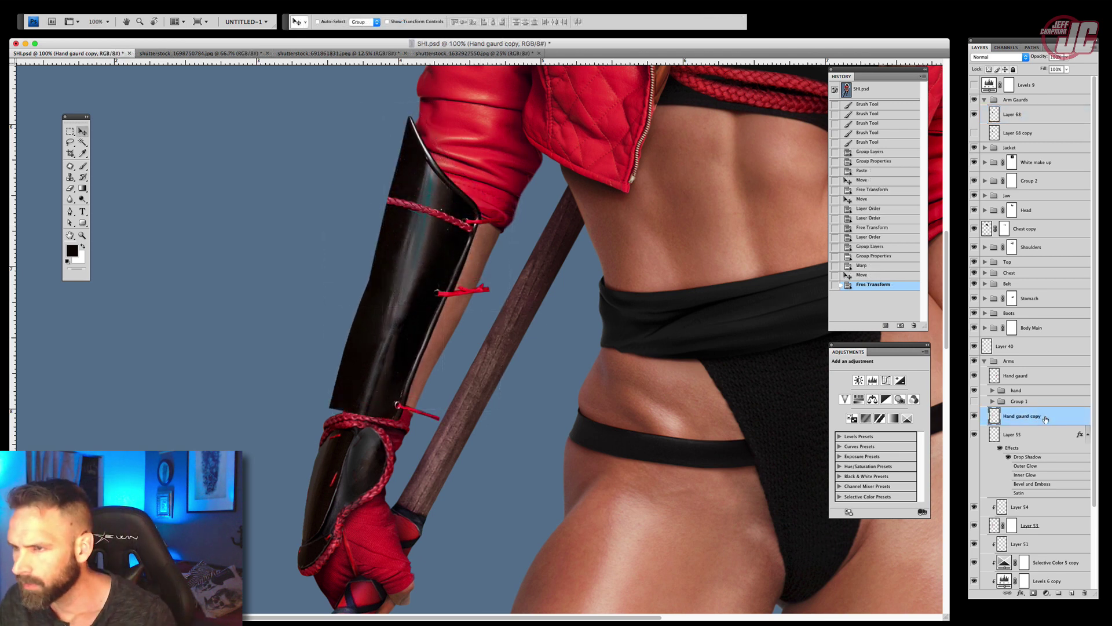
left_click_drag(1046, 417, 1043, 114)
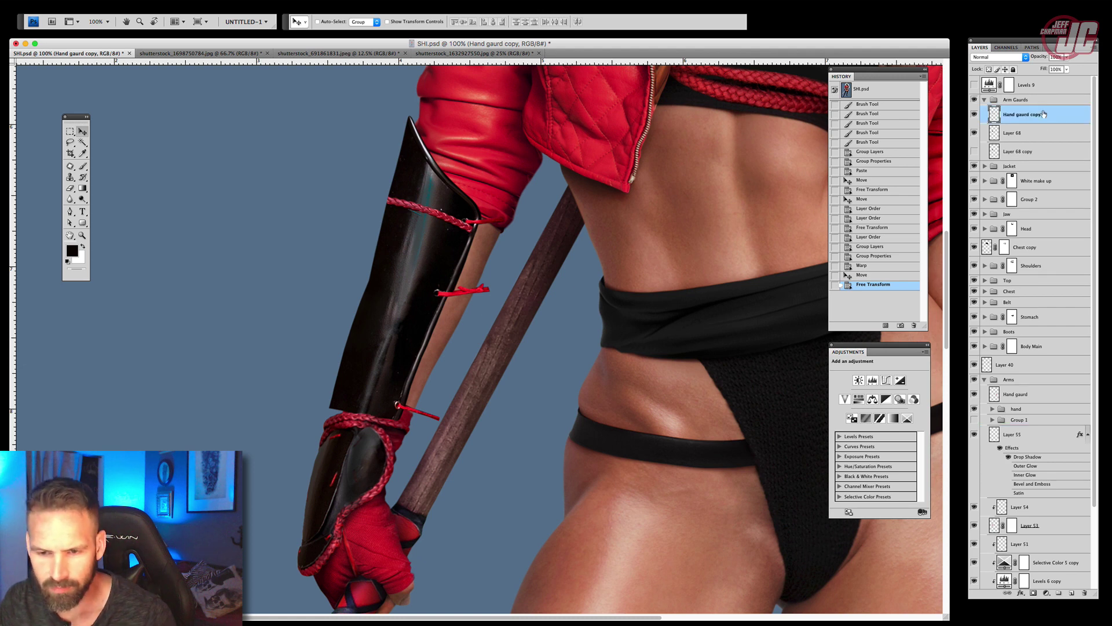
left_click(1035, 133)
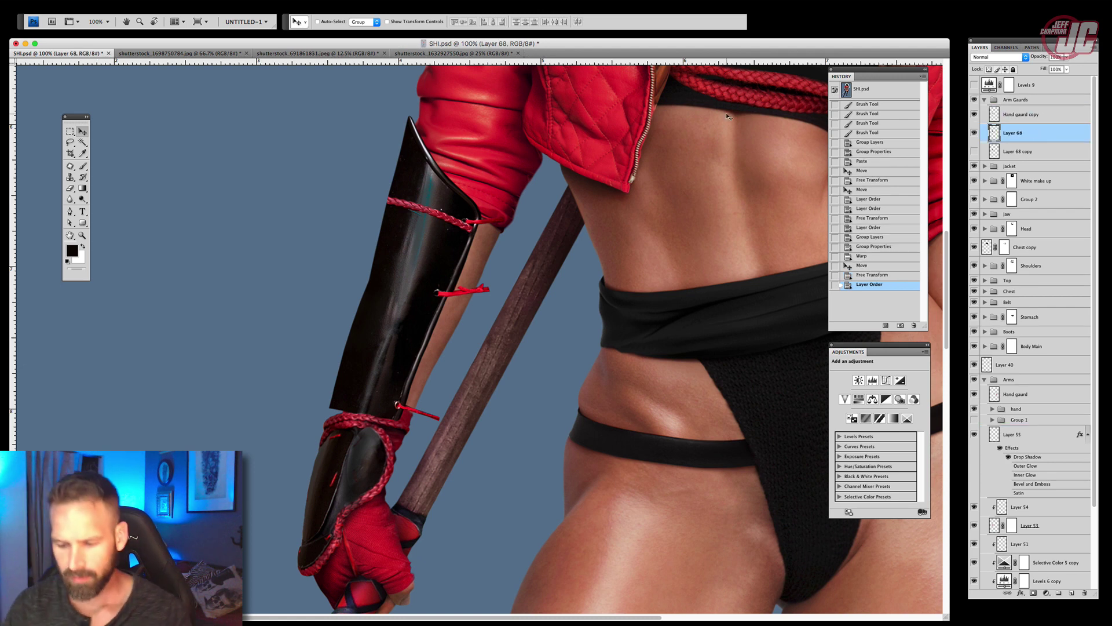
key("Down")
key("Down")
key("Down")
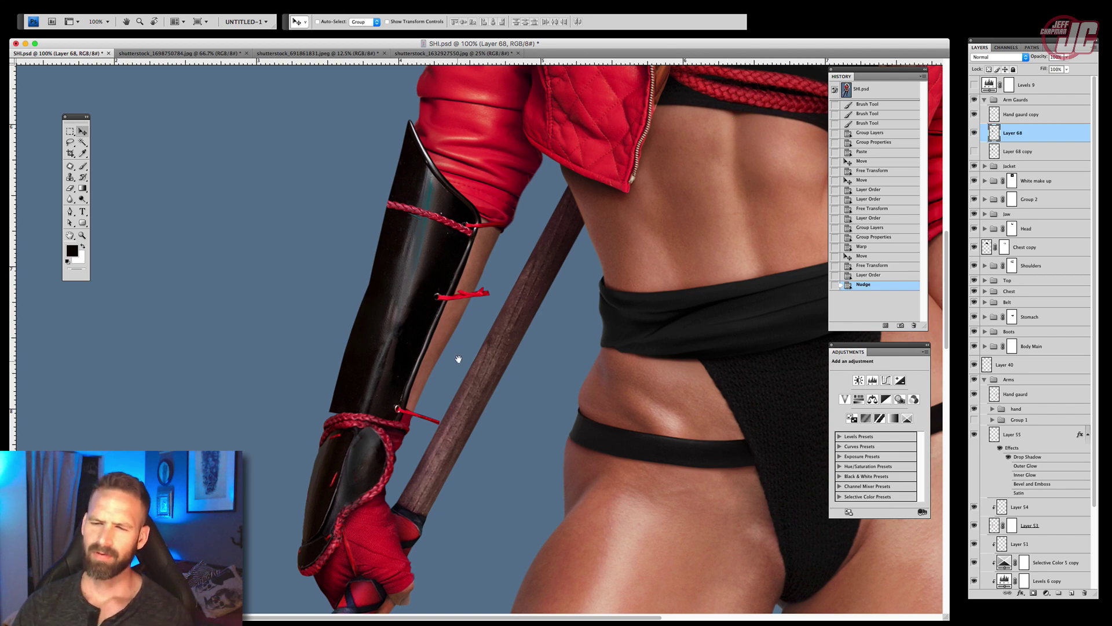
left_click_drag(458, 359, 423, 279)
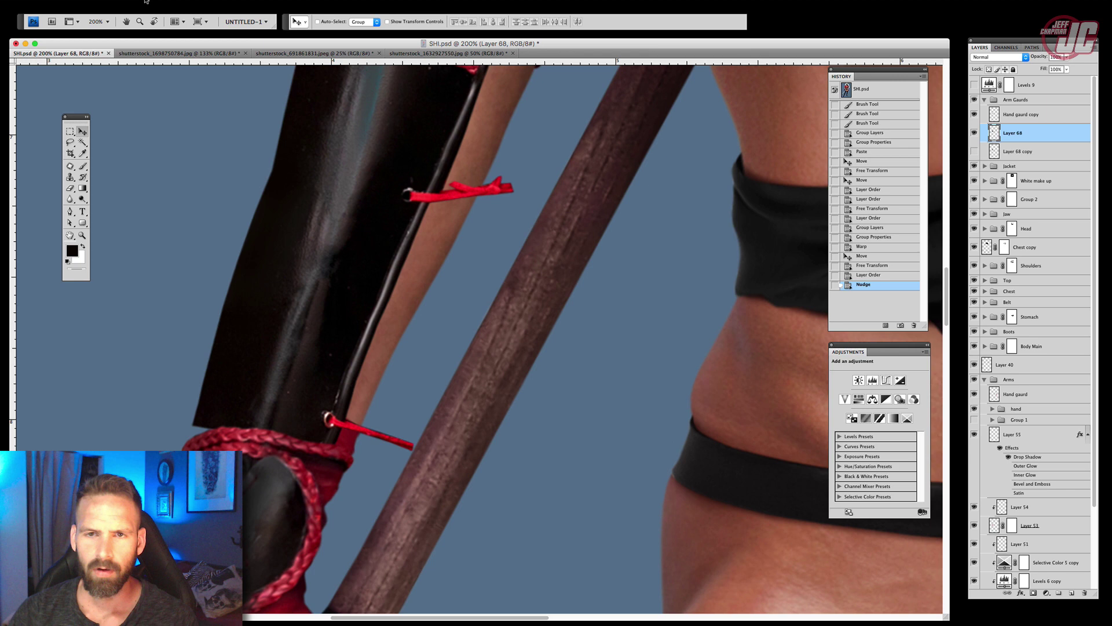
Liquify the forearm armor layer with brush size 61, bending the loose ends of the two lower red cords to wrap around the arm
left_click(146, 0)
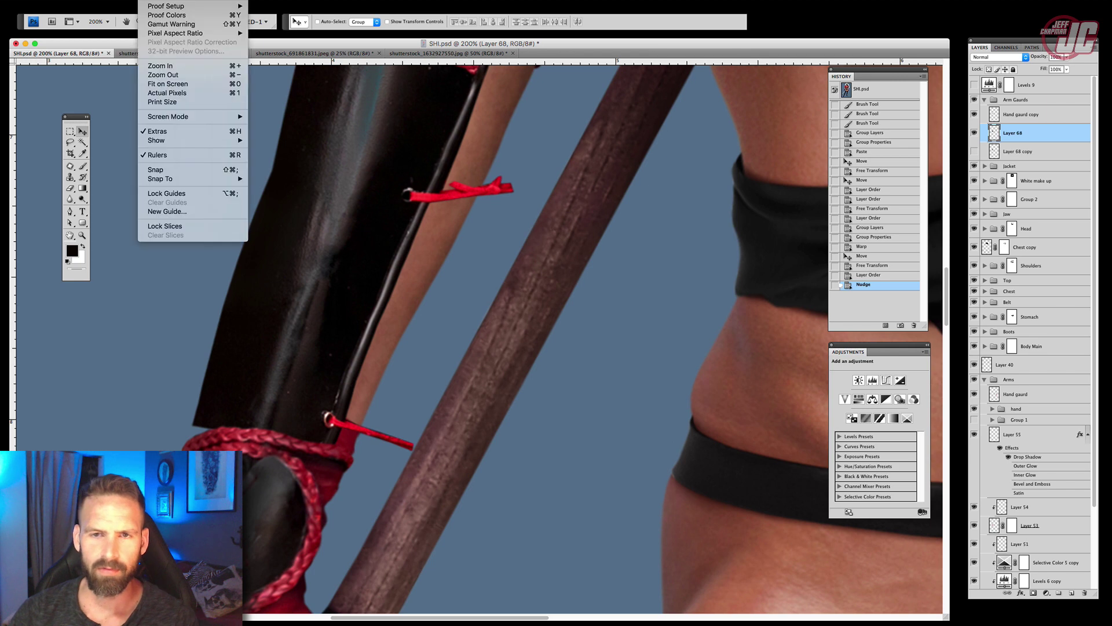
mouse_move(134, 1)
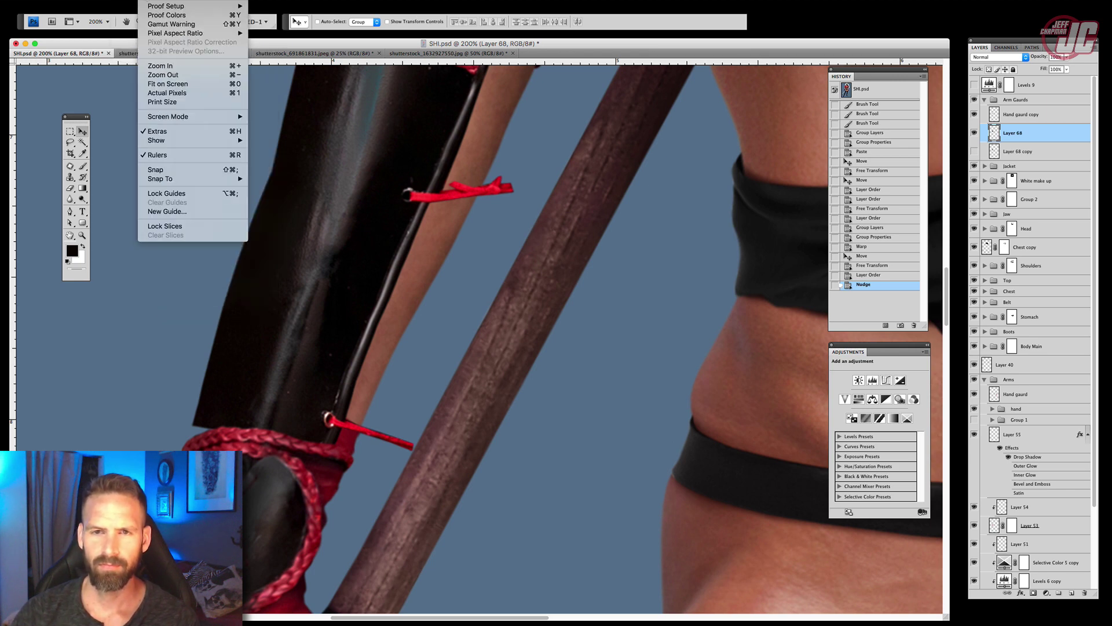
left_click(137, 44)
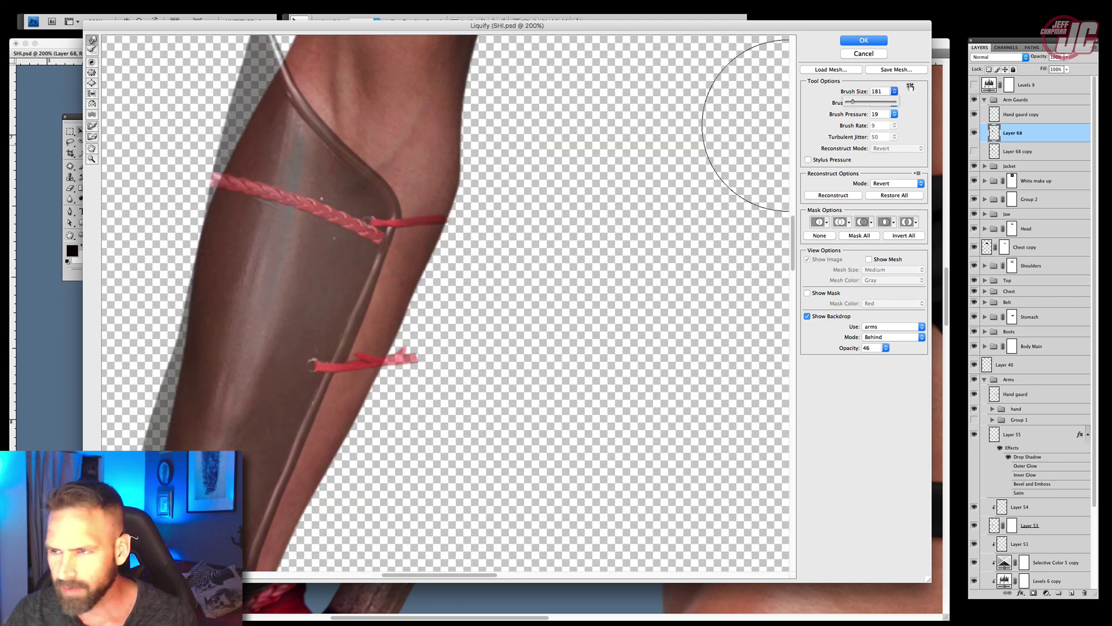
left_click_drag(894, 91, 864, 103)
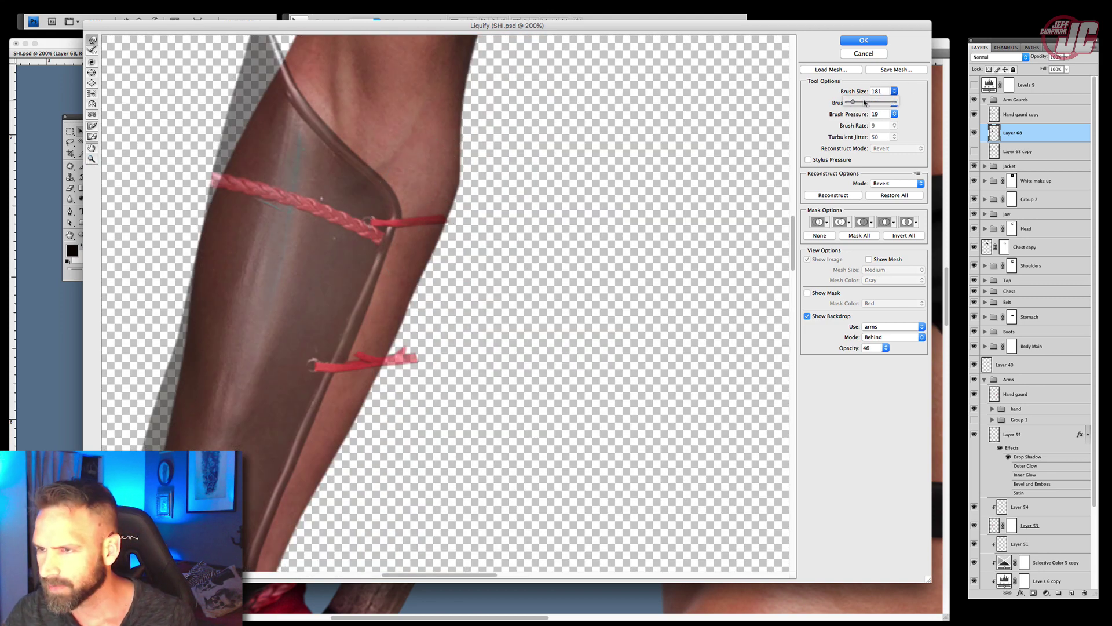
mouse_move(419, 370)
left_mouse_down()
mouse_move(410, 343)
mouse_move(428, 347)
mouse_move(408, 313)
left_mouse_up()
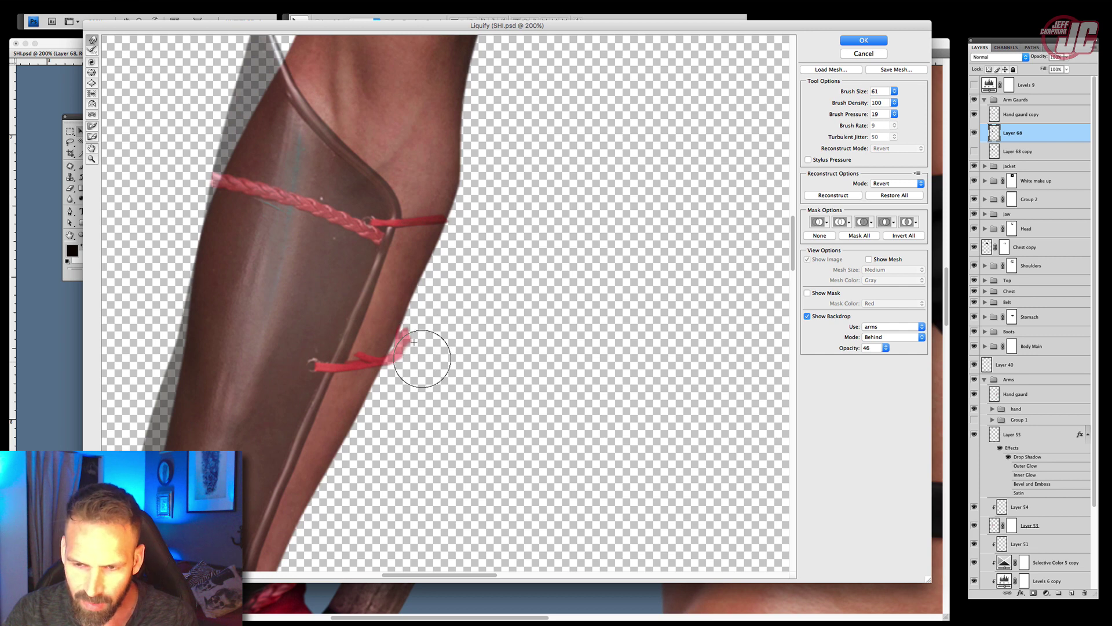
left_click_drag(423, 360, 405, 356)
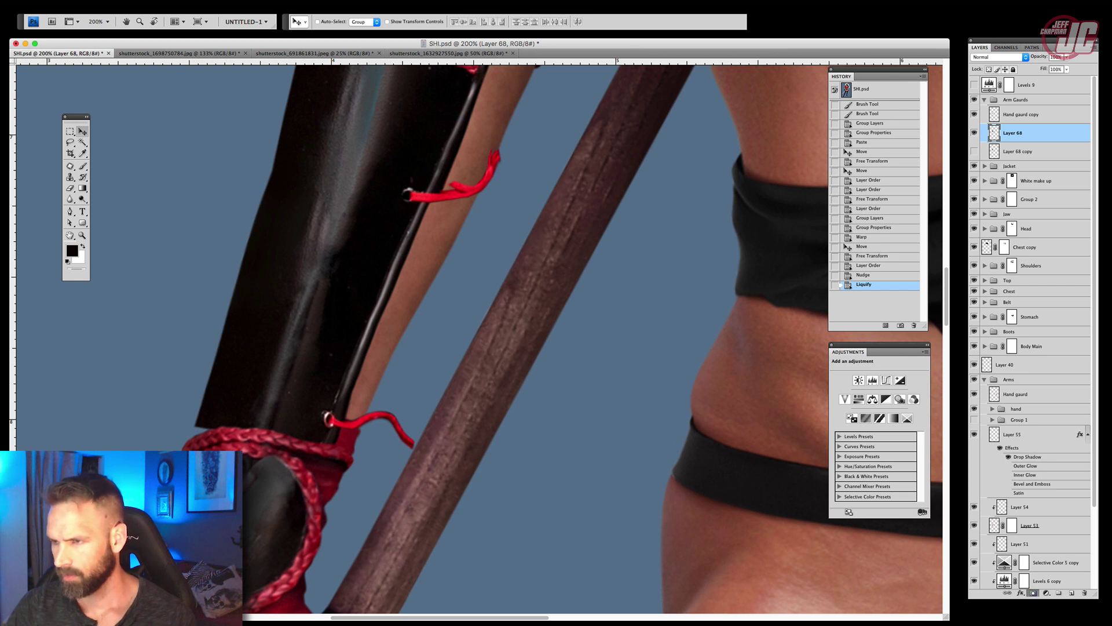
Add a layer mask to the forearm armor and paint out the red cord ends extending past the arm with a black brush at 100% opacity
left_click(1033, 592)
key("b")
right_click(509, 182)
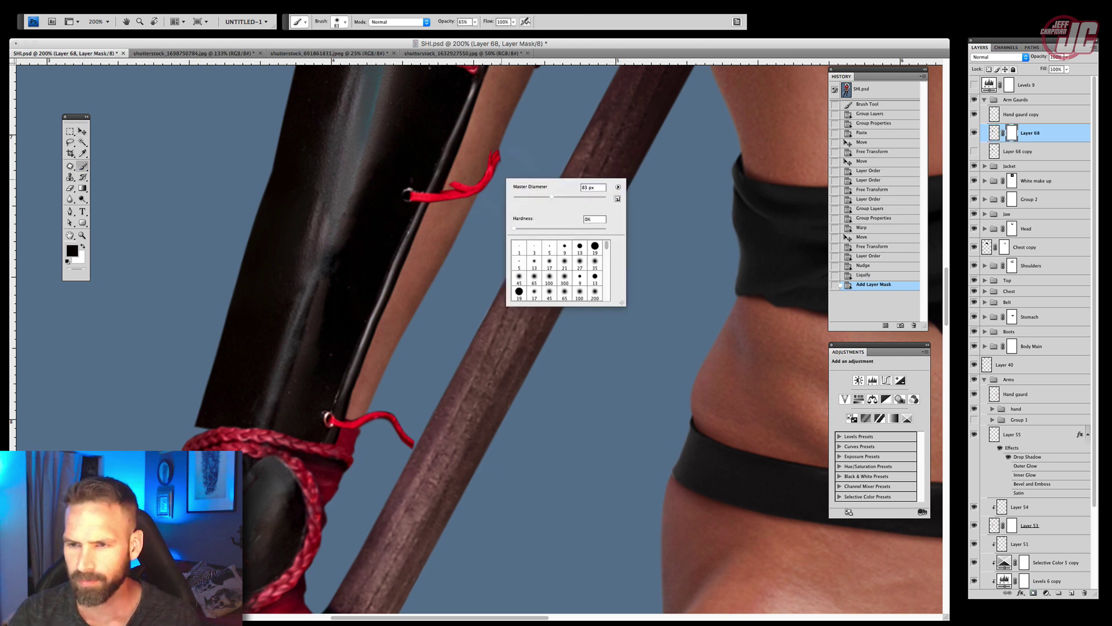
left_click_drag(475, 22, 496, 31)
left_click(475, 156)
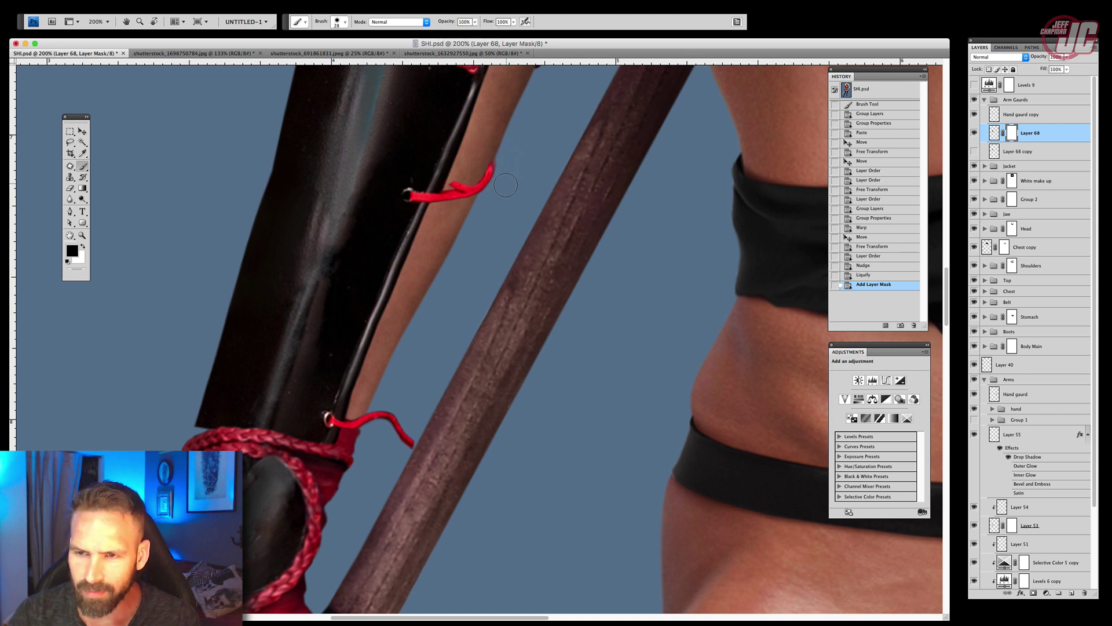
left_click(489, 256)
scroll(435, 290, "down", 4)
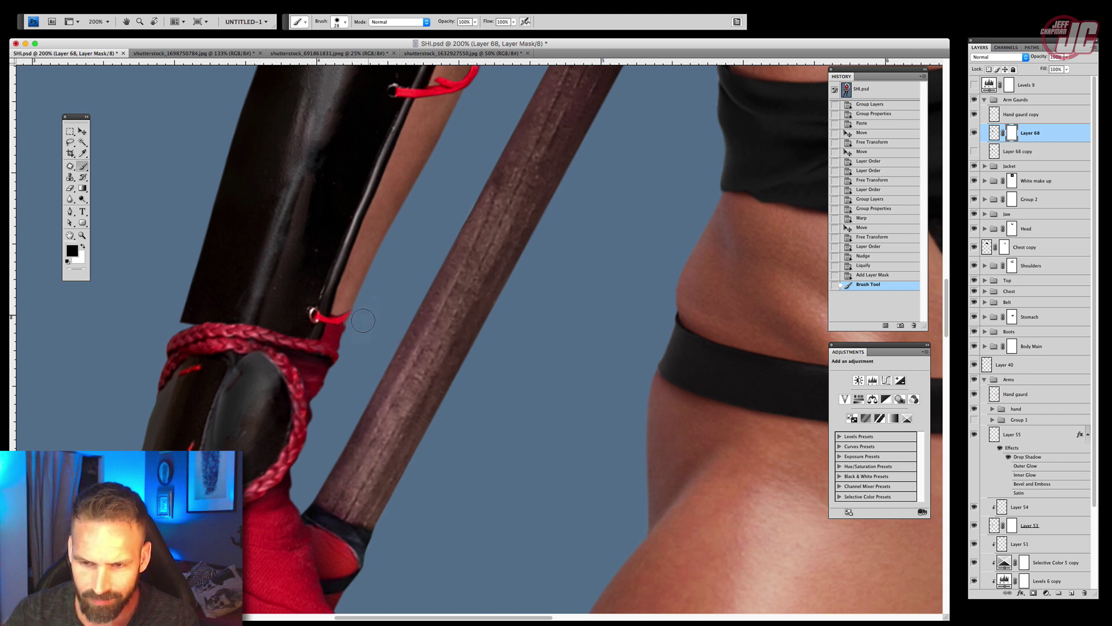
left_click(372, 291)
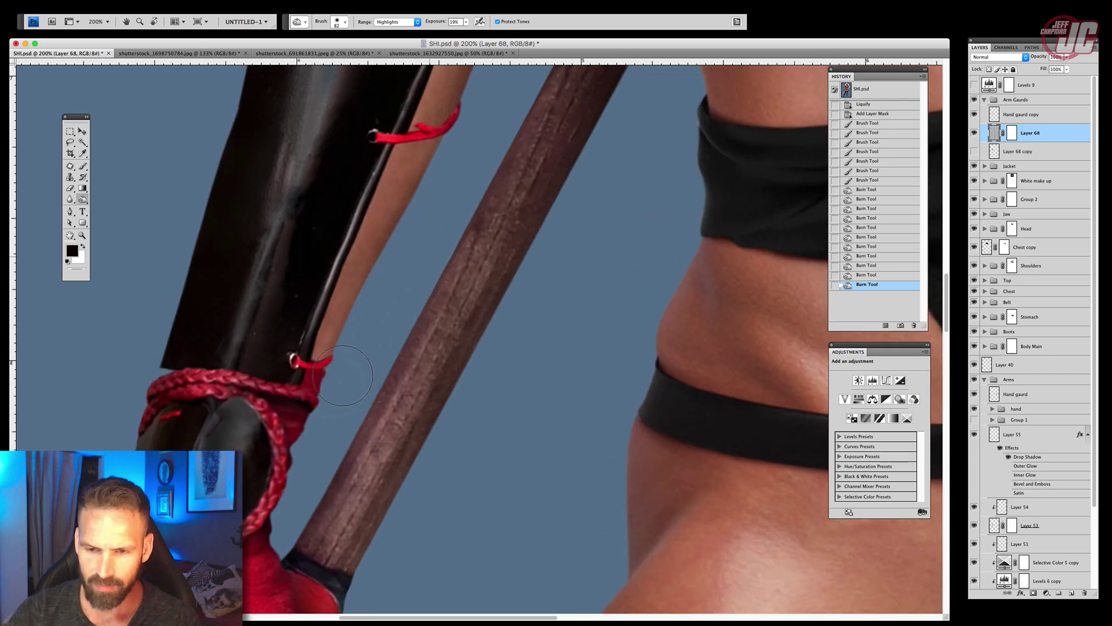
Darken the red cord ends where they wrap around the forearm, using the Burn tool on Highlights at 19% exposure
left_click_drag(404, 292, 379, 391)
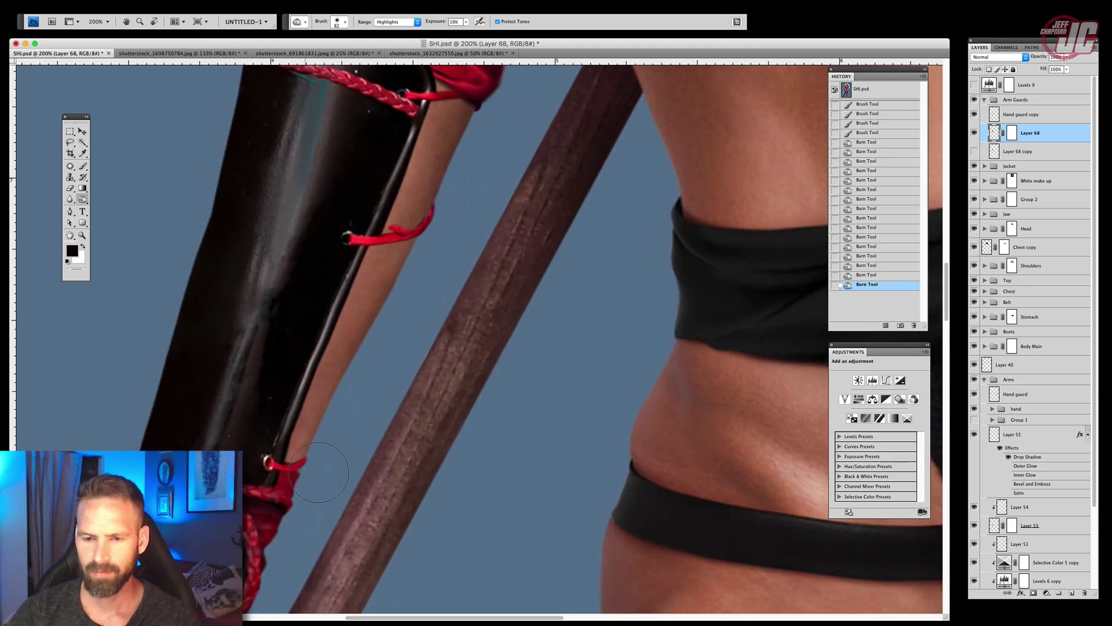
left_click_drag(319, 472, 319, 470)
left_click_drag(407, 347, 370, 451)
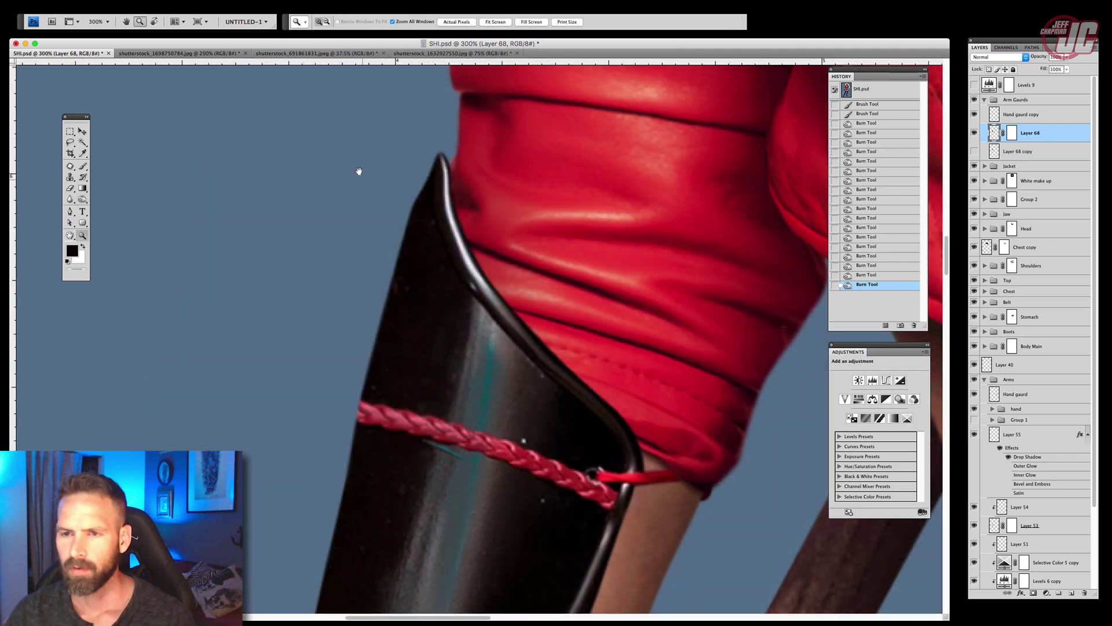
scroll(359, 171, "down", 10)
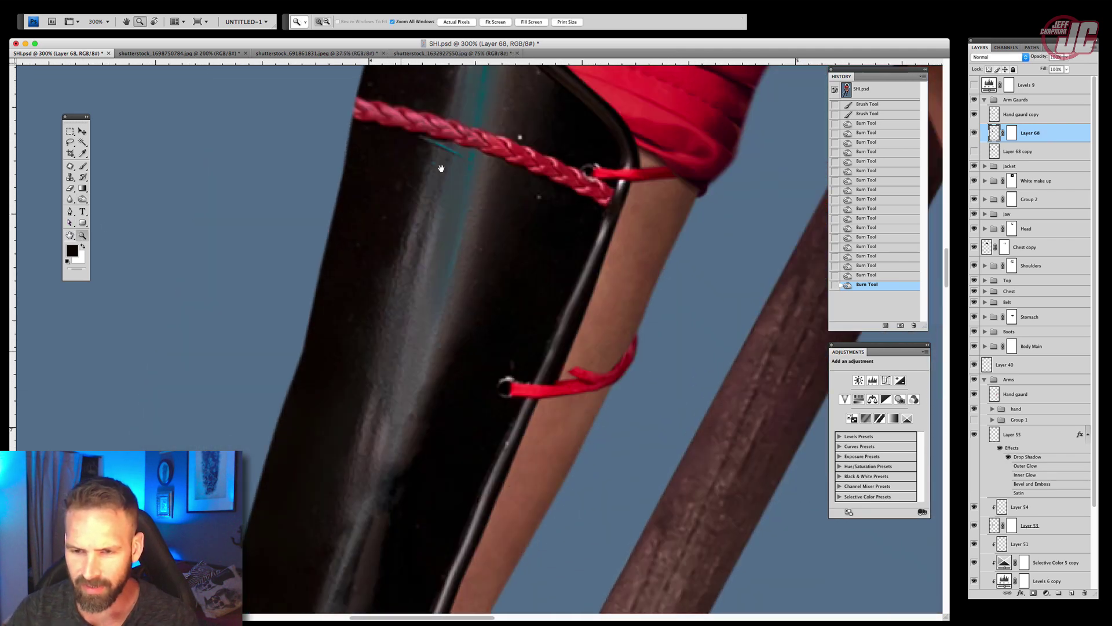
Start a pen path at the black arm guard's upper tip and trace it just inside the outer edge toward the wrist
left_click_drag(387, 371, 445, 110)
left_click_drag(378, 243, 325, 512)
left_click_drag(481, 174, 439, 441)
left_click_drag(470, 135, 440, 332)
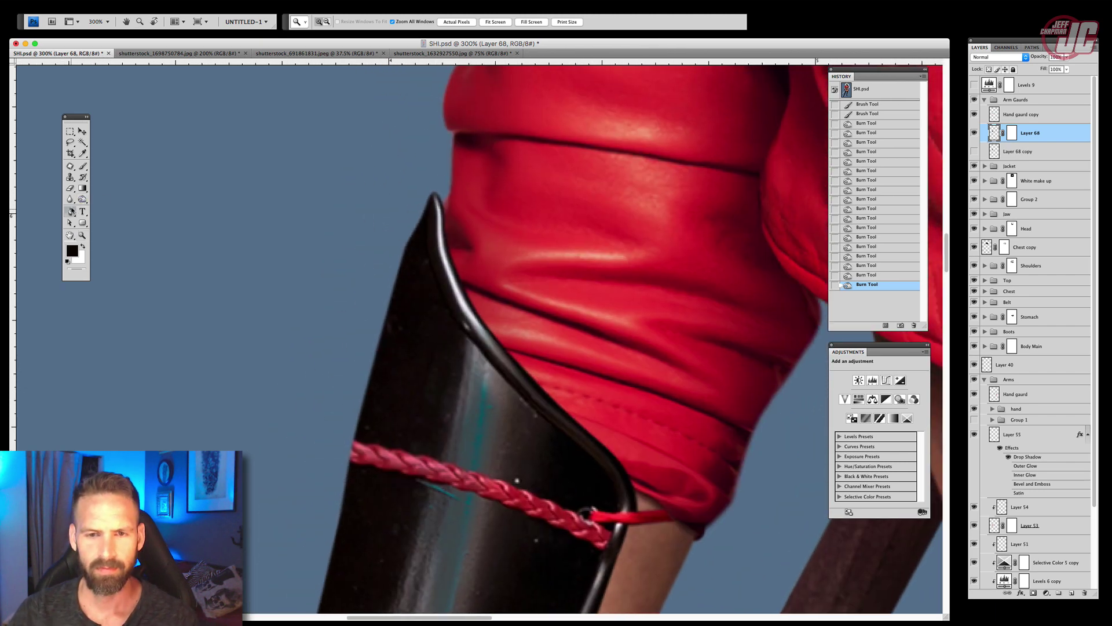
left_click(70, 211)
scroll(373, 167, "down", 2)
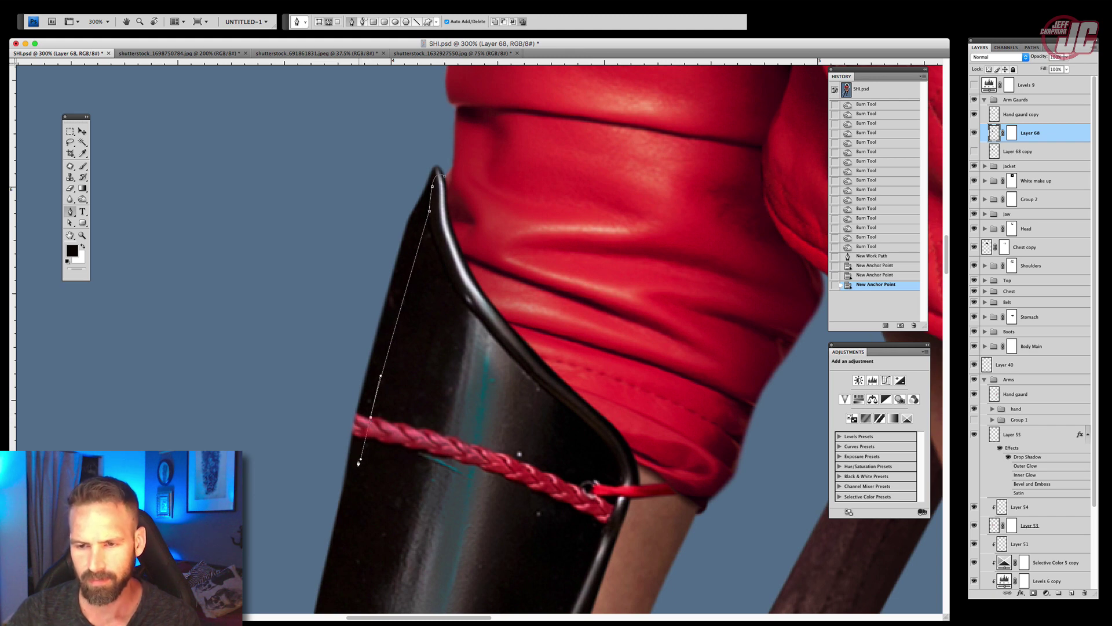
scroll(359, 463, "down", 7)
left_click(360, 426)
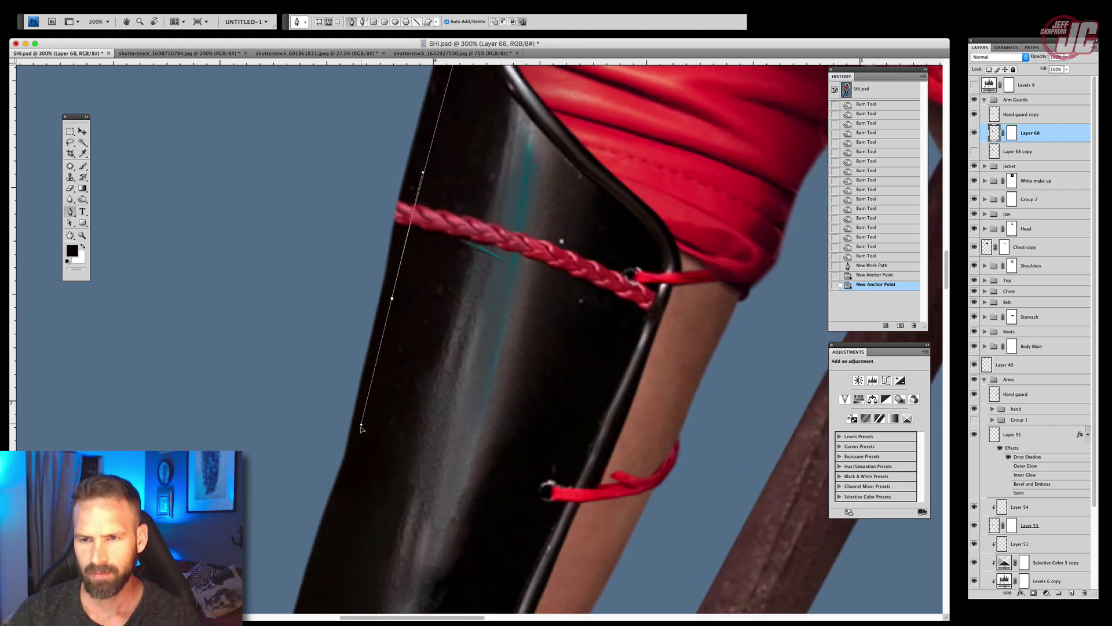
left_click_drag(359, 432, 390, 178)
left_click_drag(338, 388, 321, 449)
left_click_drag(343, 378, 415, 161)
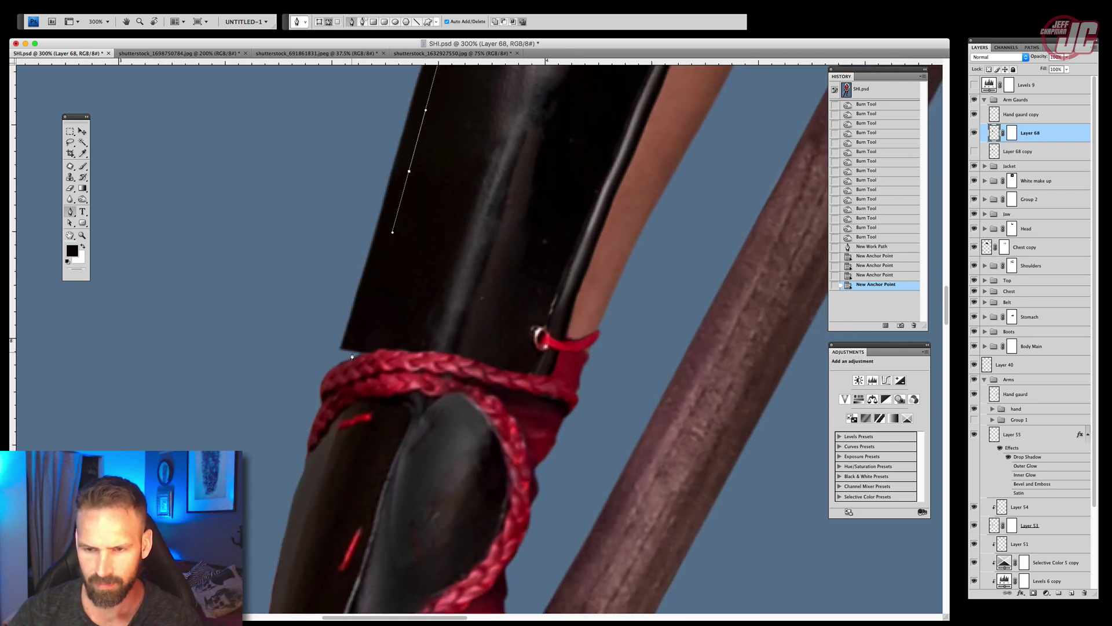
Extend the path around the wrist braid, back up through the background outside the arm guard, and close it at the tip
left_click_drag(353, 351, 343, 379)
left_click(314, 377)
left_click(304, 348)
left_click(322, 225)
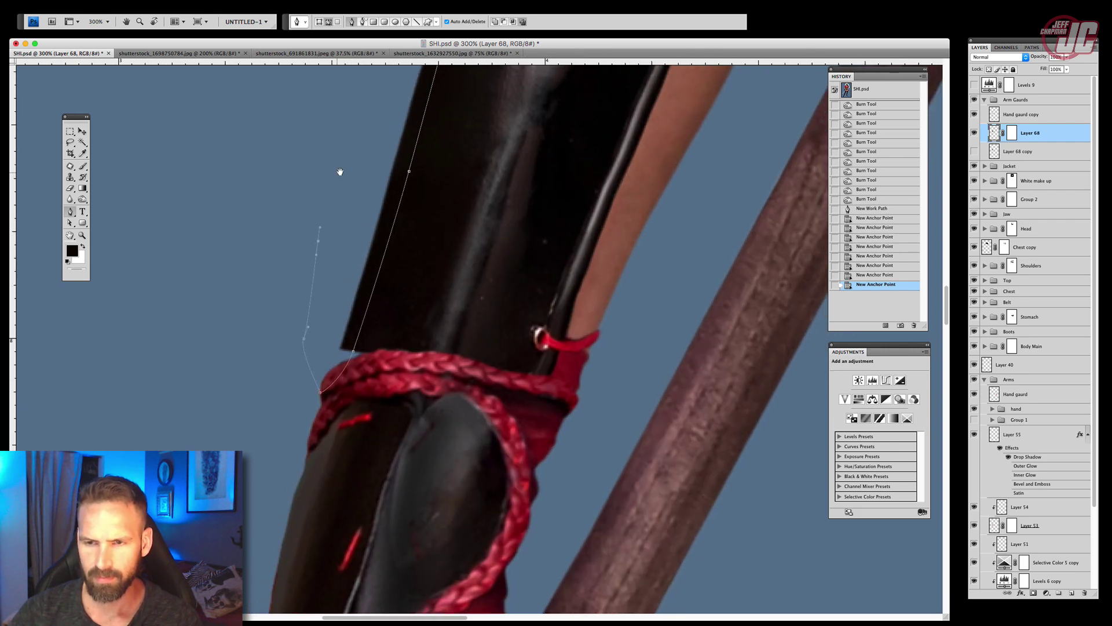
left_click_drag(340, 171, 286, 436)
left_click_drag(352, 81, 293, 430)
left_click(387, 233)
left_click(438, 163)
left_click(485, 131)
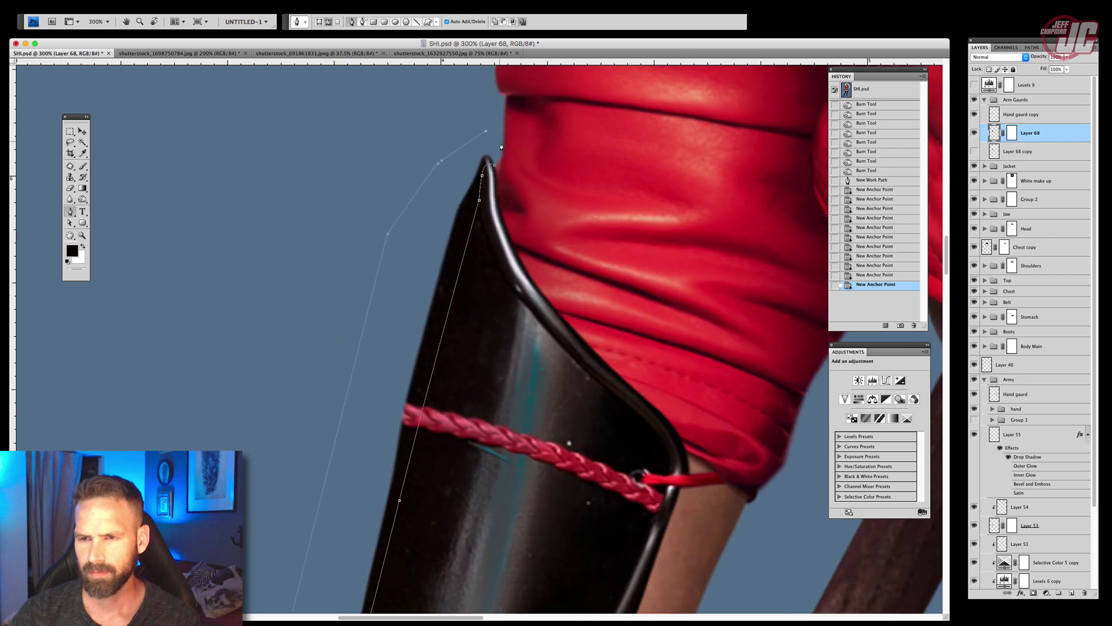
left_click(505, 157)
left_click(494, 169)
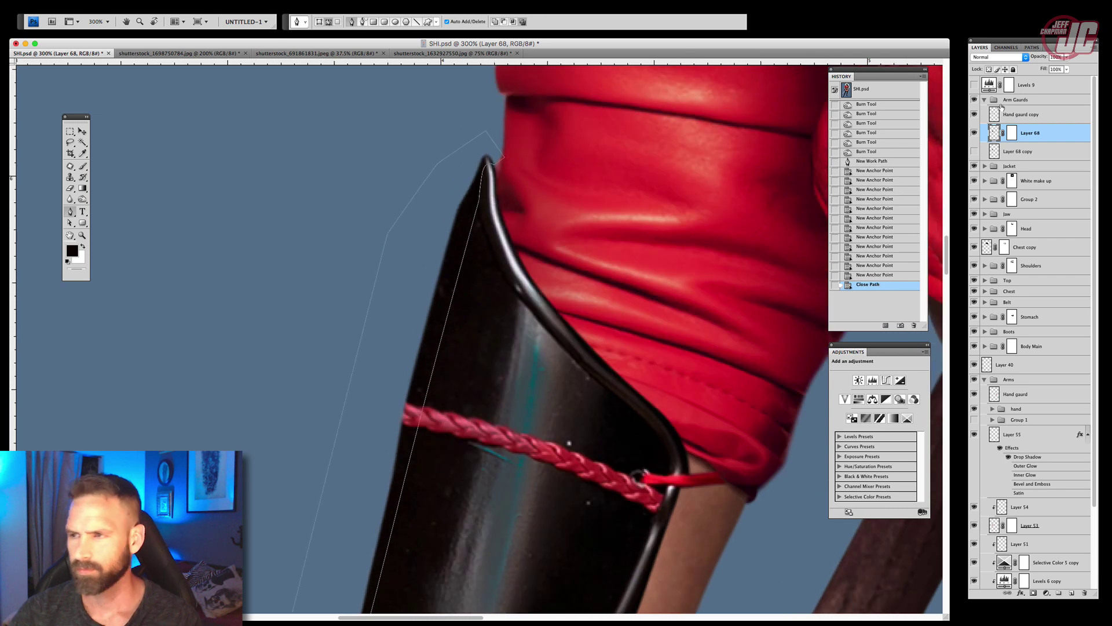
Convert the work path to a selection, delete the enclosed outer strip of the arm guard from Layer 68, and deselect
left_click(1033, 48)
left_click(1092, 47)
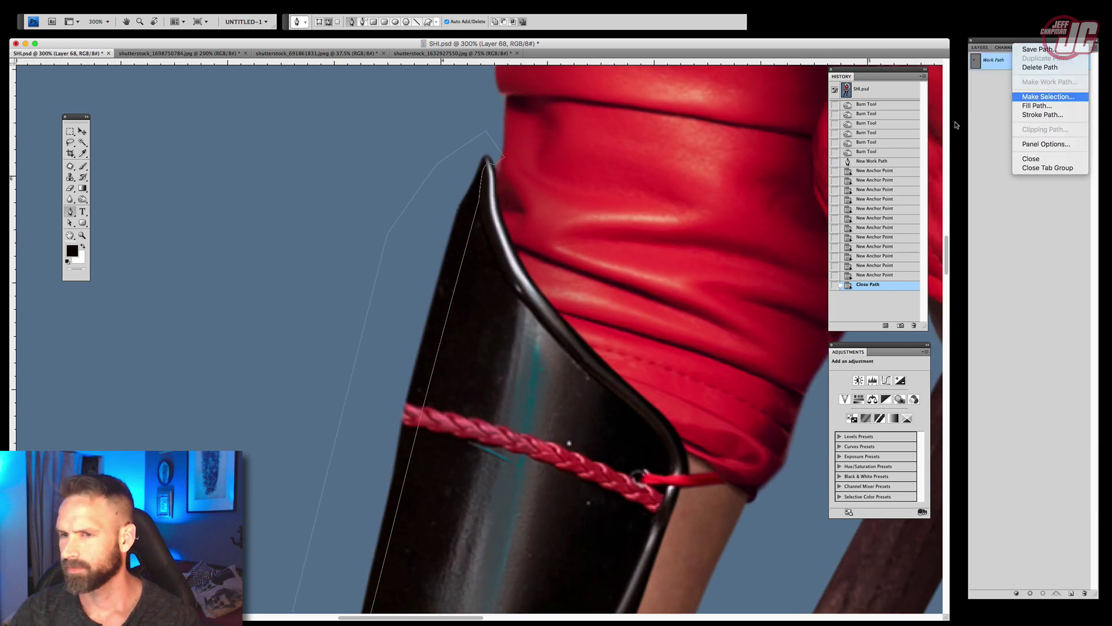
left_click(1042, 96)
left_click(520, 144)
left_click(979, 47)
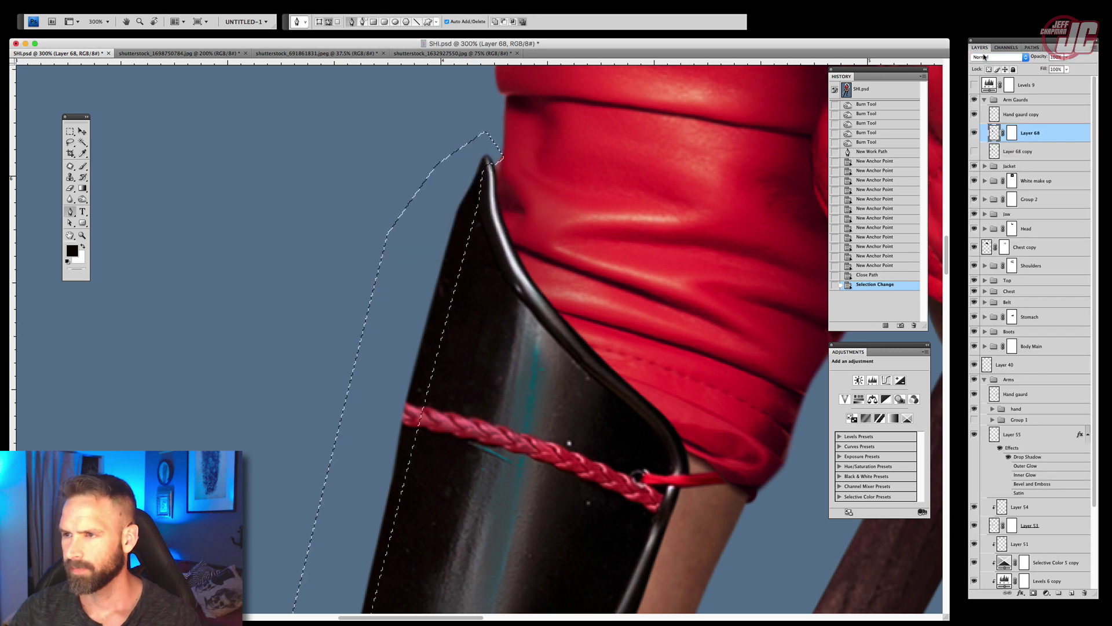
key("BackSpace")
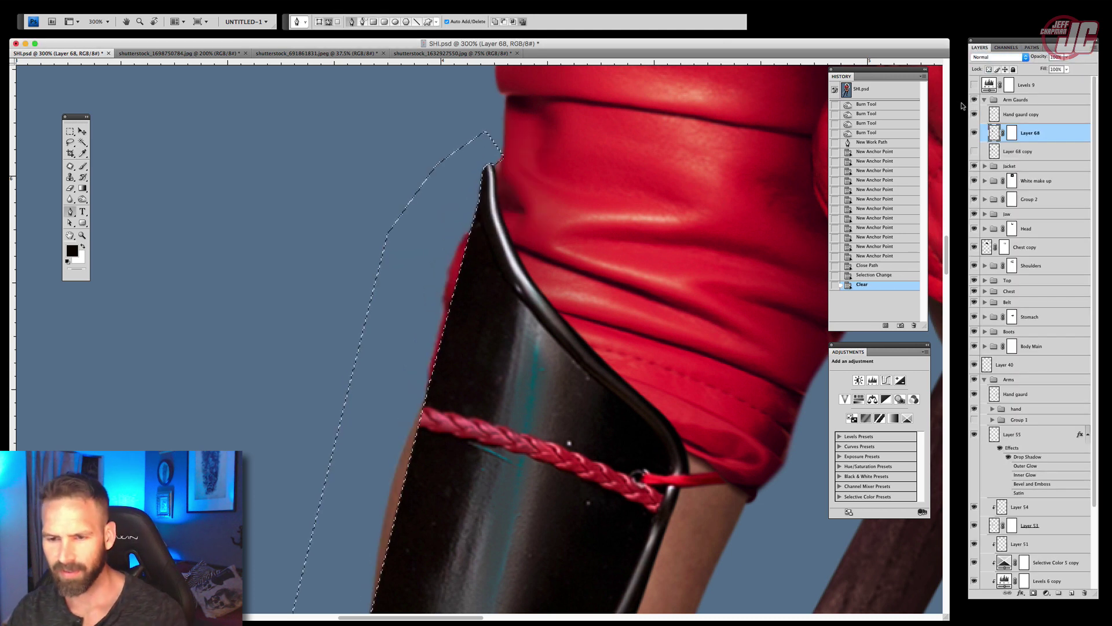
key("super+d")
Warp the arm guard on Layer 68, bulging its outer side outward to cover the exposed sleeve and forearm
left_click(82, 235)
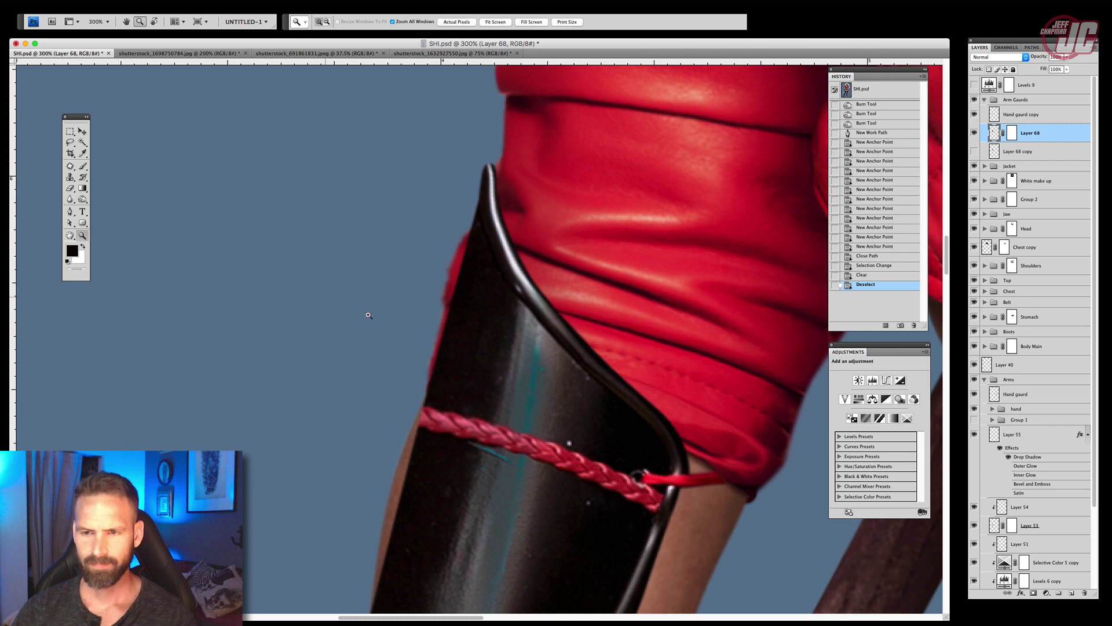
left_click(436, 389, "alt")
left_click(438, 389, "alt")
left_click(439, 389, "alt")
left_click(441, 389, "alt")
left_click(365, 306)
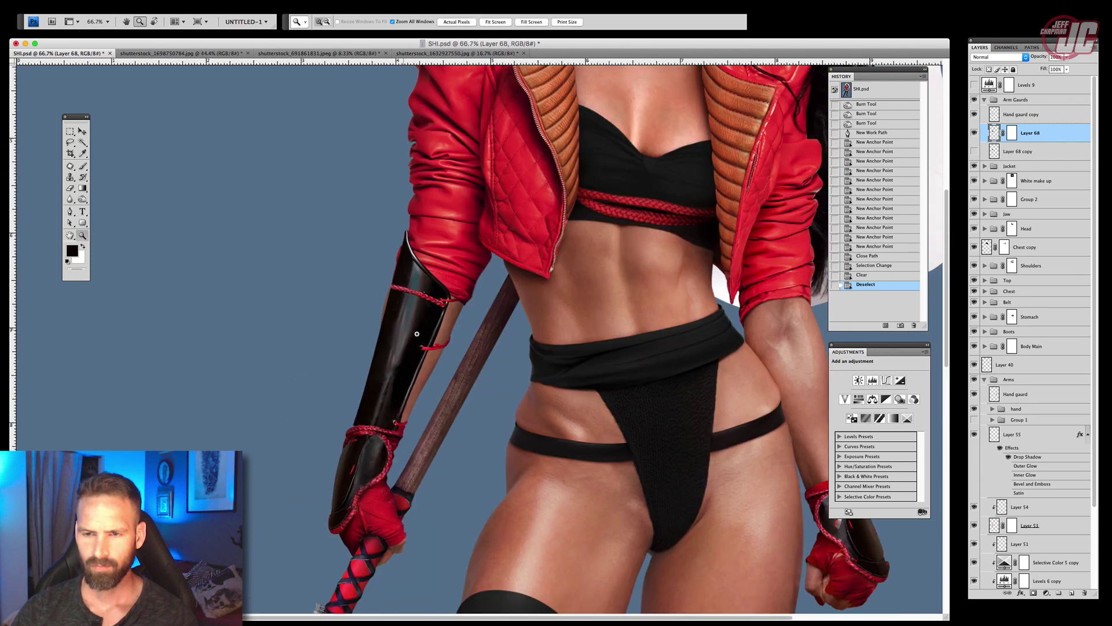
left_click(412, 331)
left_click(82, 131)
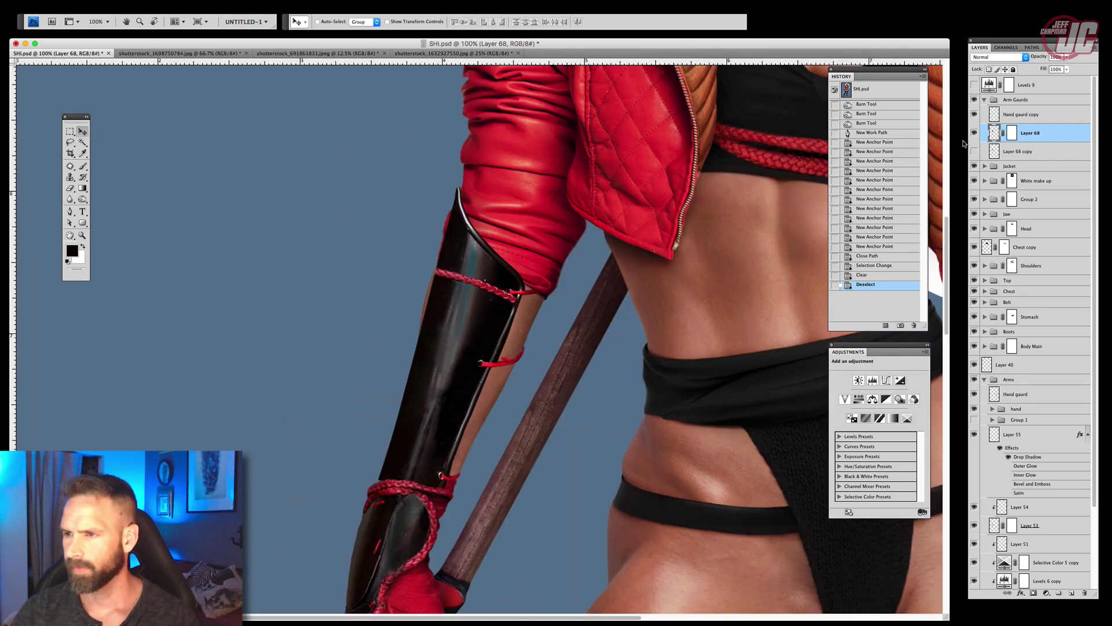
left_click(26, 1)
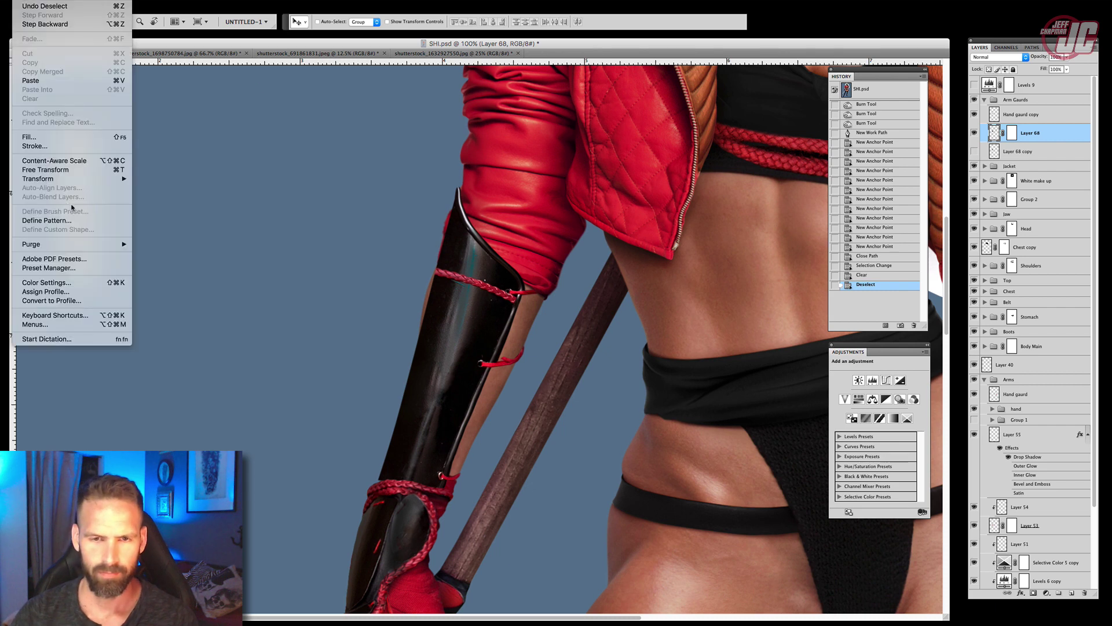
mouse_move(65, 179)
left_click(171, 239)
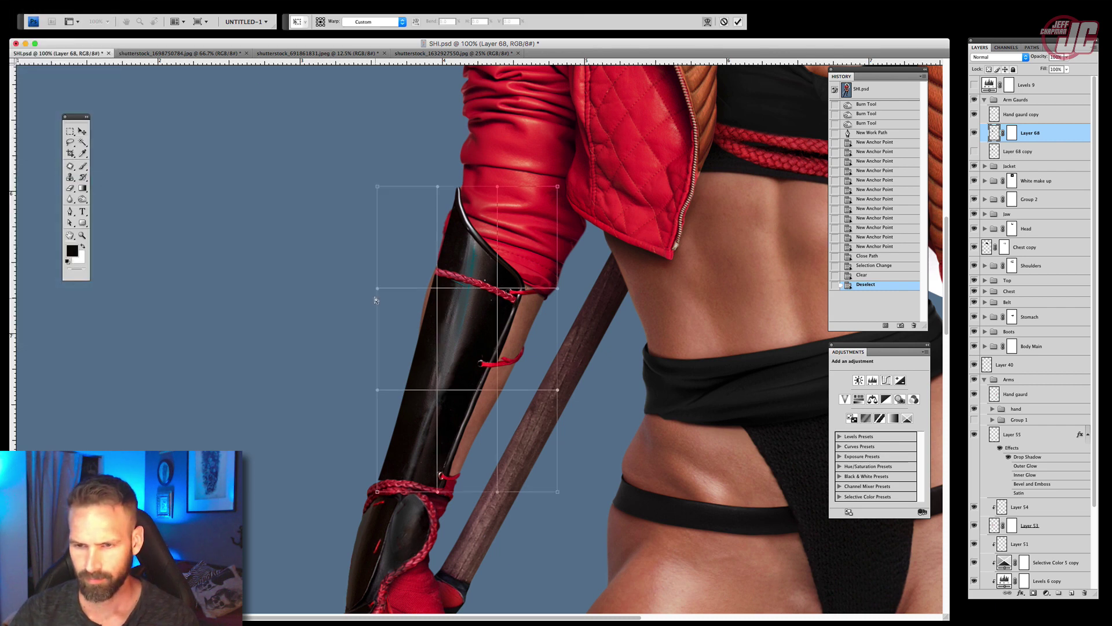
left_click_drag(376, 291, 345, 288)
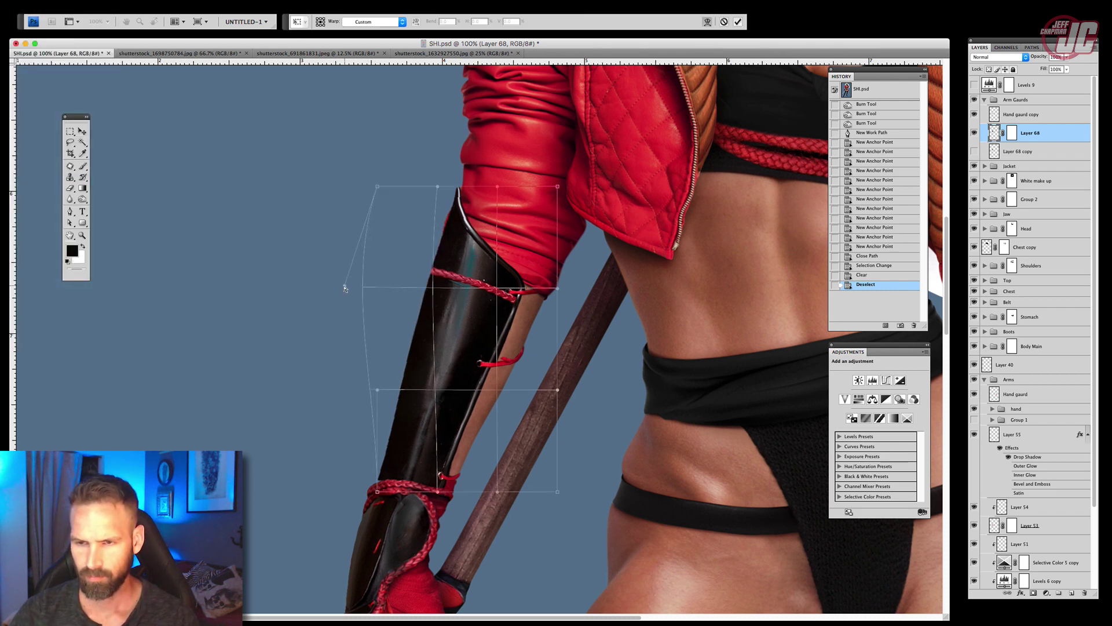
left_click_drag(435, 188, 423, 187)
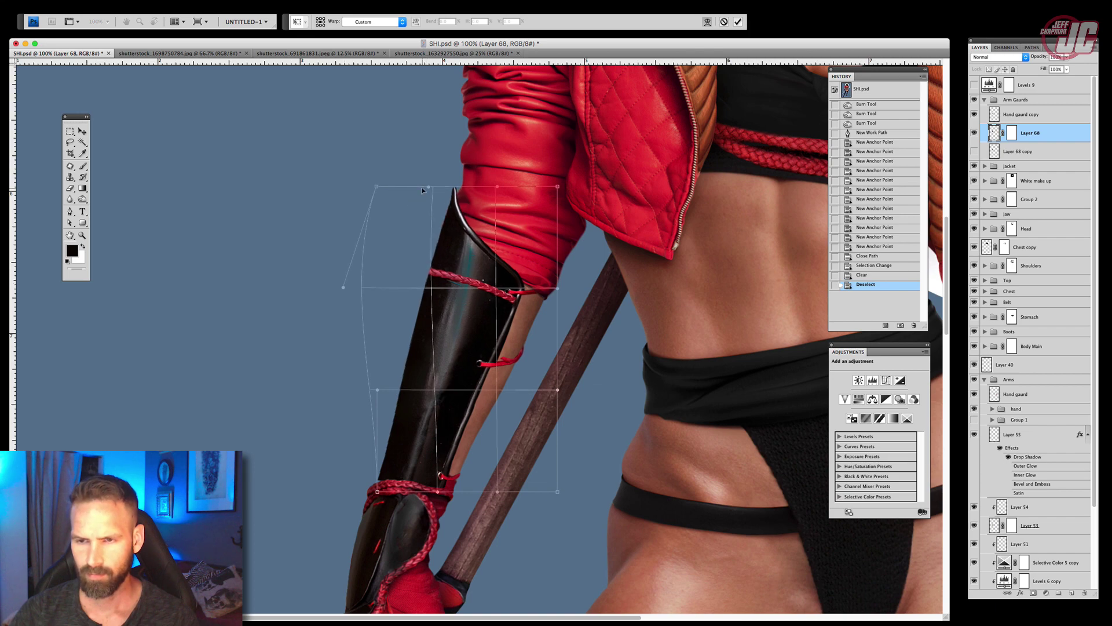
left_click_drag(377, 390, 370, 391)
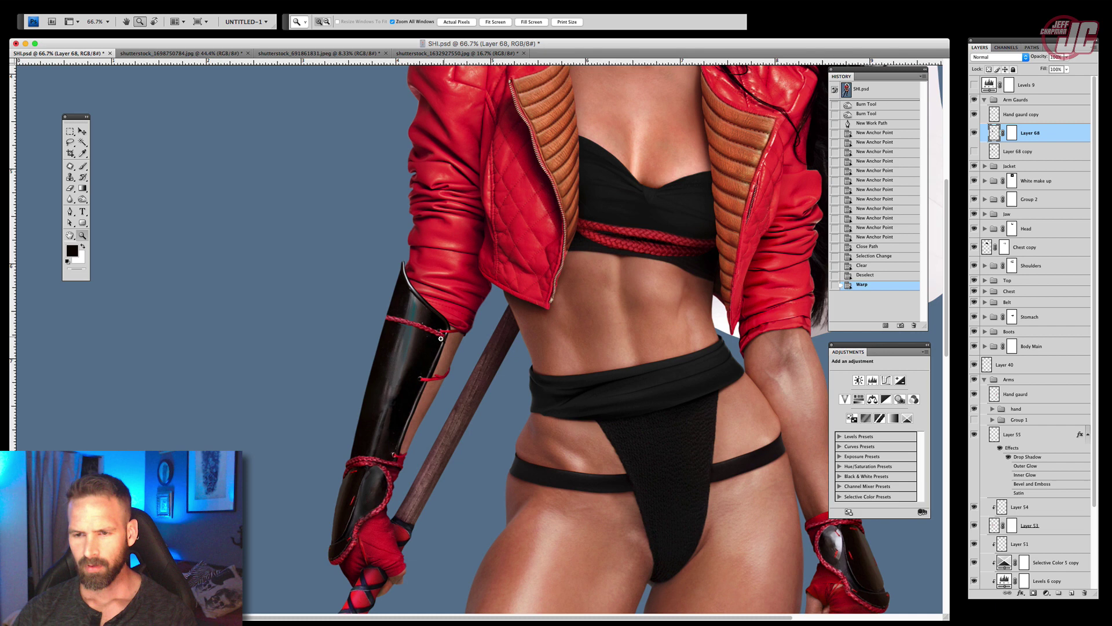
Switch to shutterstock_1632927550.jpg, zoom in on the red braided cord above the gold flower emblem, and remove the existing selection
left_click(441, 338)
left_click(441, 350)
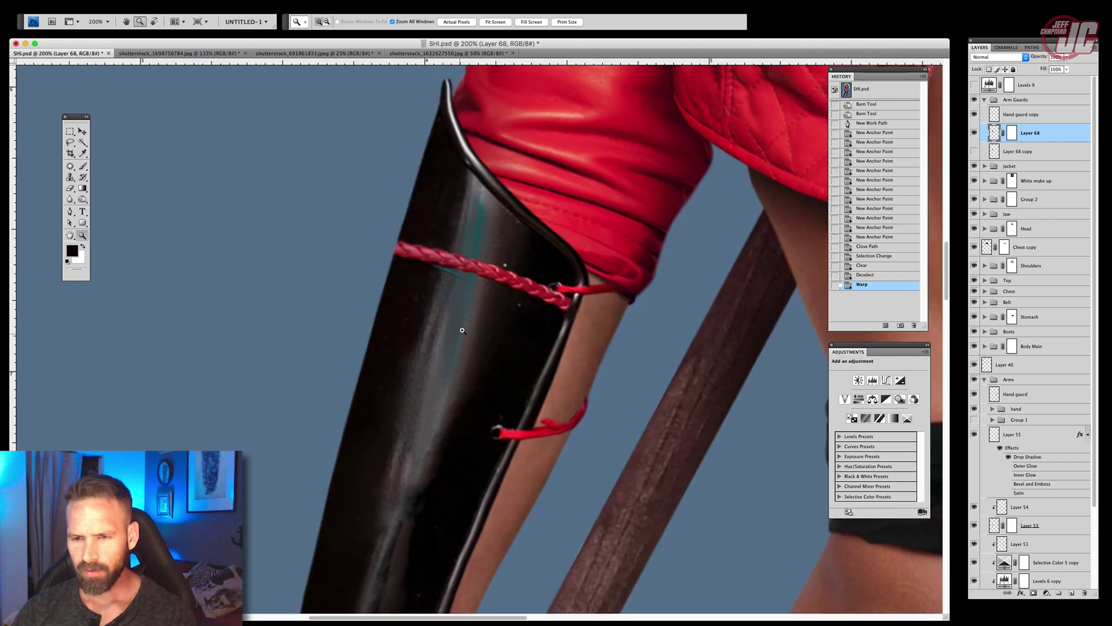
left_click(473, 301)
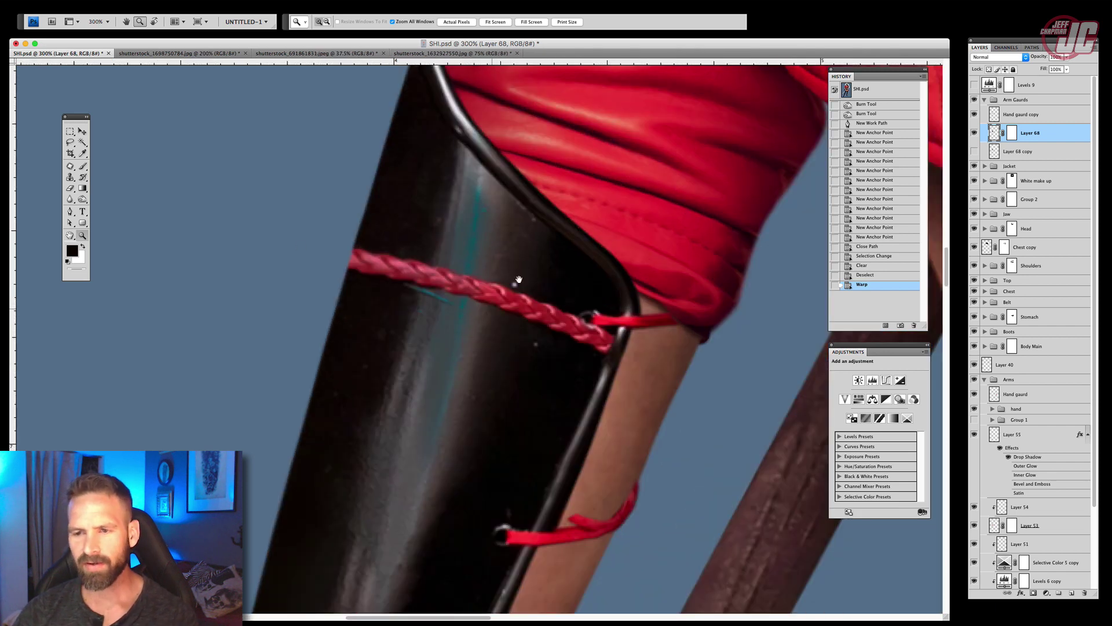
left_click_drag(518, 279, 562, 241)
scroll(436, 247, "down", 4)
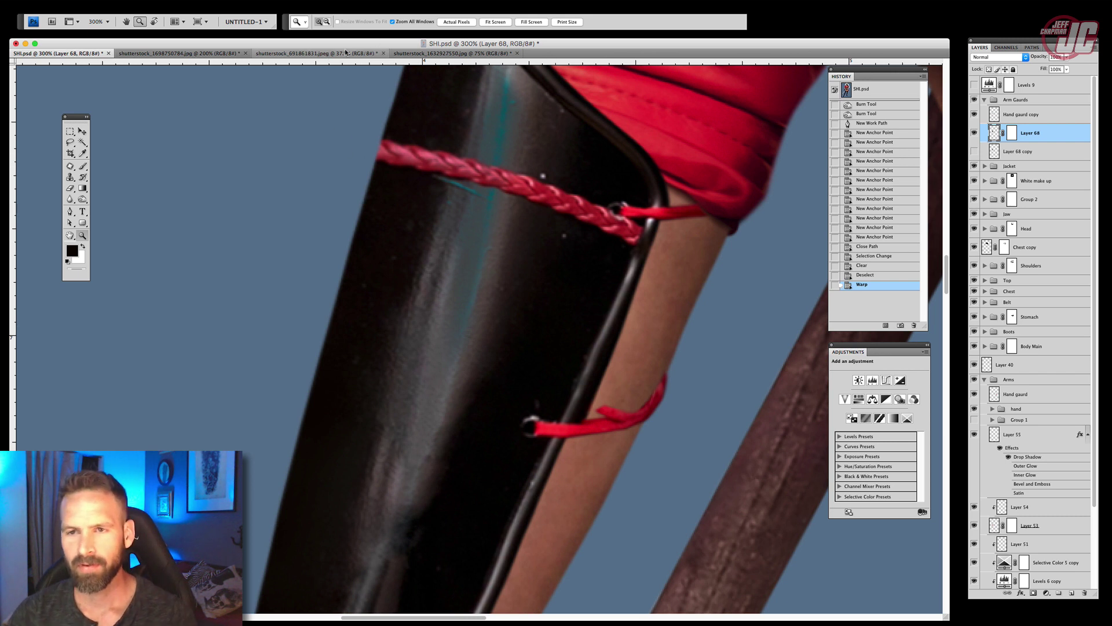
left_click(455, 54)
scroll(414, 244, "down", 5)
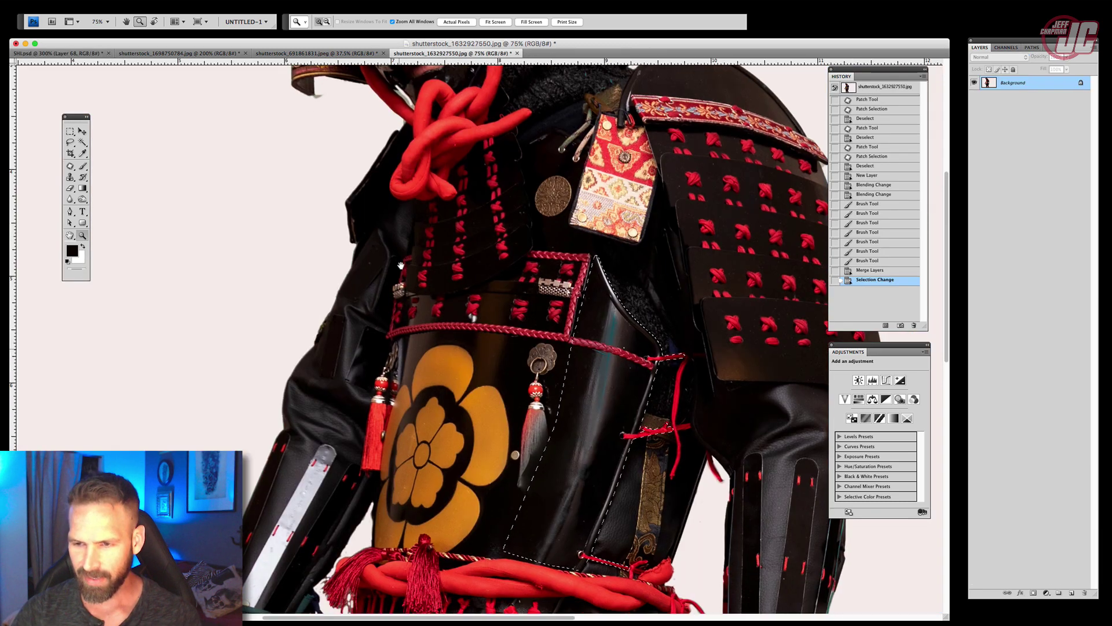
left_click(425, 289)
left_click(451, 306)
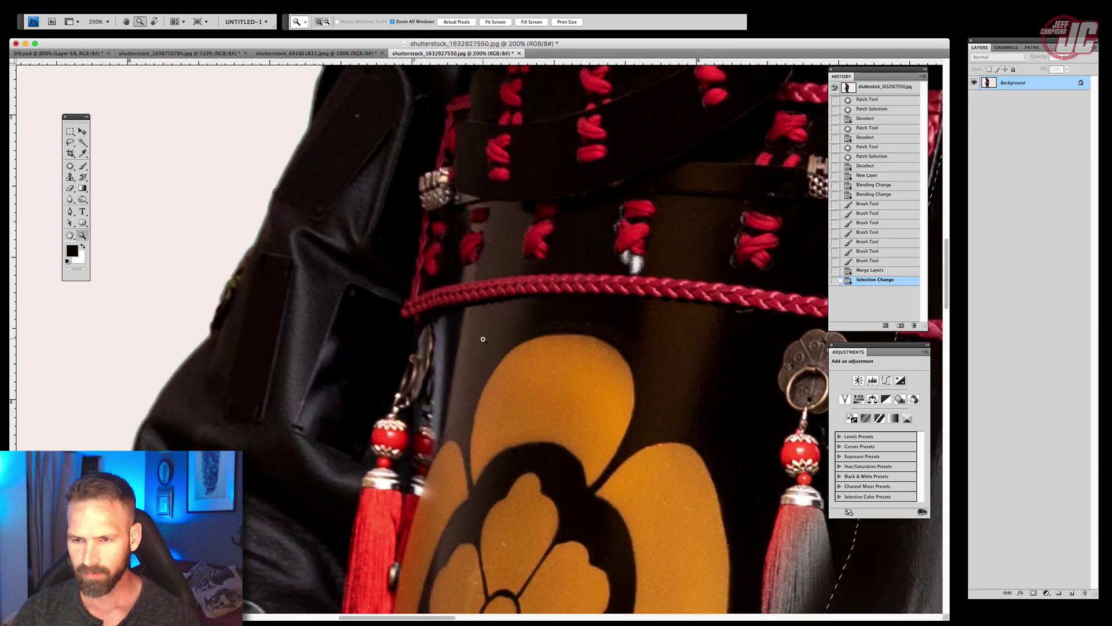
left_click(461, 332)
key("ctrl+d")
Outline the outer end of the red braided cord above the gold flower with the Pen tool and copy that piece
left_click(70, 212)
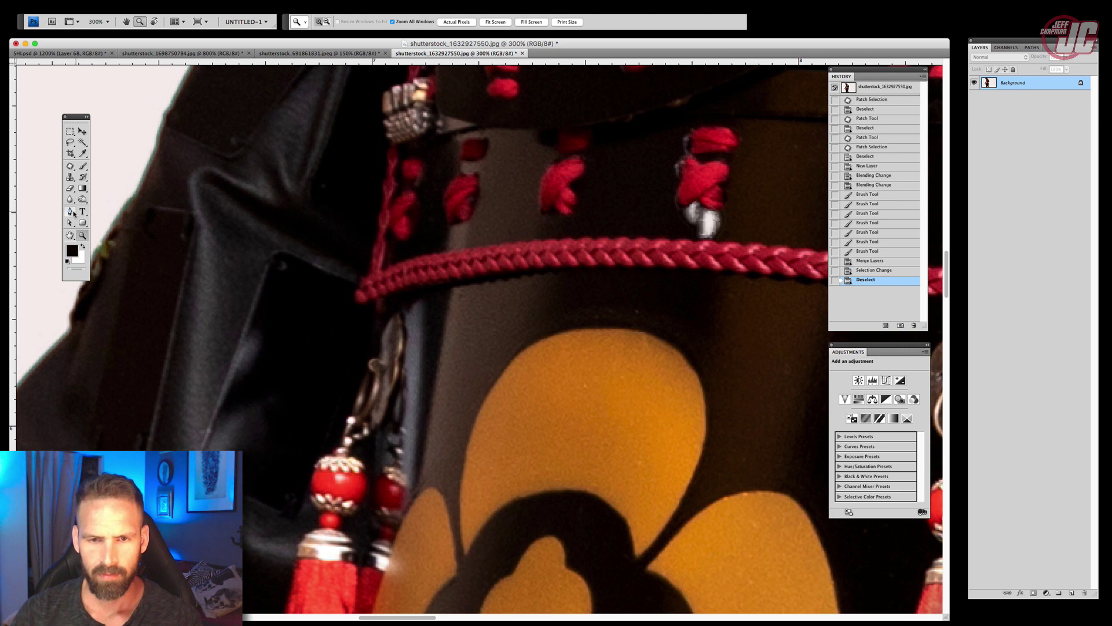
left_click(358, 283)
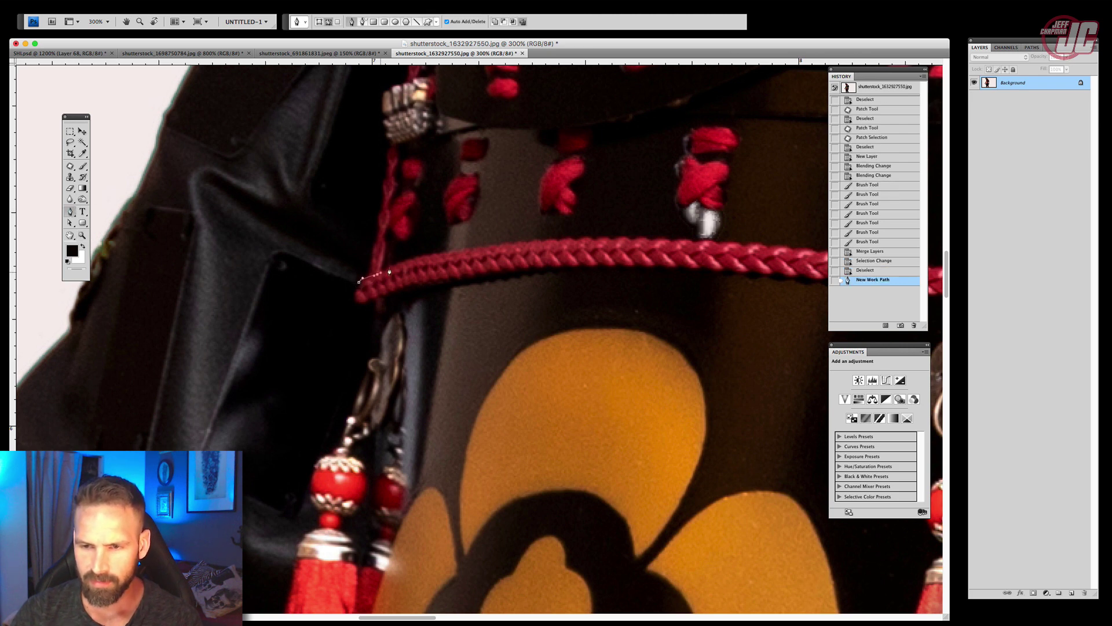
left_click(377, 273)
left_click(403, 262)
left_click(422, 259)
left_click(445, 254)
left_click(480, 250)
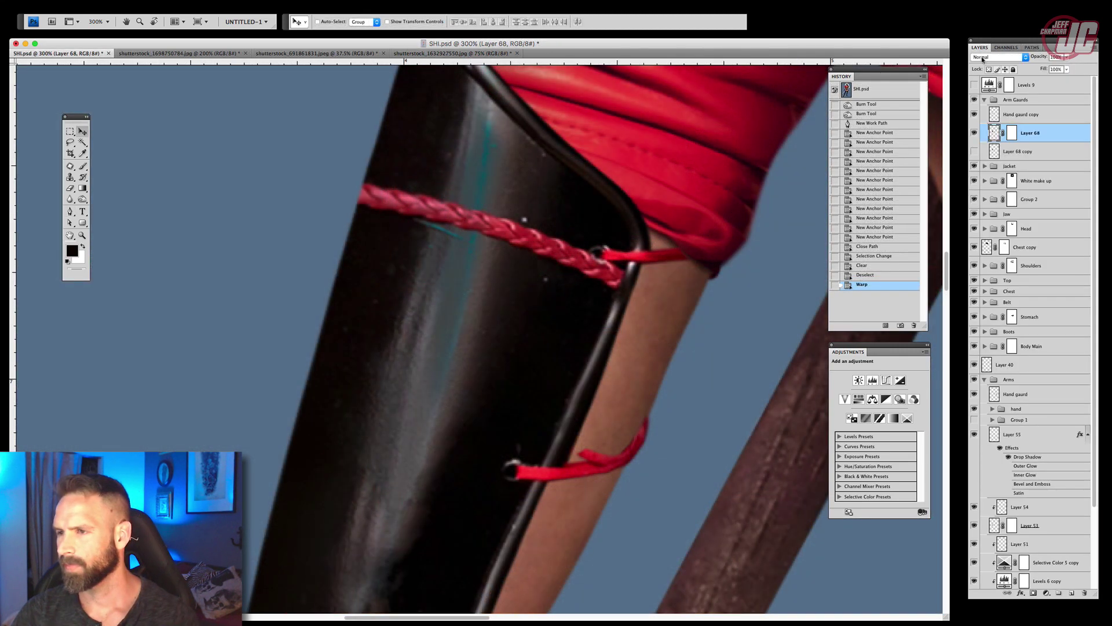
Paste the braid piece into SHI.psd above Layer 68, move it over the arm guard's upper cord, and rotate it to match
key("ctrl+v")
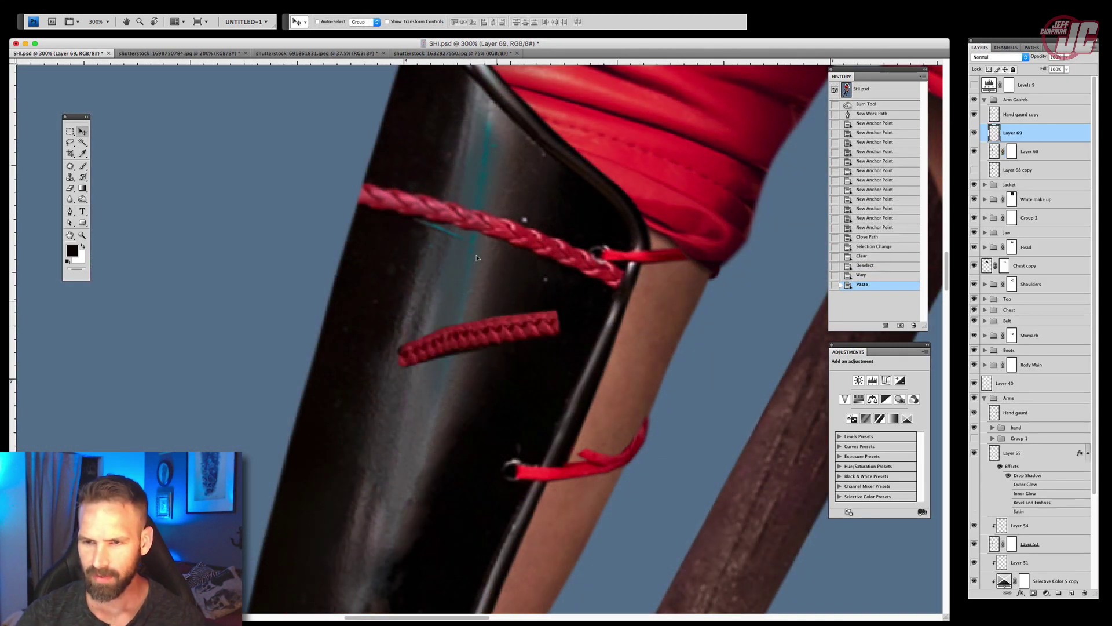
left_click_drag(505, 313, 428, 196)
key("ctrl+t")
left_click_drag(509, 150, 528, 182)
left_click_drag(443, 221, 451, 223)
key("Return")
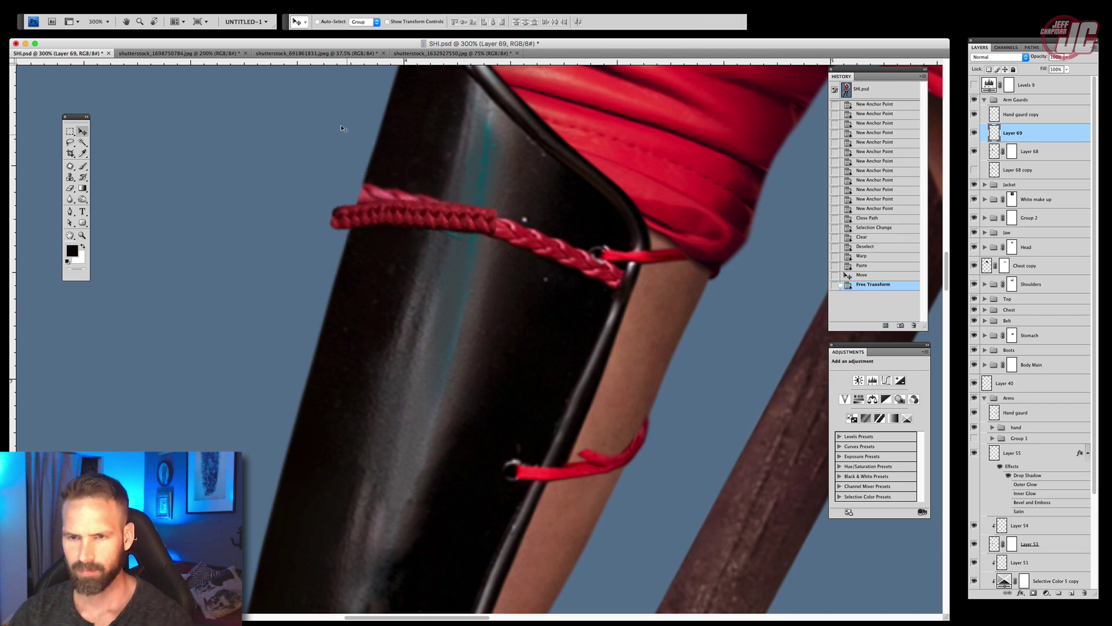
Warp the pasted braid so its outer end curves down around the arm guard's edge and its inner end meets the existing cord
left_click(56, 8)
mouse_move(75, 179)
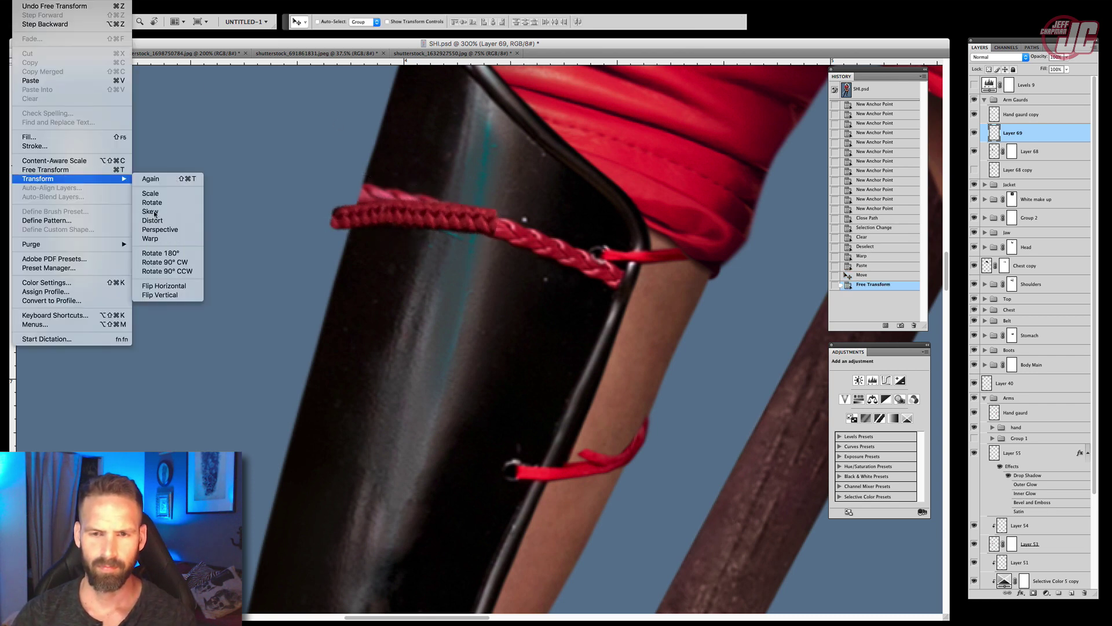
left_click(155, 234)
left_click_drag(329, 237, 337, 251)
left_click_drag(331, 206, 348, 238)
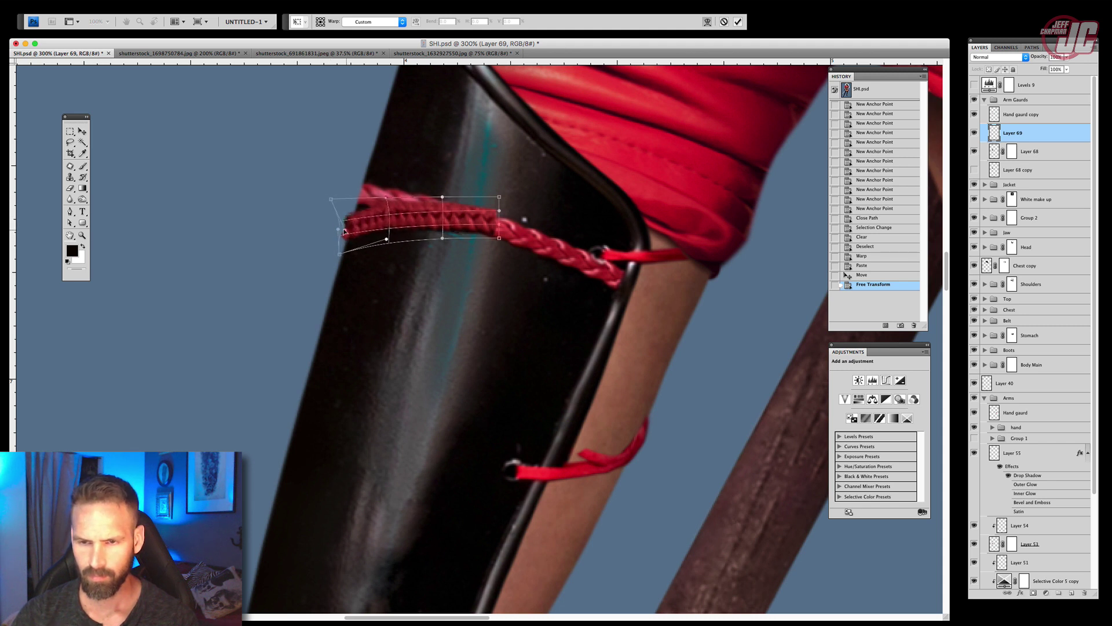
left_click_drag(332, 199, 343, 200)
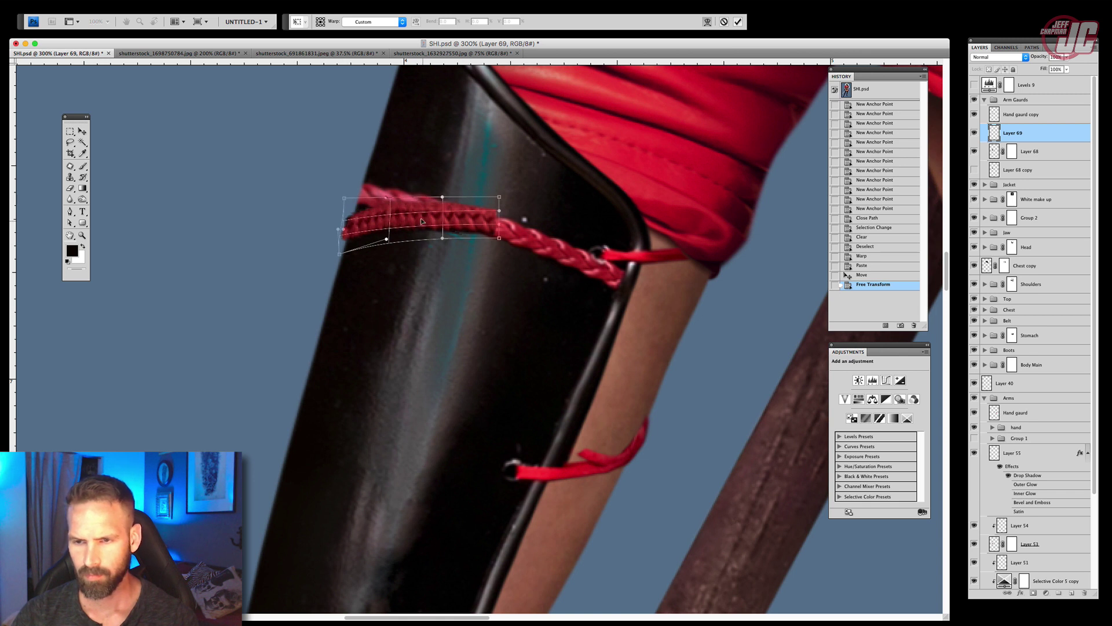
left_click_drag(421, 221, 428, 197)
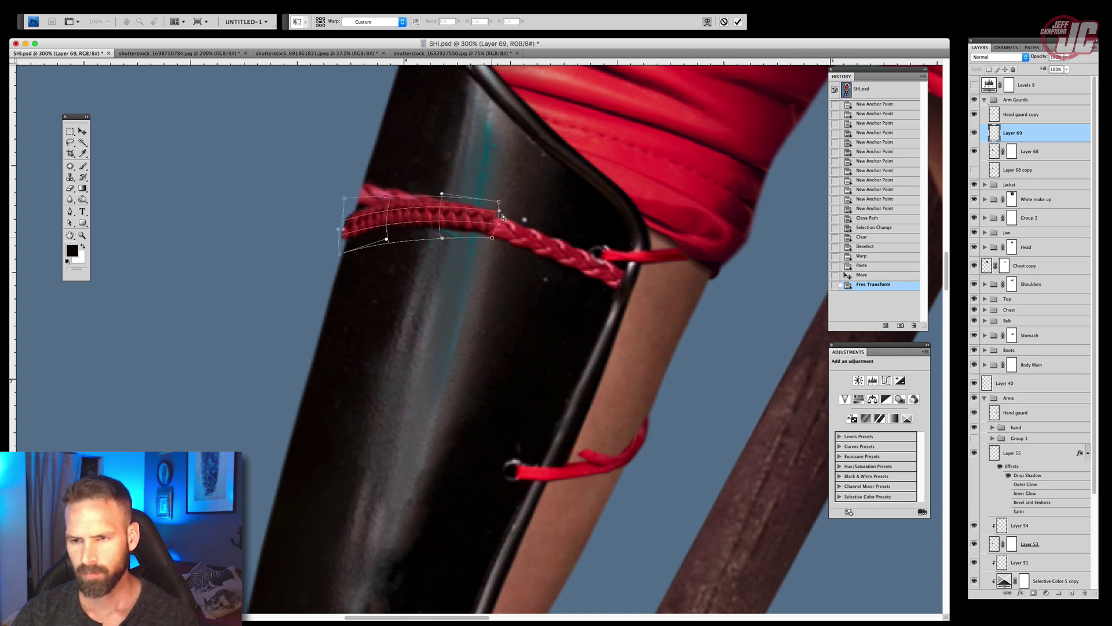
left_click_drag(387, 238, 344, 257)
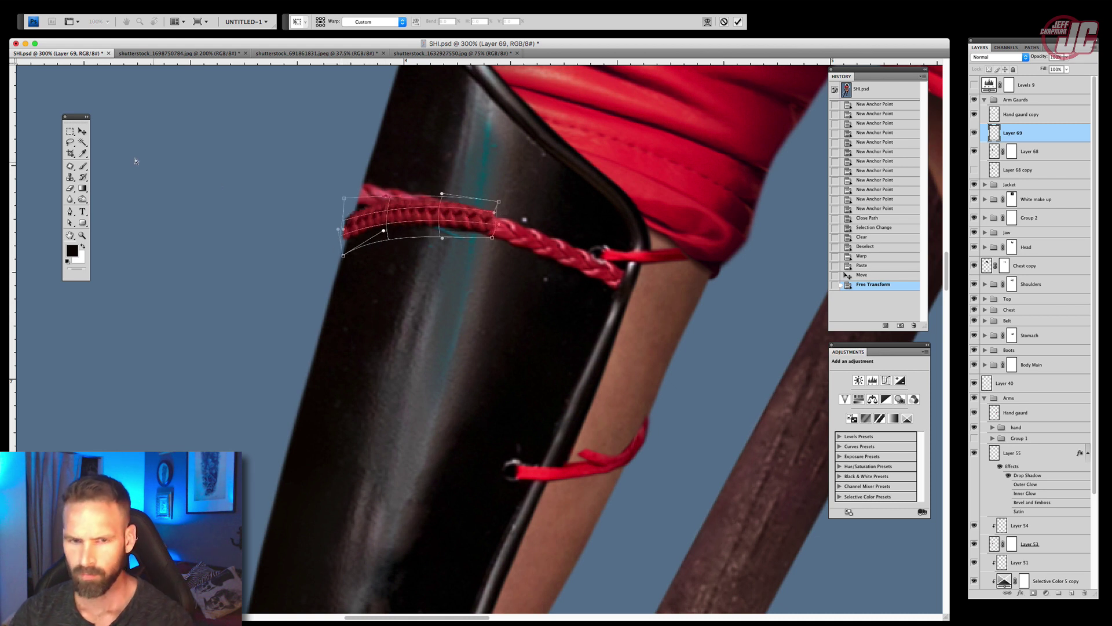
key("Return")
Erase the inner end of the pasted braid with a soft 24 px eraser at 21% opacity to blend it into the existing cord
key("e")
right_click(508, 240)
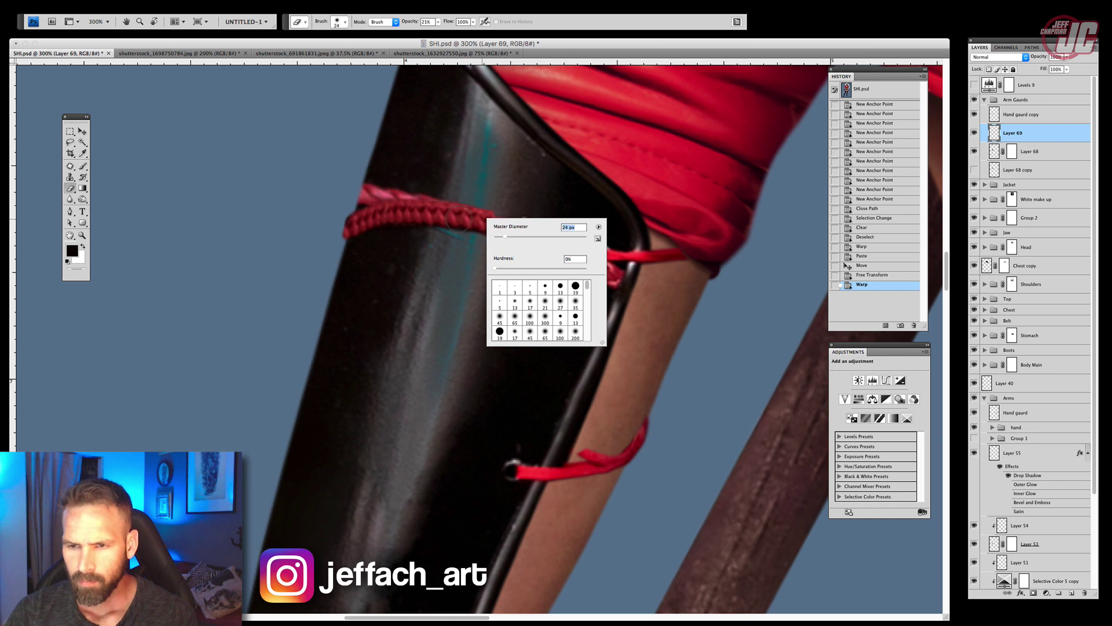
left_click_drag(466, 214, 479, 219)
left_click_drag(472, 212, 512, 230)
left_click_drag(516, 232, 548, 250)
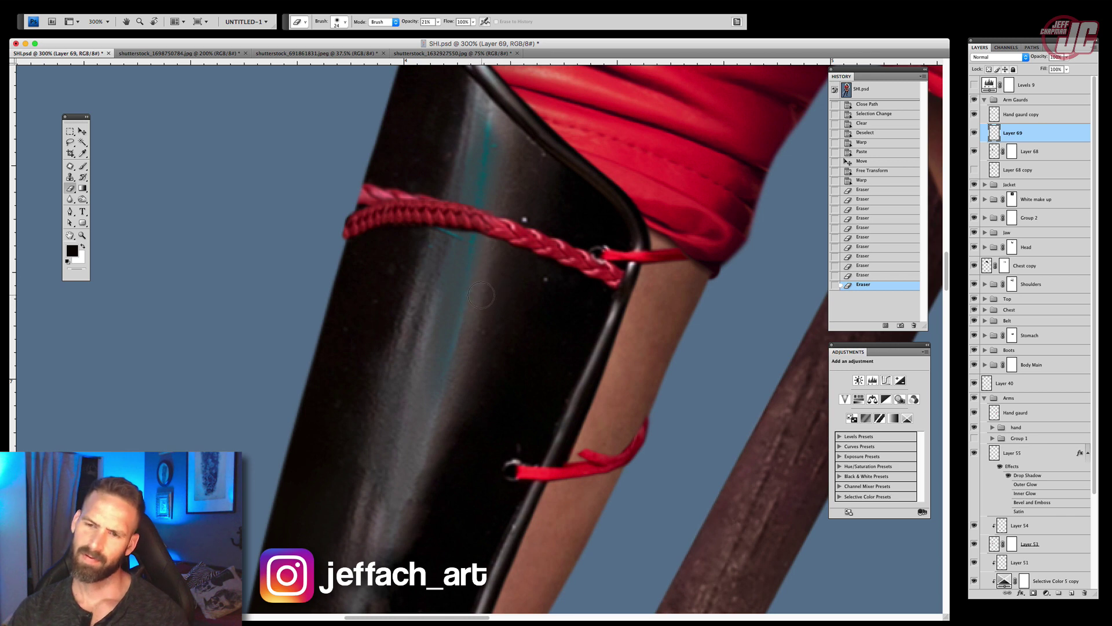
Clone clean black leather on Layer 68 over the original upper end of the cord at the arm guard's outer edge
left_click_drag(467, 288, 390, 341)
key("alt+bracketleft")
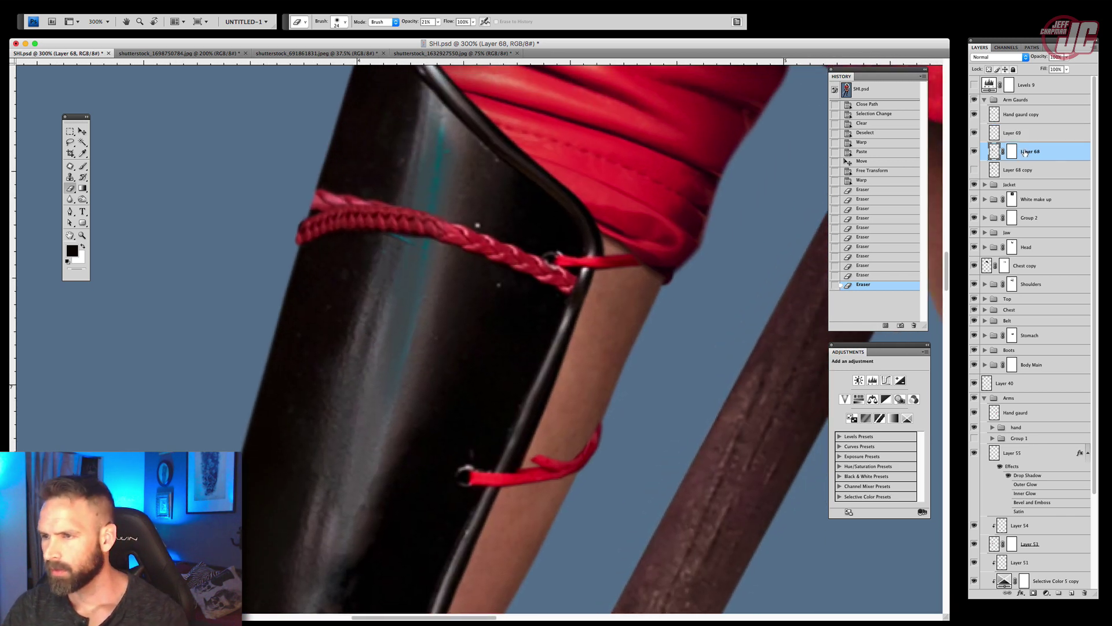
left_click(70, 178)
right_click(406, 172)
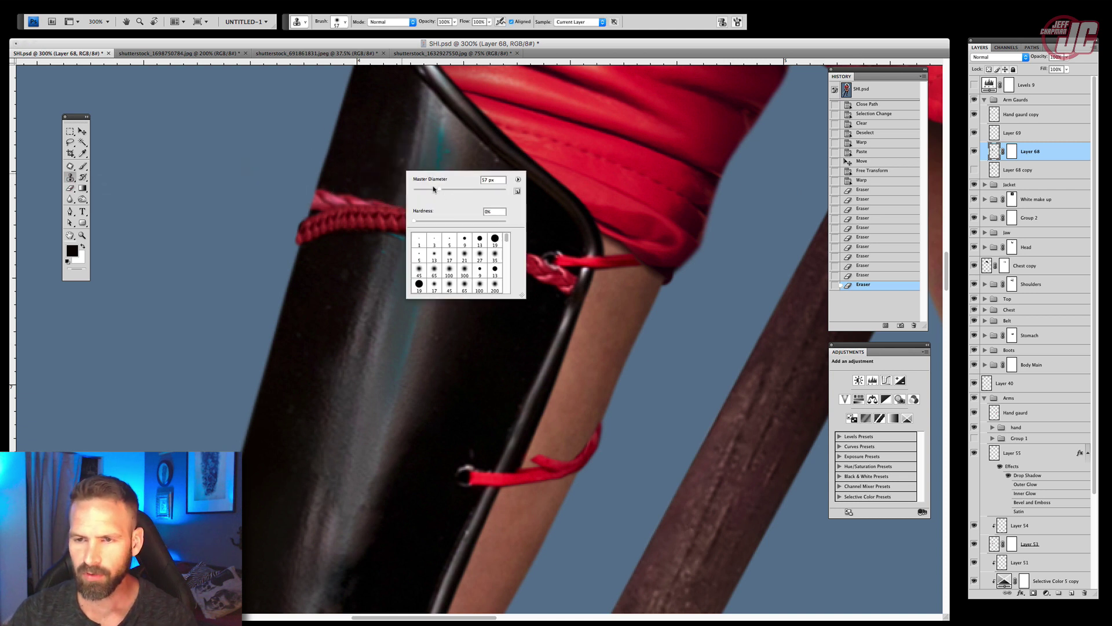
left_click(434, 190)
left_click(328, 161, "alt")
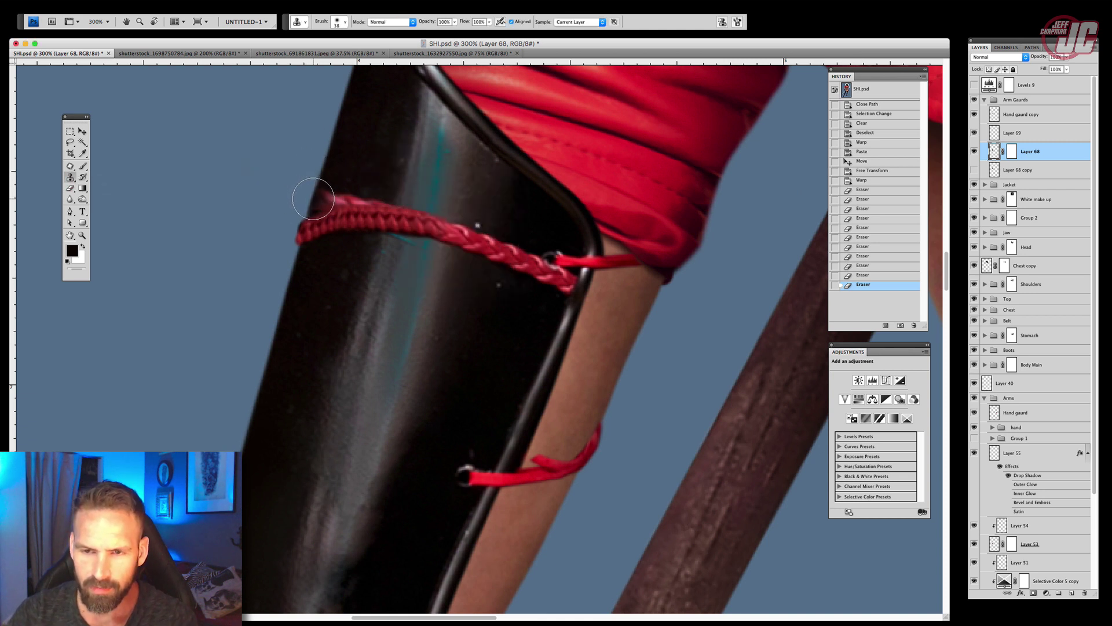
mouse_move(314, 200)
left_mouse_down()
mouse_move(361, 200)
mouse_move(382, 172)
left_mouse_up()
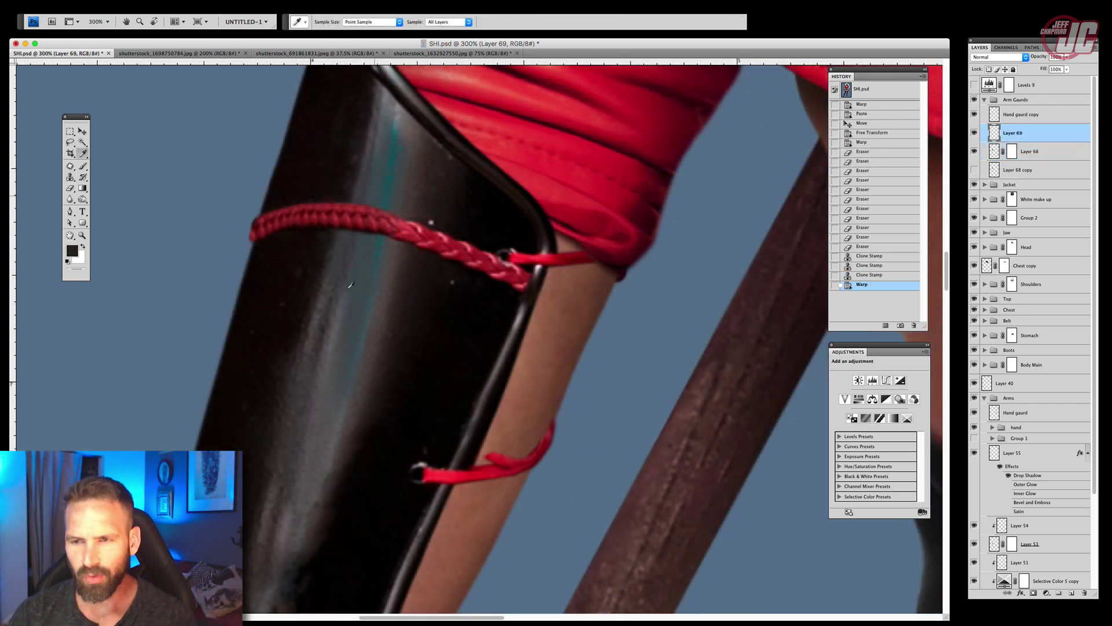
Add a new layer between Layer 69 and Layer 68, clip it to Layer 68, and set its blend mode to Color
left_click(1071, 593)
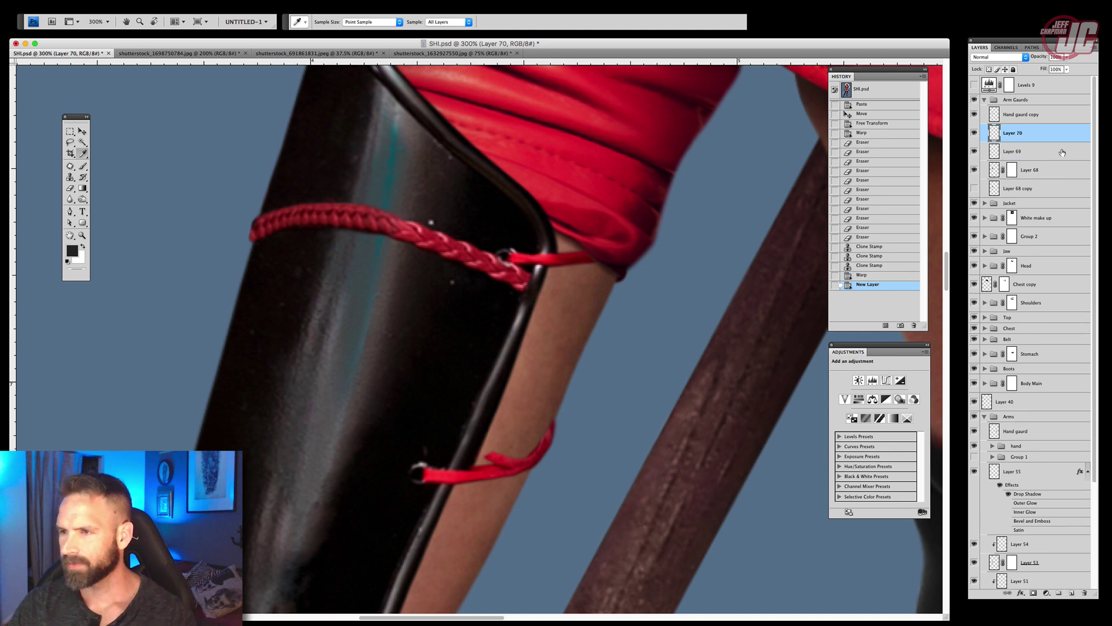
left_click_drag(1051, 138, 1051, 152)
right_click(1047, 149)
left_click(1080, 252)
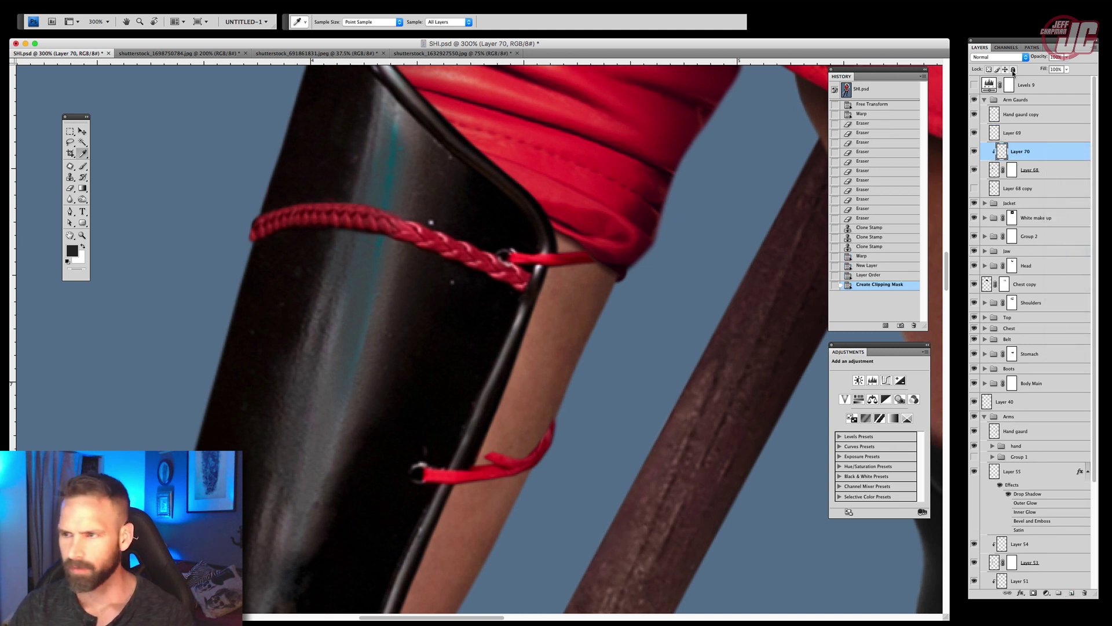
left_click(998, 57)
left_click(992, 231)
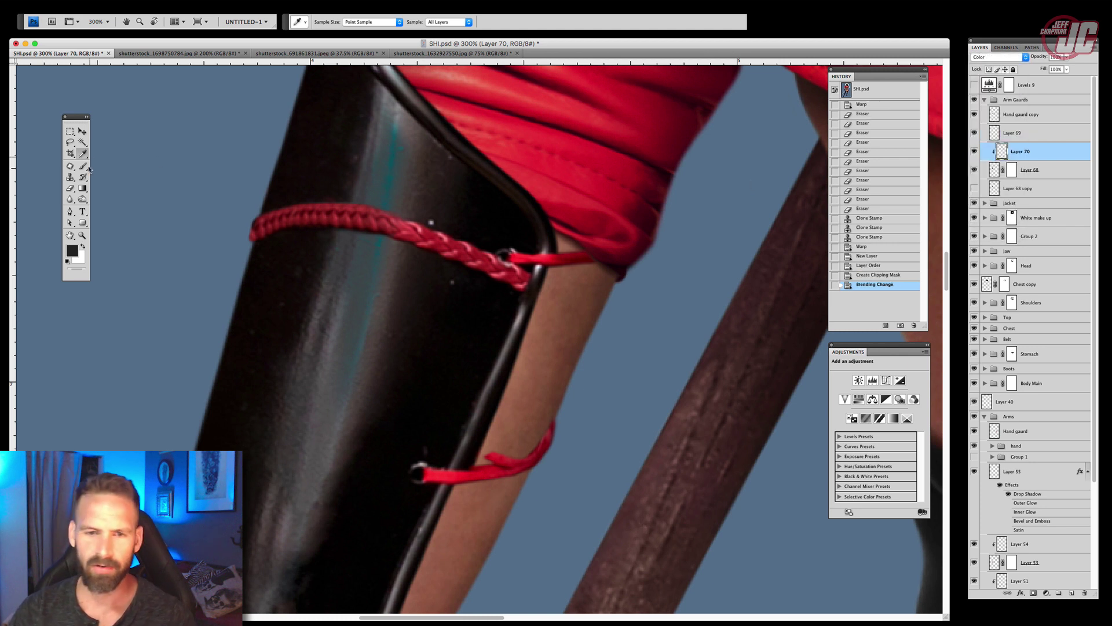
Paint the dark neutral colour over the teal reflection on the arm guard to remove its tint
key("b")
right_click(398, 302)
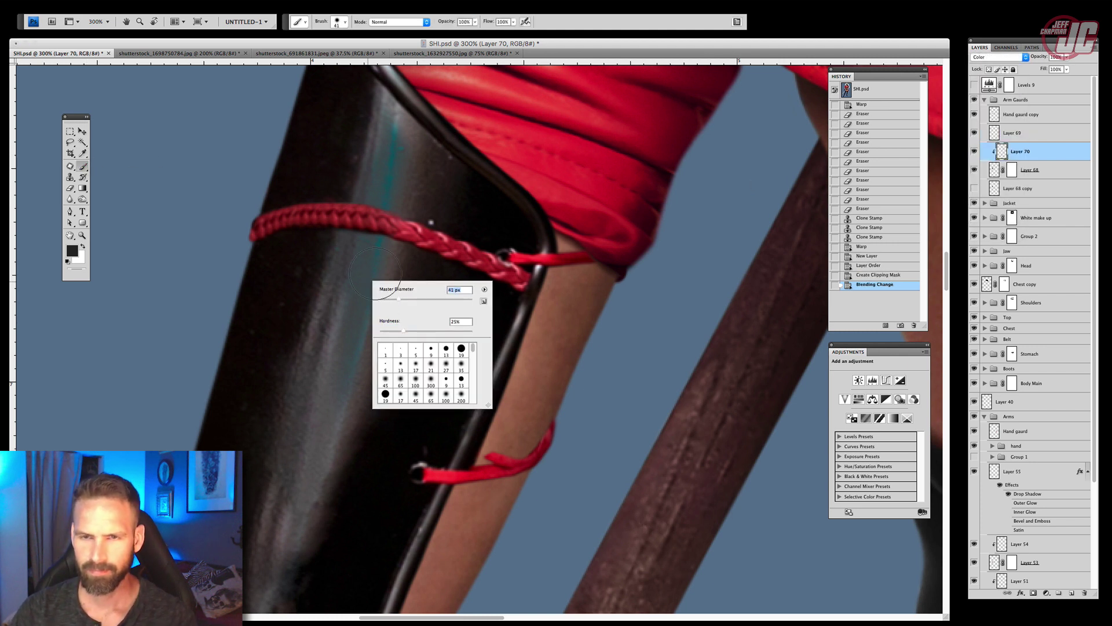
left_click(312, 291)
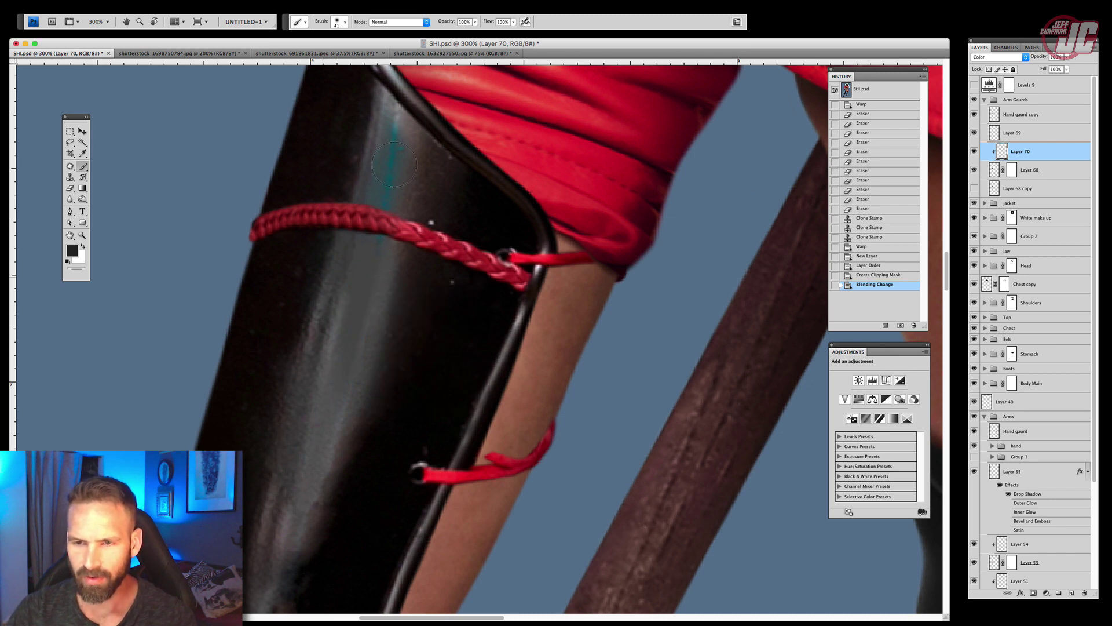
left_click_drag(394, 165, 404, 181)
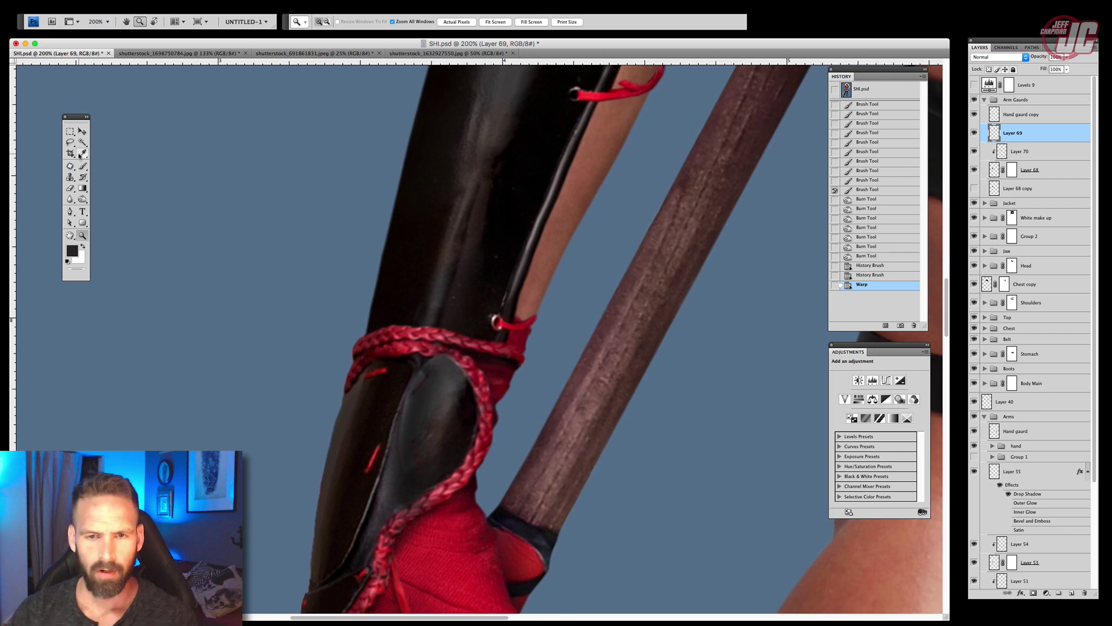
Add a new layer directly above Layer 70 and set its blend mode to Lighten
left_click(83, 153)
scroll(329, 401, "down", 5)
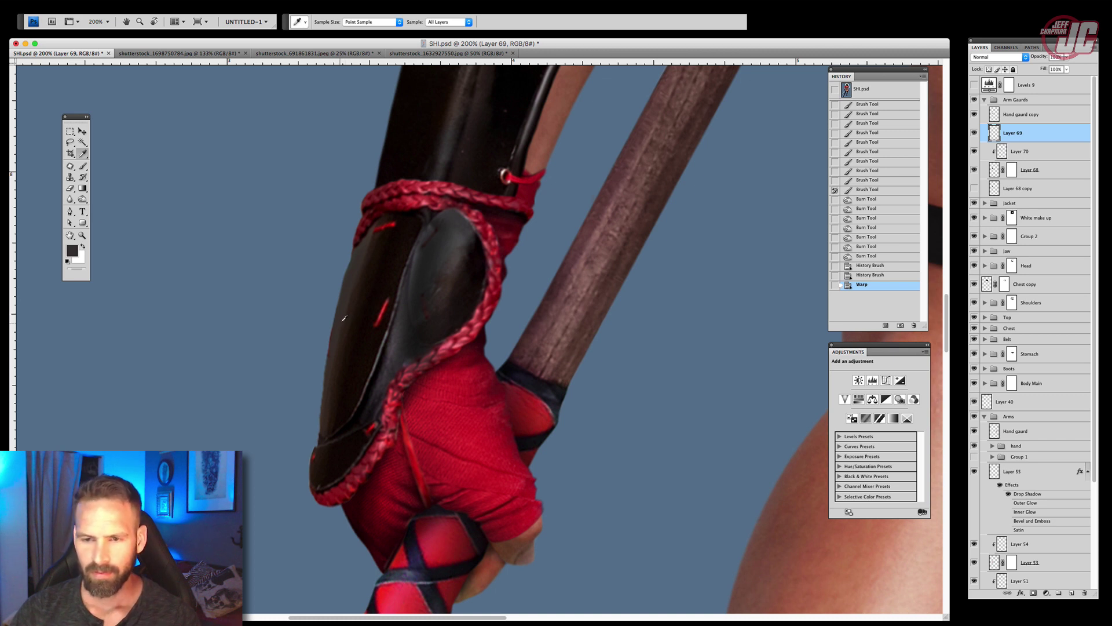
left_click(1069, 592)
left_click_drag(1039, 137, 1039, 158)
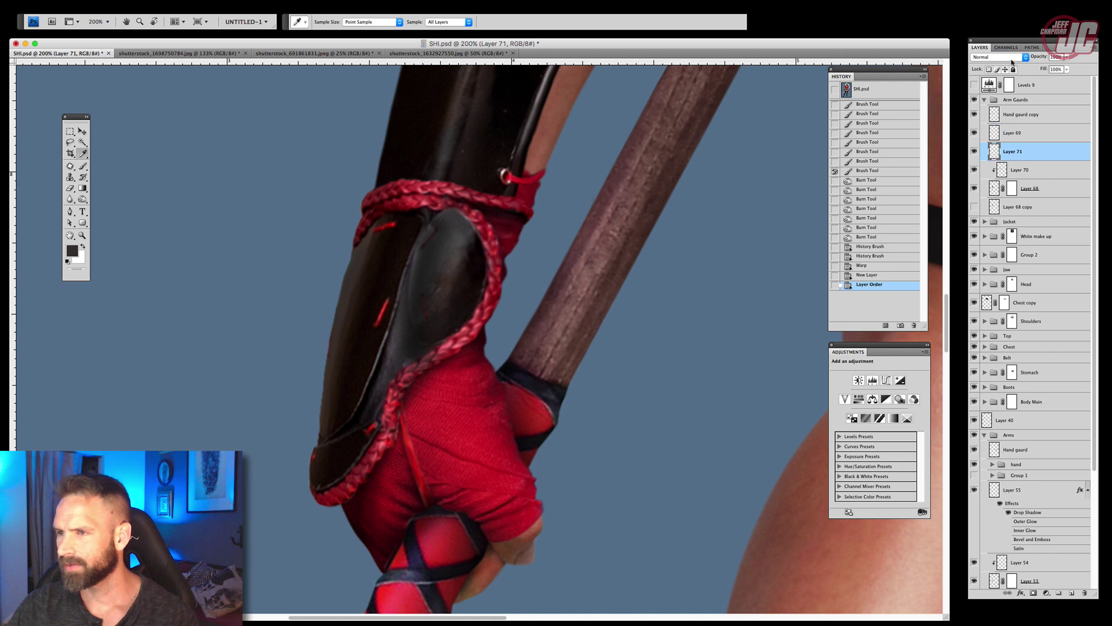
left_click(999, 57)
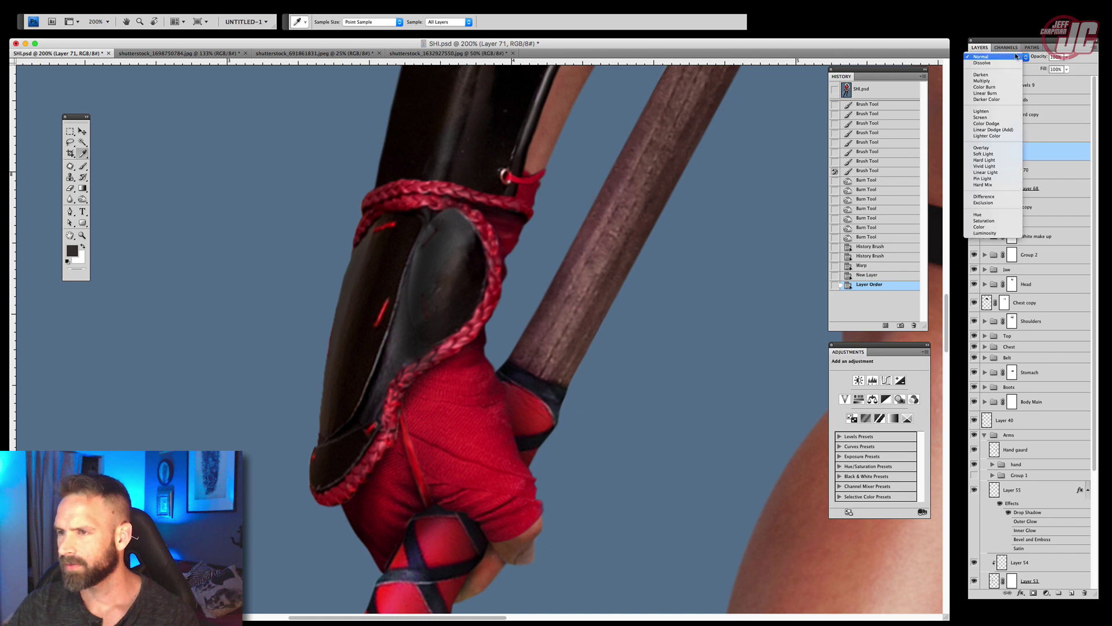
left_click(1005, 114)
Brush soft dark grey strokes at 22% opacity along the outer side of the arm guard's lower half to lift its blacks
key("b")
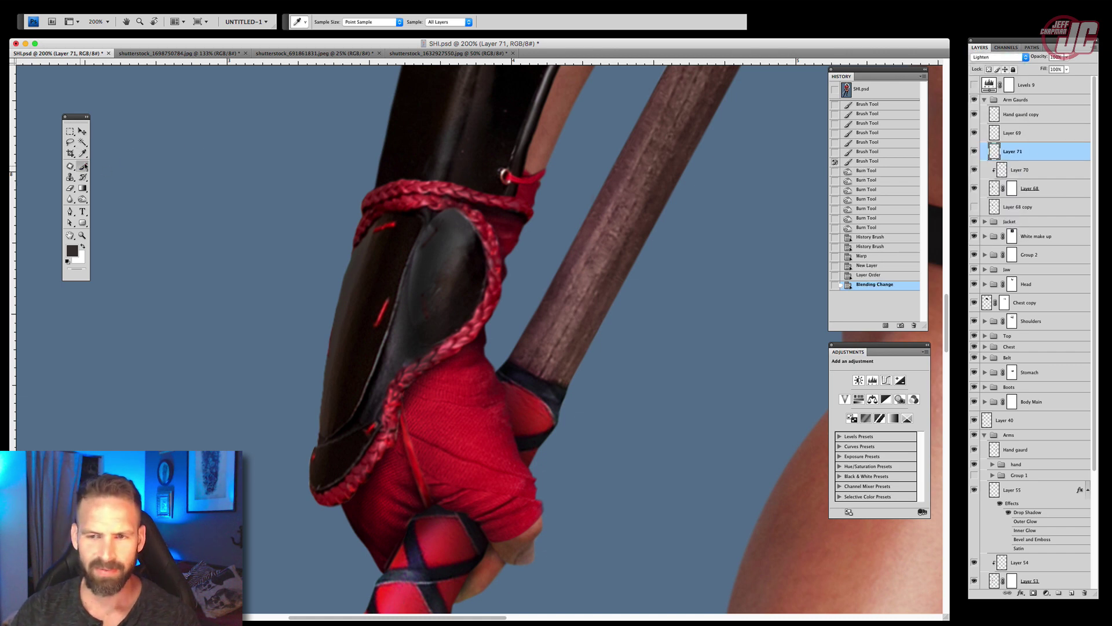
left_click_drag(401, 176, 382, 339)
right_click(383, 182)
left_click_drag(409, 196, 404, 196)
left_click_drag(408, 133, 370, 307)
mouse_move(369, 307)
left_mouse_down()
mouse_move(386, 179)
mouse_move(360, 345)
left_mouse_up()
left_click_drag(404, 146, 396, 185)
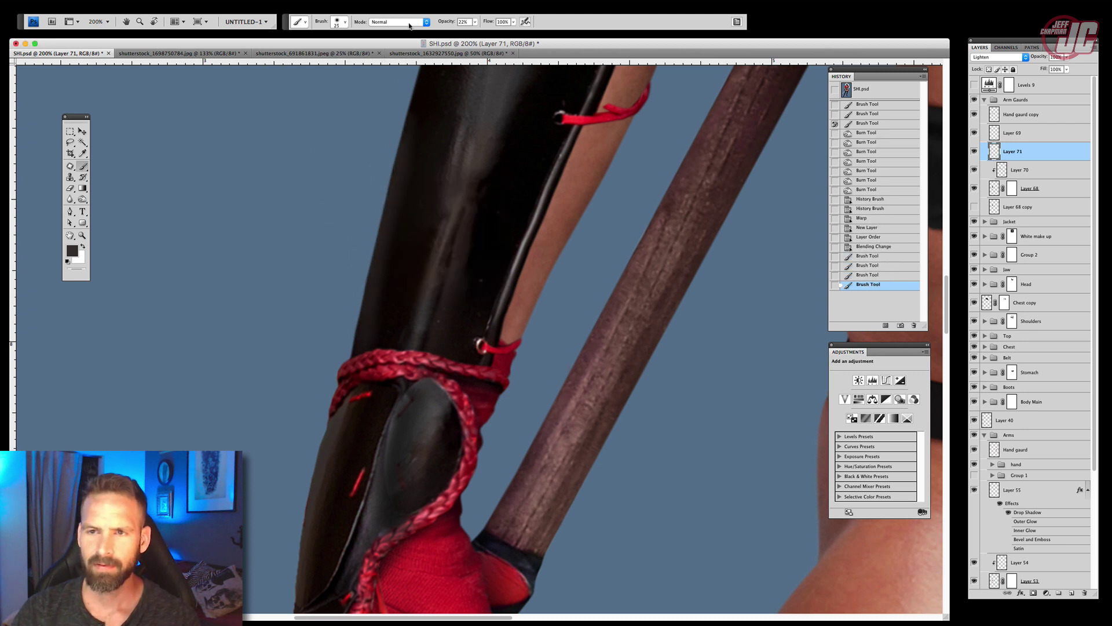
Raise the brush opacity to 28% and build up the dark grey lightening along the arm guard's outer side up to its top
left_click(476, 23)
left_click_drag(400, 124, 361, 299)
left_click_drag(405, 170, 365, 332)
left_click_drag(413, 140, 375, 271)
left_click_drag(400, 174, 384, 232)
left_click_drag(420, 129, 393, 200)
left_click_drag(389, 214, 352, 333)
scroll(382, 261, "up", 5)
left_click_drag(425, 87, 391, 215)
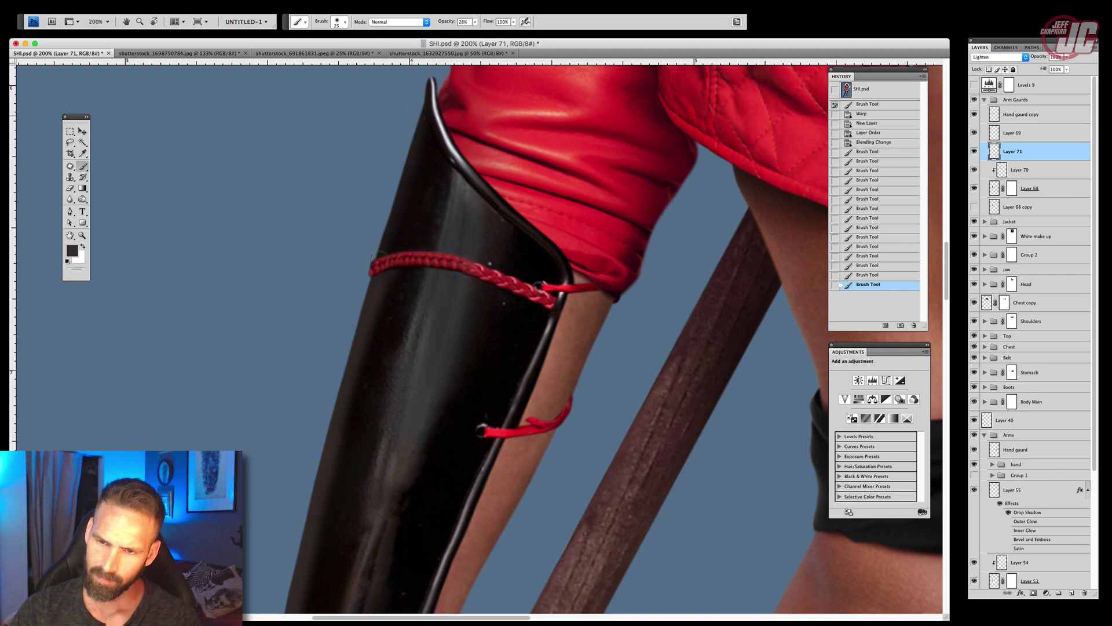
left_click_drag(410, 144, 384, 226)
mouse_move(400, 168)
left_mouse_down()
mouse_move(411, 95)
mouse_move(380, 232)
left_mouse_up()
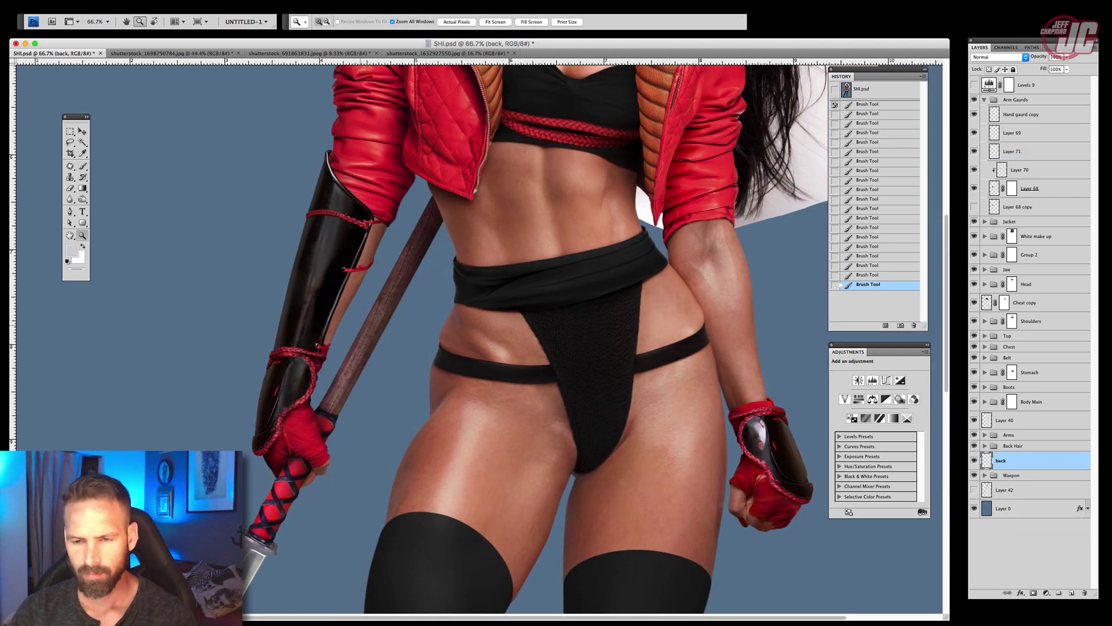
Add a new layer between Layer 68 and Layer 68 copy and set its blend mode to Multiply
left_click(363, 328)
left_click(484, 261)
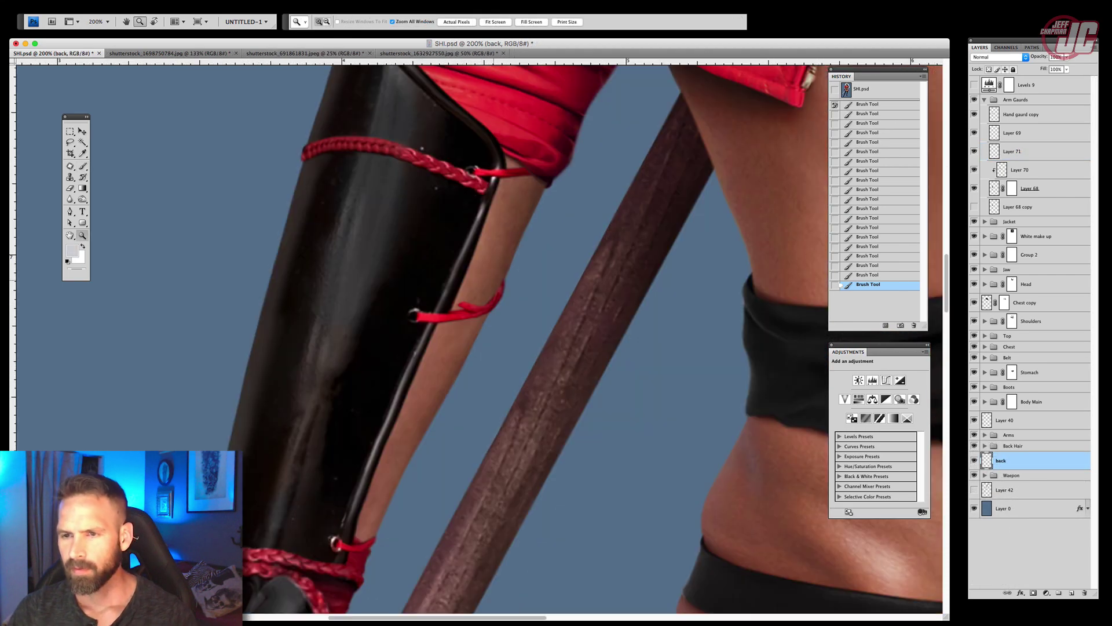
left_click_drag(484, 262, 428, 449)
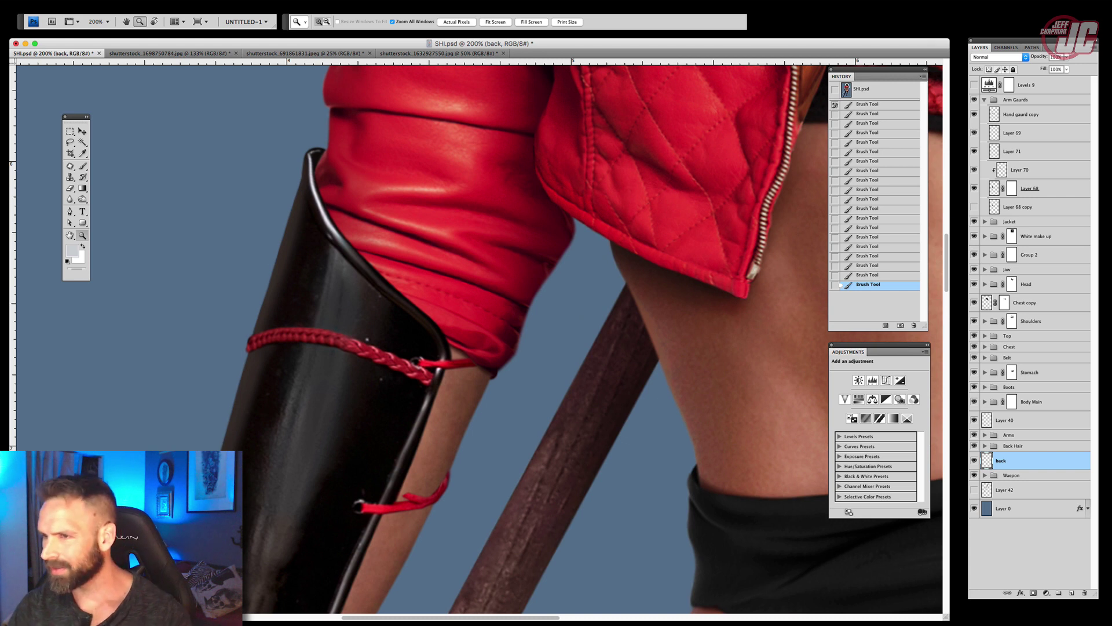
left_click(1018, 207)
left_click(1071, 592)
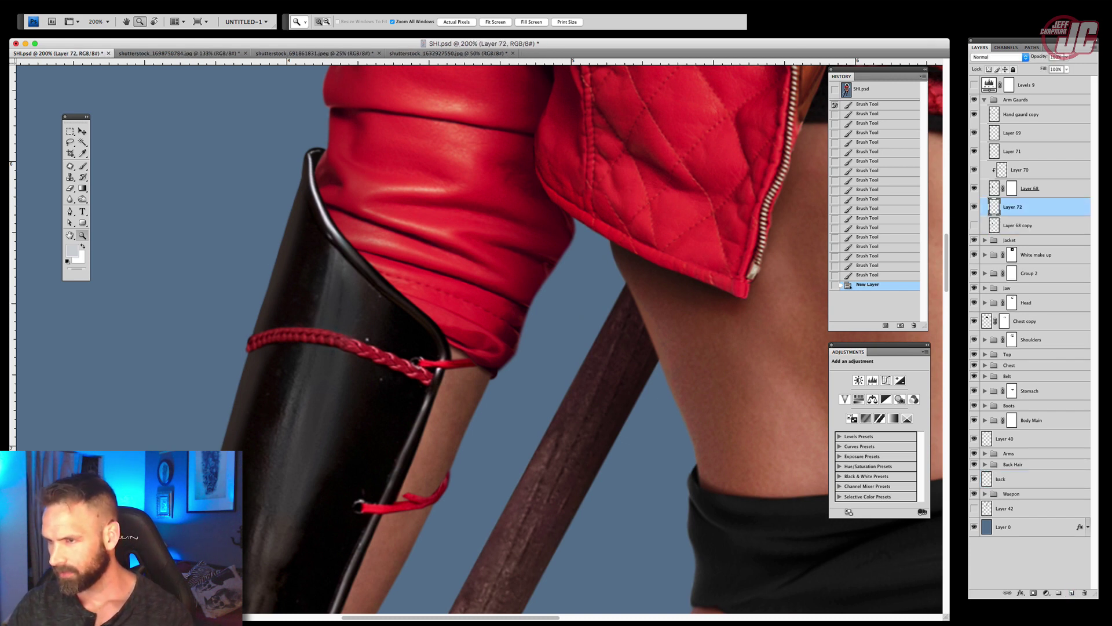
left_click(996, 57)
left_click(999, 78)
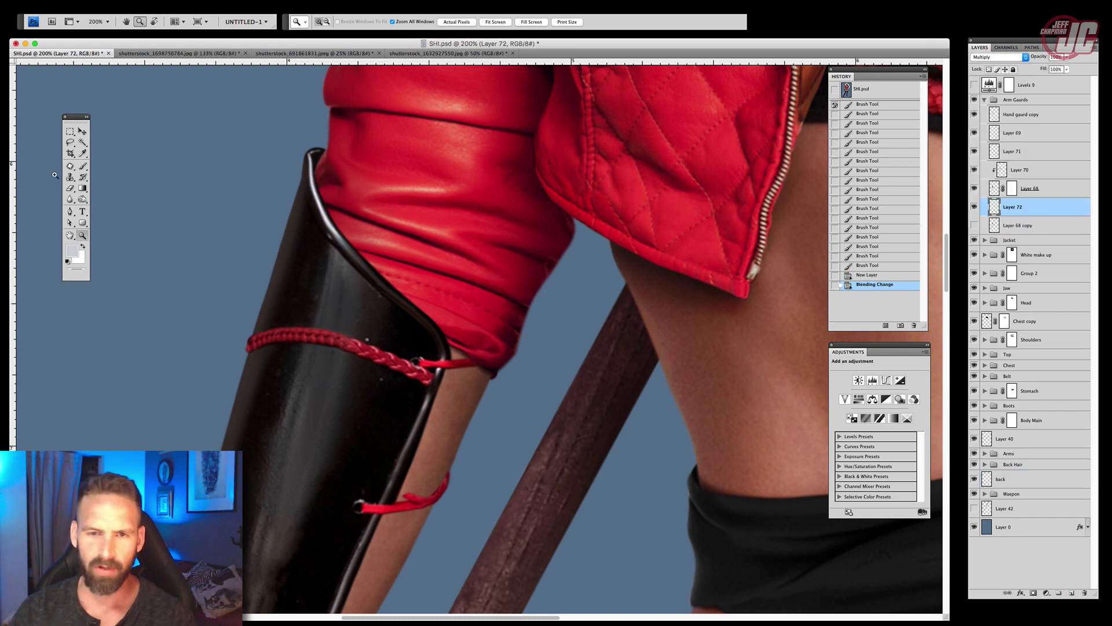
Paint a soft shadow in a sampled dark red on the red sleeve along the arm guard's curved upper edge at 25% opacity
left_click(86, 153)
left_click(84, 167)
right_click(374, 200)
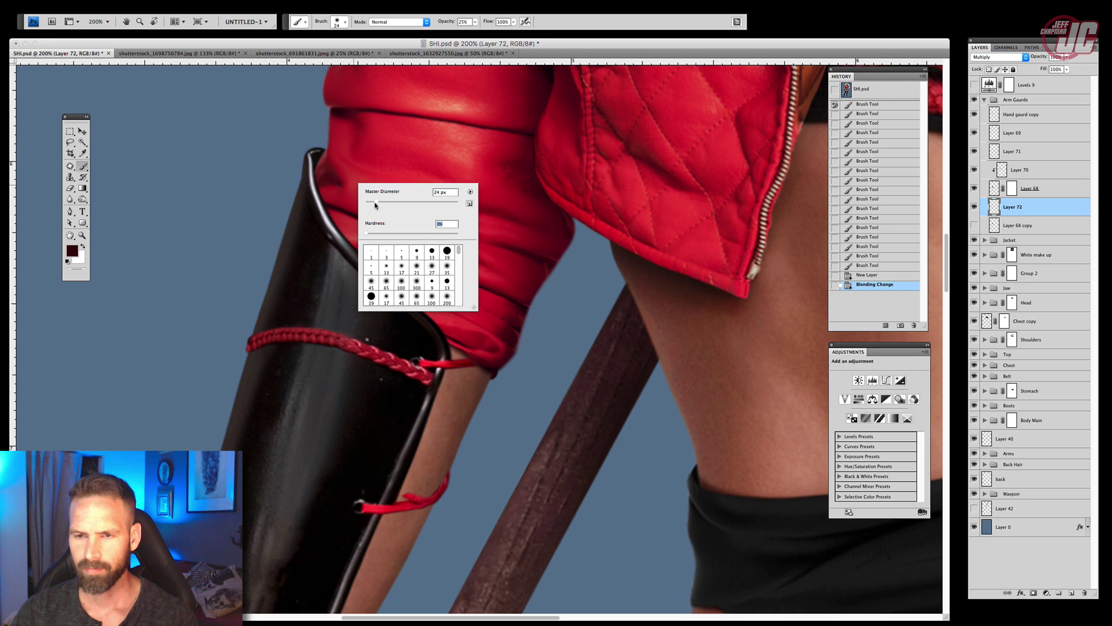
left_click(475, 22)
left_click_drag(313, 160, 322, 182)
left_click_drag(316, 168, 328, 200)
mouse_move(326, 200)
left_mouse_down()
mouse_move(339, 220)
mouse_move(337, 212)
left_mouse_up()
mouse_move(346, 212)
left_mouse_down()
mouse_move(311, 202)
mouse_move(375, 227)
mouse_move(359, 244)
left_mouse_up()
mouse_move(363, 255)
left_mouse_down()
mouse_move(380, 265)
mouse_move(397, 256)
mouse_move(383, 271)
left_mouse_up()
left_click_drag(382, 268, 427, 313)
left_click_drag(318, 227, 333, 219)
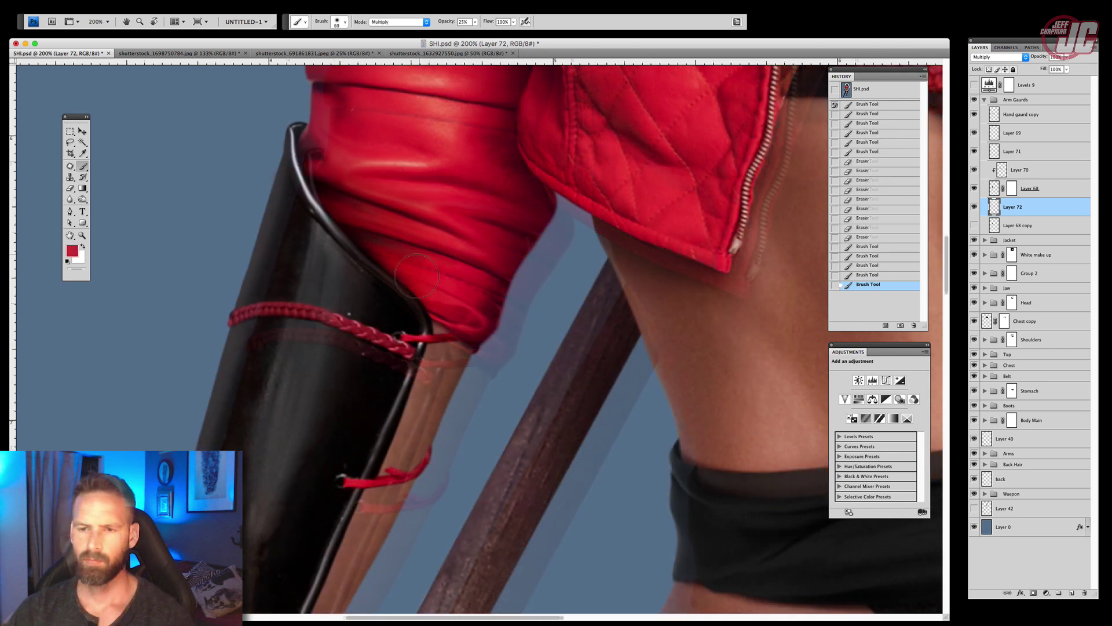
Paint a dark brown shadow at 25% opacity on the forearm skin beside the arm guard's inner edge, from the upper cord down
mouse_move(342, 348)
left_mouse_down()
mouse_move(280, 459)
mouse_move(321, 130)
left_mouse_up()
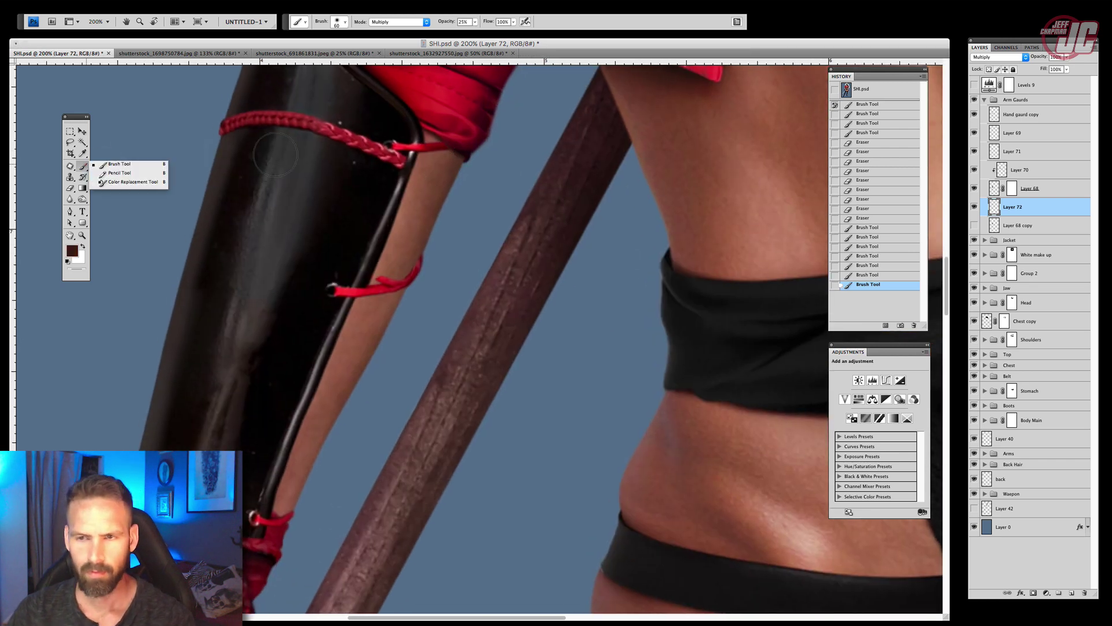
right_click(470, 178)
mouse_move(409, 137)
left_mouse_down()
mouse_move(408, 184)
mouse_move(367, 224)
left_mouse_up()
left_click_drag(389, 223, 356, 280)
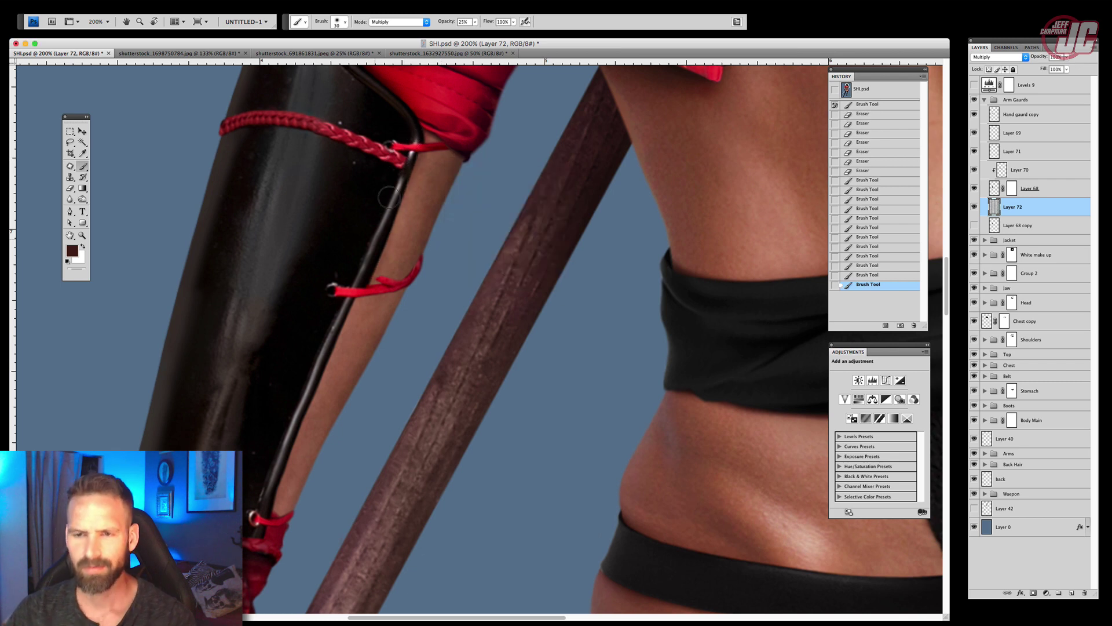
left_click_drag(387, 197, 380, 212)
left_click_drag(391, 174, 368, 271)
left_click_drag(406, 154, 379, 271)
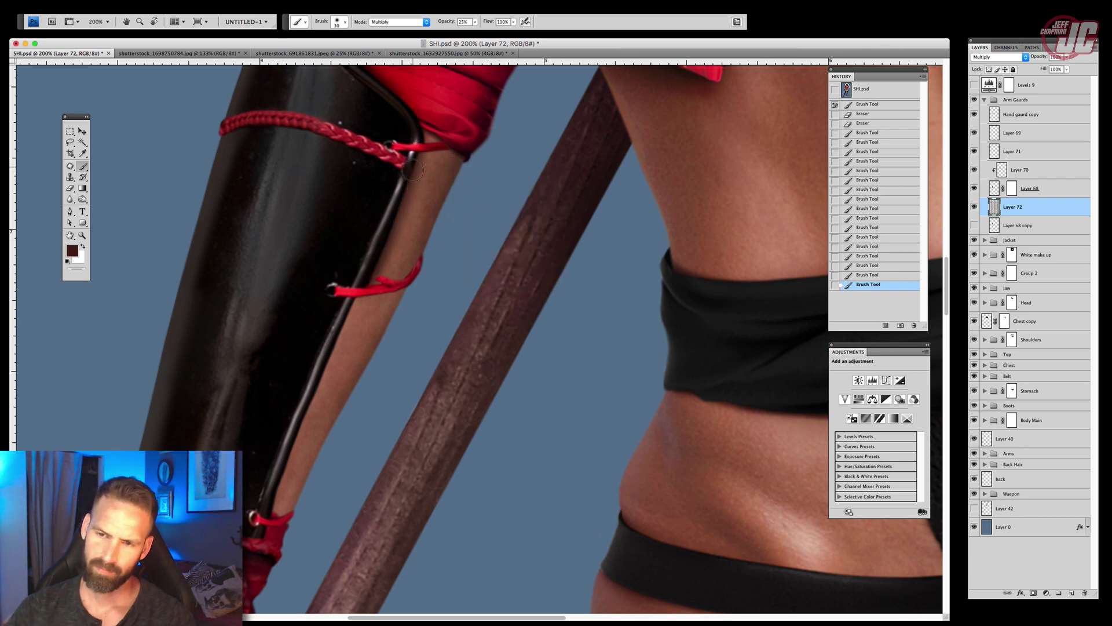
left_click_drag(410, 174, 398, 237)
mouse_move(329, 311)
left_mouse_down()
mouse_move(378, 195)
mouse_move(403, 199)
left_mouse_up()
left_click_drag(406, 156, 371, 272)
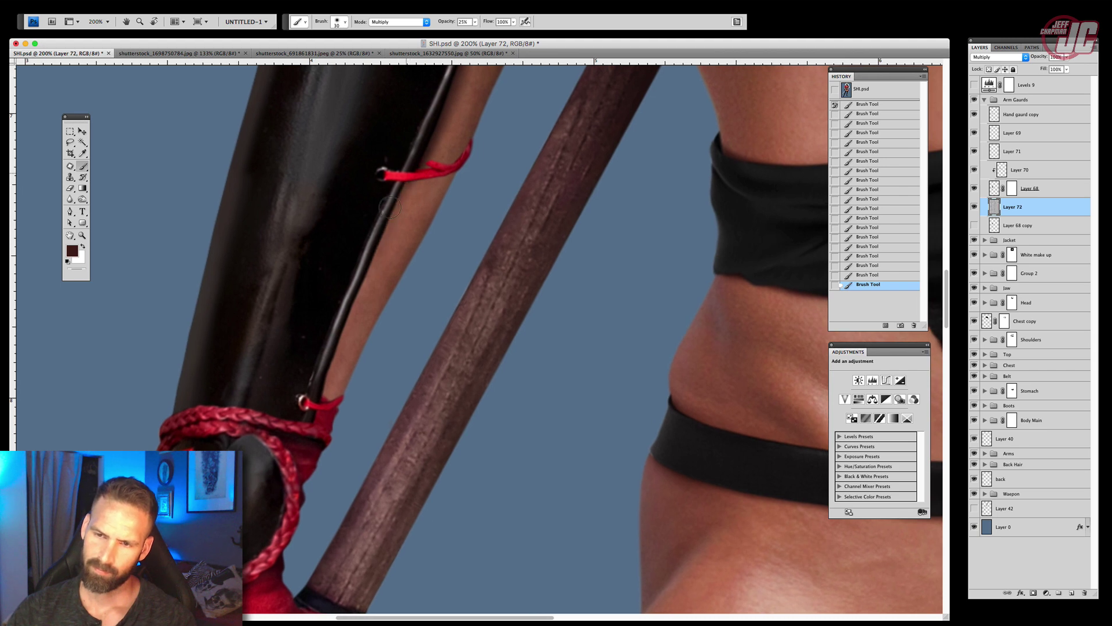
Extend the shadow down the lower forearm beside the arm guard's edge, using a lighter brown for the softer strokes
left_click_drag(408, 185, 358, 298)
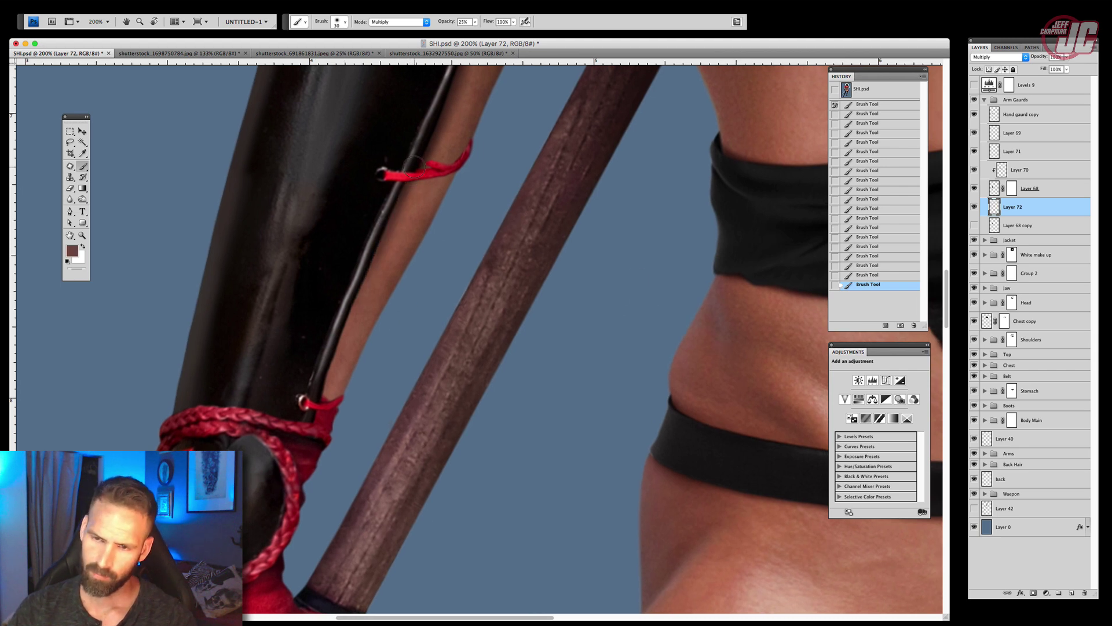
left_click_drag(413, 168, 347, 289)
left_click_drag(408, 194, 338, 344)
mouse_move(374, 269)
left_mouse_down()
mouse_move(310, 367)
mouse_move(312, 397)
left_mouse_up()
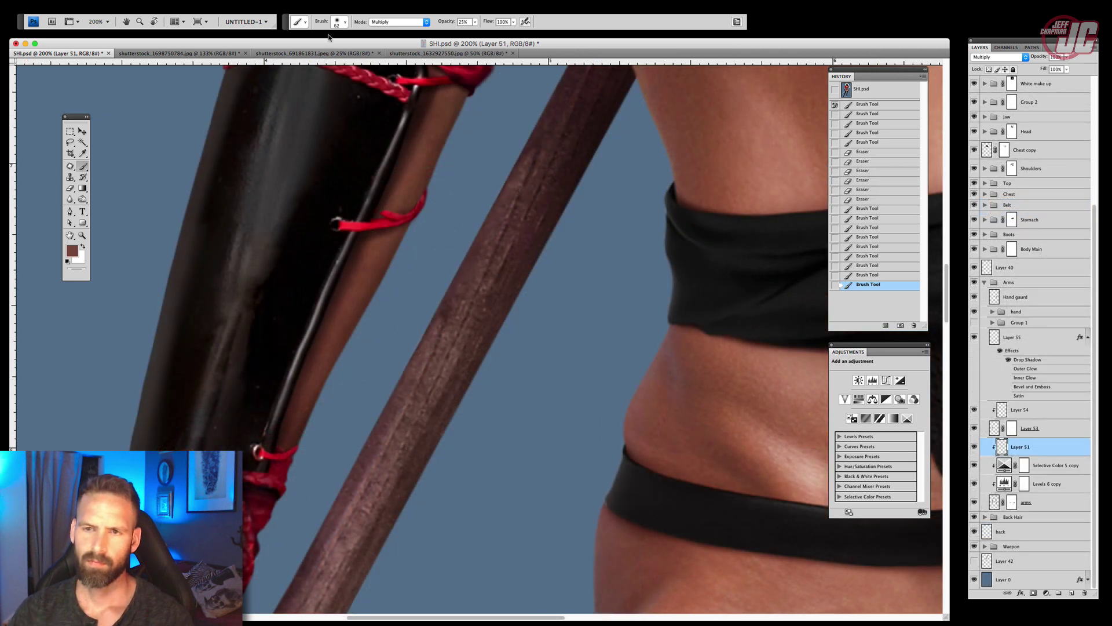
Set the brush mode to Normal and shade the forearm skin on Layer 51 with a large, soft brown brush
left_click(390, 22)
left_click(391, 5)
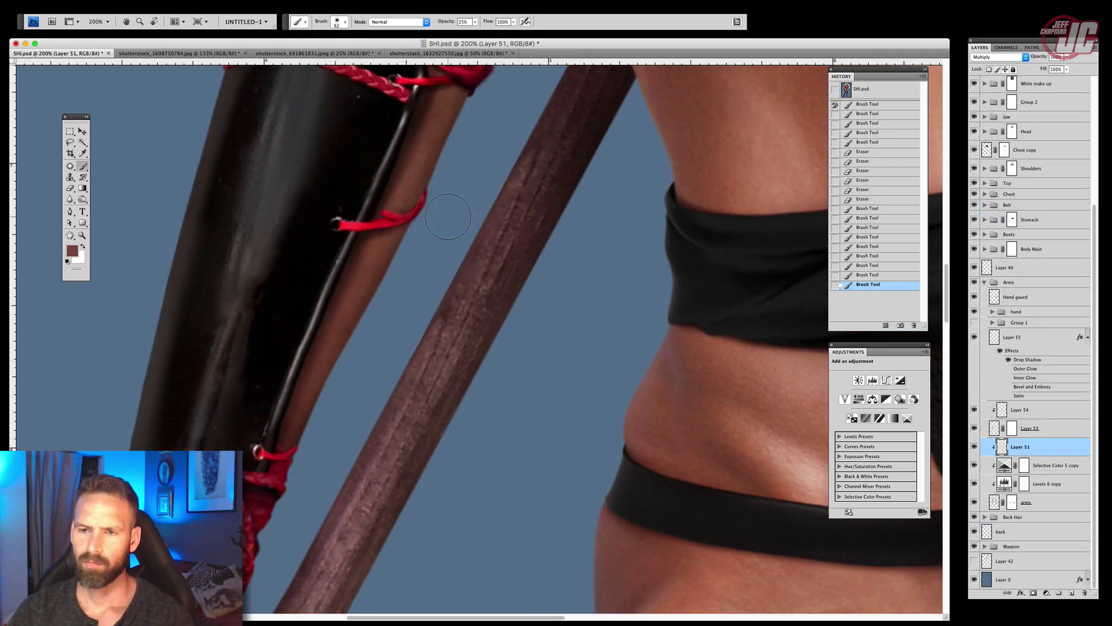
left_click_drag(230, 398, 412, 307)
right_click(405, 277)
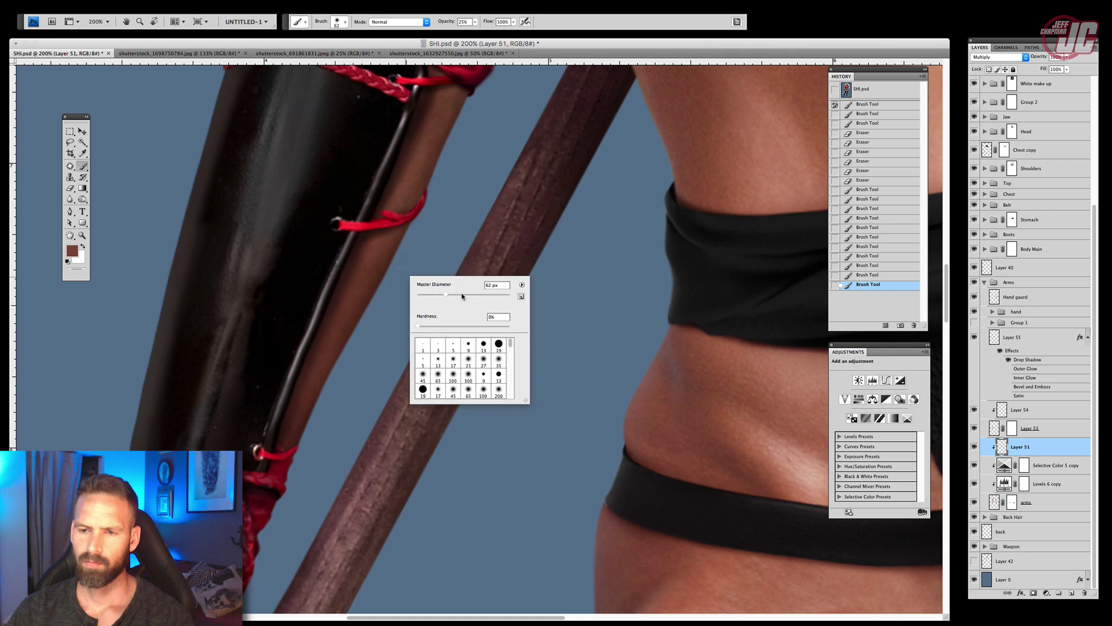
key("Return")
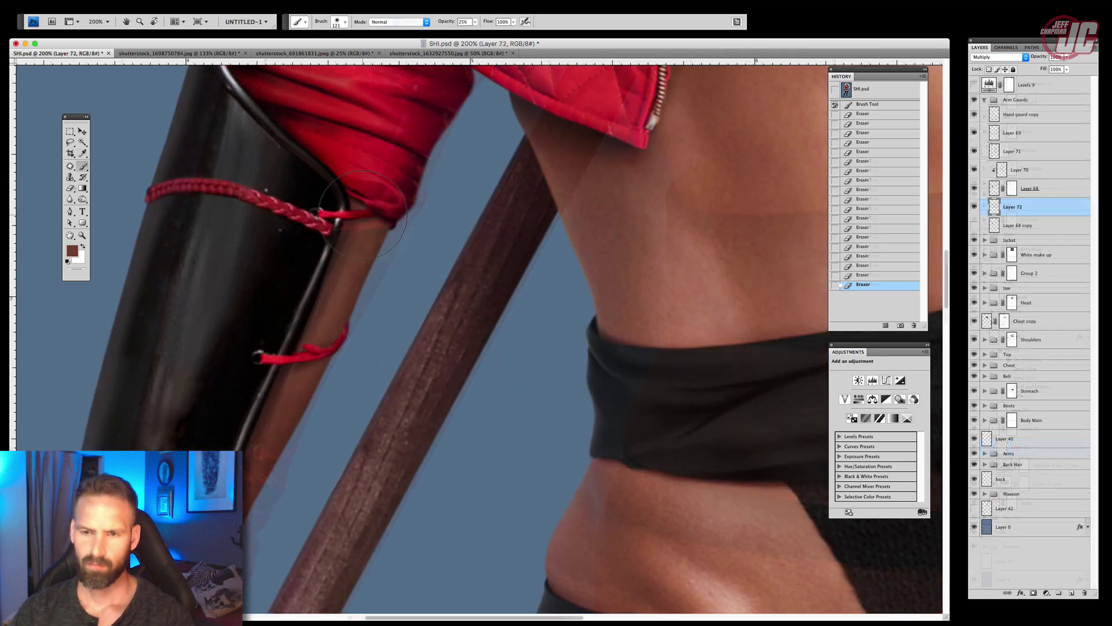
Brush brown shading on Layer 72 down the forearm beside the arm guard at 25% opacity and check the whole figure
right_click(394, 227)
left_click_drag(346, 203, 296, 313)
left_click_drag(351, 204, 246, 387)
left_click_drag(247, 387, 250, 413)
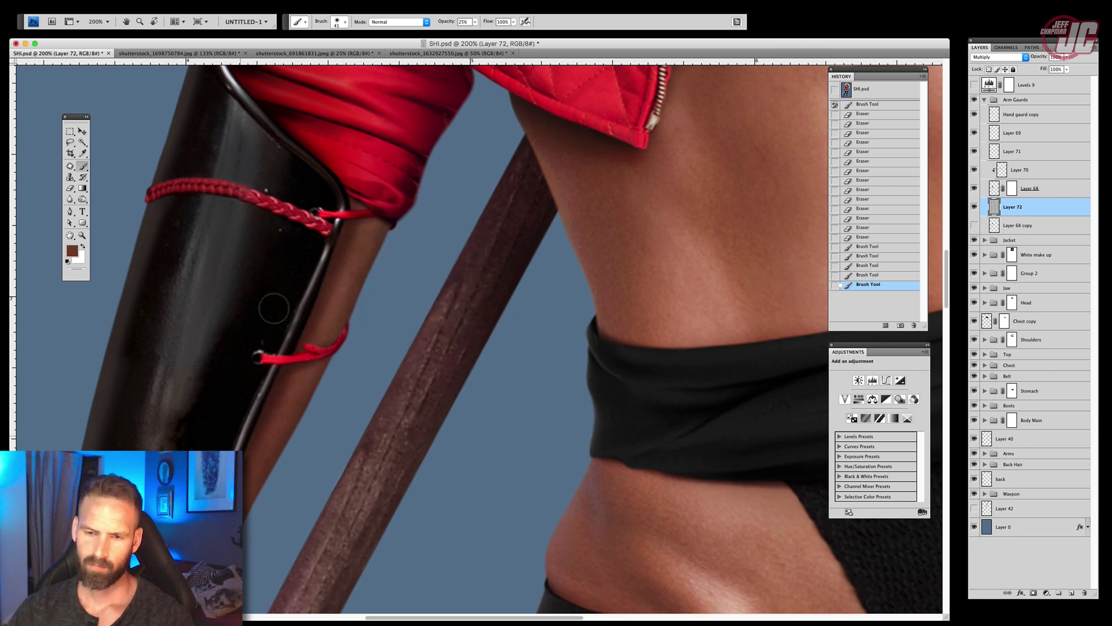
scroll(274, 308, "up", 5)
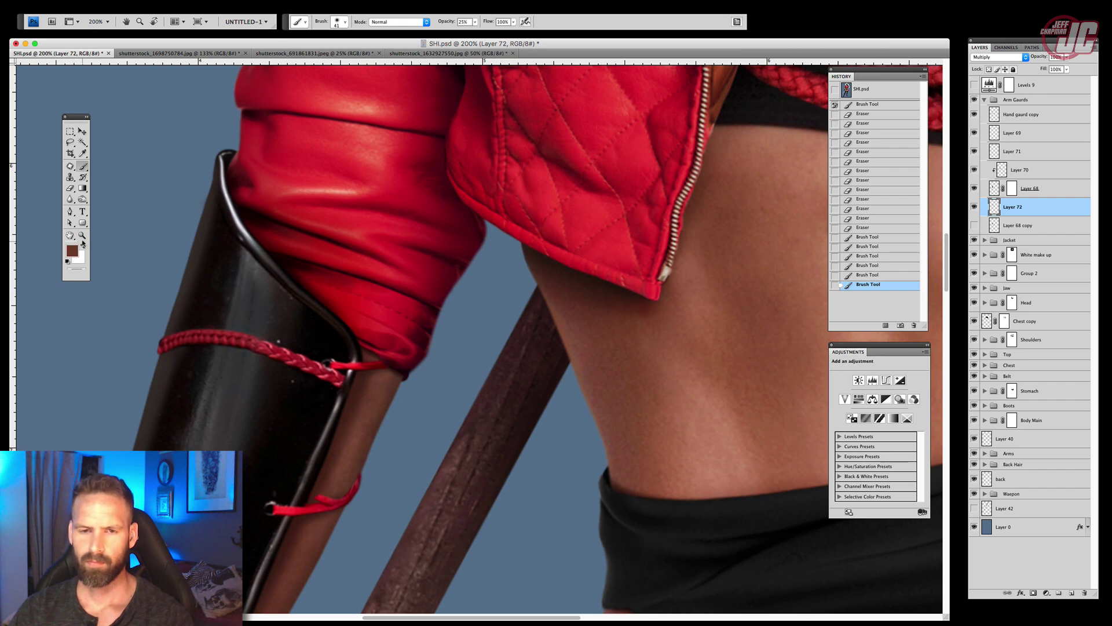
left_click(82, 238)
left_click(384, 358, "alt")
left_click(373, 393, "alt")
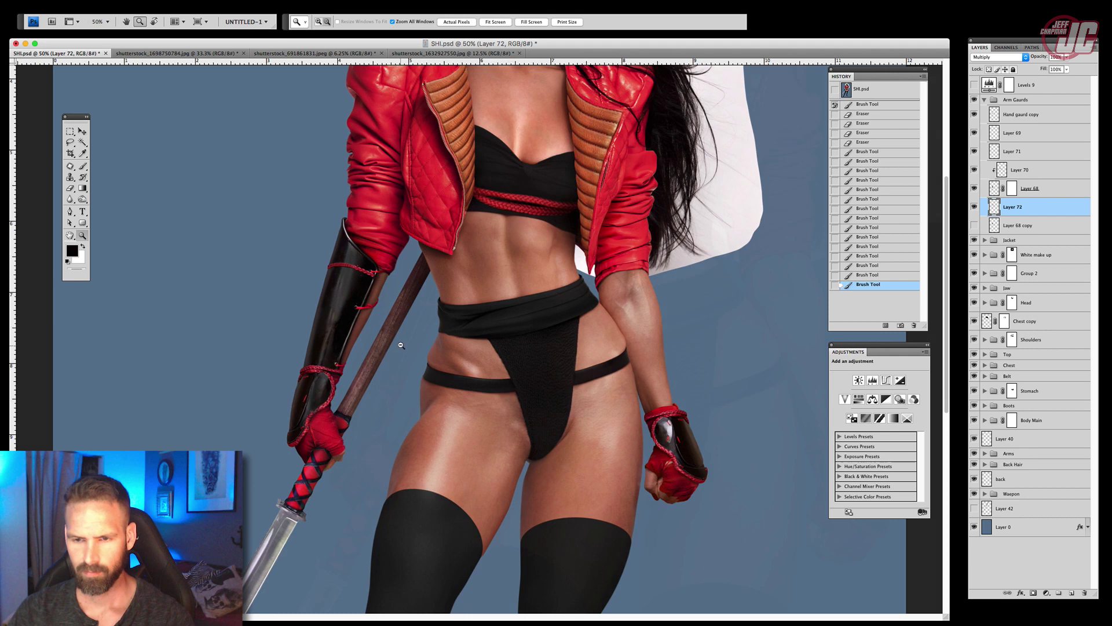
Group the layers that form the black arm guard and its red cords, leaving the Layer 72 shading outside the group
left_click(414, 360, "alt")
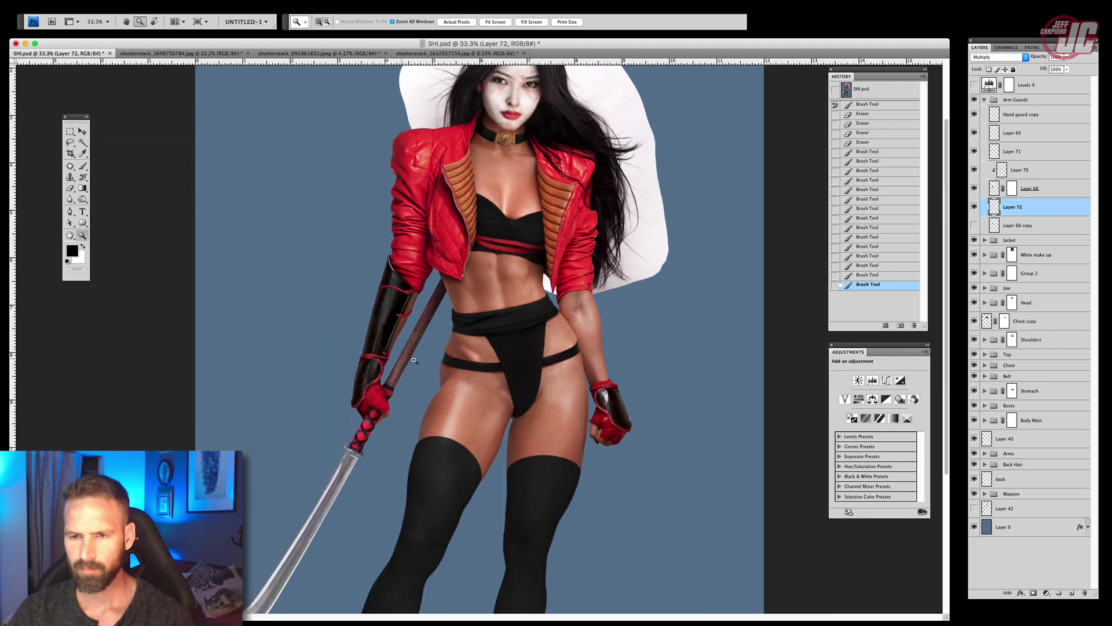
left_click_drag(510, 316, 541, 406)
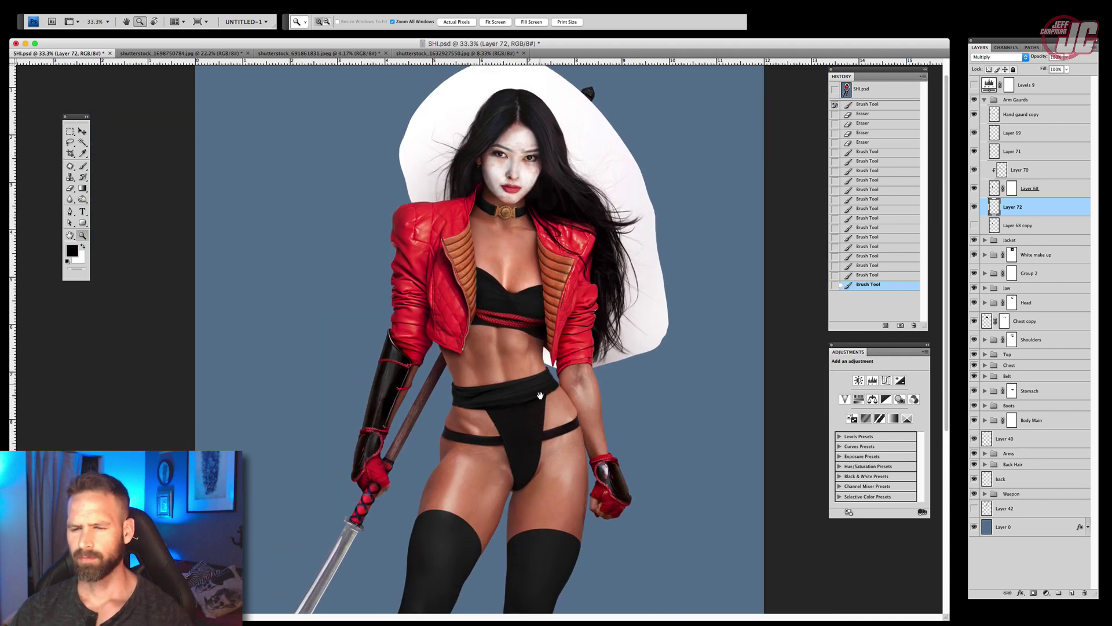
left_click(543, 394)
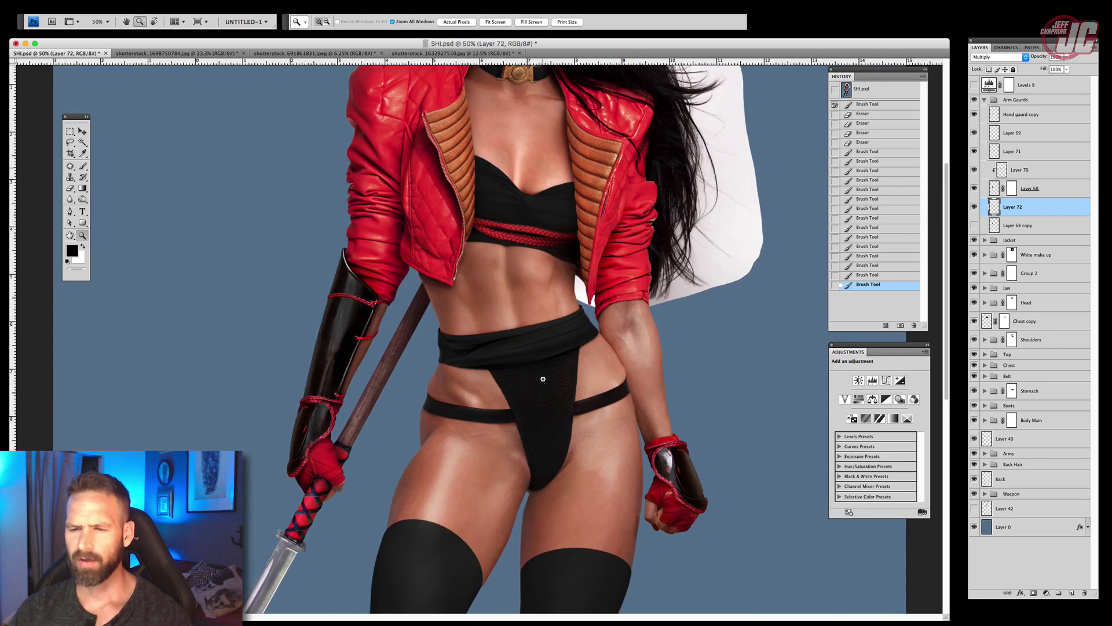
left_click(82, 131)
left_click_drag(591, 44, 546, 34)
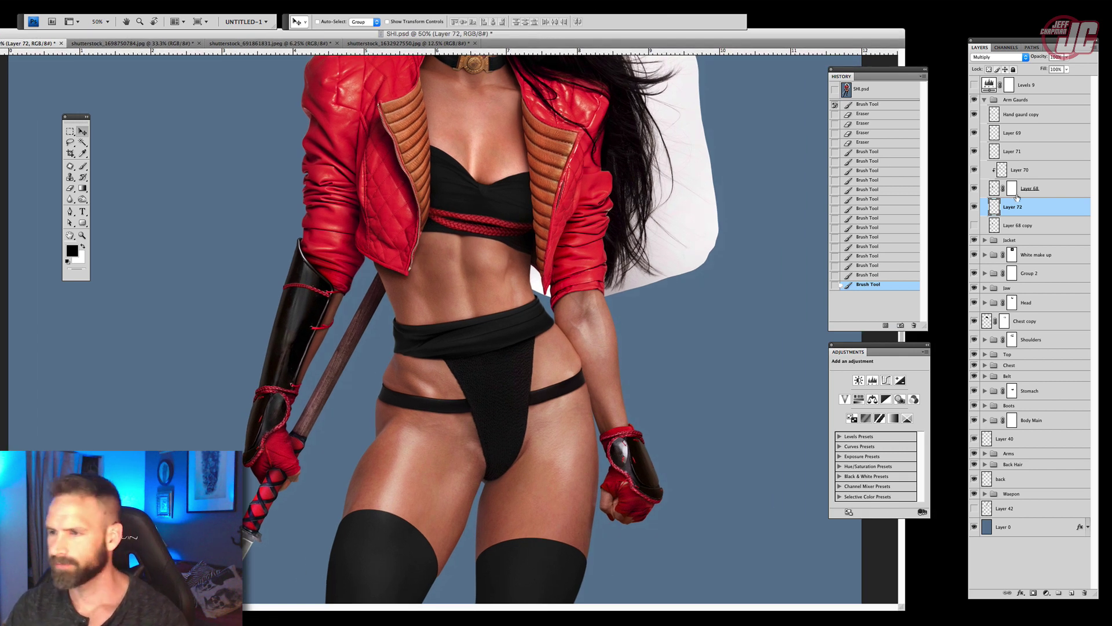
left_click(974, 189)
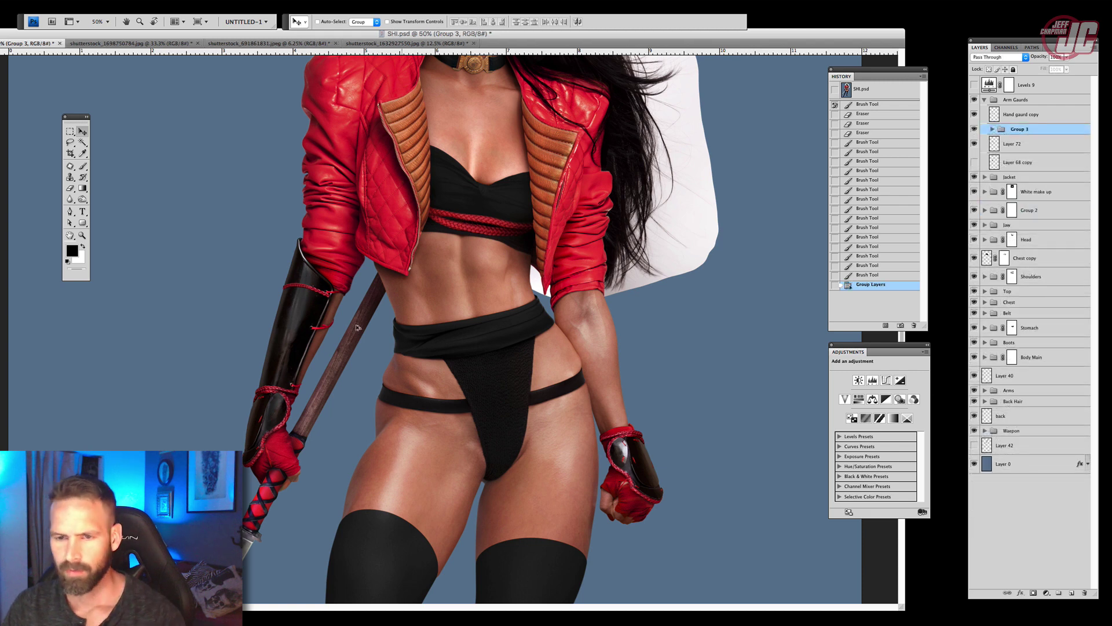
Duplicate the arm guard group onto the character's other forearm and flip the copy horizontally
left_click_drag(317, 327, 634, 335, "alt")
left_click(22, 2)
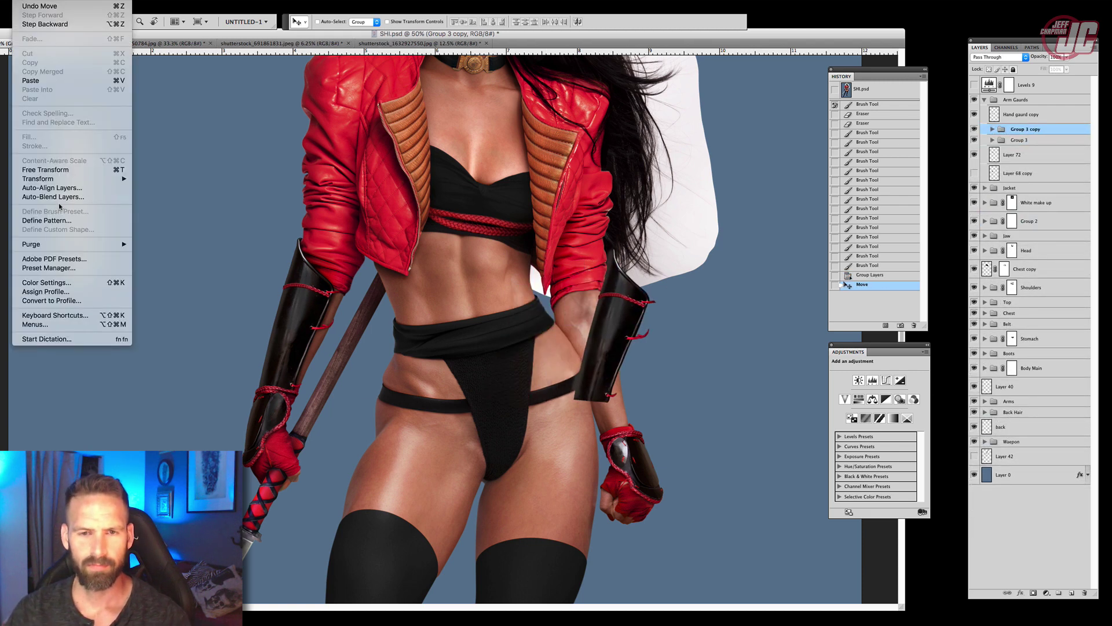
mouse_move(124, 178)
left_click(194, 289)
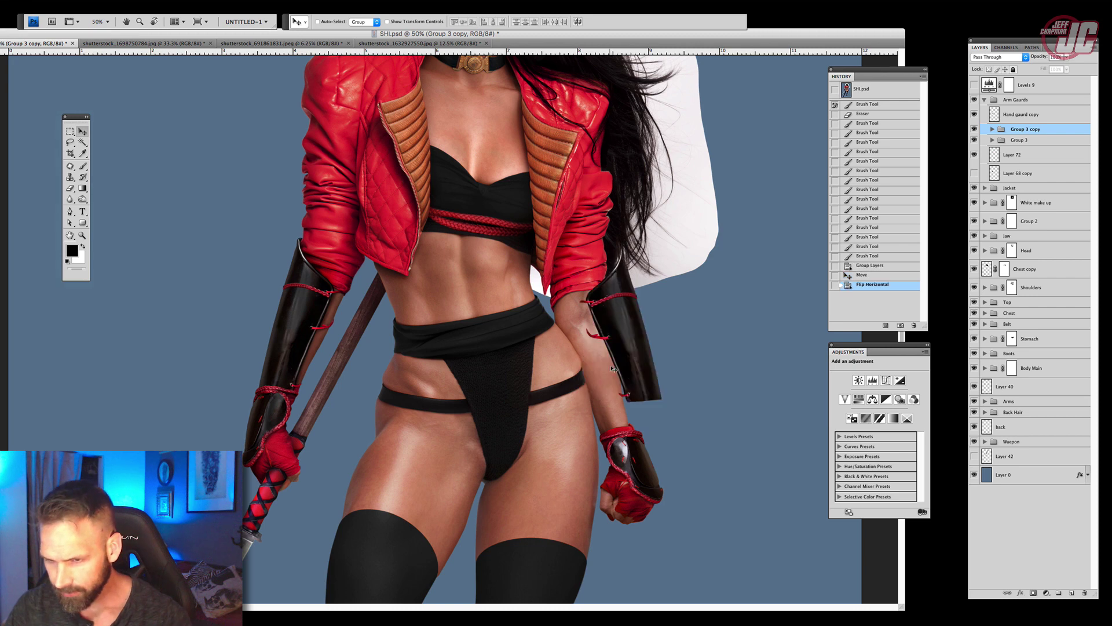
Position the mirrored arm guard over the bare forearm and free-transform it to follow the arm from sleeve to wrist
left_click_drag(636, 355, 624, 375)
key("ctrl+t")
left_click_drag(702, 234, 702, 234)
left_click_drag(620, 359, 618, 281)
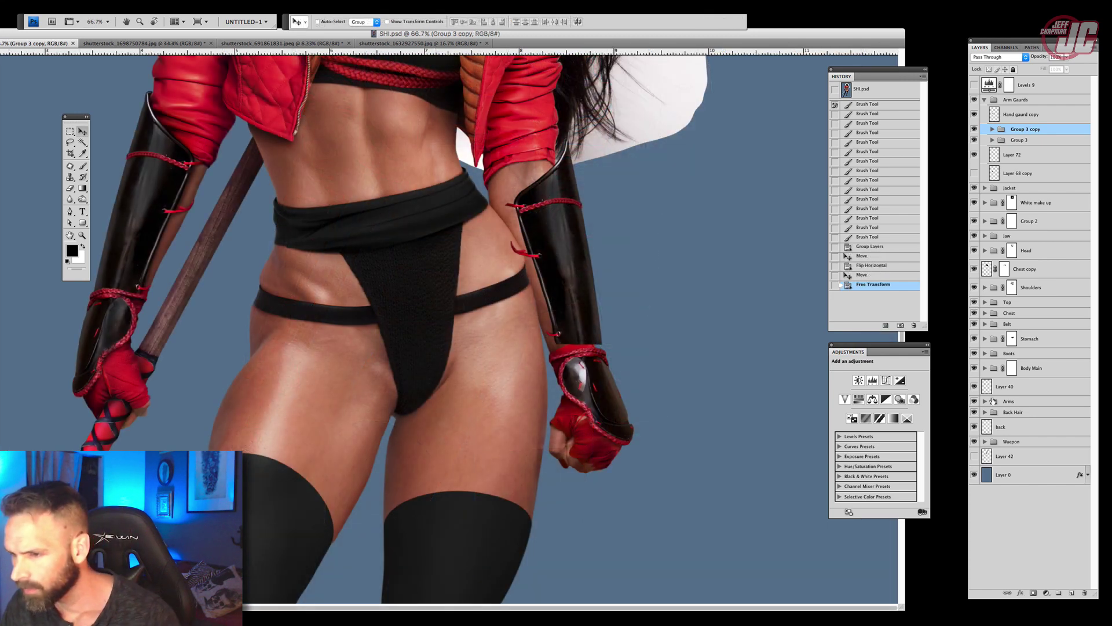
Expand the Arms group and move its Hand gaurd layer into the arm guards group, directly above Group 3 copy
left_click(986, 401)
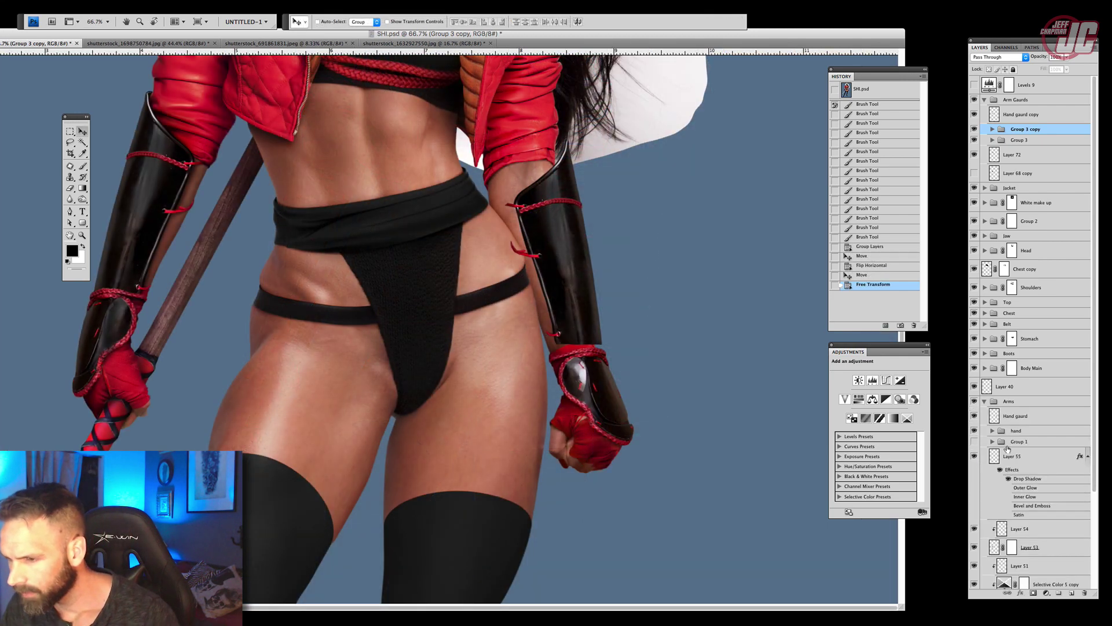
left_click(1088, 455)
left_click(1048, 454)
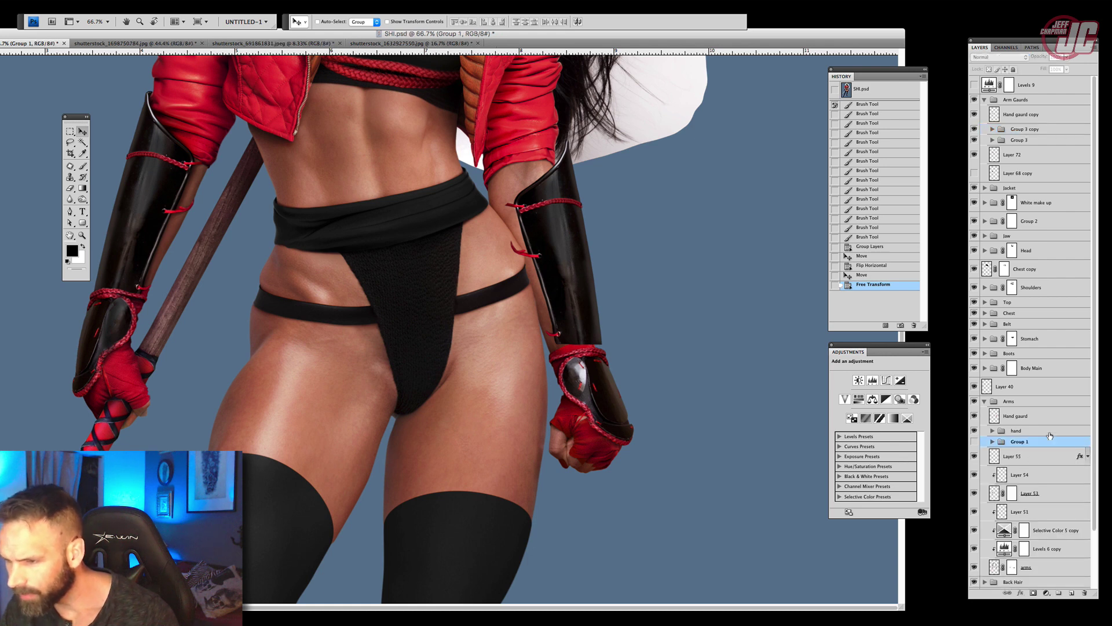
left_click(1039, 418)
left_click_drag(1045, 421, 1018, 121)
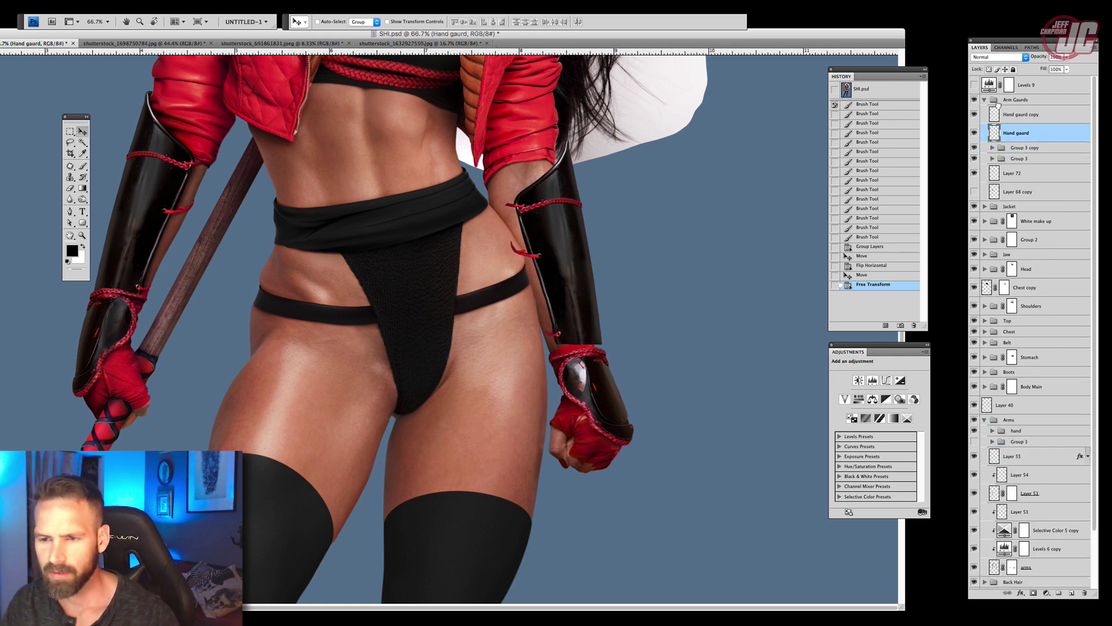
Merge the copied guard's base layers and warp Layer 70 copy so its inner edge bulges outward over the upper forearm
left_click(1040, 152)
left_click(976, 149)
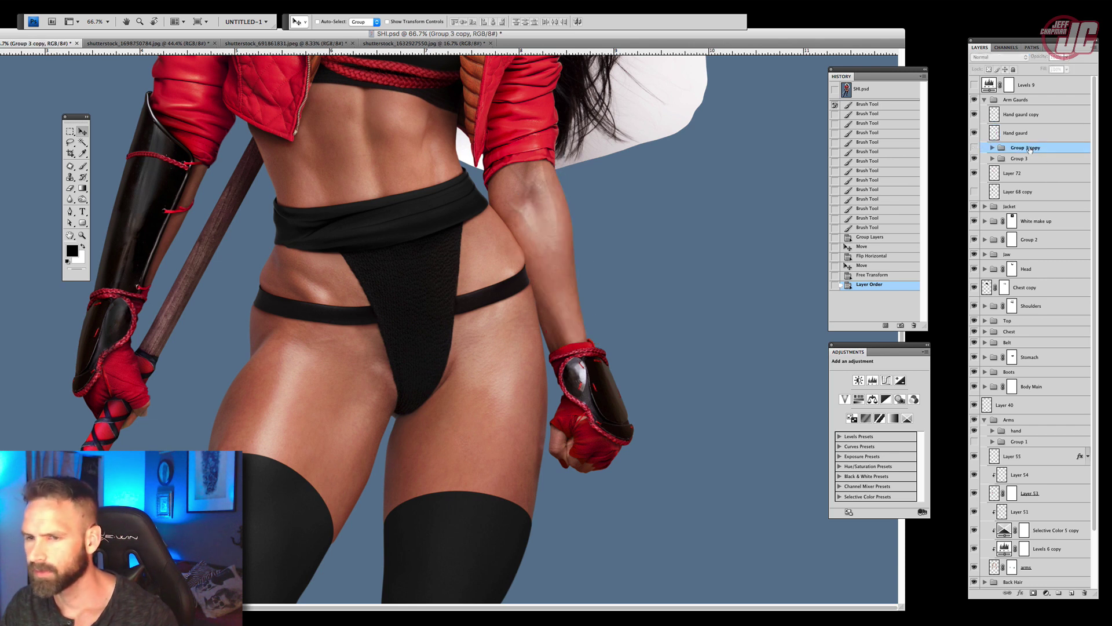
left_click(974, 149)
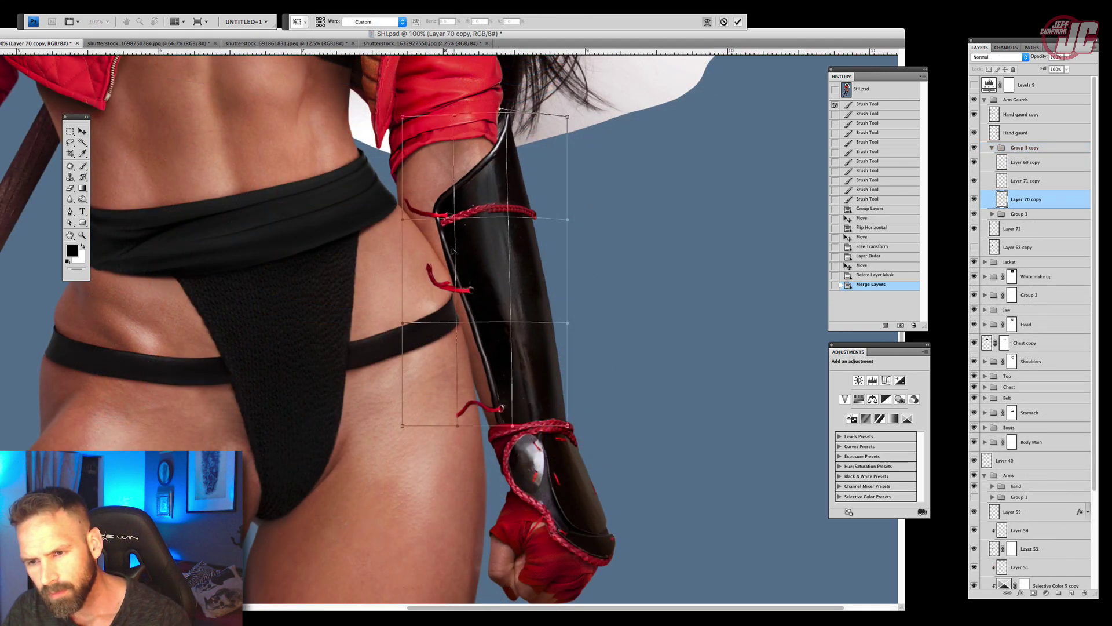
left_click_drag(453, 251, 445, 252)
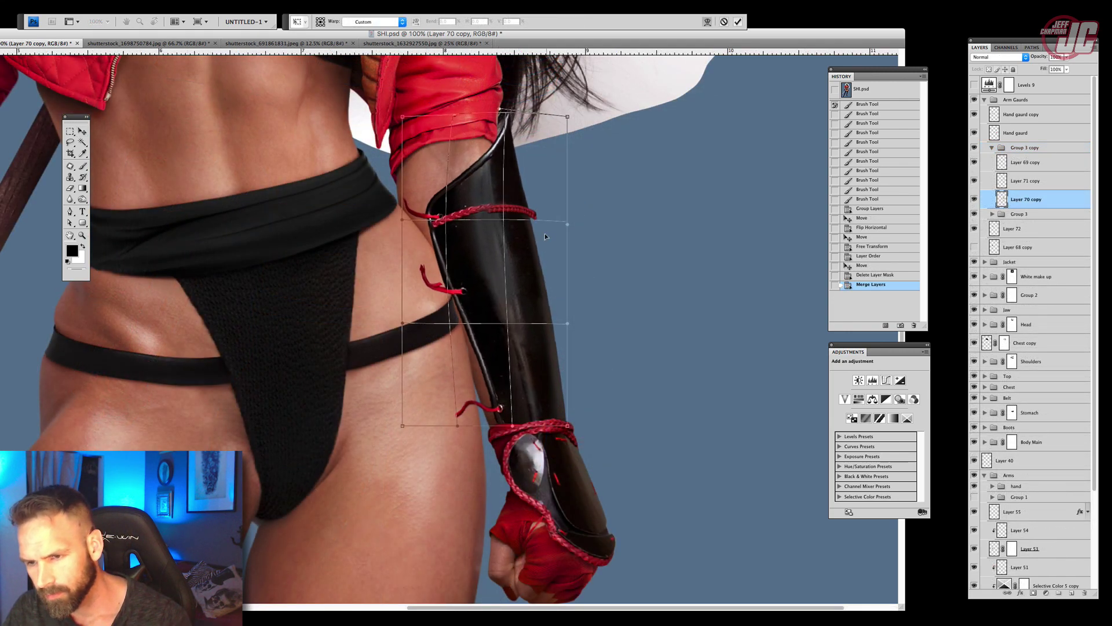
scroll(503, 343, "down", 4)
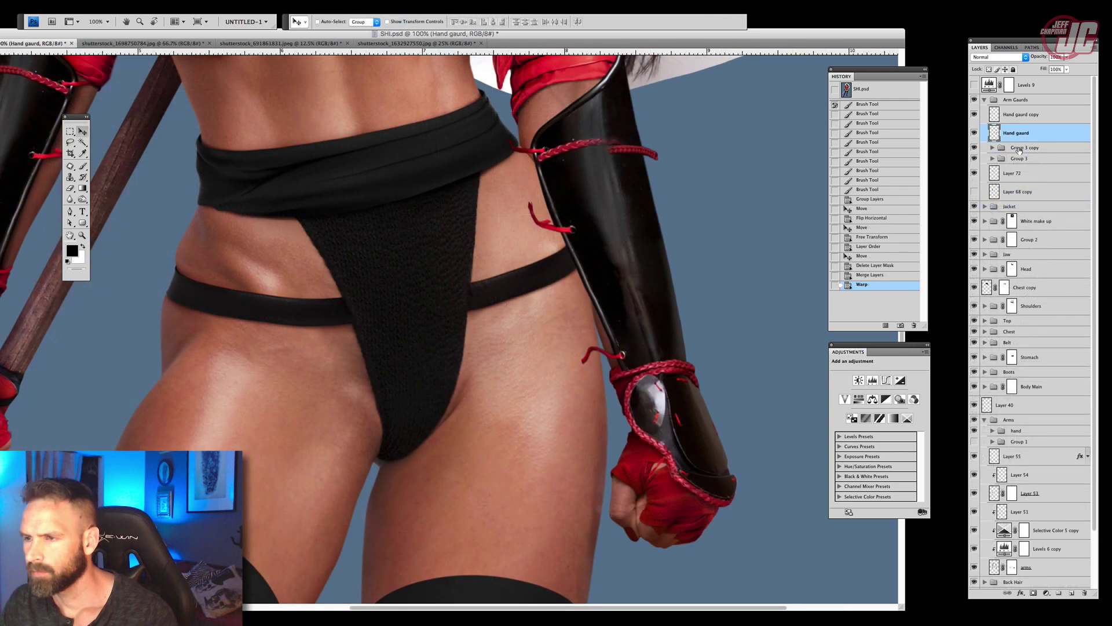
Move the Hand gaurd layer and Group 3 copy together into the Arms group, above the hand group
left_click(1021, 148, "shift")
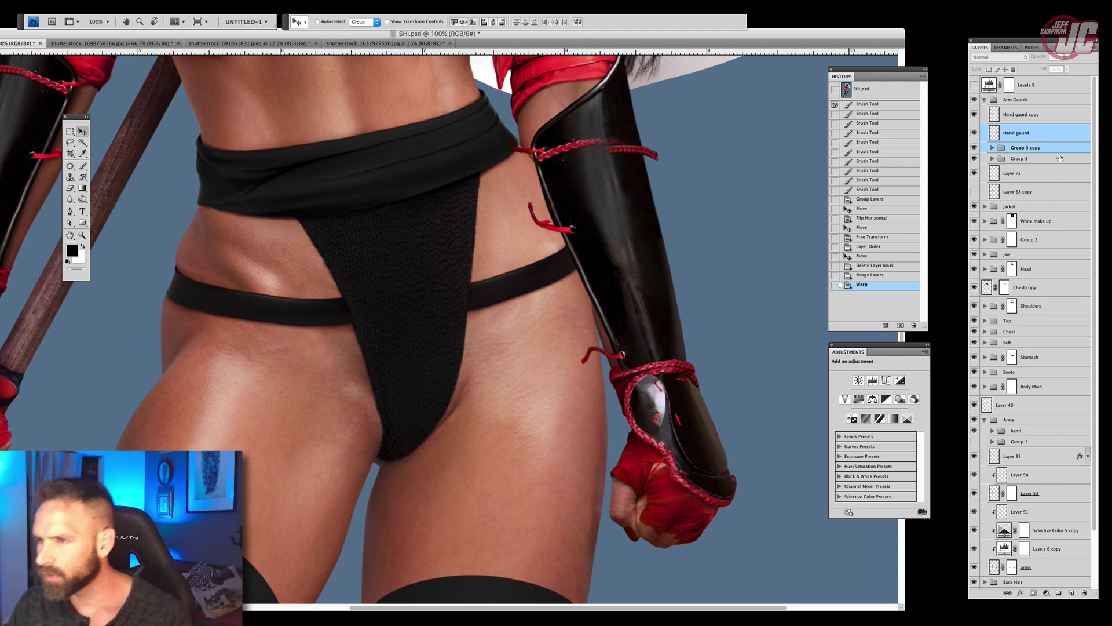
left_click_drag(1062, 143, 1047, 419)
left_click_drag(1046, 561, 1043, 397)
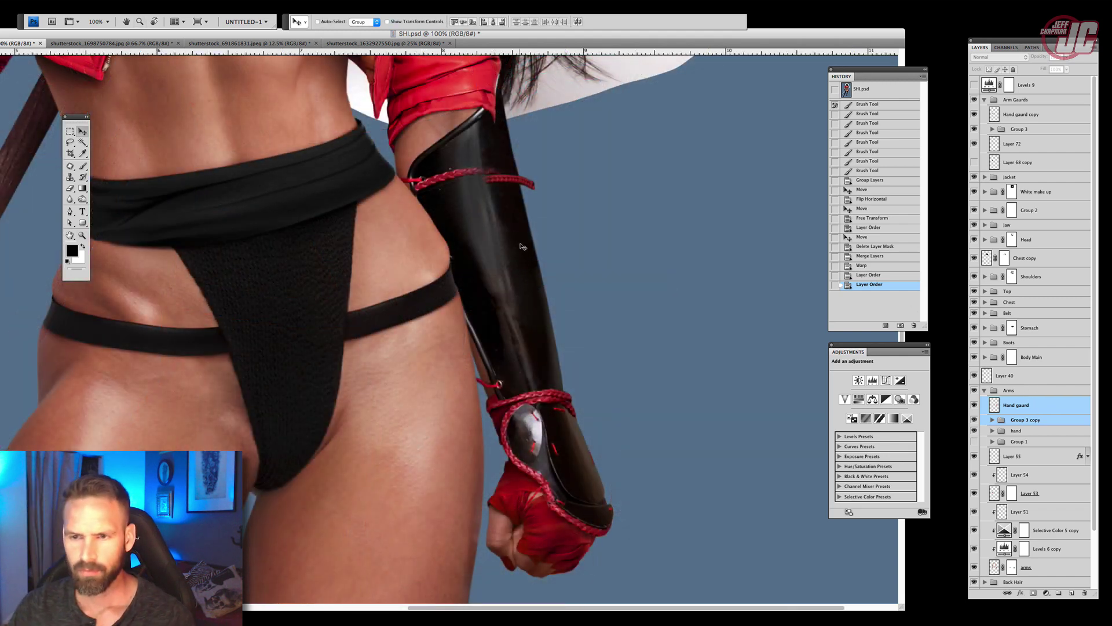
left_click(974, 130)
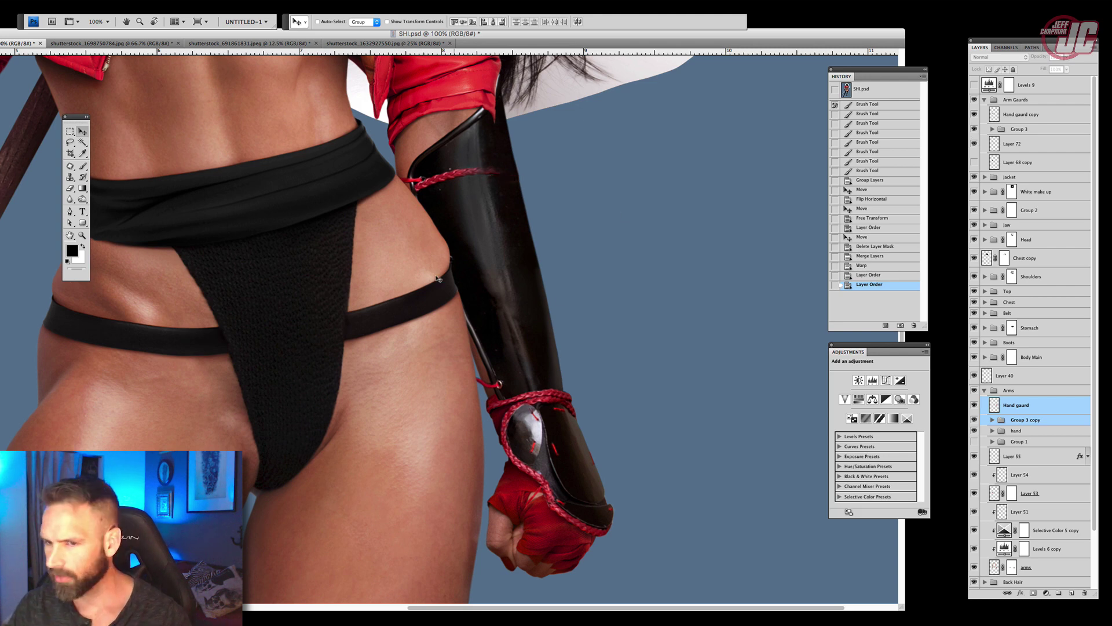
Add a layer mask to the Jacket group and paint out the sleeve cuff where it overlaps the arm guard's upper edge
left_click_drag(452, 294, 487, 326)
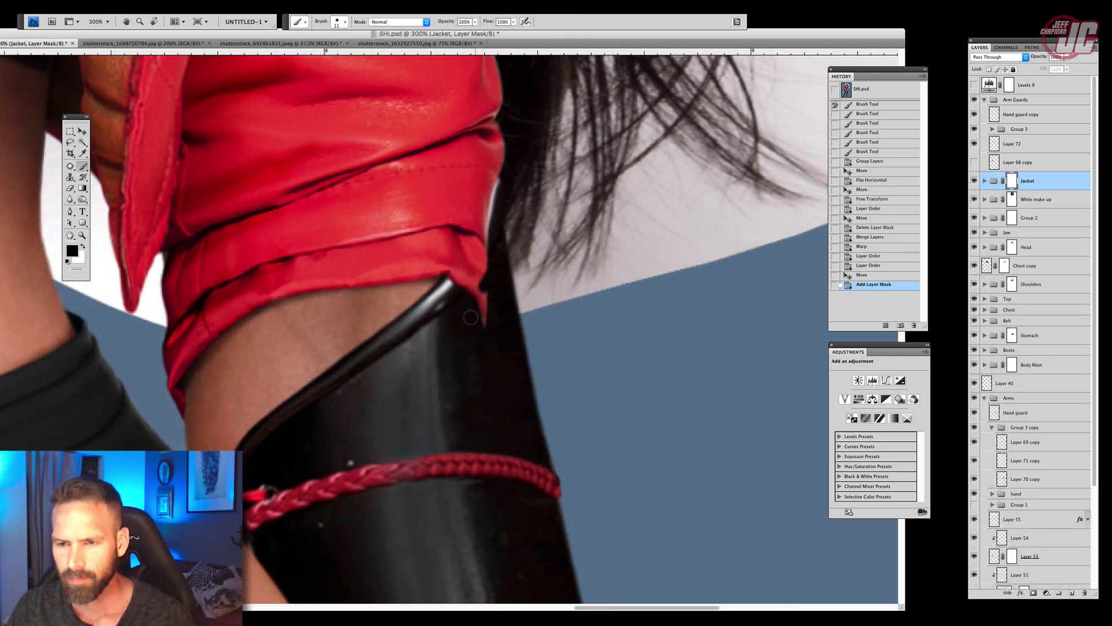
mouse_move(470, 318)
left_mouse_down()
mouse_move(490, 231)
mouse_move(454, 287)
mouse_move(502, 185)
mouse_move(467, 265)
left_mouse_up()
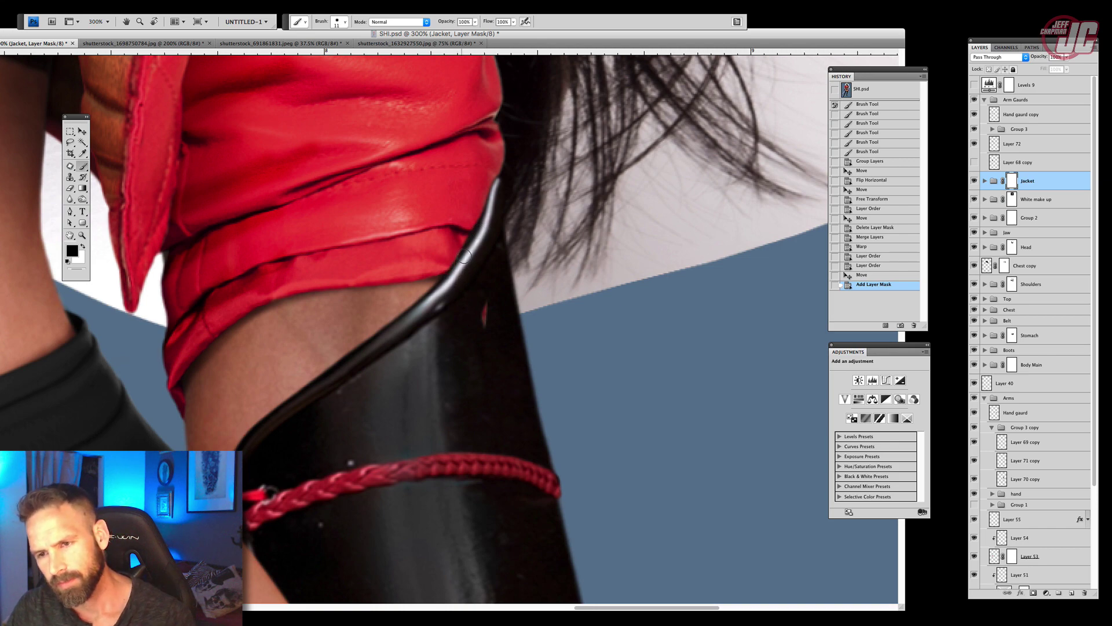
left_click_drag(472, 262, 486, 315)
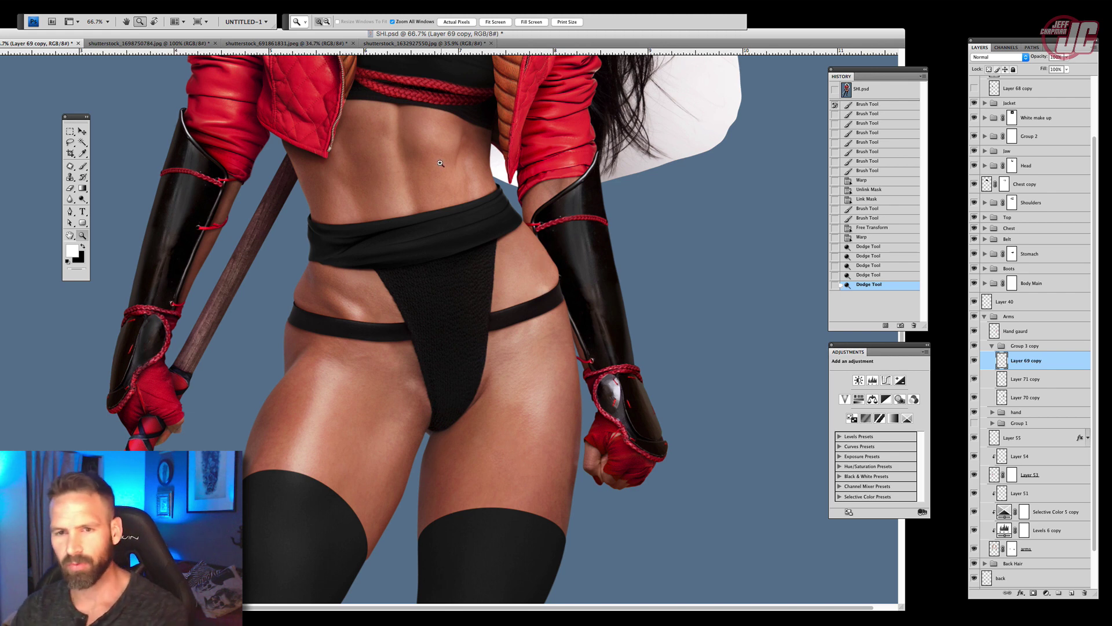
Dodge a highlight down the middle of the copied arm guard on Layer 70 copy with a soft 54 px brush, Midtones at 20% exposure
left_click(613, 332)
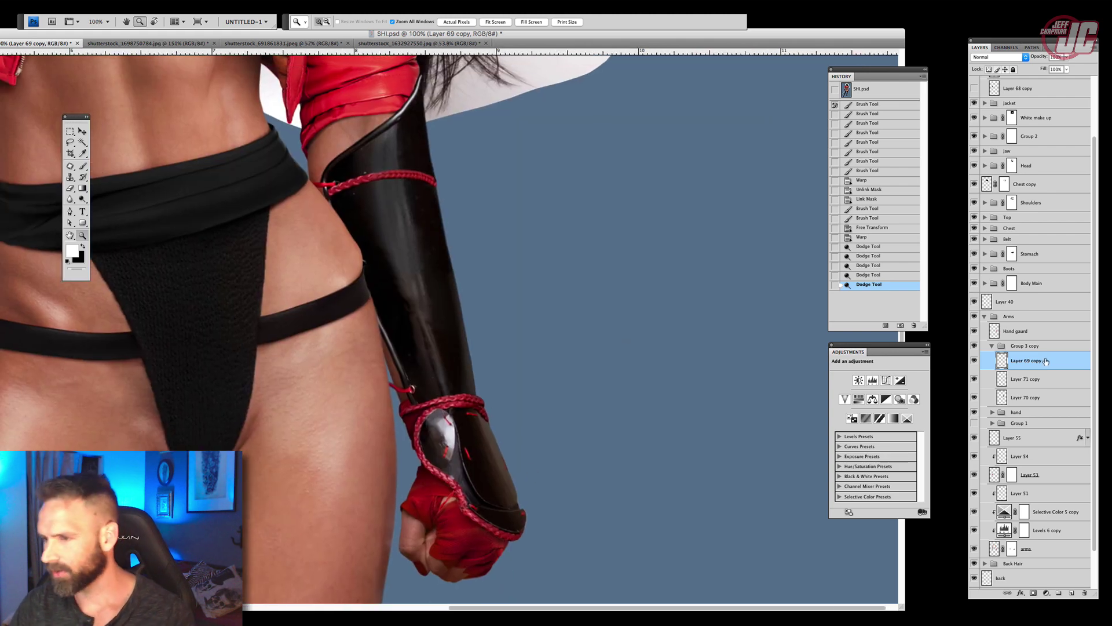
left_click(1026, 378)
left_click(975, 379)
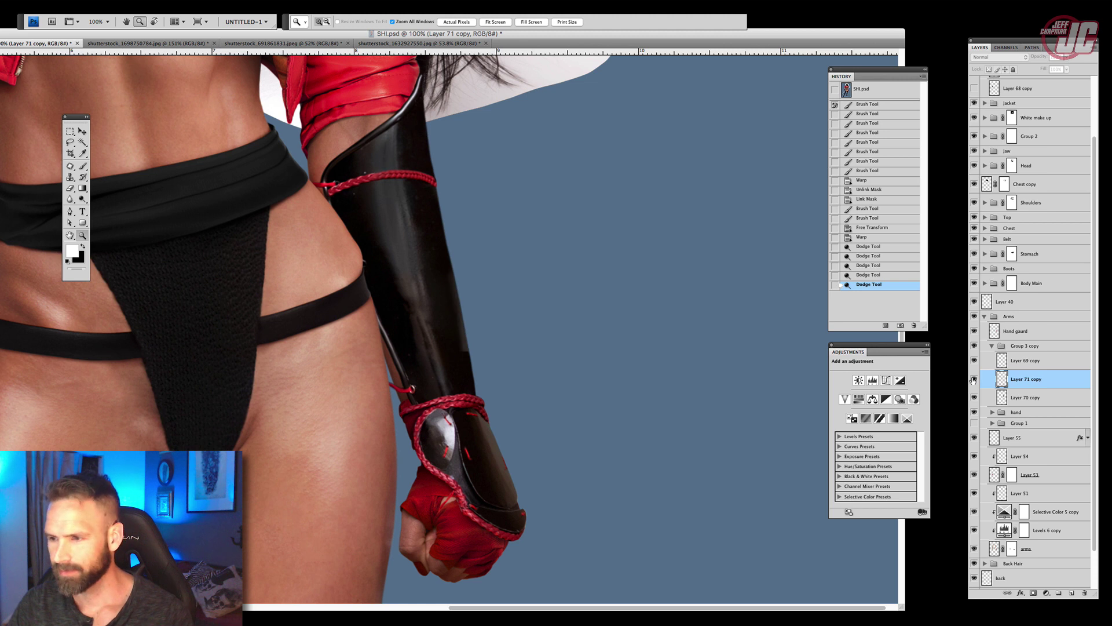
left_click(974, 379)
left_click(975, 397)
left_click(975, 397)
left_click(1002, 397)
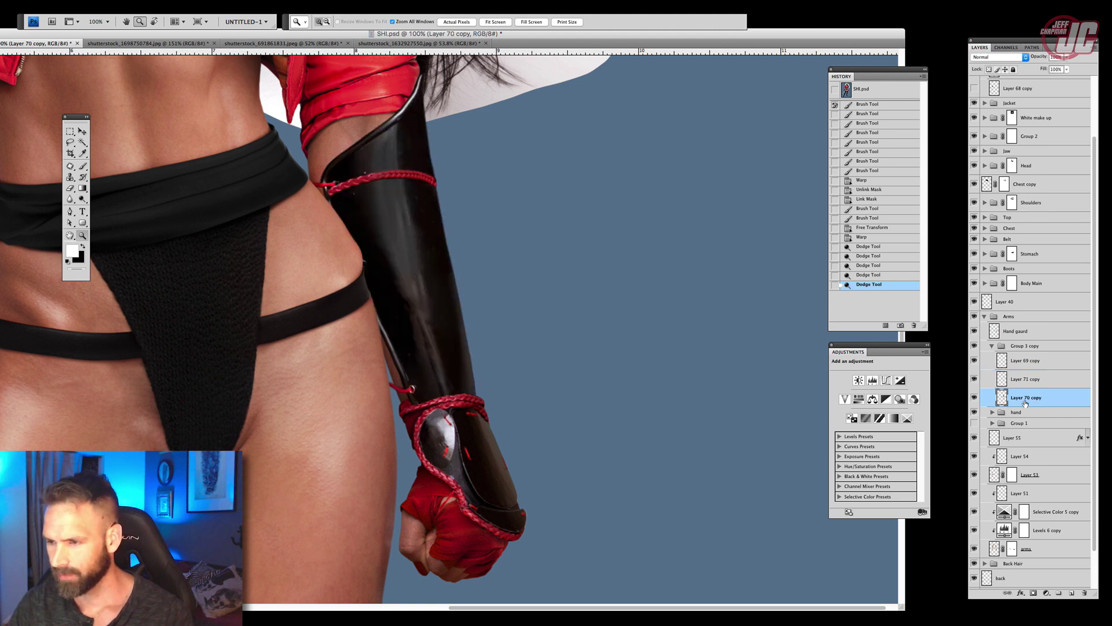
left_click(82, 199)
right_click(445, 230)
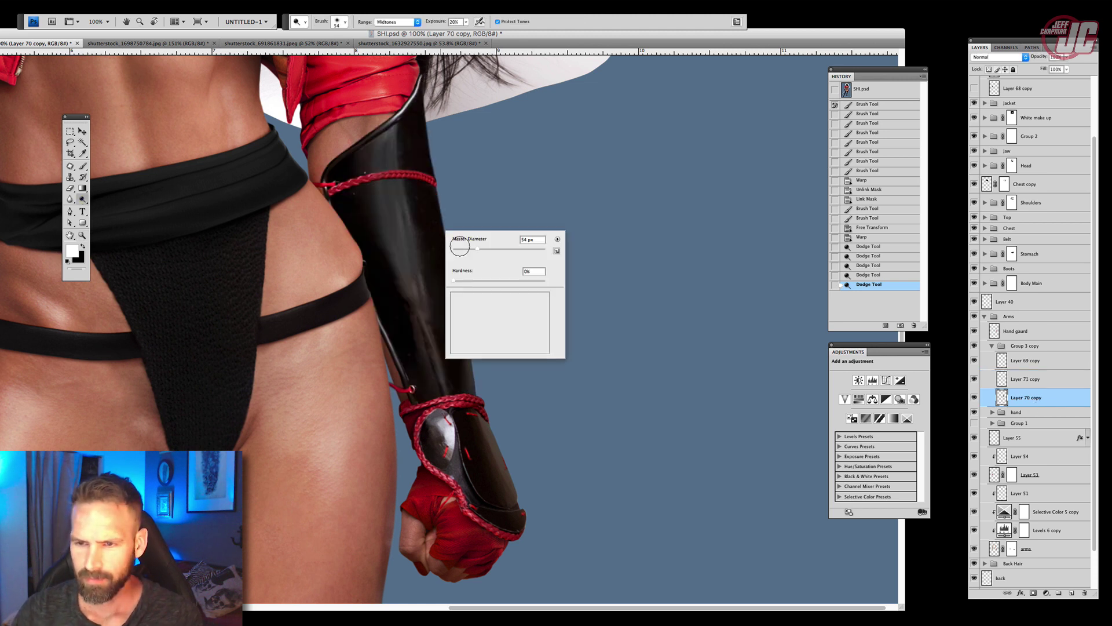
left_click_drag(376, 220, 429, 341)
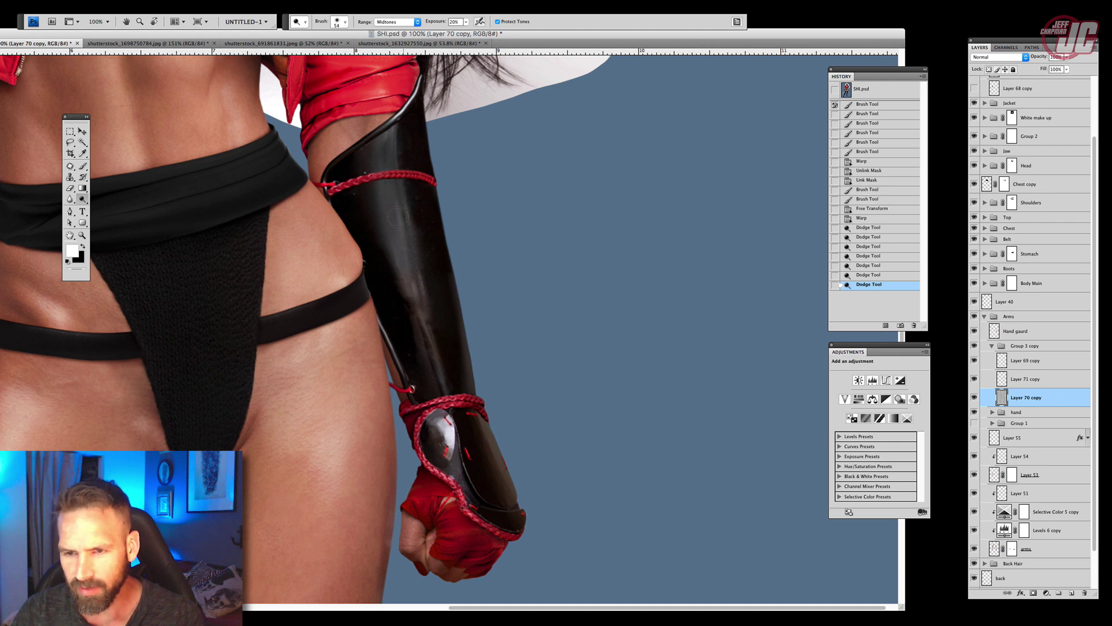
left_click_drag(407, 260, 427, 324)
Sharpen the guard's central highlight with a 28 px dodge brush up to the cord, and switch the dodge range to Shadows
right_click(547, 274)
left_click(572, 291)
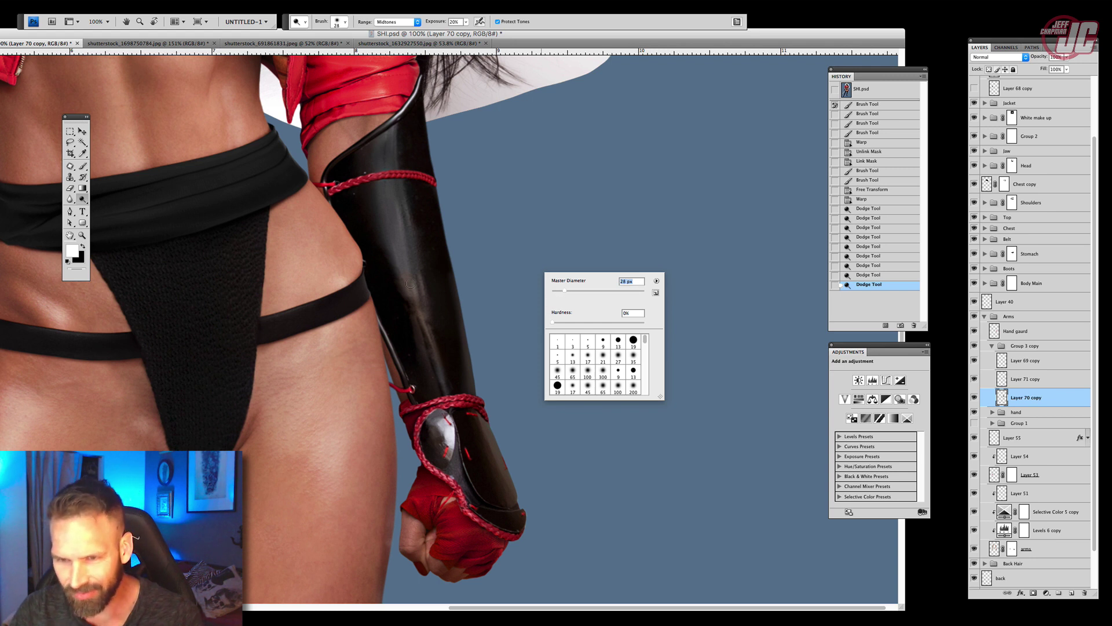
mouse_move(409, 284)
left_mouse_down()
mouse_move(397, 219)
mouse_move(403, 261)
left_mouse_up()
mouse_move(406, 275)
left_mouse_down()
mouse_move(396, 198)
mouse_move(439, 347)
mouse_move(401, 277)
mouse_move(411, 309)
mouse_move(379, 165)
left_mouse_up()
mouse_move(394, 250)
left_mouse_down()
mouse_move(402, 209)
mouse_move(415, 293)
left_mouse_up()
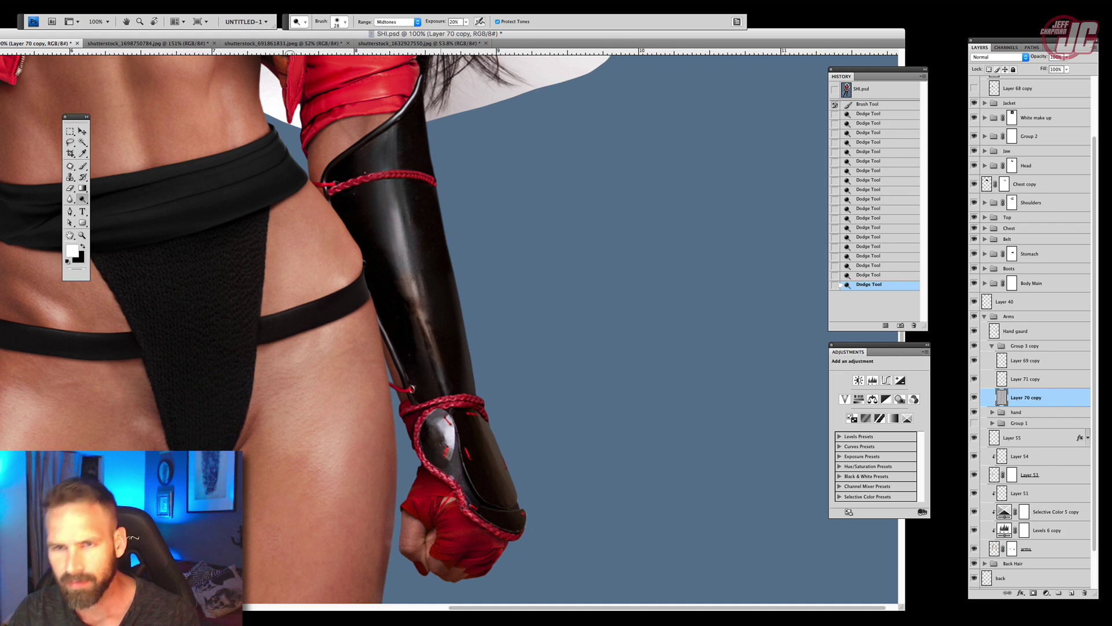
left_click(397, 22)
left_click(396, 13)
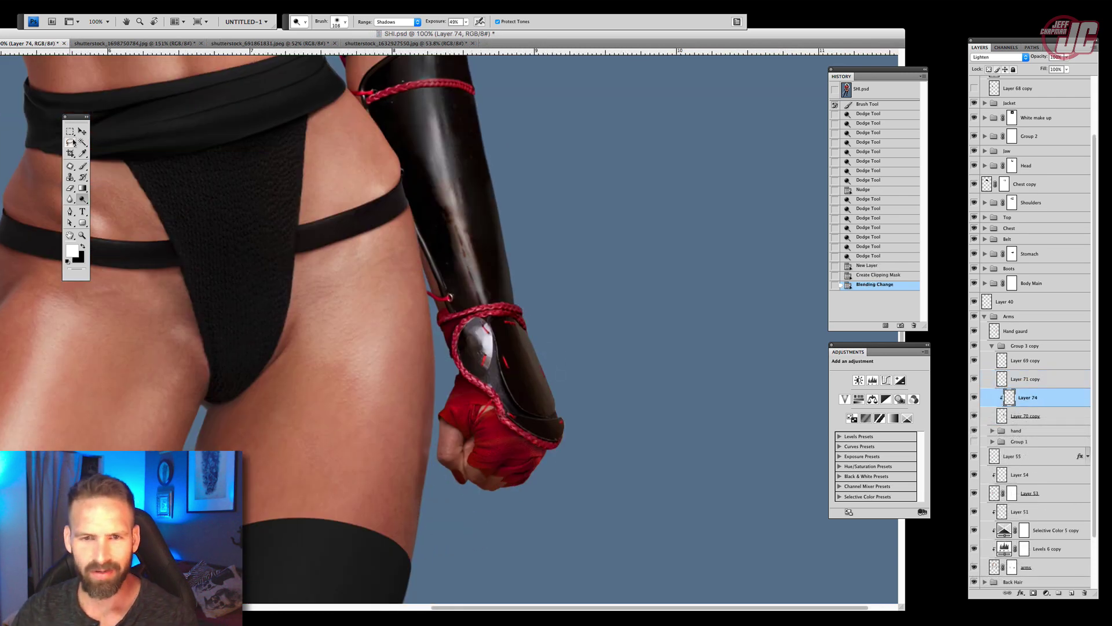
Sample a dark brown-grey and paint a reflection along the guard's outer edge on Layer 74 with a 22 px brush
left_click(82, 153)
left_click(120, 168)
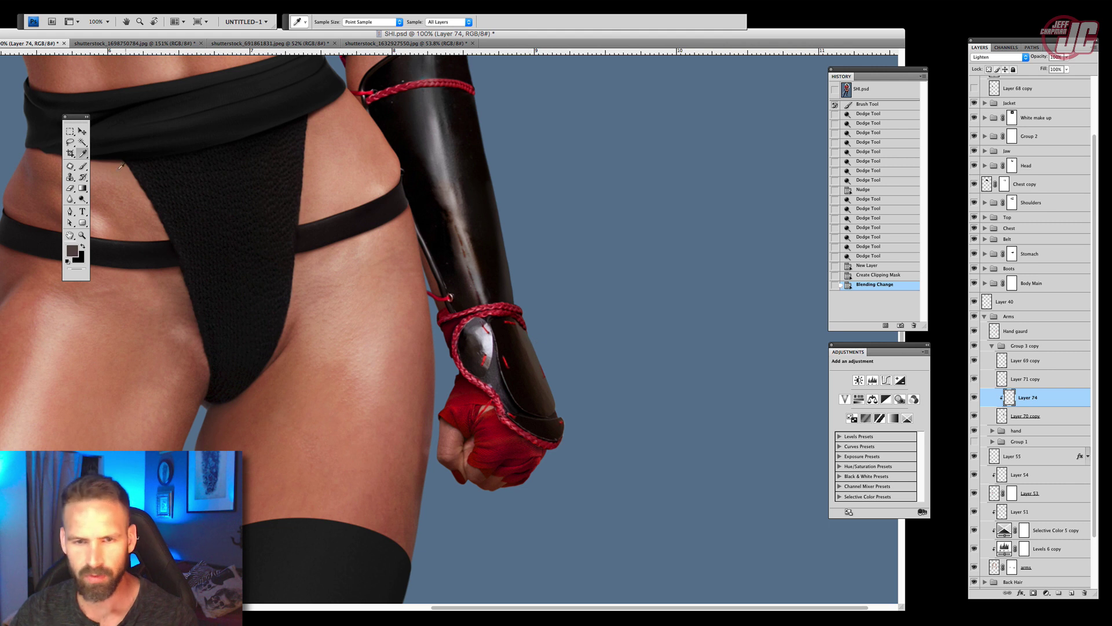
left_click(83, 166)
right_click(541, 137)
left_click_drag(554, 160, 558, 161)
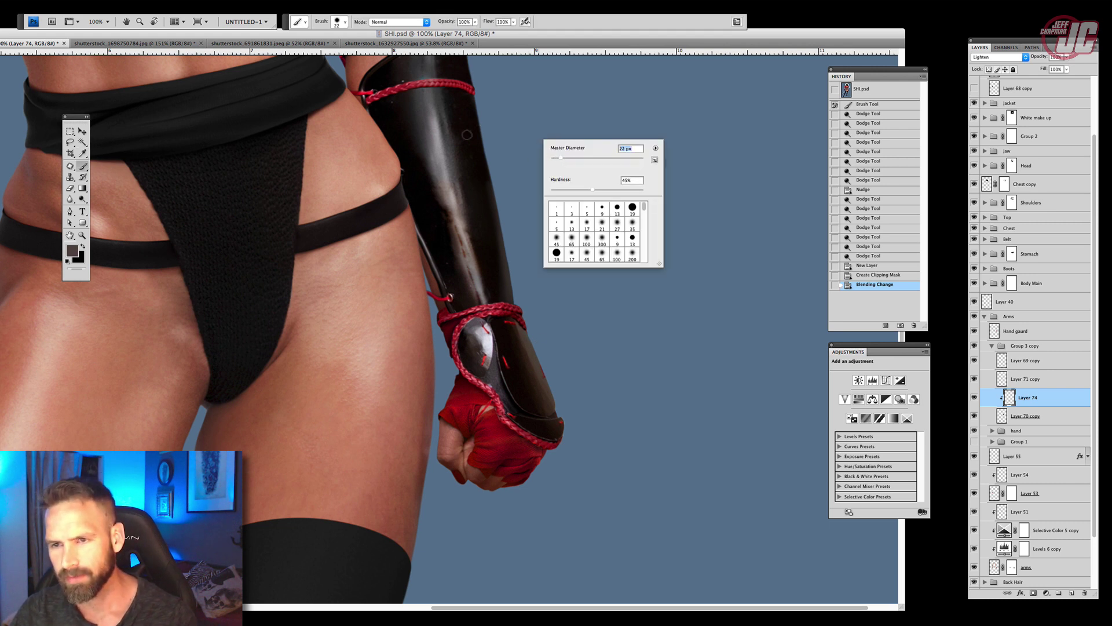
left_click(470, 100)
left_click_drag(471, 94, 509, 278)
Lower the brush opacity to 54% and build up the reflection along the guard's outer edge from the upper cord to the wrist
right_click(509, 189)
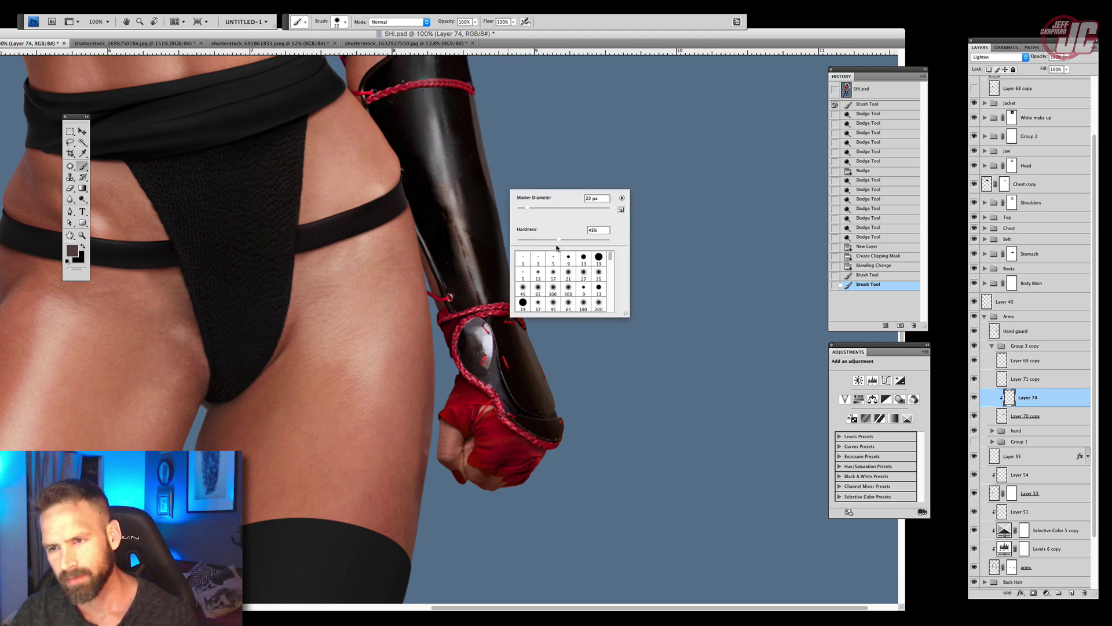
left_click(475, 22)
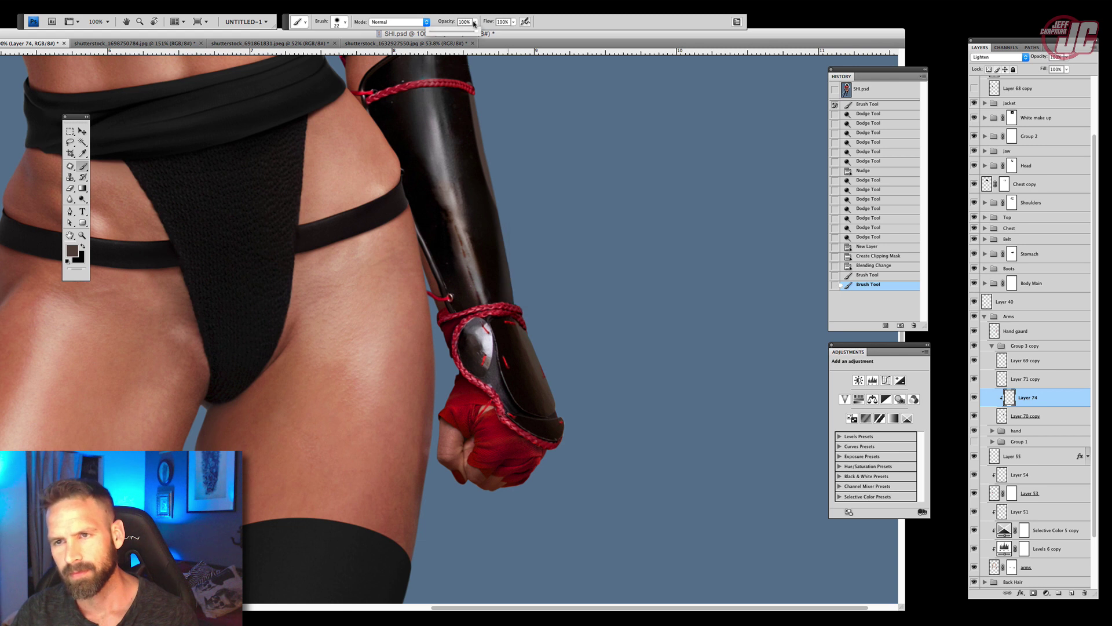
right_click(537, 132)
left_click_drag(471, 85, 494, 200)
mouse_move(478, 110)
left_mouse_down()
mouse_move(513, 278)
mouse_move(503, 278)
left_mouse_up()
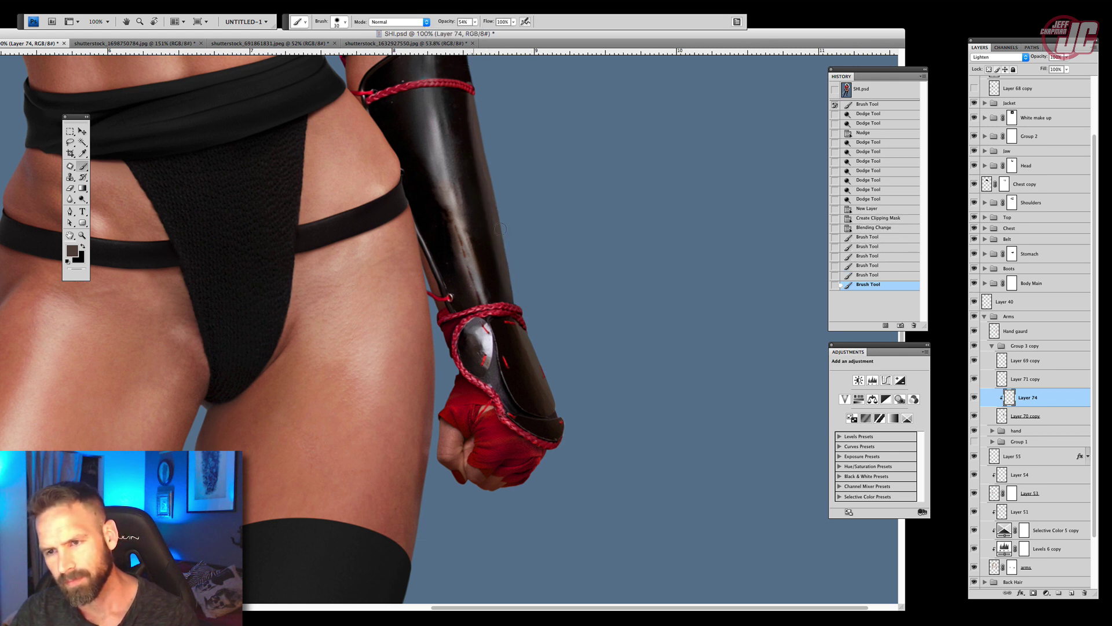
mouse_move(491, 203)
left_mouse_down()
mouse_move(505, 288)
mouse_move(507, 278)
mouse_move(527, 293)
left_mouse_up()
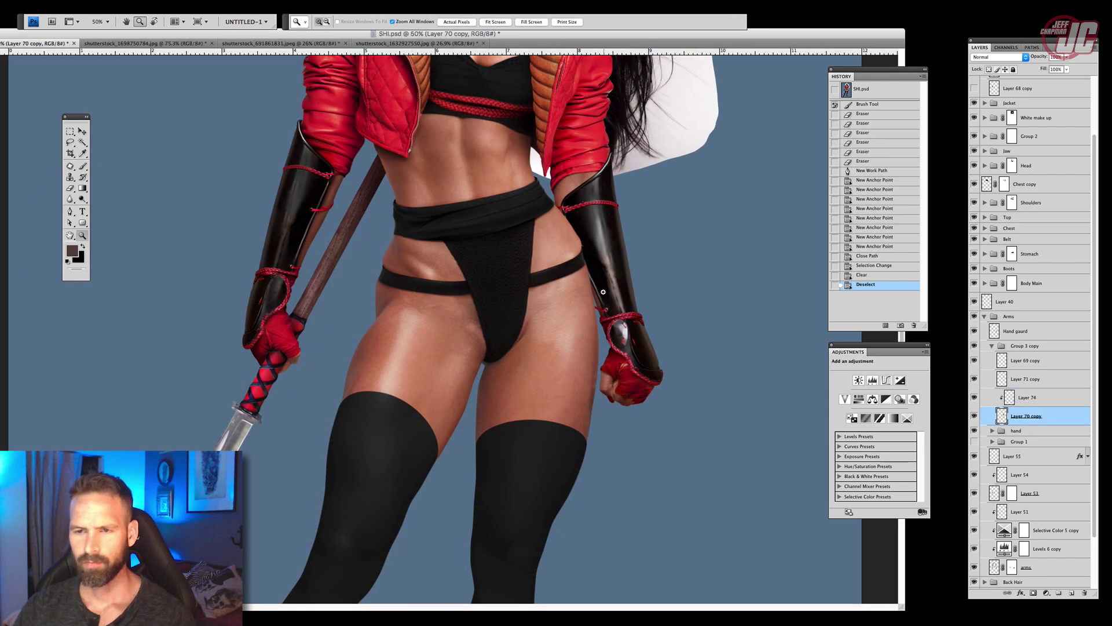
Add a new layer clipped to the arm guard on Layer 70 copy, with its blend mode set to Lighten
left_click(603, 291)
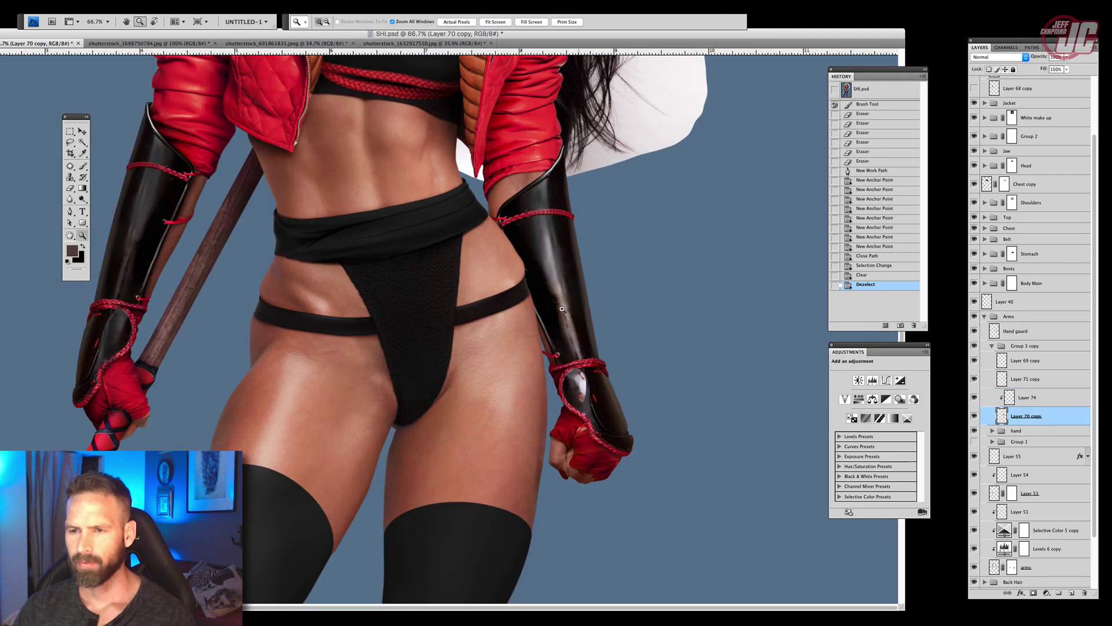
left_click(510, 303)
left_click(477, 294)
left_click_drag(420, 358, 476, 355)
left_click_drag(437, 296, 422, 261)
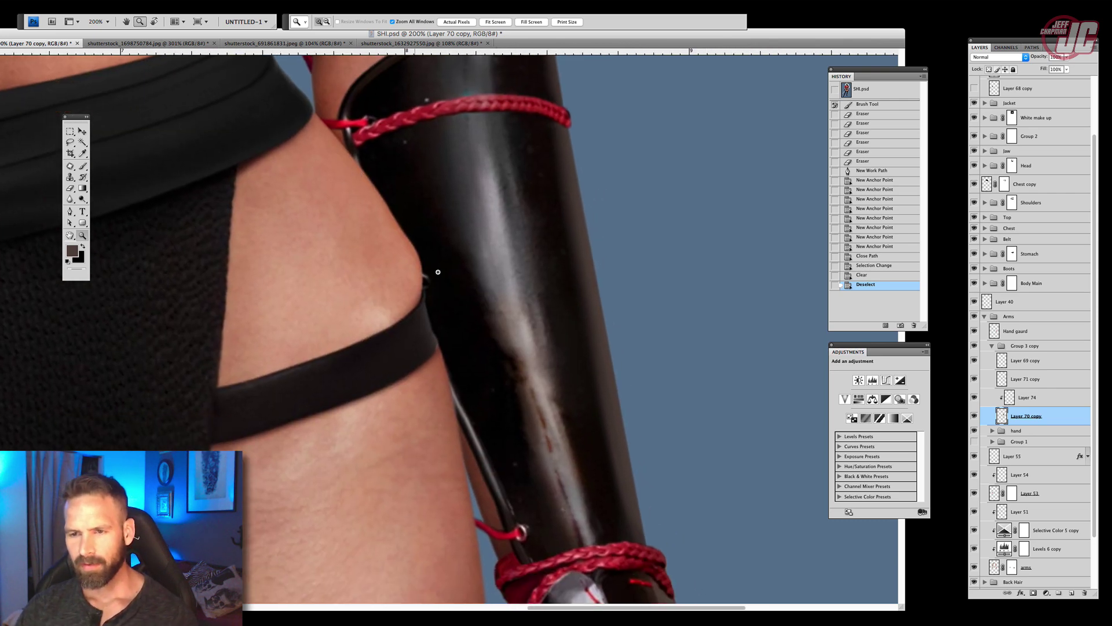
left_click_drag(438, 271, 403, 192)
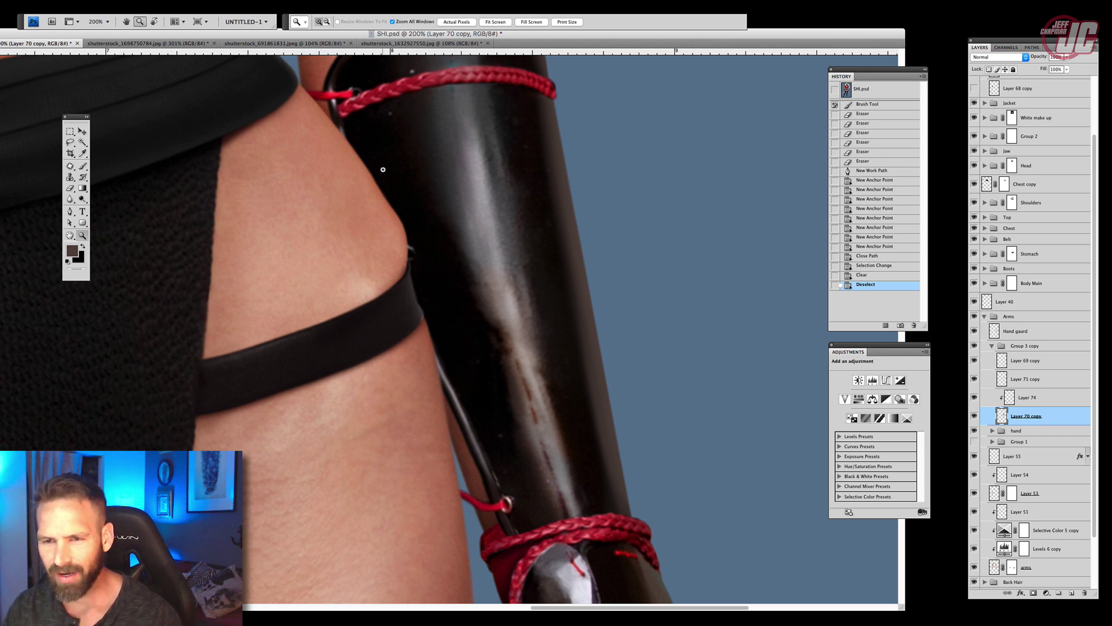
left_click(1072, 593)
key("shift+alt+g")
Sample the thigh's skin tone and paint its reflection along the guard's inner edge with a 30 px brush at 54% opacity
key("i")
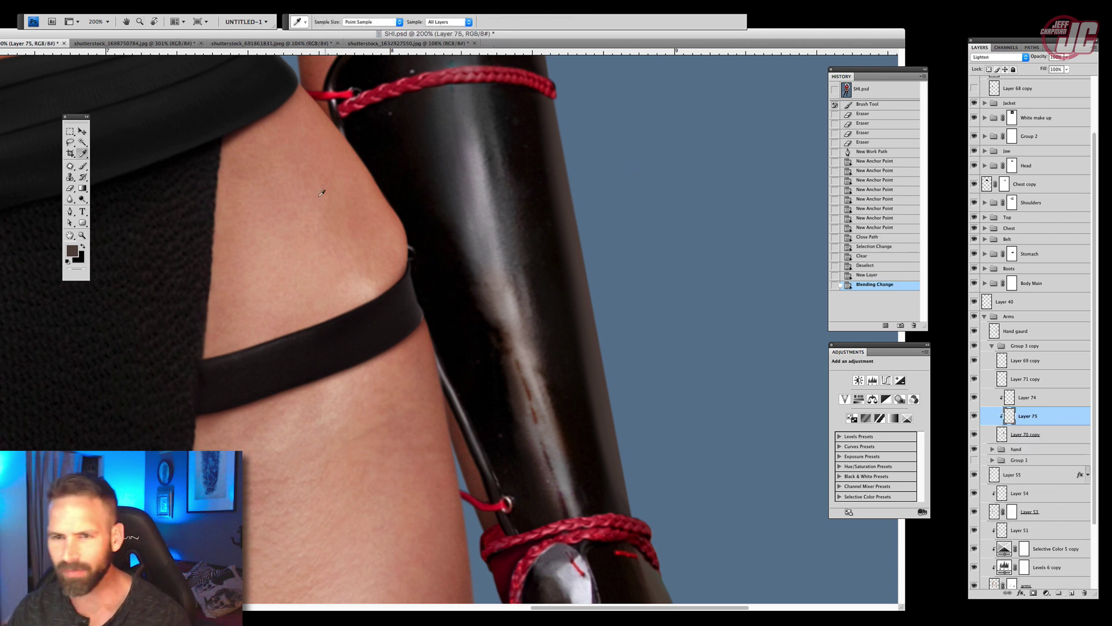
left_click(354, 188)
key("b")
right_click(404, 175)
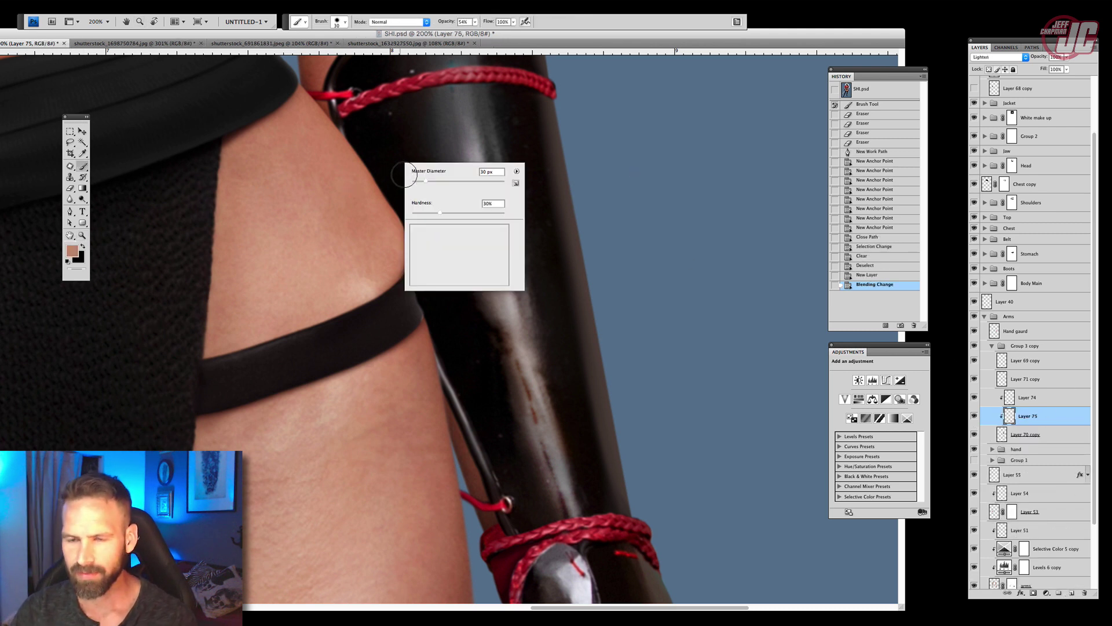
left_click_drag(346, 147, 407, 234)
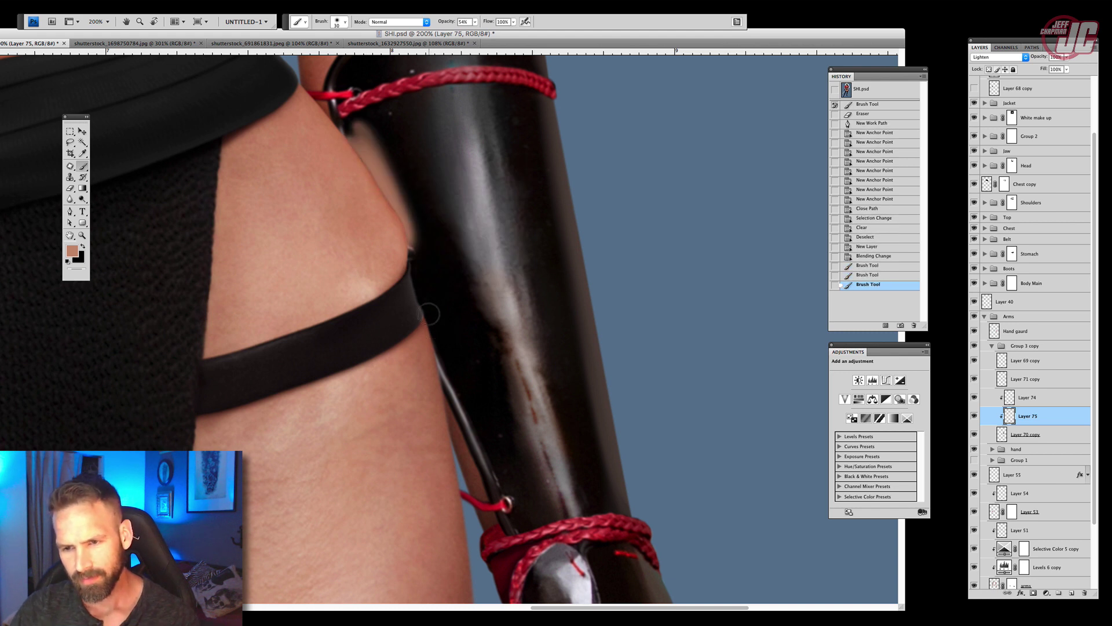
left_click_drag(433, 313, 480, 442)
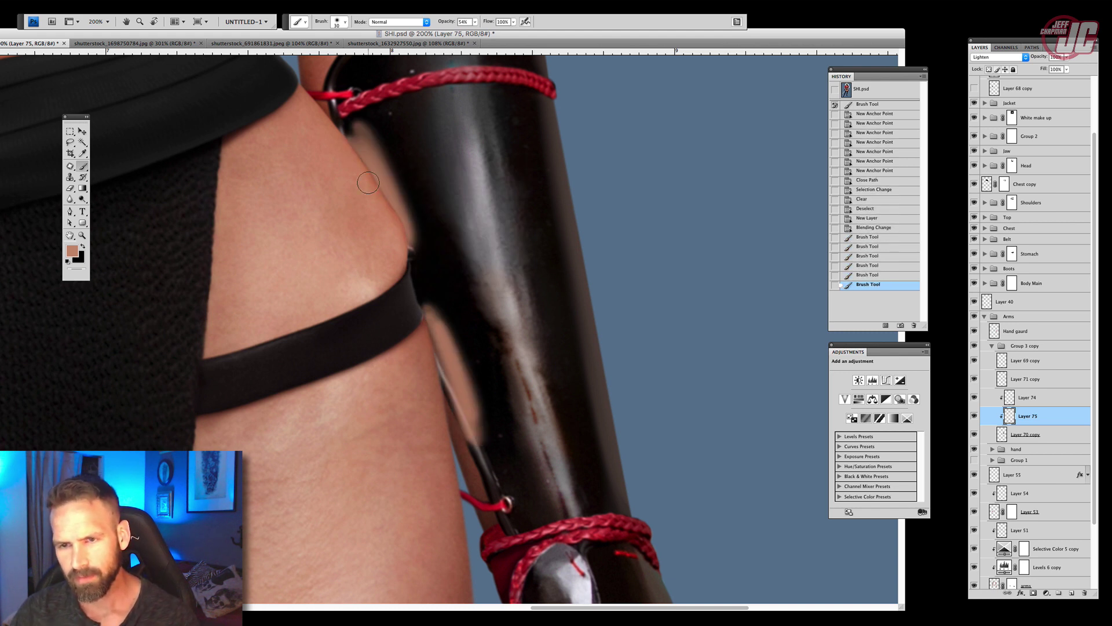
mouse_move(339, 130)
left_mouse_down()
mouse_move(382, 176)
mouse_move(407, 254)
left_mouse_up()
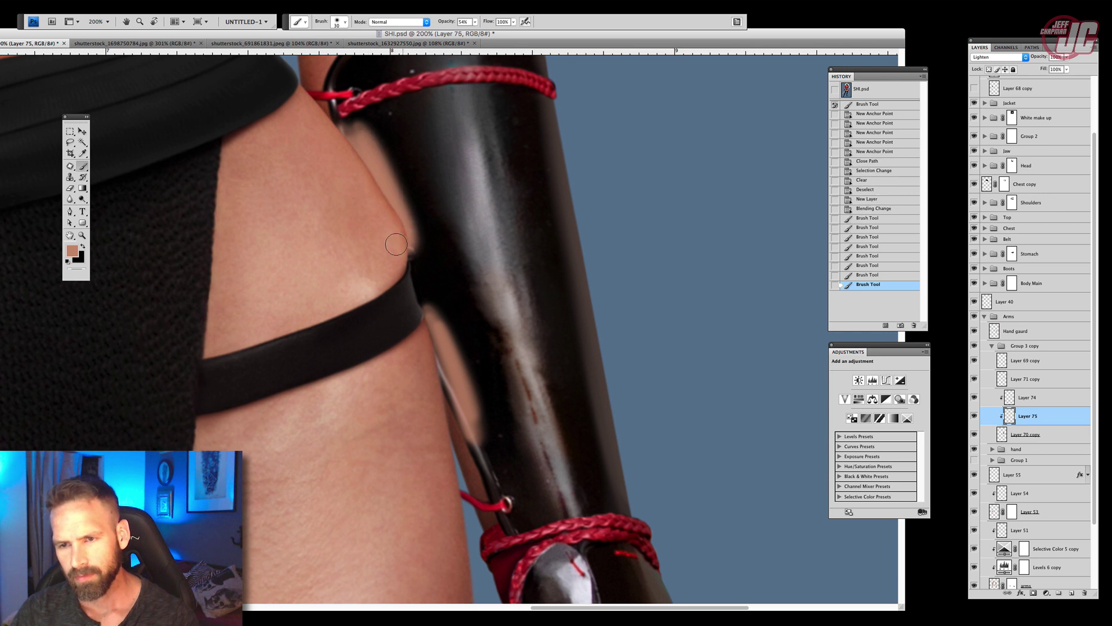
Lower the opacity of Layer 75 and soften the skin reflection with a 4.3-pixel Gaussian Blur
left_click_drag(1070, 58, 1041, 63)
left_click(128, 1)
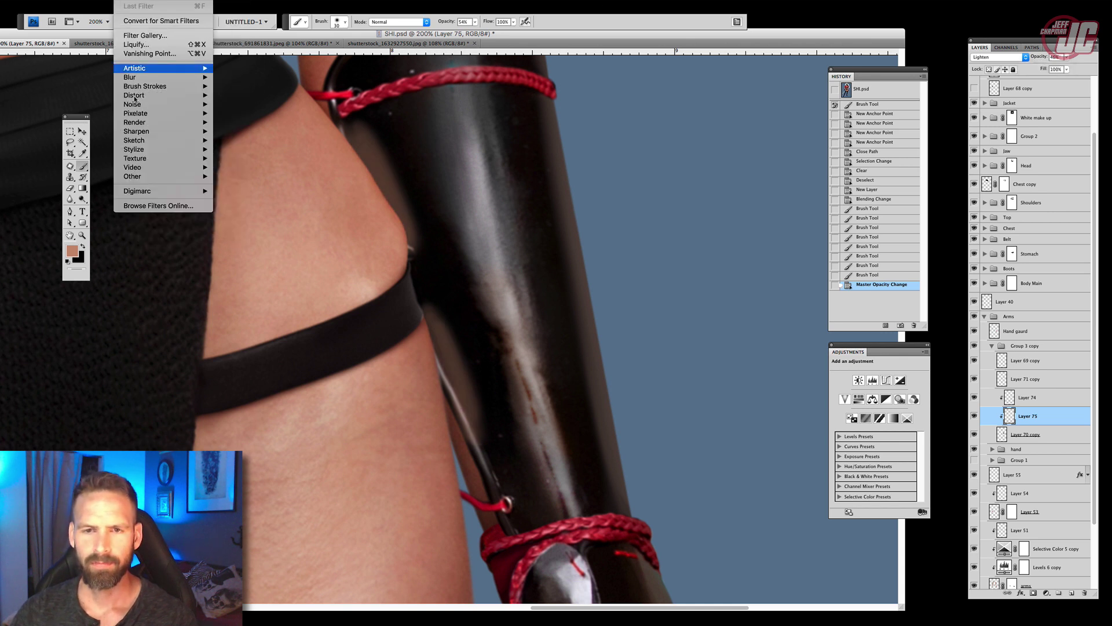
mouse_move(129, 77)
left_click(244, 113)
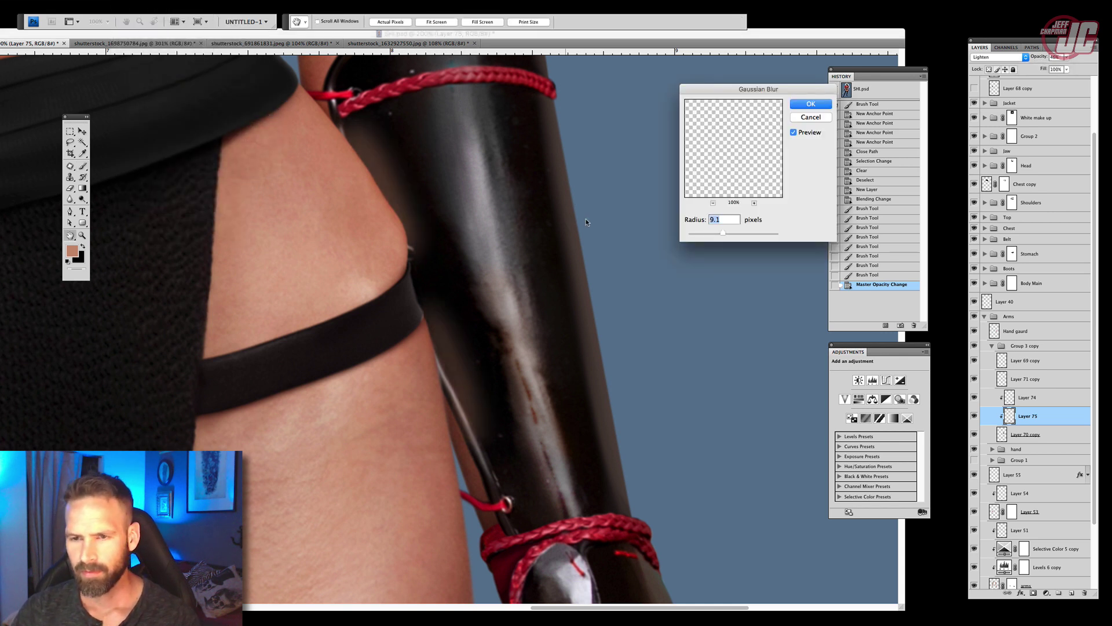
left_click_drag(709, 235, 711, 233)
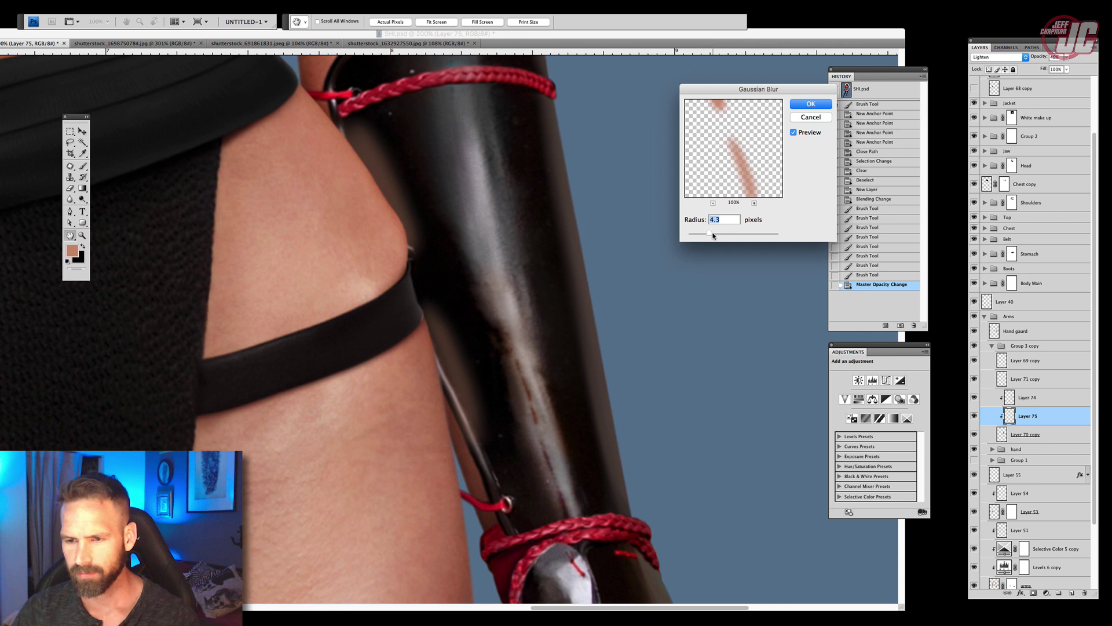
left_click(818, 104)
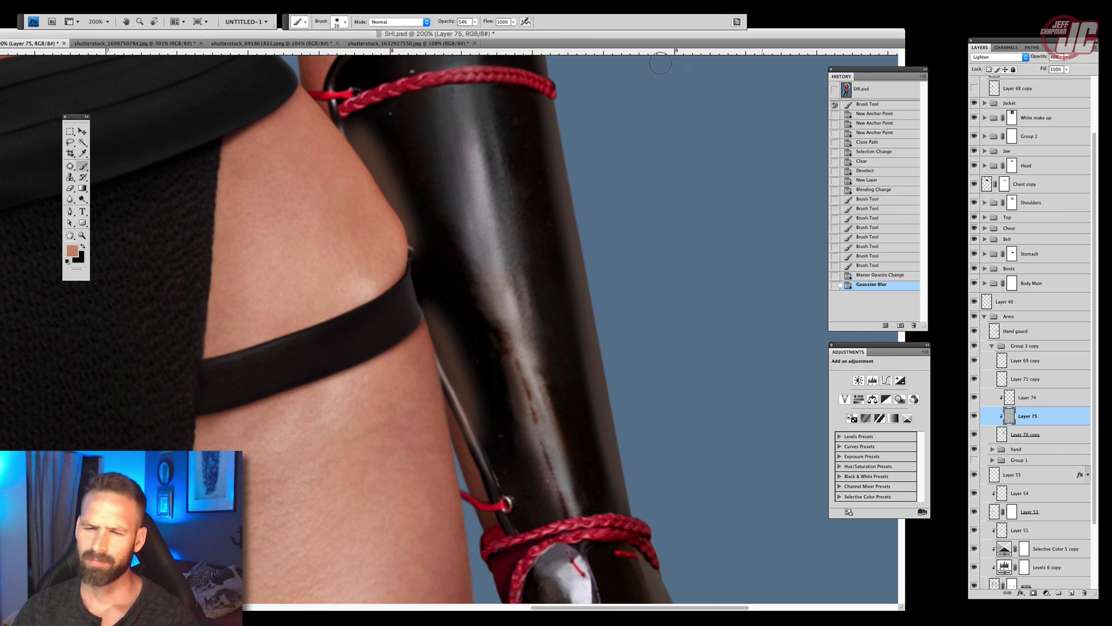
Fade the skin reflection along the guard's inner edge with a soft 64 px eraser at reduced opacity
key("e")
right_click(252, 170)
left_click_drag(275, 187, 286, 186)
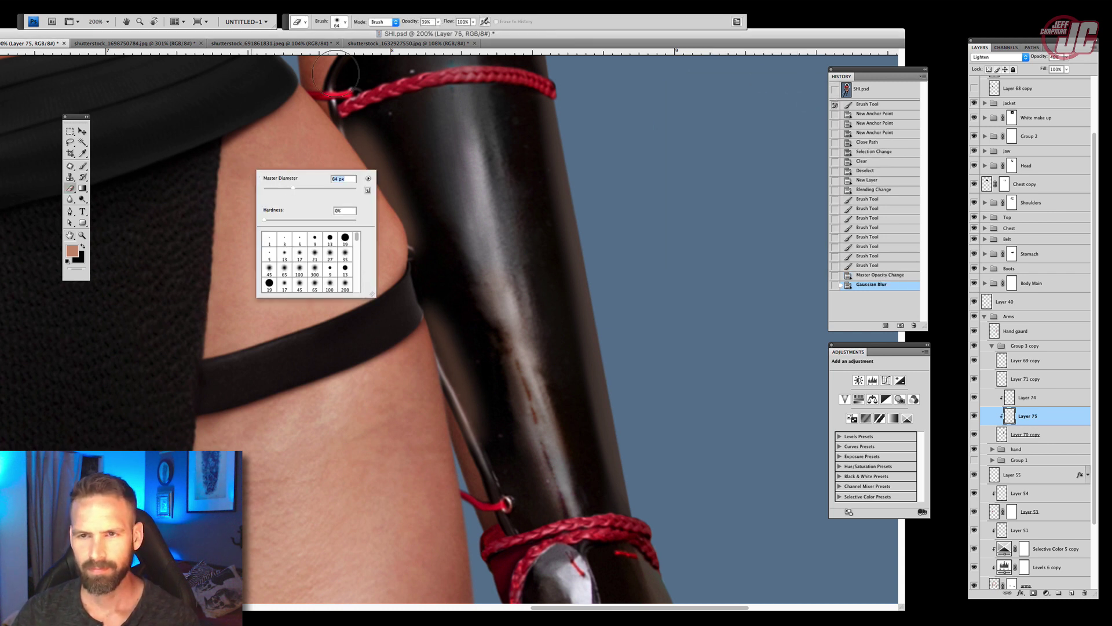
left_click(438, 23)
left_click_drag(349, 139, 351, 159)
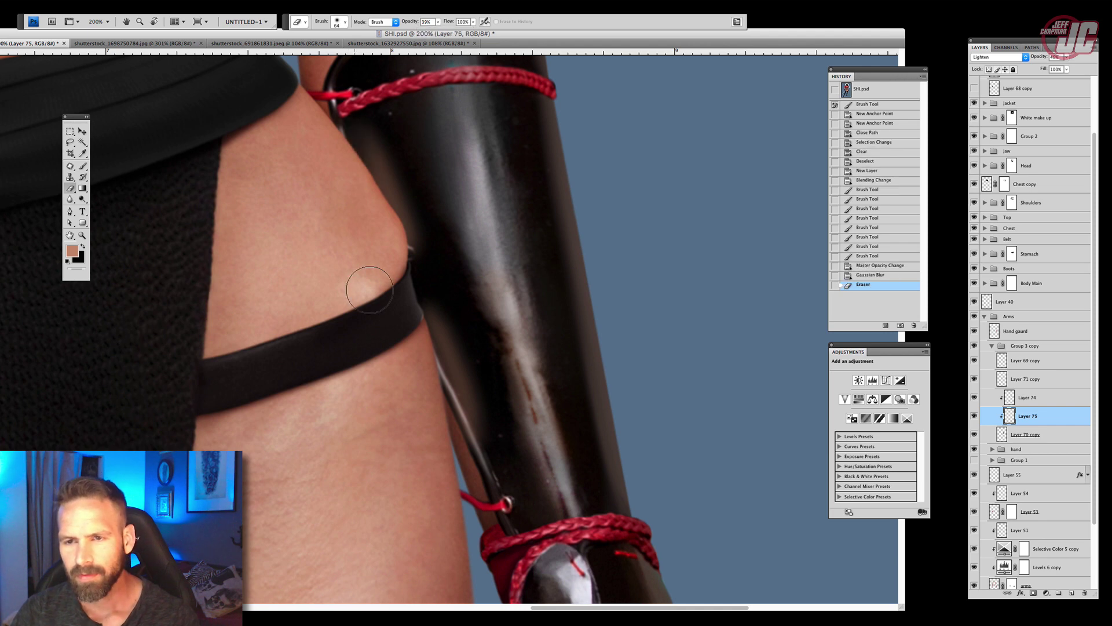
left_click(437, 23)
left_click_drag(438, 30, 429, 31)
left_click_drag(382, 110, 357, 280)
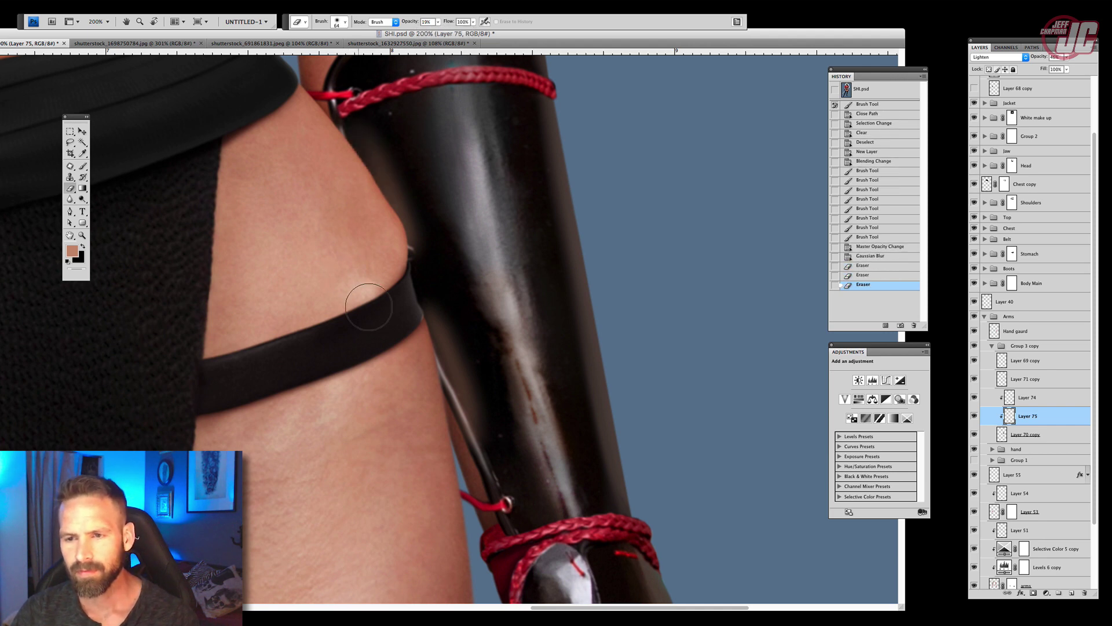
mouse_move(400, 327)
left_mouse_down()
mouse_move(490, 478)
mouse_move(447, 402)
mouse_move(499, 445)
left_mouse_up()
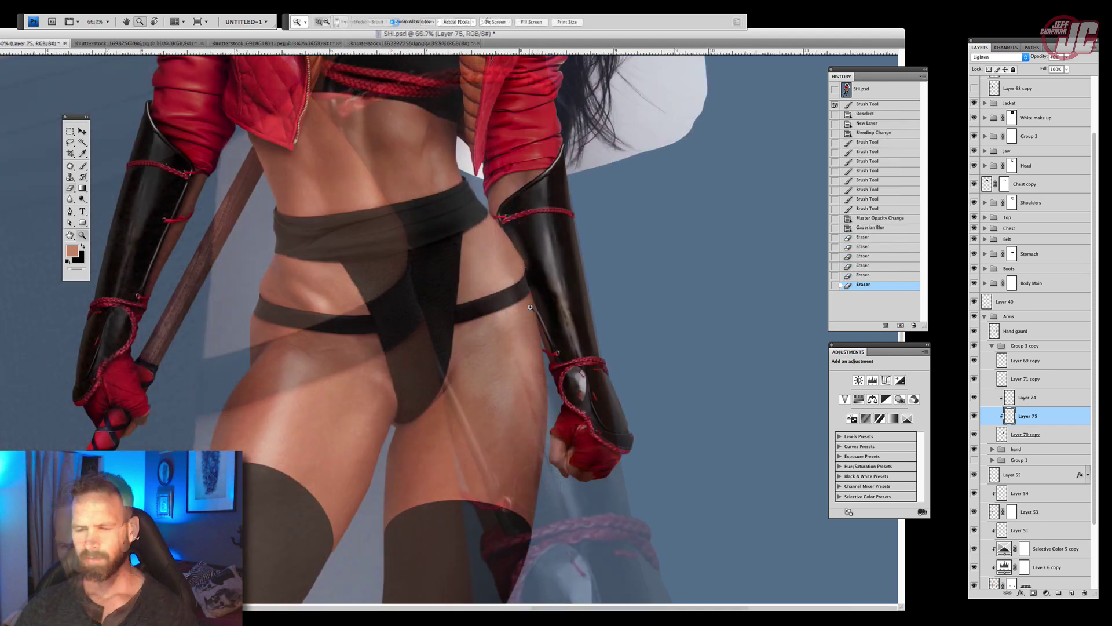
Lower the brush opacity to about 23% and build up the skin reflection along the guard's inner edge from the upper cord downward
left_click(543, 314)
left_click(459, 304)
left_click(83, 166)
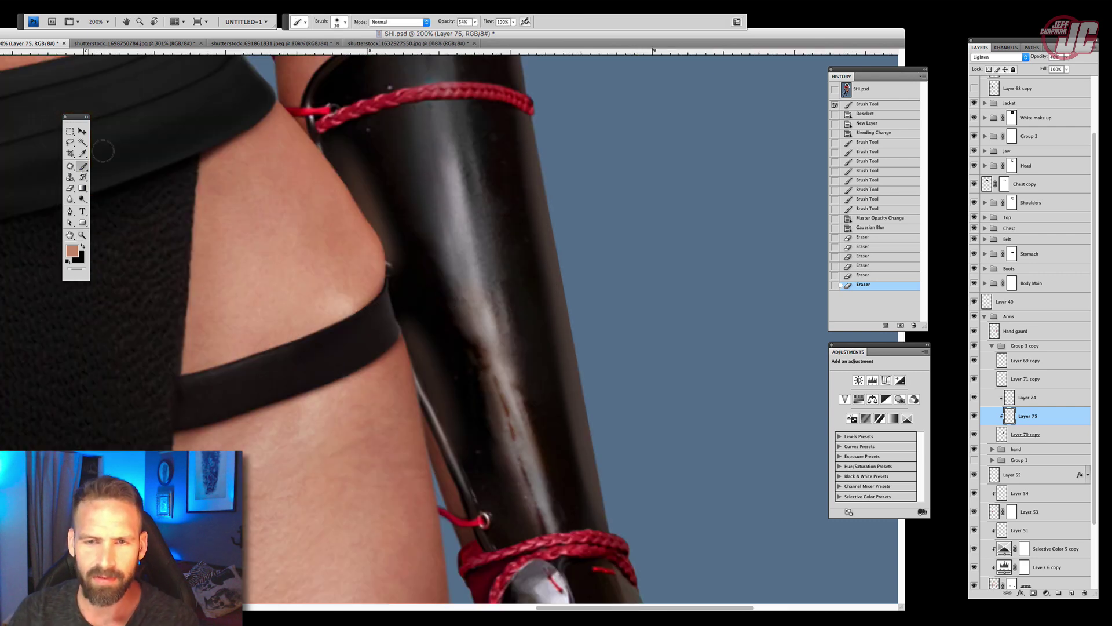
left_click(475, 22)
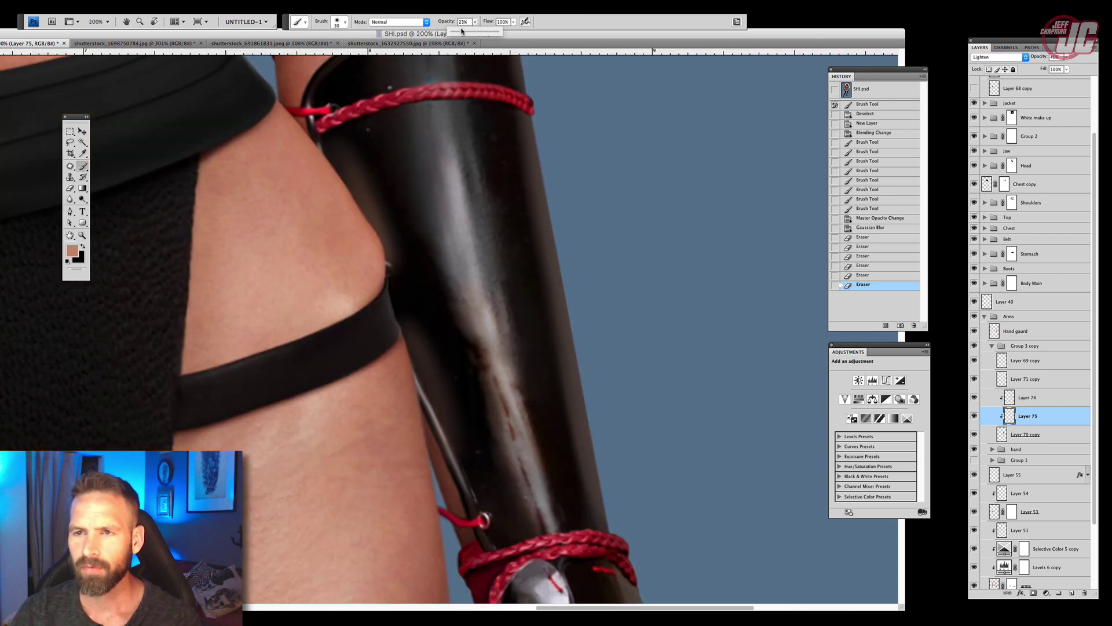
left_click_drag(462, 31, 460, 31)
right_click(368, 180)
mouse_move(272, 161)
left_mouse_down()
mouse_move(303, 155)
mouse_move(356, 250)
left_mouse_up()
mouse_move(322, 128)
left_mouse_down()
mouse_move(404, 413)
mouse_move(408, 330)
left_mouse_up()
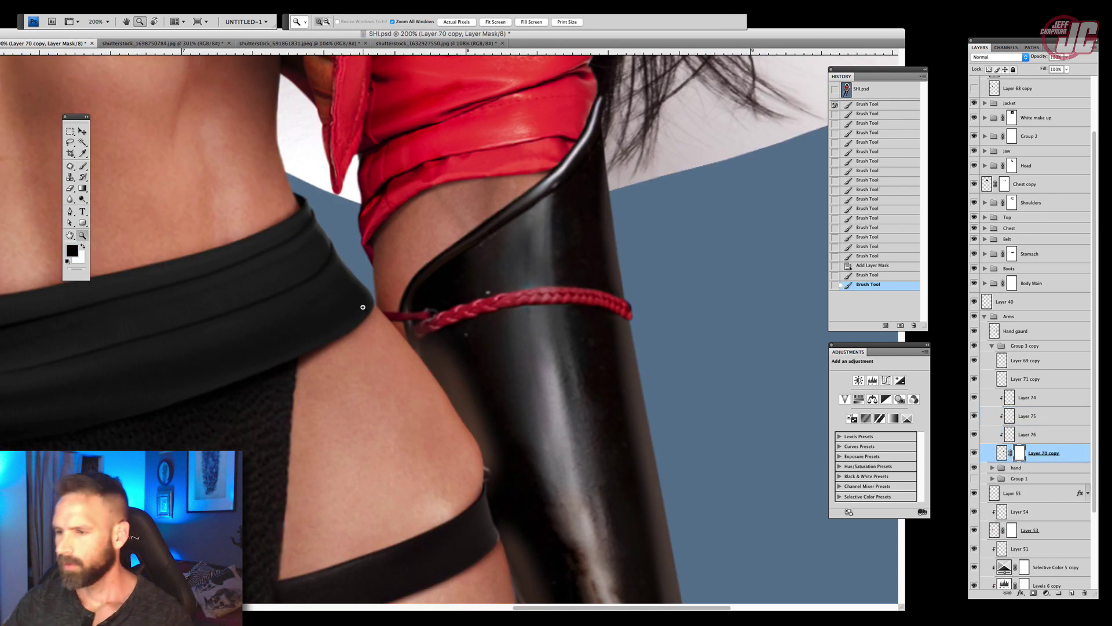
Add a new layer between Layer 70 copy and the hand group, and set its blend mode to Multiply
left_click(1049, 470)
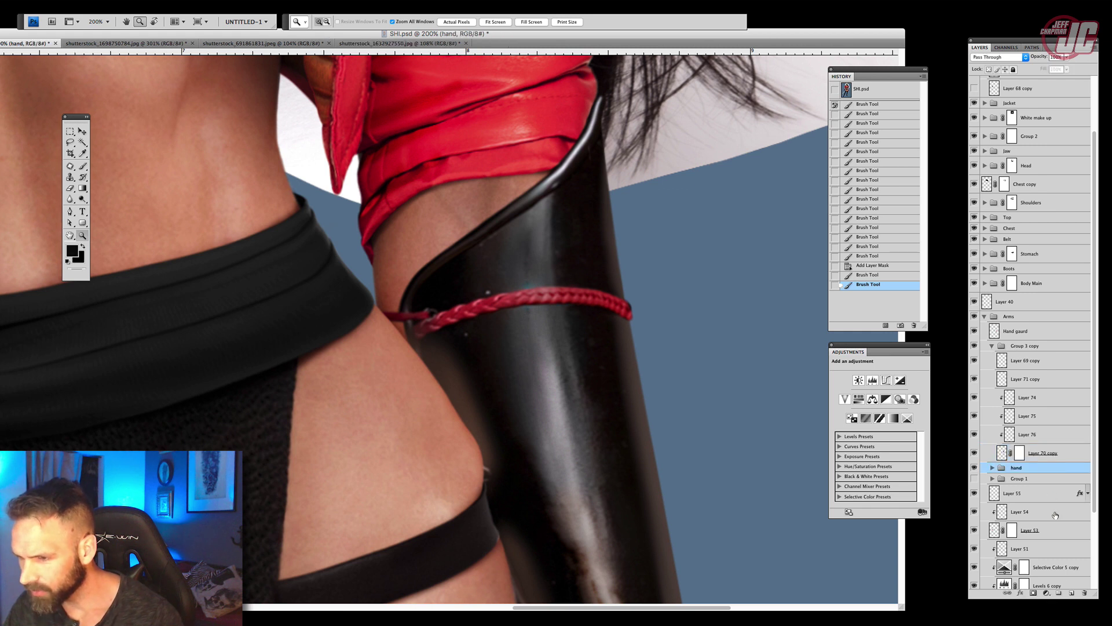
left_click(1071, 592)
left_click_drag(1051, 475, 1060, 458)
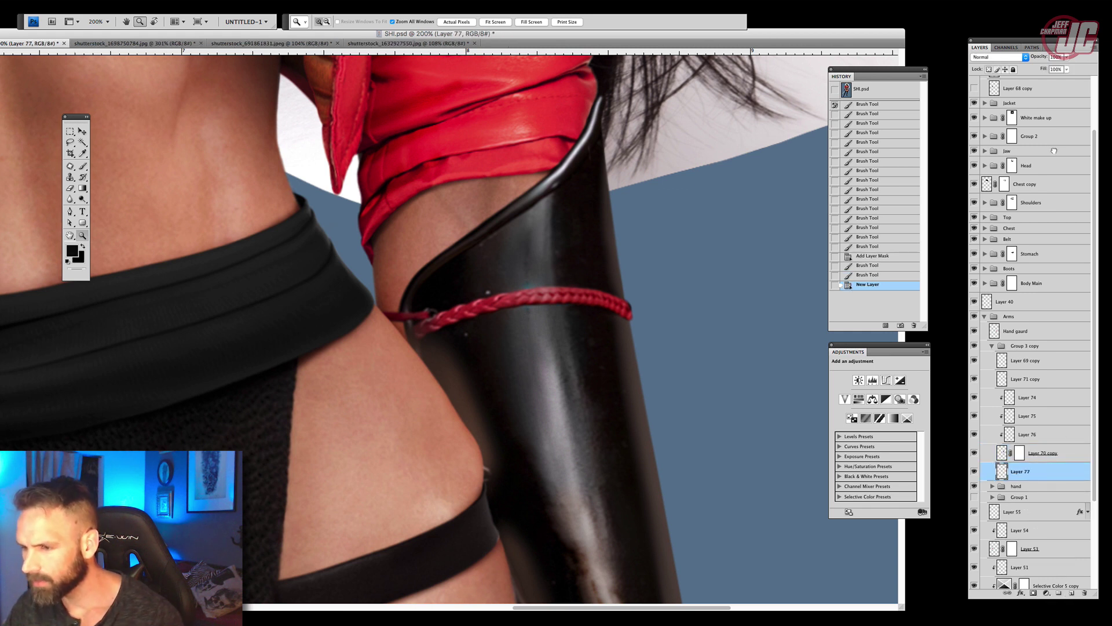
left_click(996, 56)
left_click(981, 79)
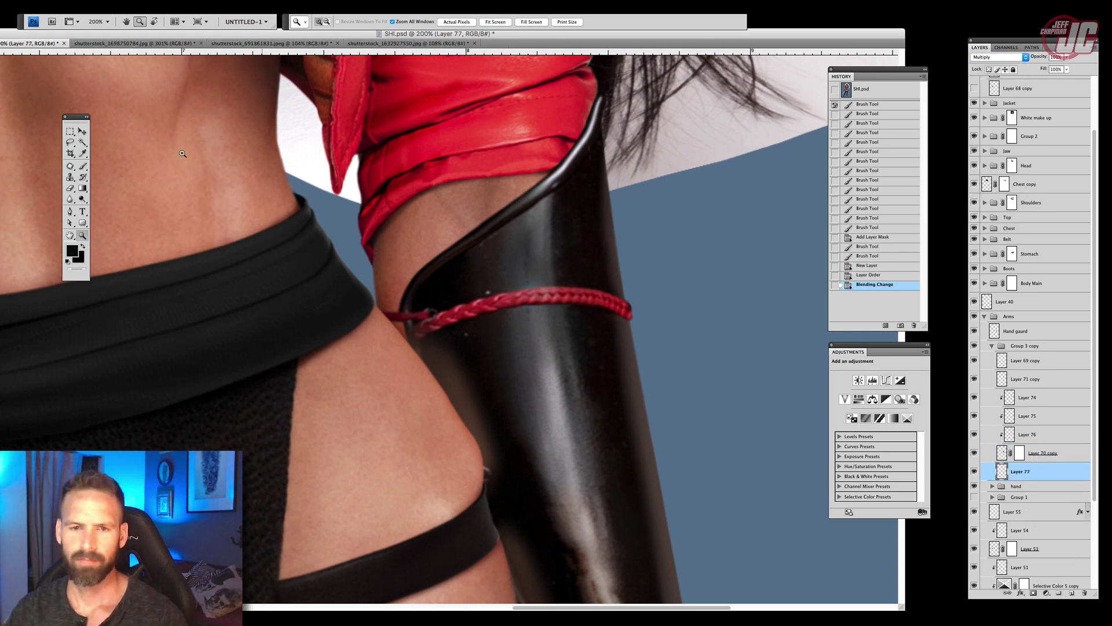
Sample a dark red and paint a contact shadow behind the guard's upper rim with a 19 px brush at 100% opacity
left_click(85, 153)
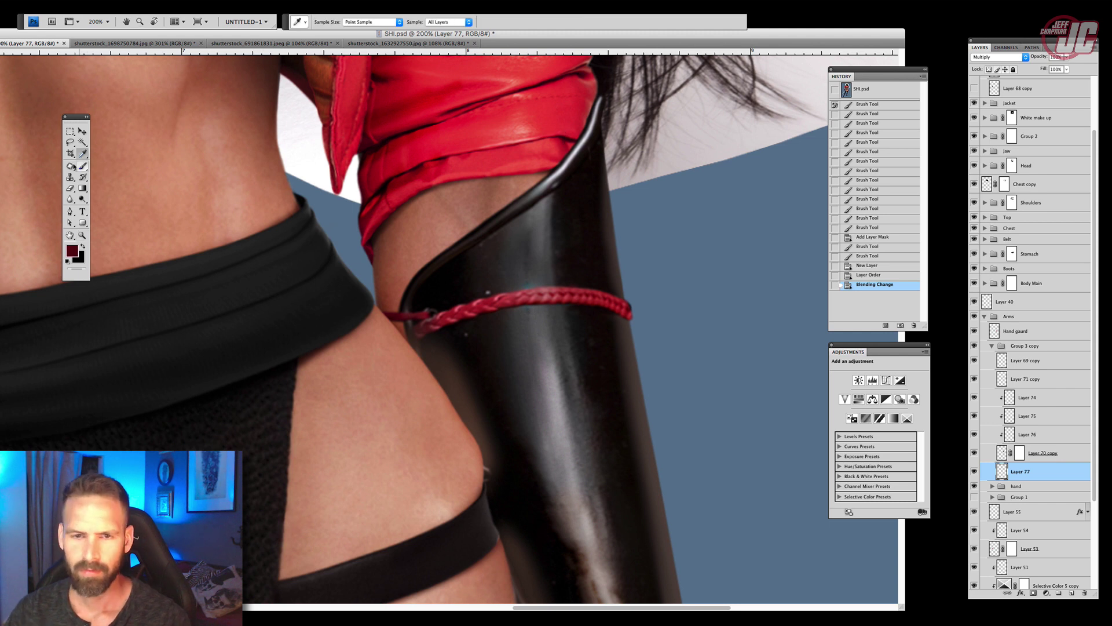
left_click(83, 166)
right_click(567, 197)
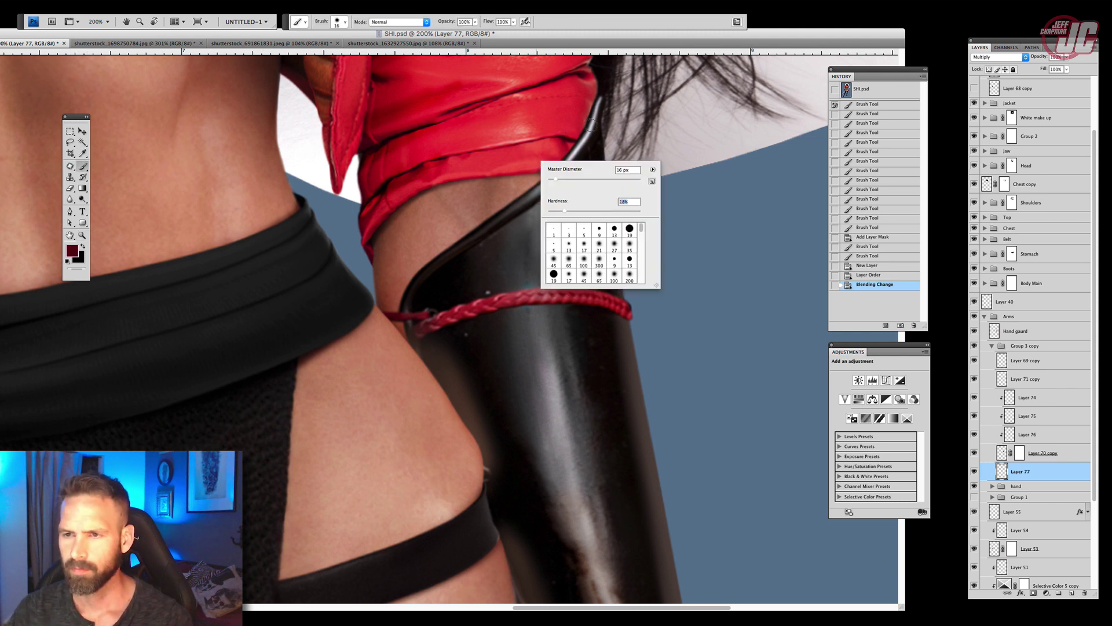
left_click_drag(555, 179, 557, 179)
left_click_drag(594, 110, 587, 139)
left_click_drag(591, 133, 581, 146)
right_click(584, 158)
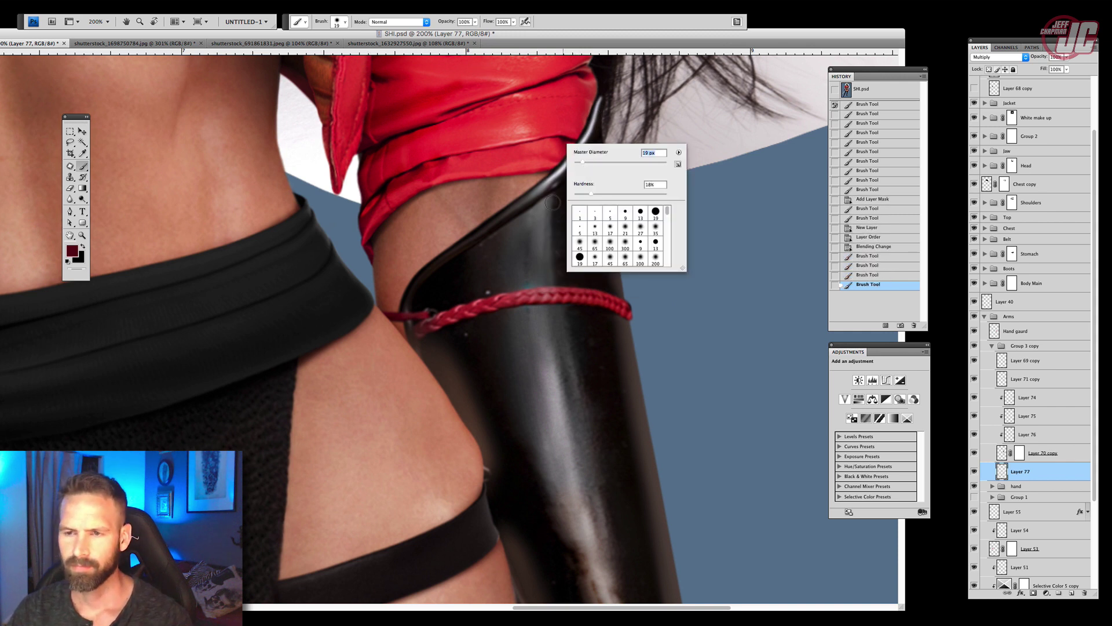
mouse_move(560, 179)
left_mouse_down()
mouse_move(509, 198)
mouse_move(457, 241)
left_mouse_up()
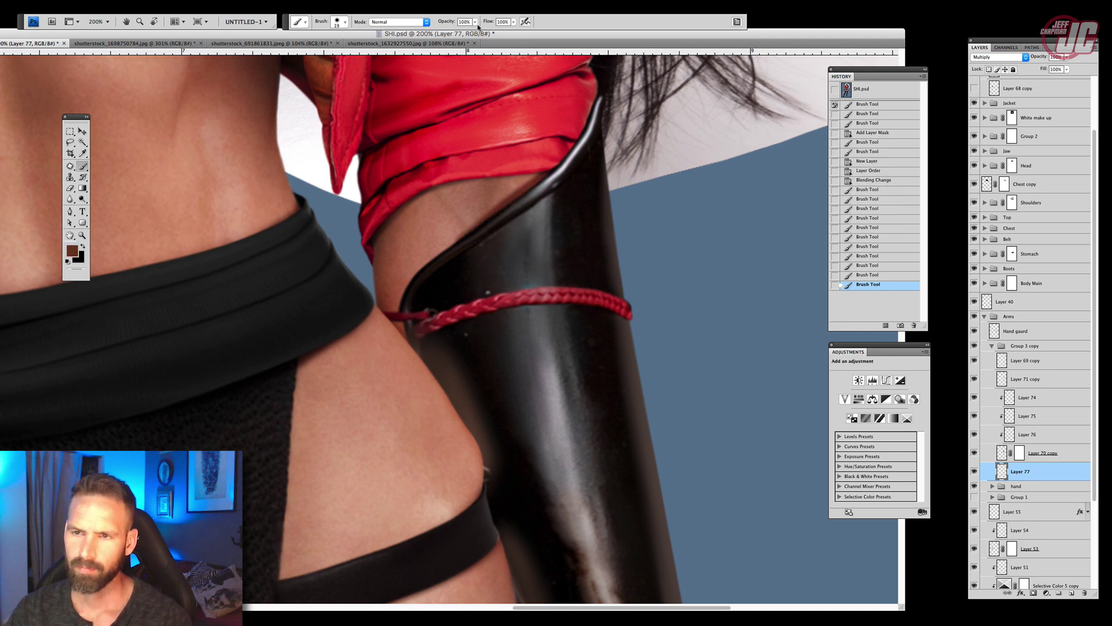
Reduce the brush opacity to 60% and deepen the brown shadow on the forearm skin along the guard's rim
left_click(475, 22)
left_click(524, 209)
mouse_move(521, 188)
left_mouse_down()
mouse_move(532, 184)
mouse_move(512, 200)
left_mouse_up()
left_click_drag(534, 182, 456, 241)
mouse_move(468, 231)
left_mouse_down()
mouse_move(433, 257)
mouse_move(422, 300)
left_mouse_up()
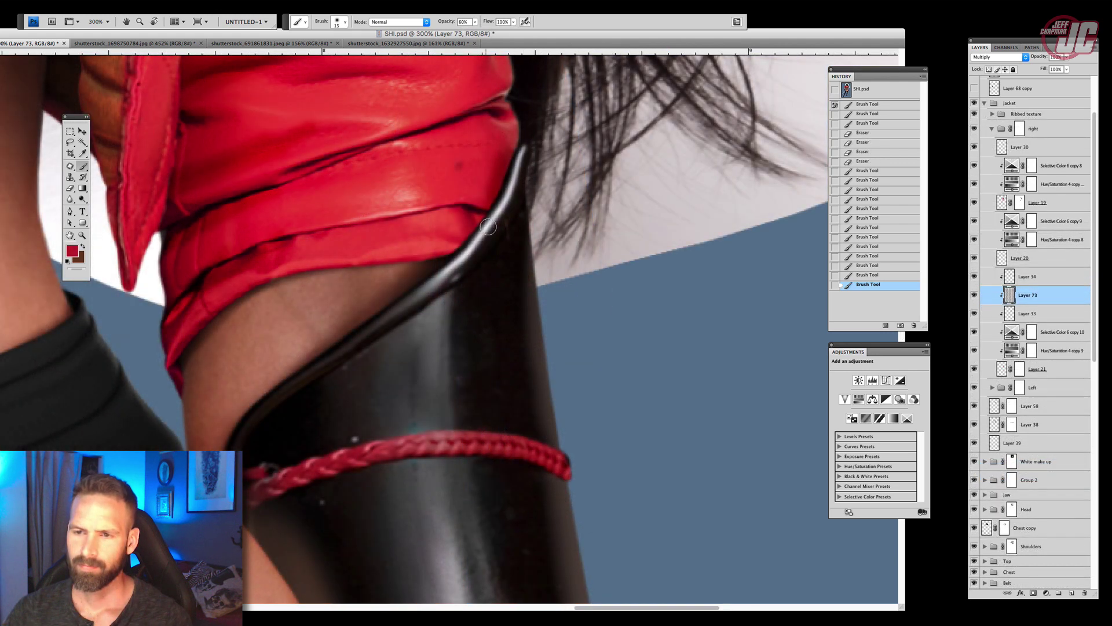
Paint a dark red shadow on the jacket sleeve along the guard's rim on Layer 73, and soften it with the eraser
left_click_drag(467, 240, 439, 266)
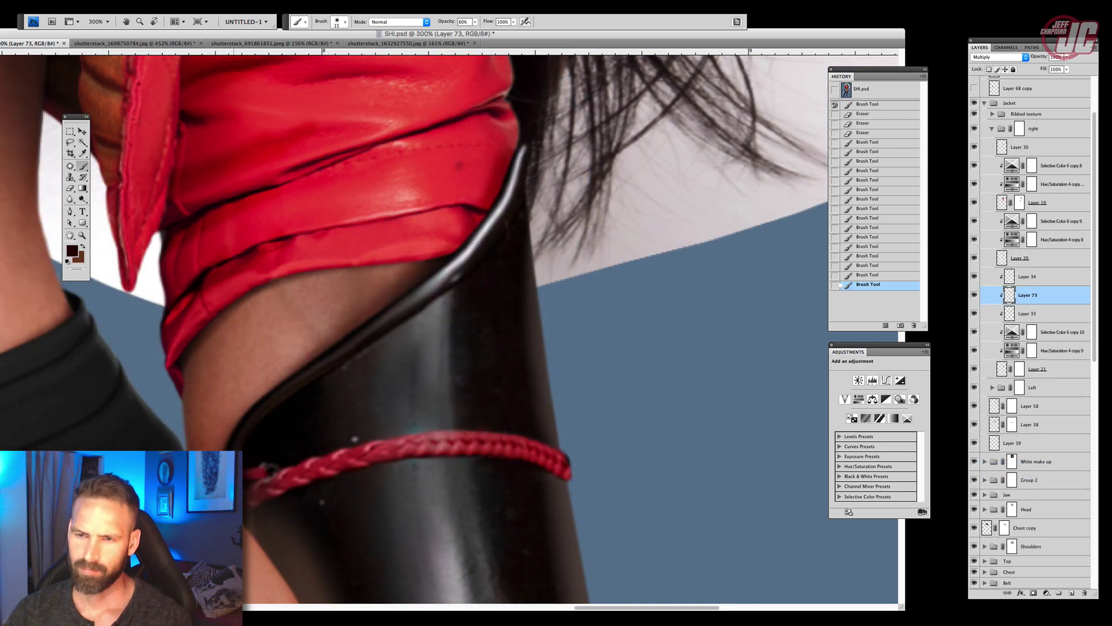
left_click_drag(512, 165, 496, 212)
mouse_move(516, 151)
left_mouse_down()
mouse_move(490, 231)
mouse_move(478, 218)
mouse_move(473, 251)
mouse_move(482, 224)
left_mouse_up()
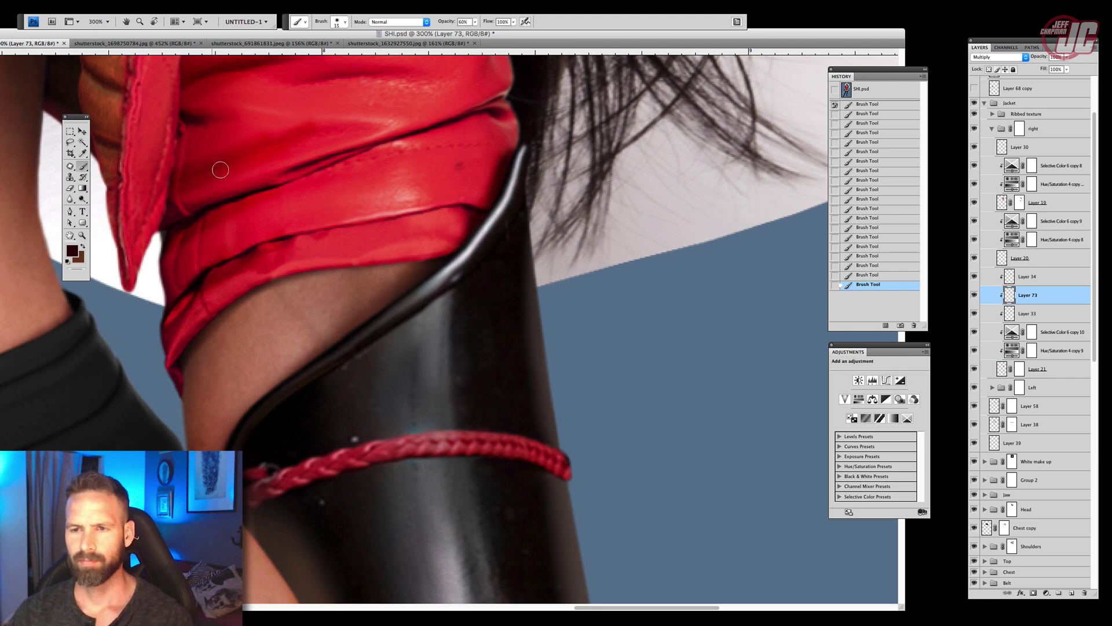
left_click(70, 189)
mouse_move(465, 145)
left_mouse_down()
mouse_move(459, 185)
mouse_move(442, 183)
left_mouse_up()
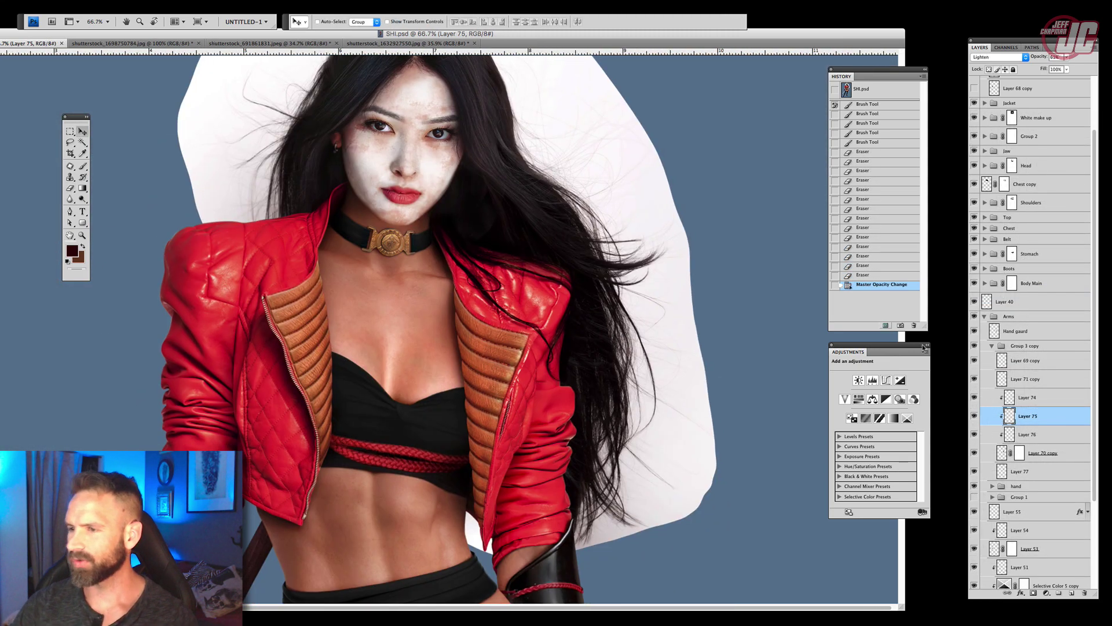
Collapse the Arms group and duplicate the hair on Layer 22 inside the Back Hair group
scroll(993, 336, "up", 1)
left_click(985, 325)
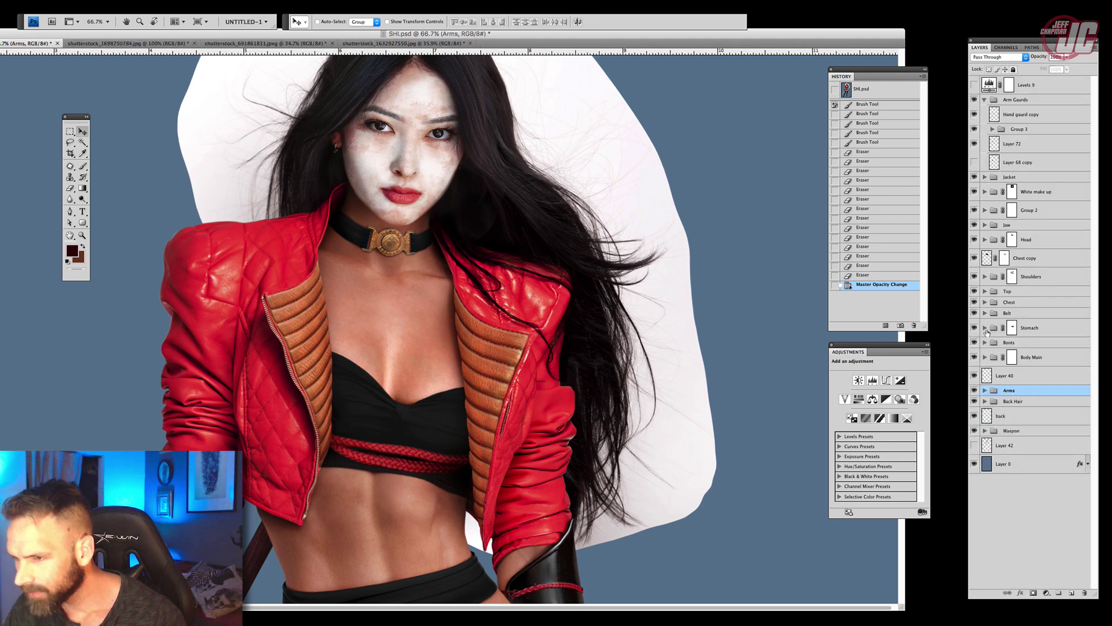
left_click(985, 401)
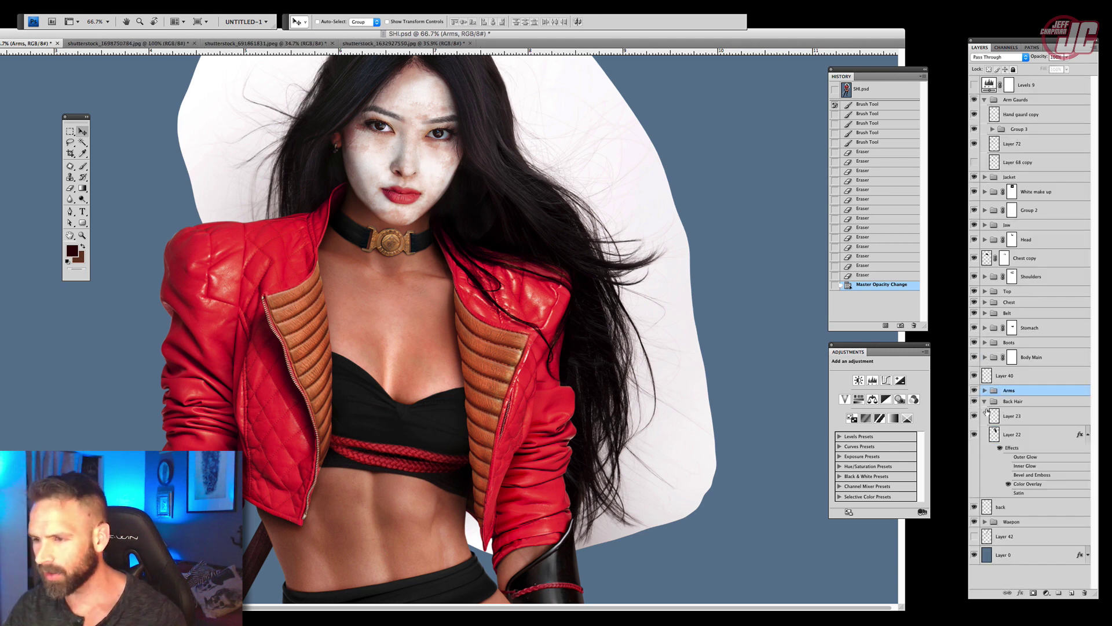
left_click_drag(649, 380, 646, 329)
left_click(987, 433)
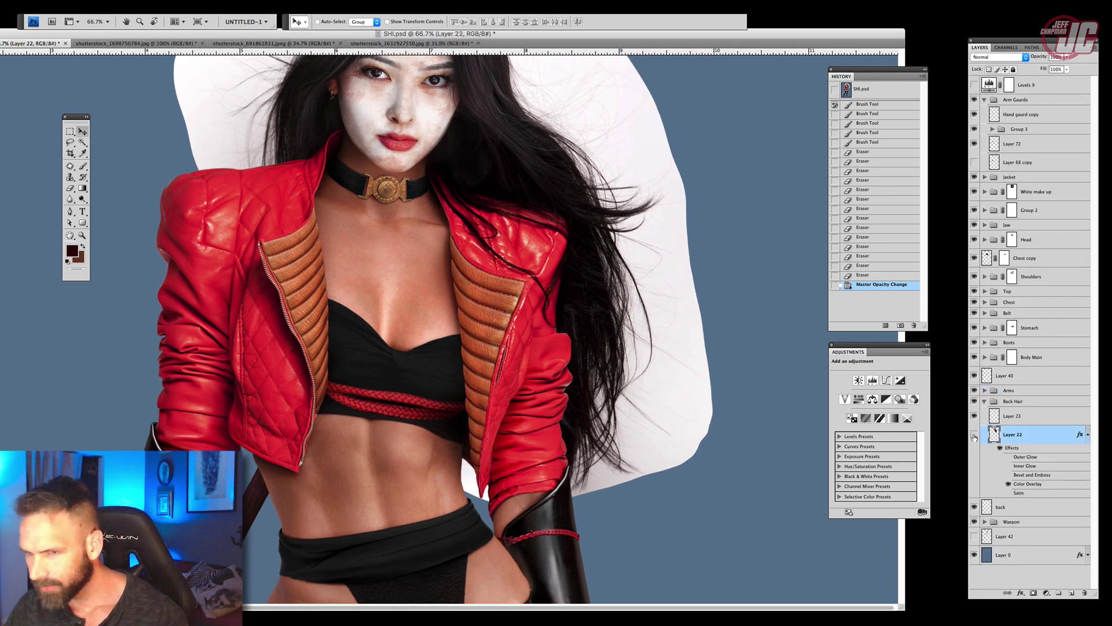
left_click(974, 434)
left_click(974, 434)
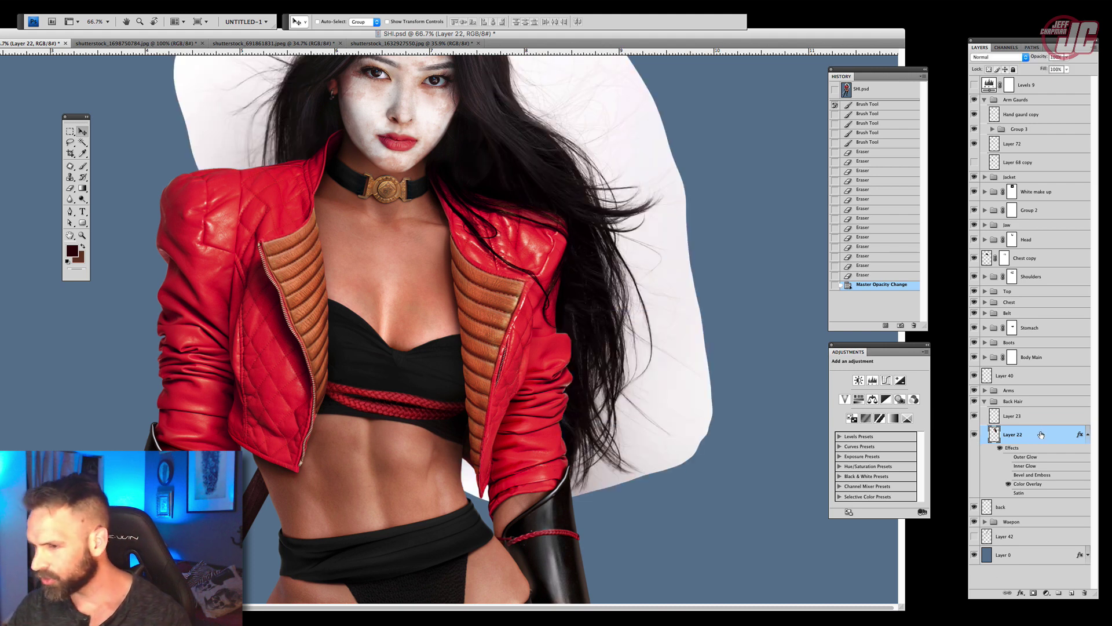
key("ctrl+j")
left_click(1088, 435)
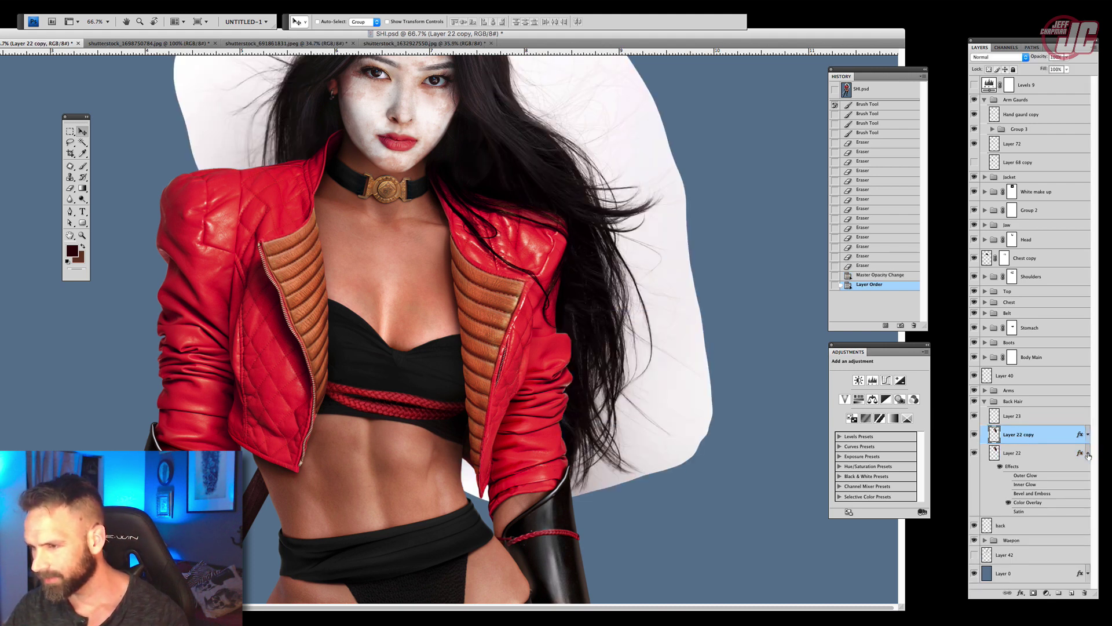
Hide the original Layer 22 and add a layer mask to Layer 22 copy
left_click(1088, 453)
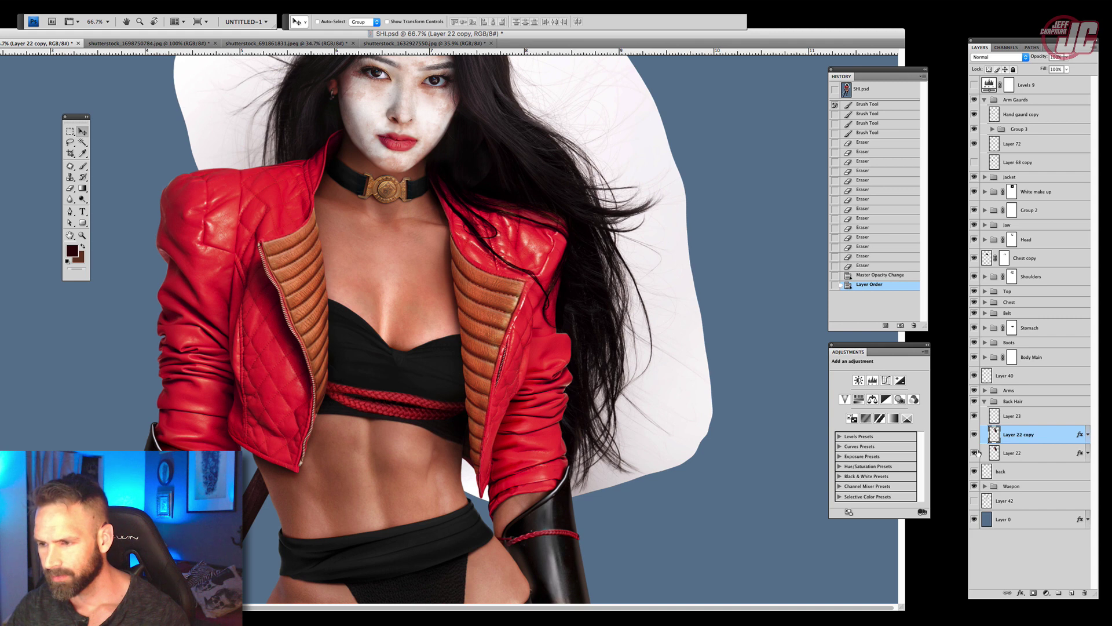
left_click(1032, 593)
left_click(82, 166)
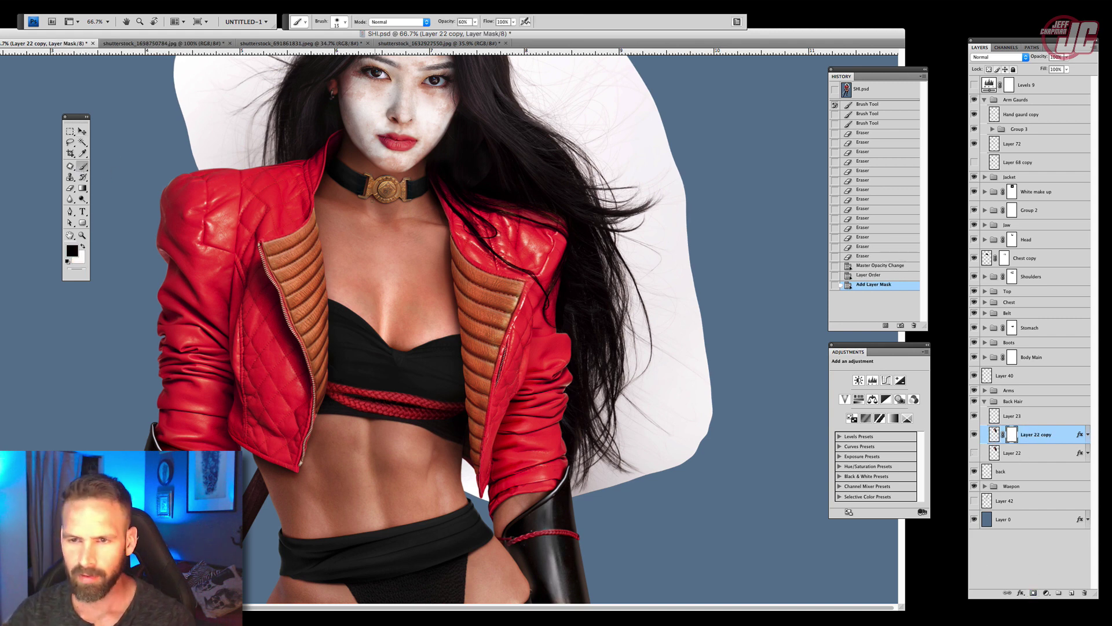
Mask out the white backdrop around the hair on Layer 22 copy with a 121 px black brush at 100% opacity
right_click(431, 225)
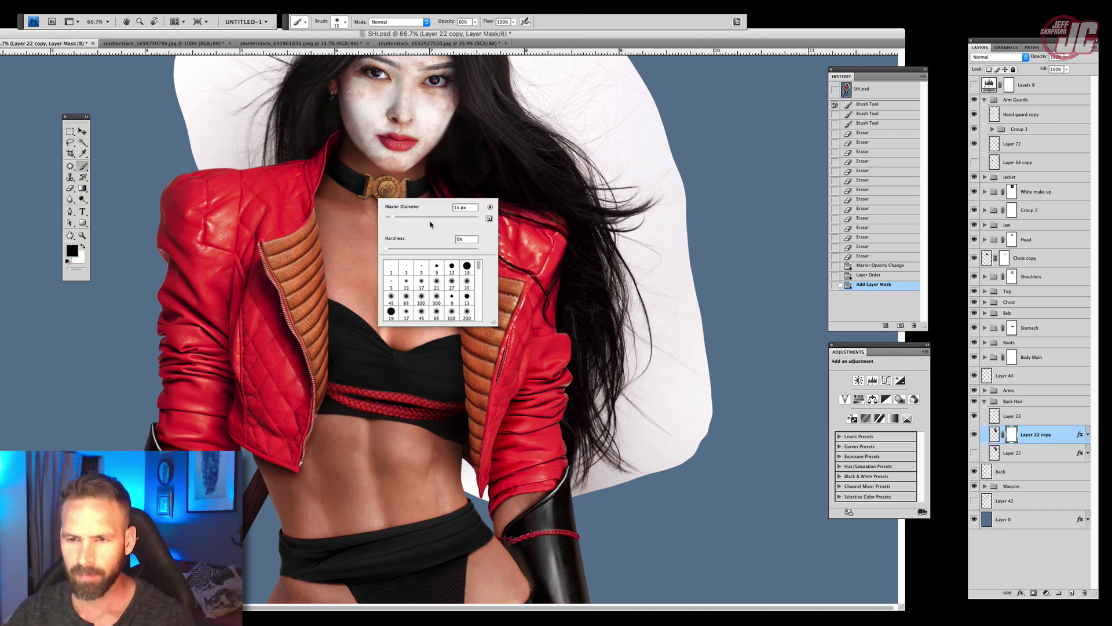
left_click(476, 22)
left_click(616, 215)
right_click(617, 217)
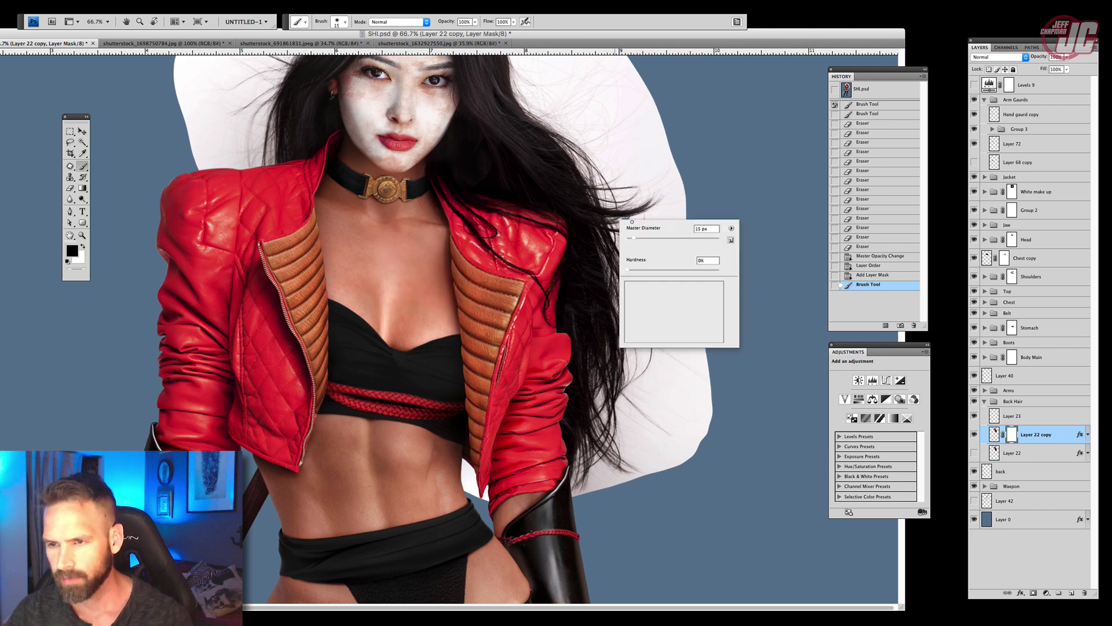
left_click_drag(633, 239, 667, 219)
mouse_move(616, 178)
left_mouse_down()
mouse_move(633, 278)
mouse_move(611, 229)
mouse_move(614, 150)
mouse_move(647, 158)
mouse_move(639, 297)
mouse_move(627, 260)
mouse_move(629, 360)
mouse_move(618, 408)
mouse_move(610, 360)
mouse_move(590, 462)
mouse_move(538, 533)
mouse_move(470, 475)
left_mouse_up()
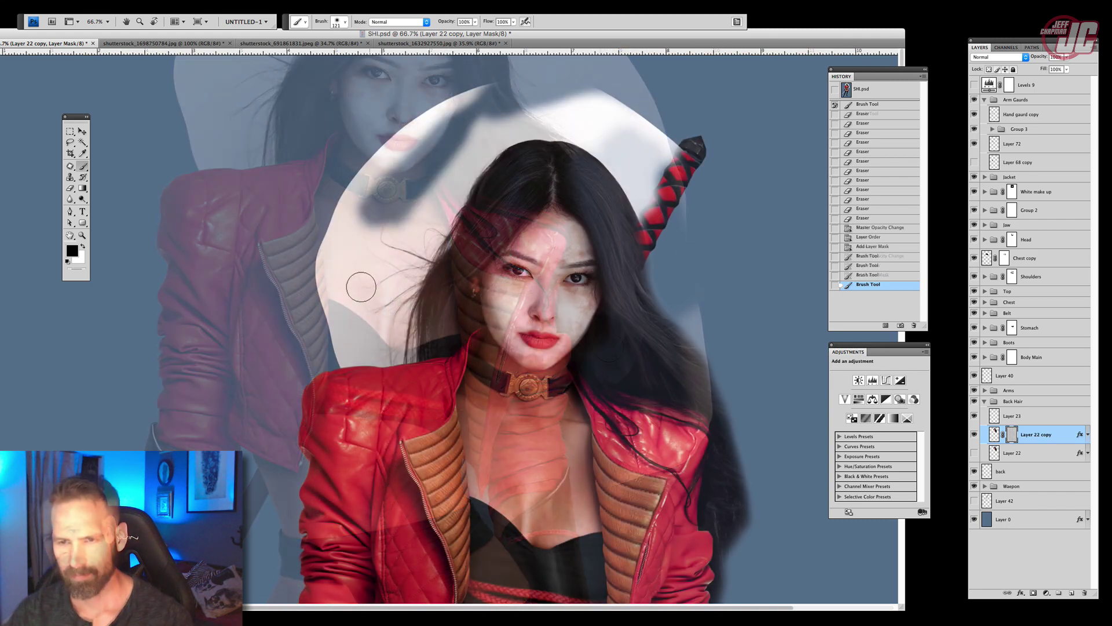
left_click_drag(417, 191, 428, 246)
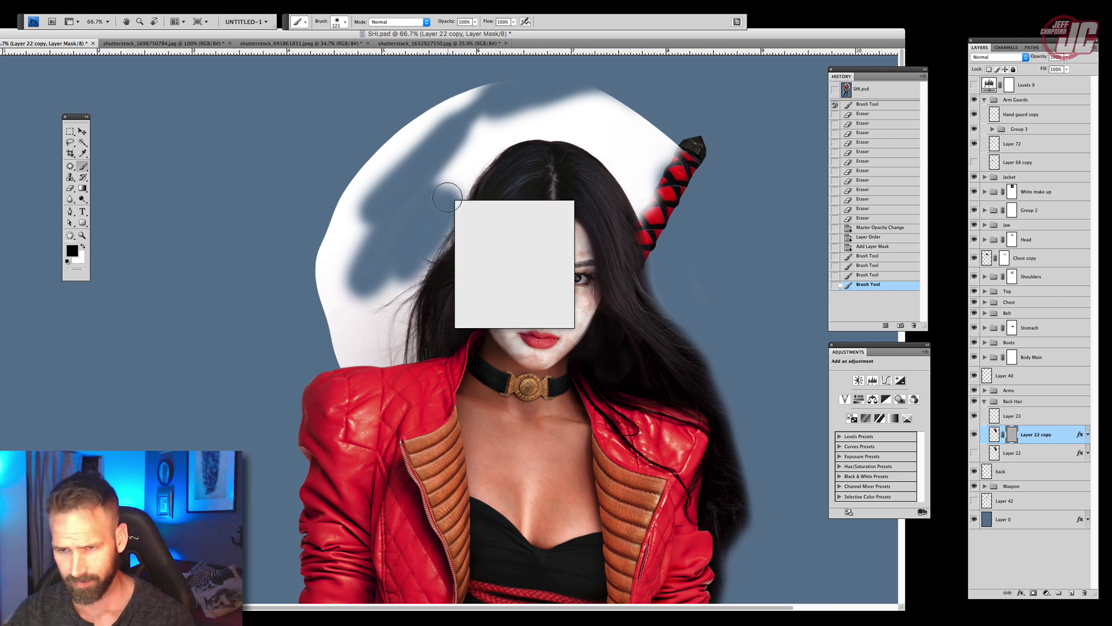
Reduce the brush to 94 px and mask out the remaining white backdrop close to the hair's edges
left_click_drag(511, 216, 506, 216)
mouse_move(470, 131)
left_mouse_down()
mouse_move(443, 180)
mouse_move(472, 174)
mouse_move(416, 283)
left_mouse_up()
left_click_drag(416, 282, 406, 336)
left_click_drag(628, 209, 596, 51)
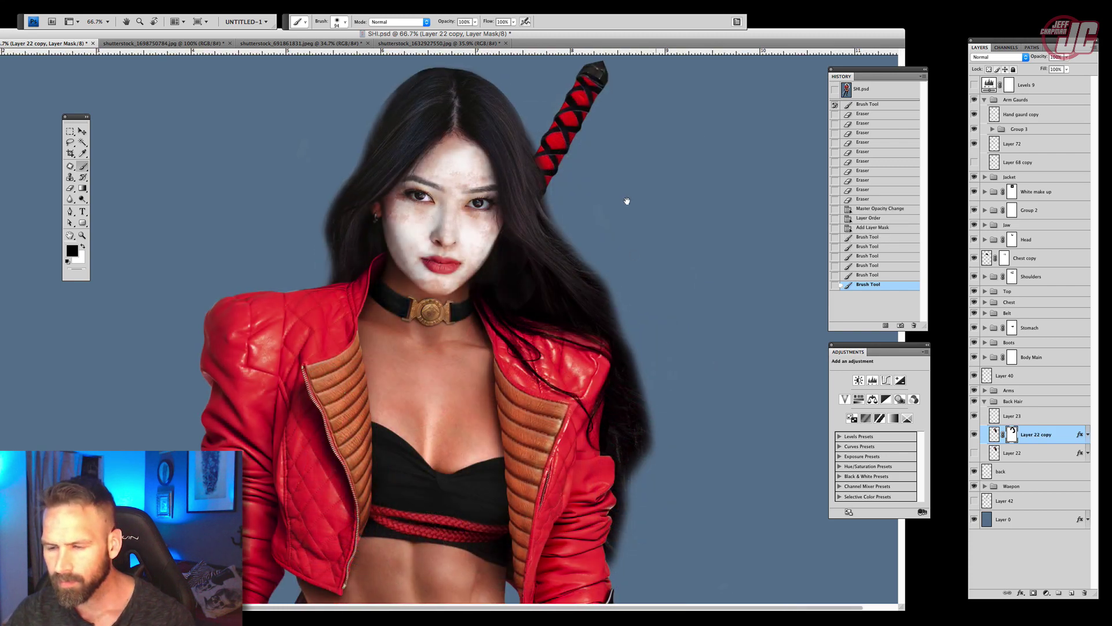
left_click_drag(628, 281, 624, 313)
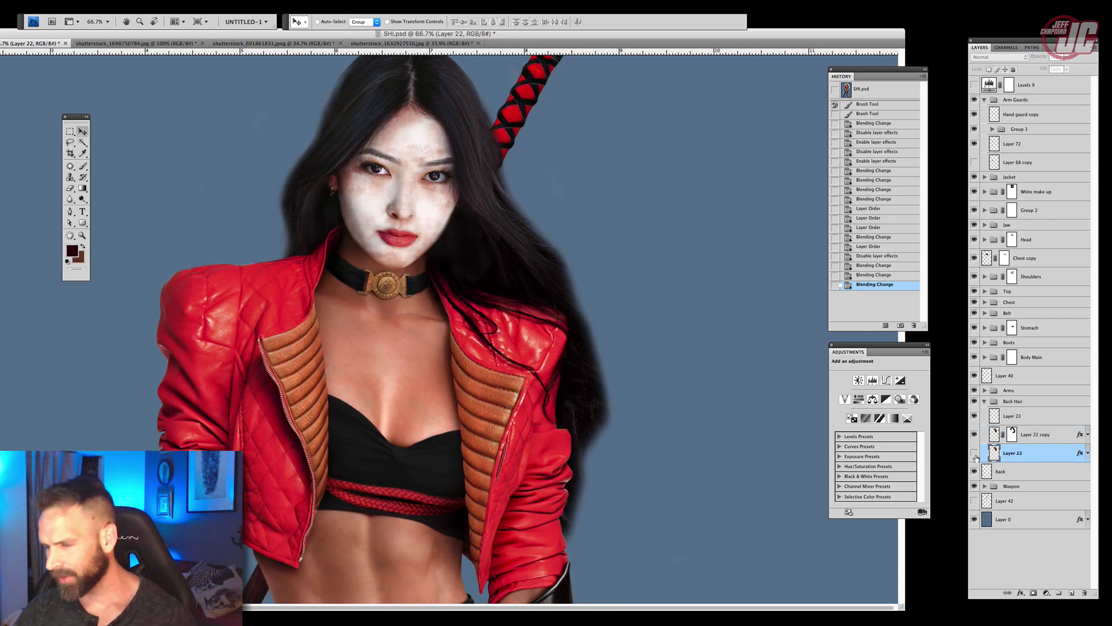
Show Layer 22 beneath the masked copy and set its blend mode to Multiply
left_click(974, 452)
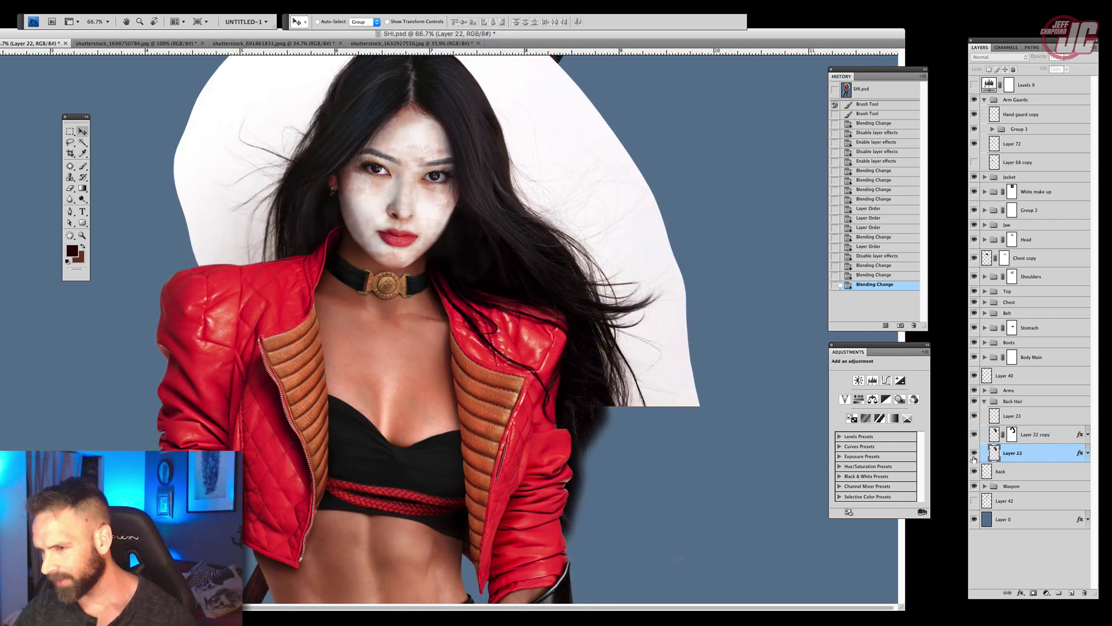
left_click(998, 56)
left_click(994, 86)
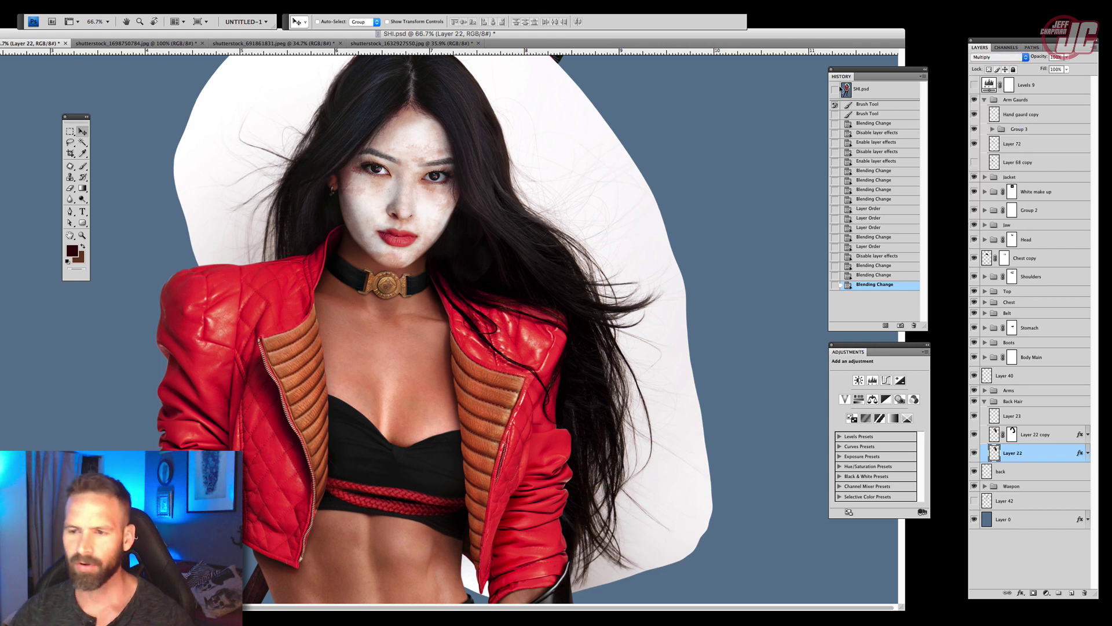
left_click_drag(415, 256, 434, 294)
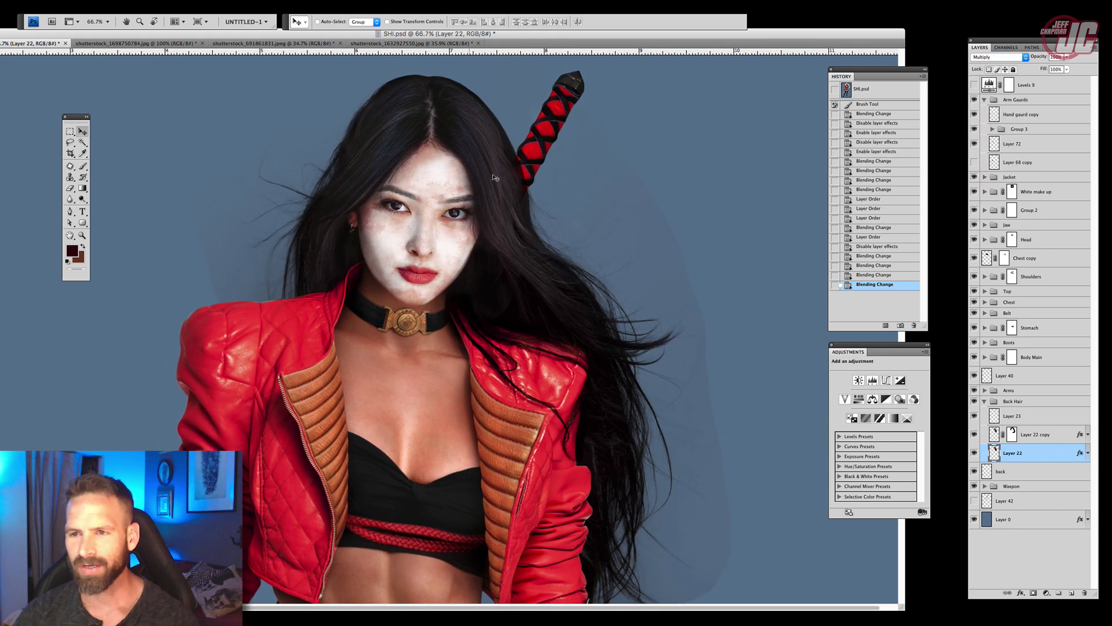
left_click_drag(375, 337, 406, 312)
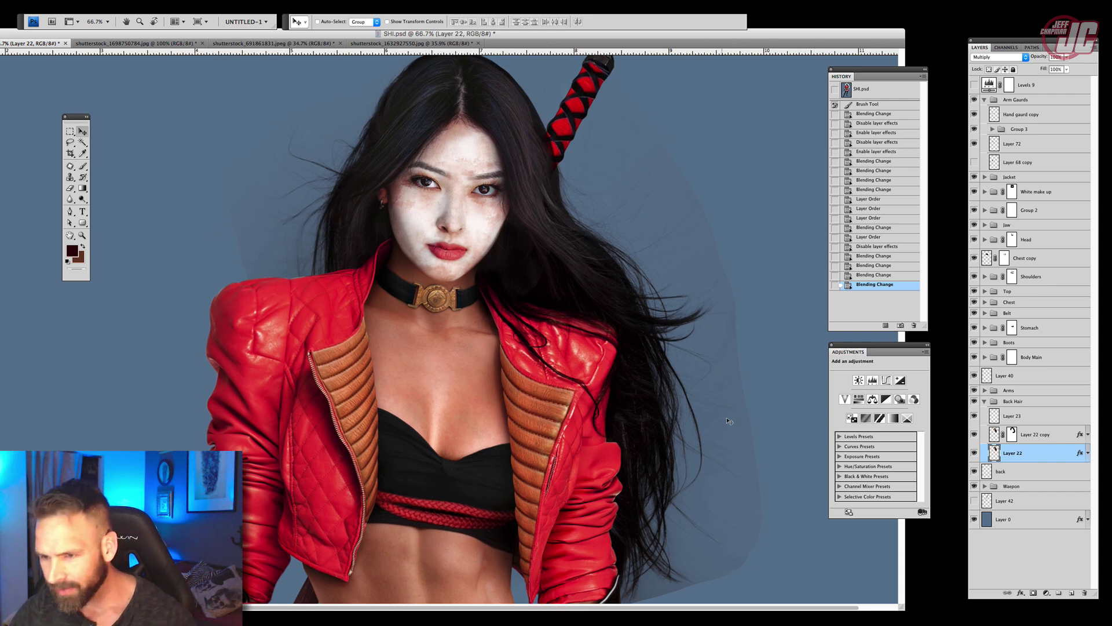
left_click_drag(690, 245, 657, 174)
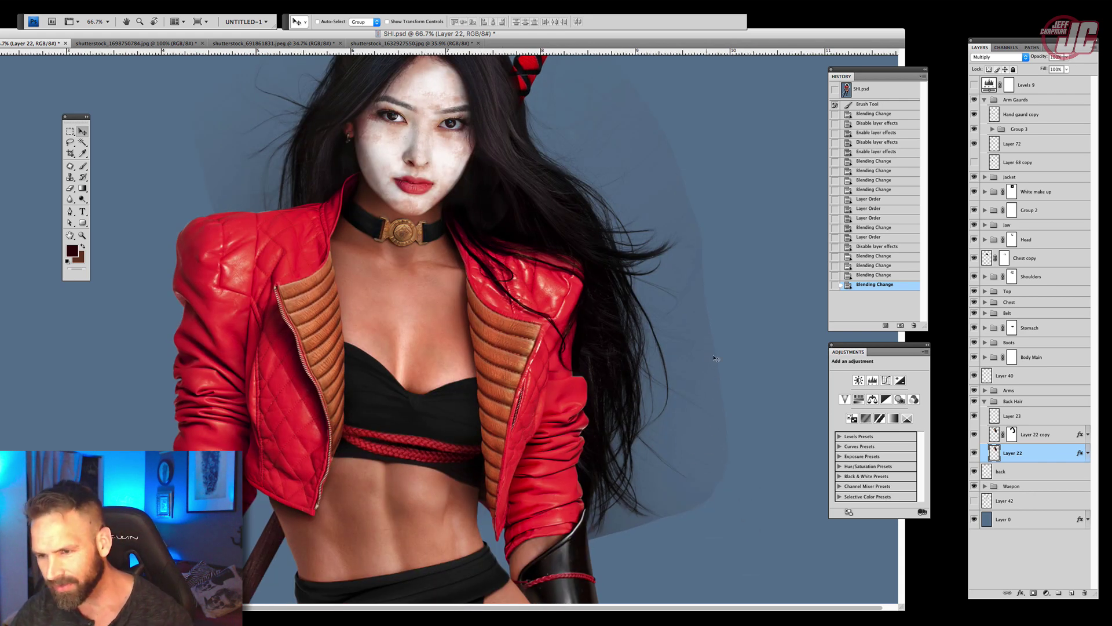
left_click_drag(435, 268, 490, 371)
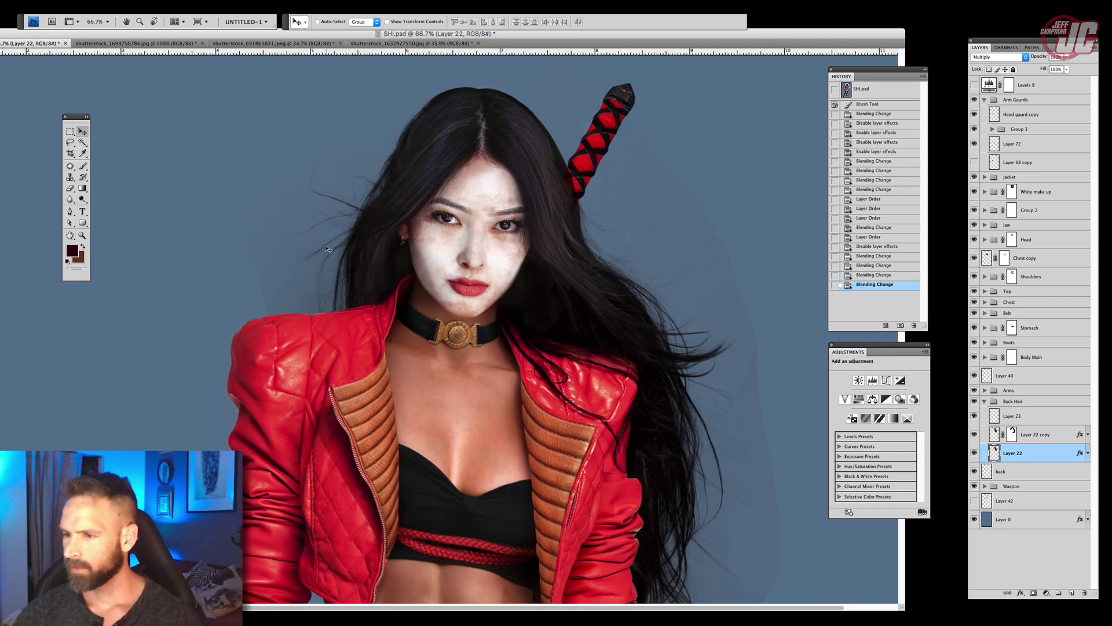
Create a new layer above Layer 22, clip it to Layer 22, and set its blend mode to Overlay
left_click(1072, 594)
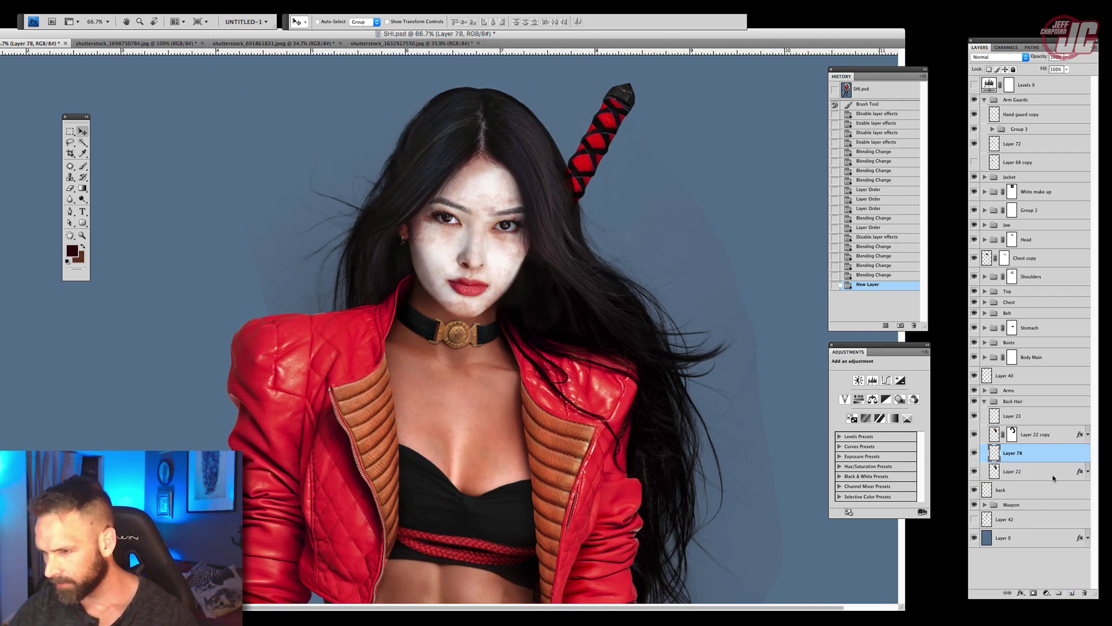
right_click(1036, 456)
left_click(1045, 530)
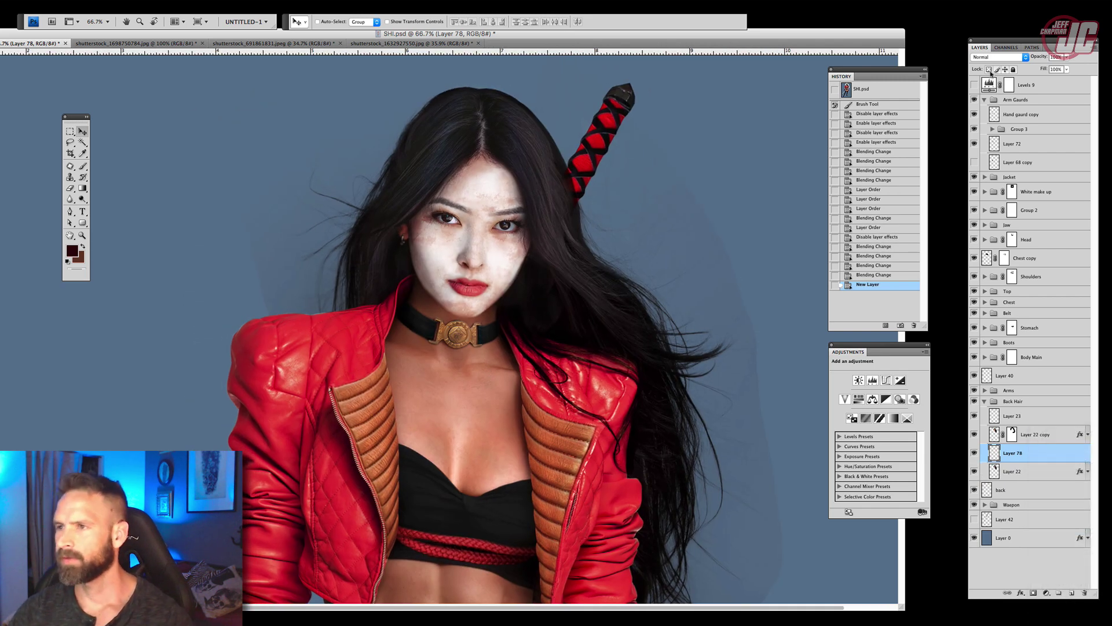
left_click(1010, 58)
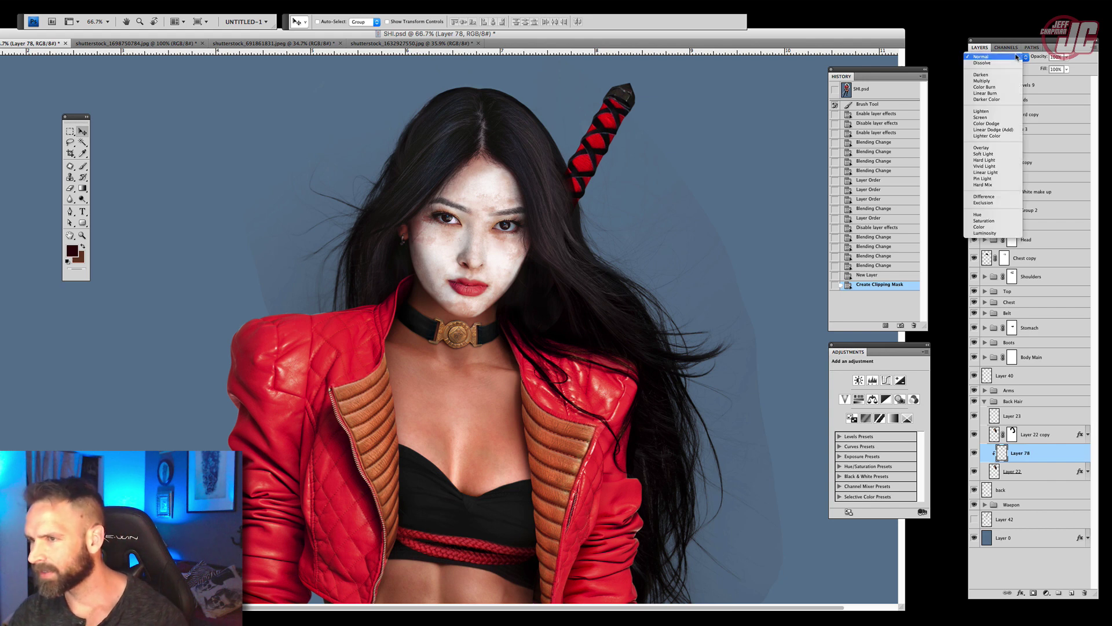
left_click(1005, 152)
left_click(1009, 57)
left_click(1006, 146)
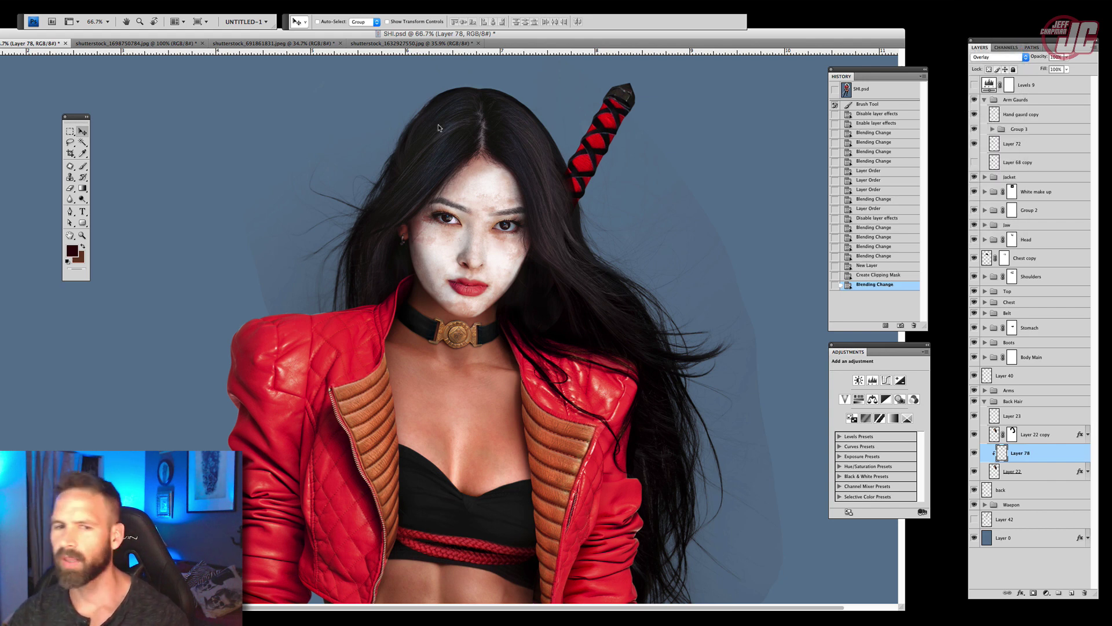
Paint white on Layer 78 with a 288 px brush to fade the backdrop tint beside the hair above the quilted shoulder
key("d")
left_click(83, 246)
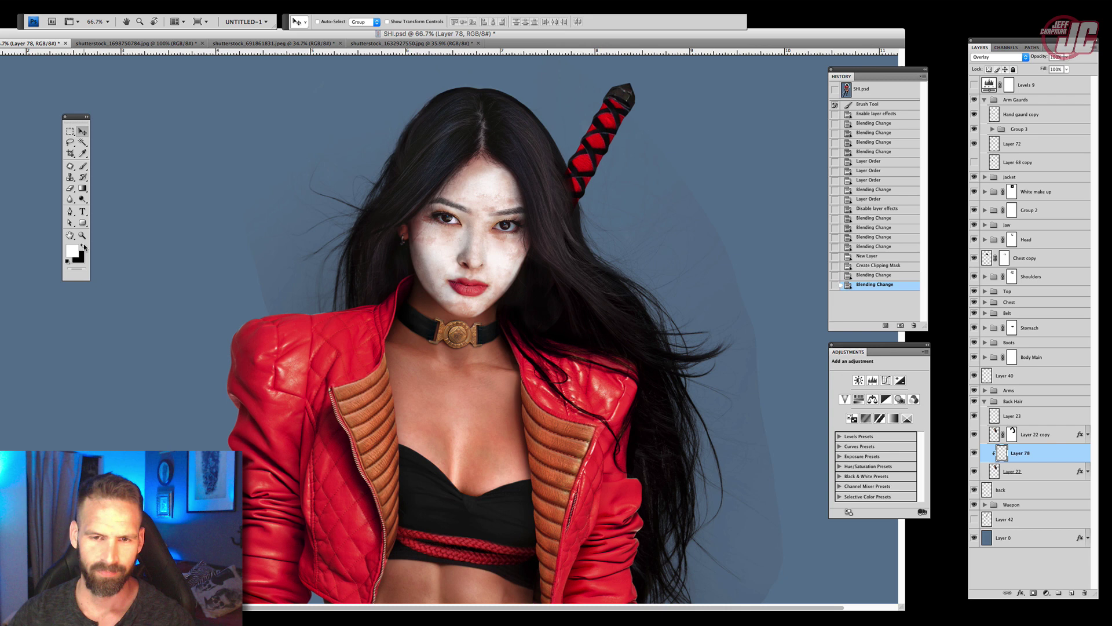
left_click(83, 166)
right_click(282, 177)
left_click_drag(351, 198, 364, 199)
left_click(225, 168)
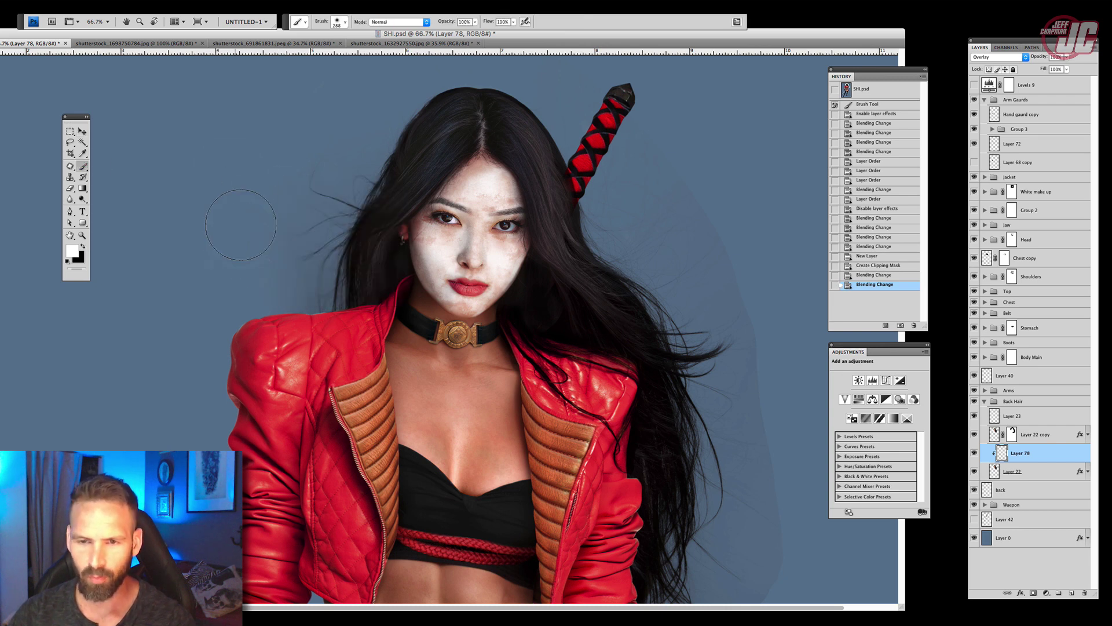
mouse_move(285, 253)
left_mouse_down()
mouse_move(301, 270)
mouse_move(307, 249)
left_mouse_up()
left_click_drag(306, 246, 298, 223)
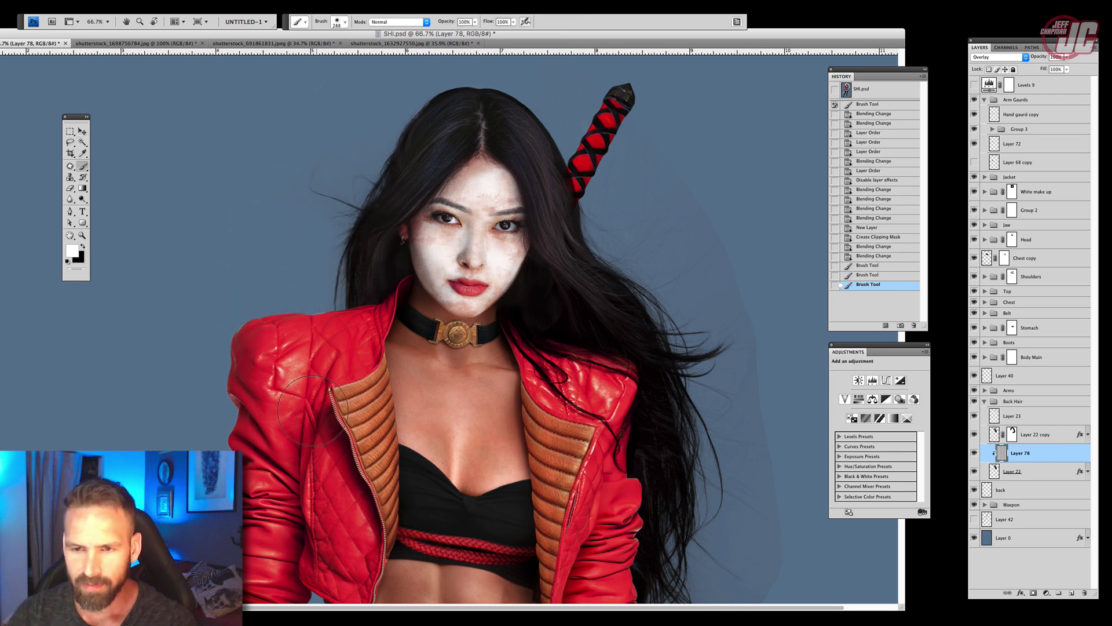
left_click(270, 156)
Lower the brush opacity to 13% and lightly fade the backdrop tint around the hair on both sides
left_click(475, 22)
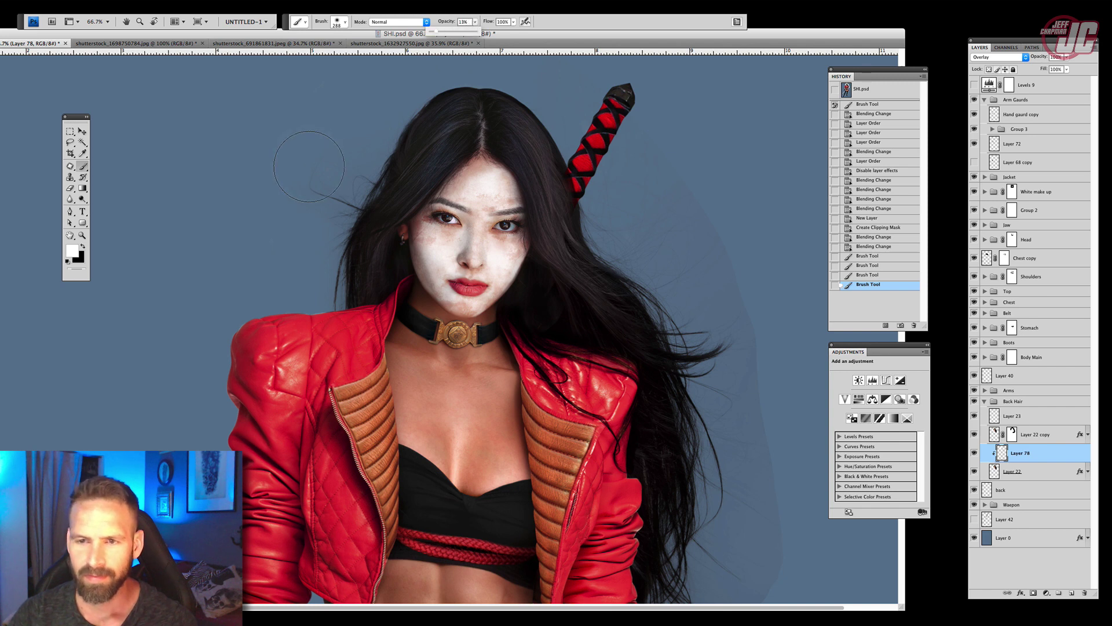
mouse_move(318, 155)
left_mouse_down()
mouse_move(278, 348)
mouse_move(319, 267)
mouse_move(328, 371)
left_mouse_up()
left_click_drag(553, 333, 463, 315)
left_click_drag(664, 225, 588, 214)
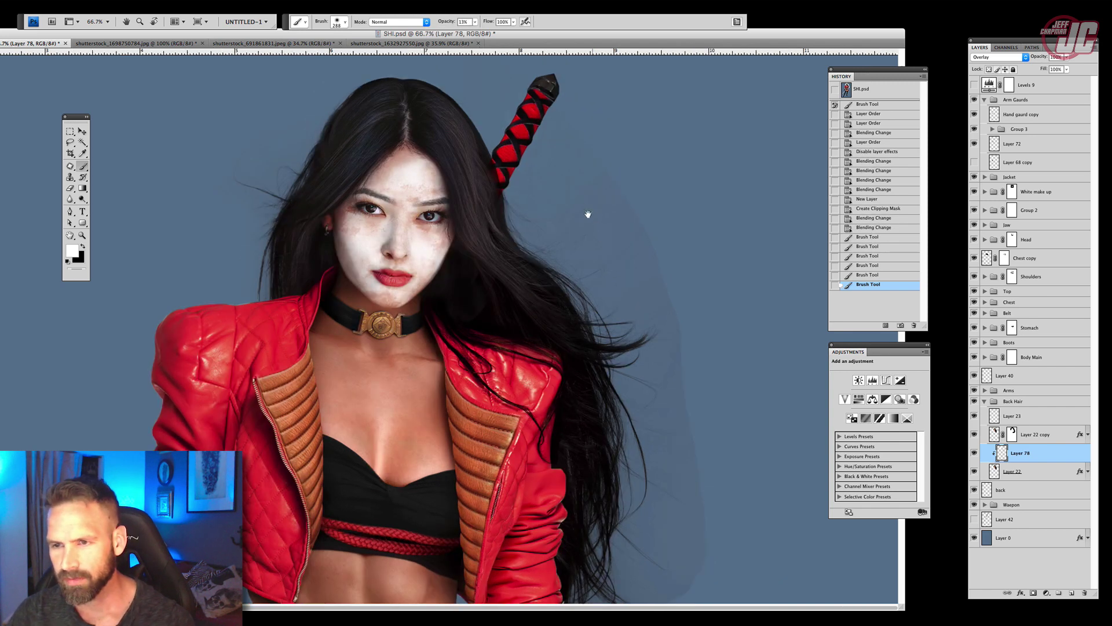
left_click_drag(606, 260, 626, 212)
mouse_move(625, 211)
left_mouse_down()
mouse_move(670, 317)
mouse_move(620, 202)
left_mouse_up()
Raise the brush opacity to 56% and paint away the backdrop tint beyond the flowing hair below the sword handle
left_click(476, 22)
left_click_drag(477, 30, 497, 31)
mouse_move(571, 159)
left_mouse_down()
mouse_move(599, 153)
mouse_move(658, 269)
mouse_move(592, 185)
mouse_move(685, 326)
mouse_move(663, 280)
left_mouse_up()
left_click_drag(607, 237, 643, 302)
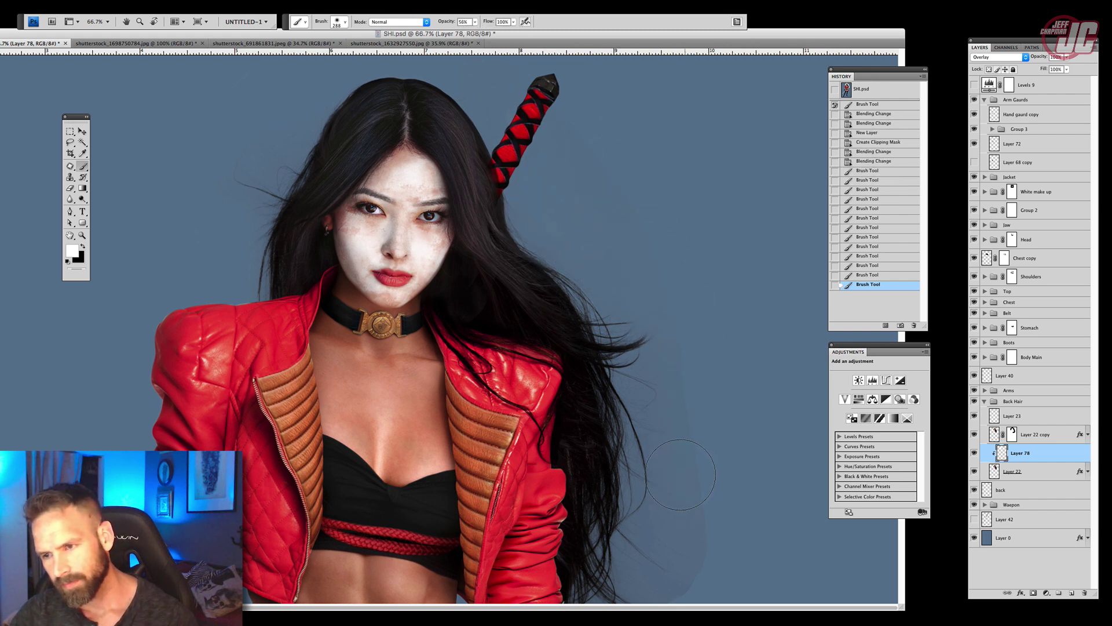
left_click_drag(679, 470, 666, 370)
left_click_drag(638, 226, 632, 31)
mouse_move(631, 197)
left_mouse_down()
mouse_move(683, 397)
mouse_move(633, 410)
left_mouse_up()
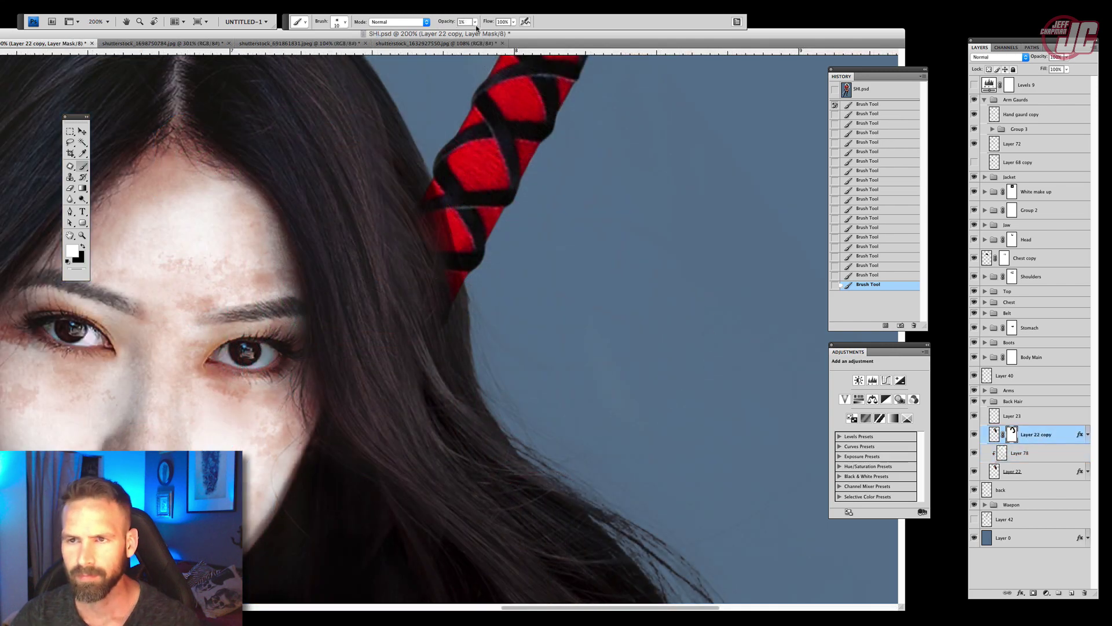
Refine the hair edge along the sword handle on Layer 22 copy's mask with a 10 px white brush at 25%, then 100% opacity
left_click(475, 21)
left_click(412, 196)
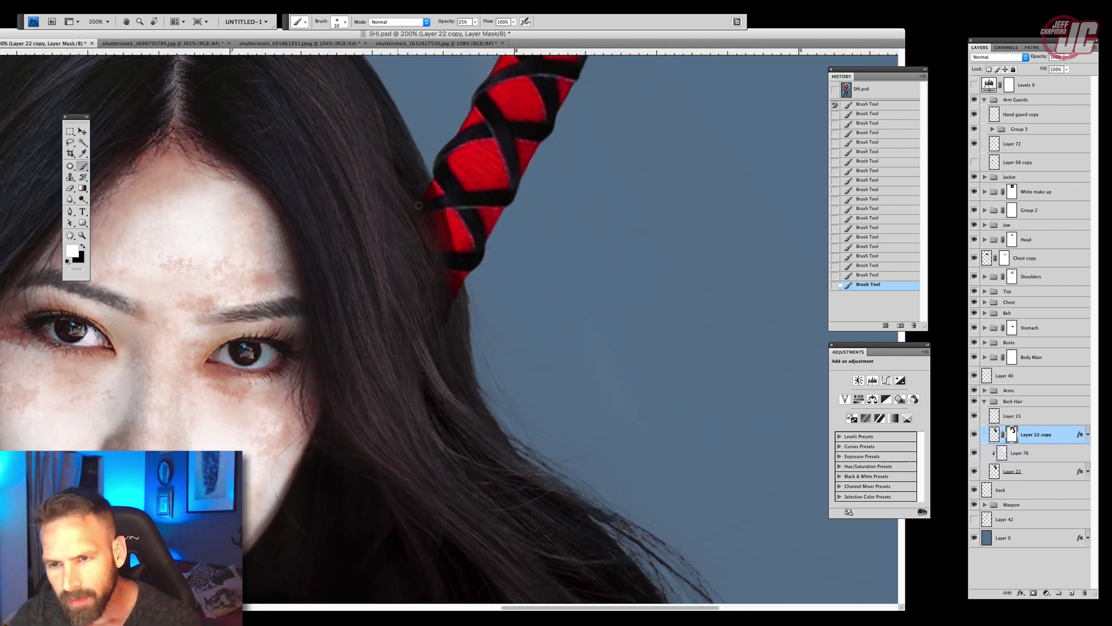
left_click_drag(420, 204, 424, 209)
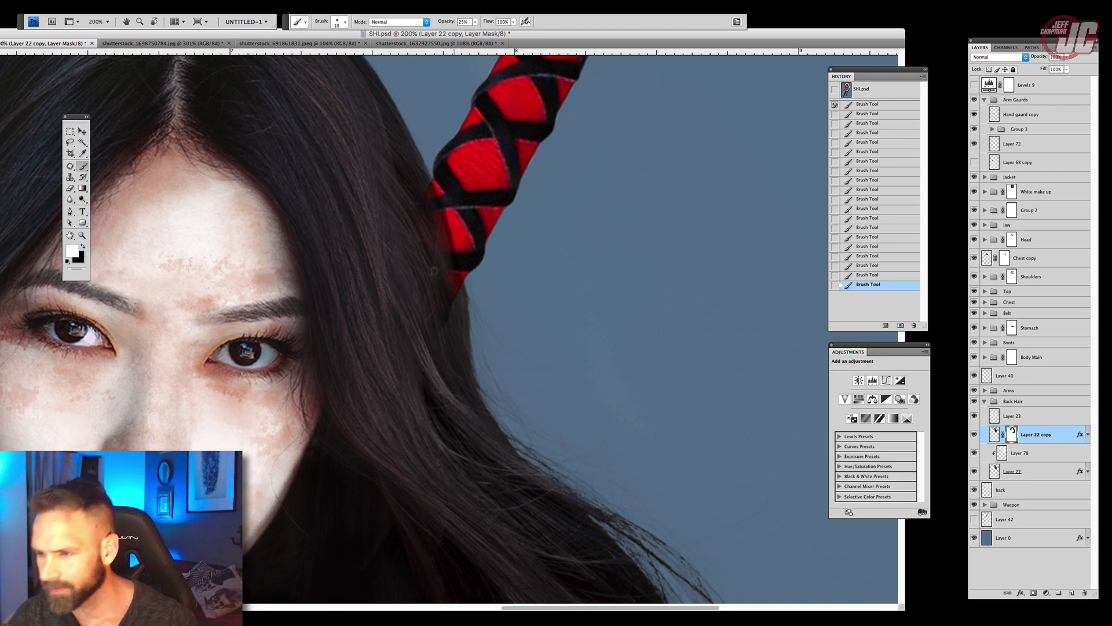
left_click(475, 21)
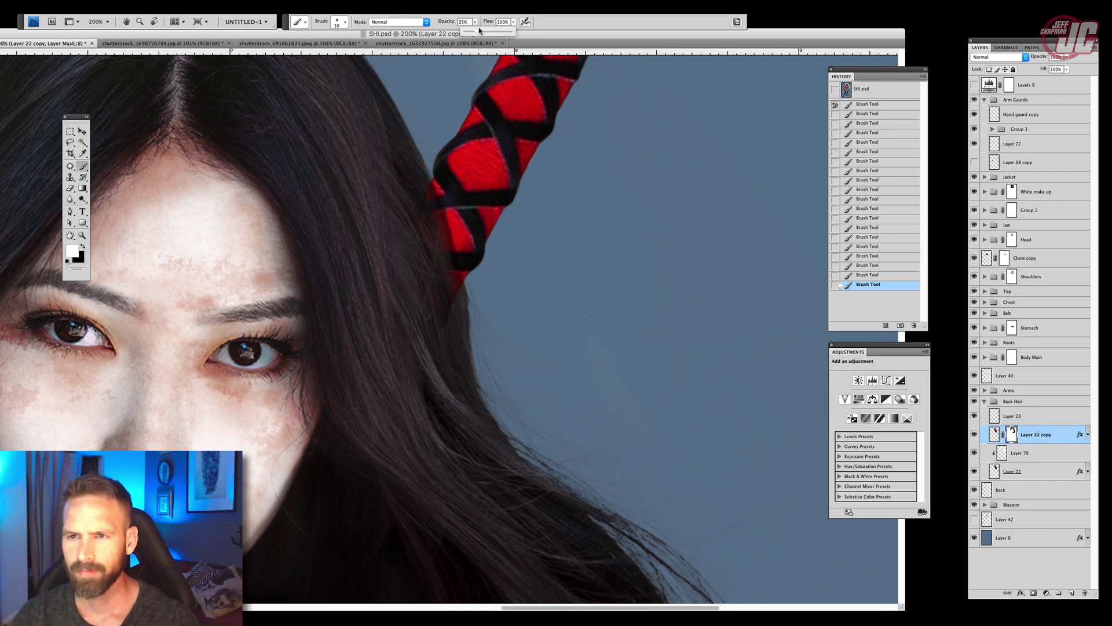
left_click(425, 225)
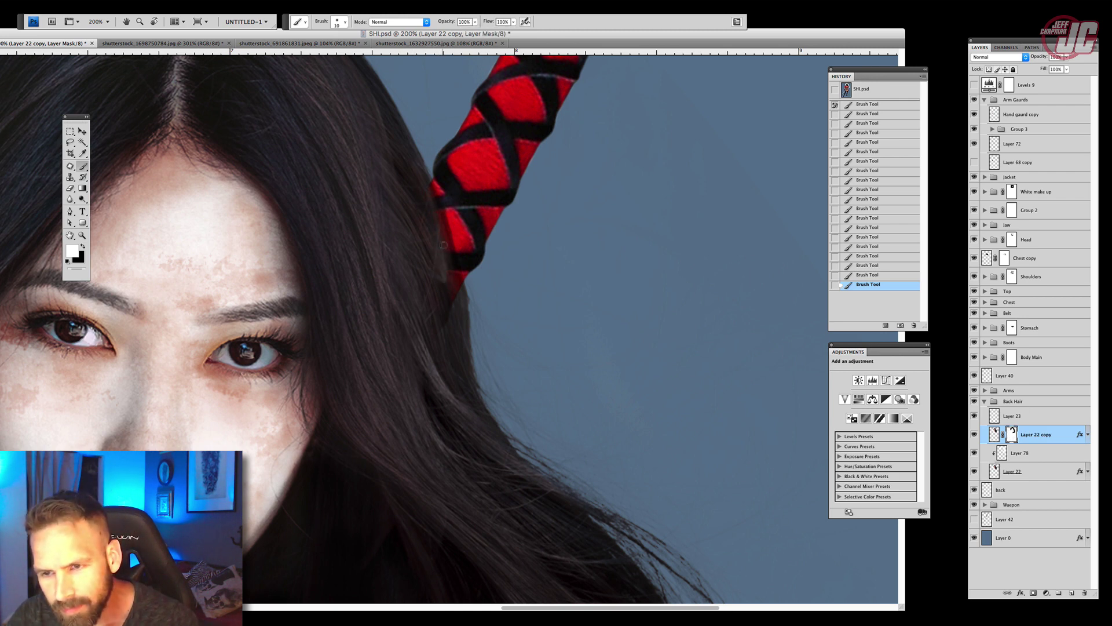
mouse_move(443, 245)
left_mouse_down()
mouse_move(423, 176)
mouse_move(459, 313)
mouse_move(439, 288)
left_mouse_up()
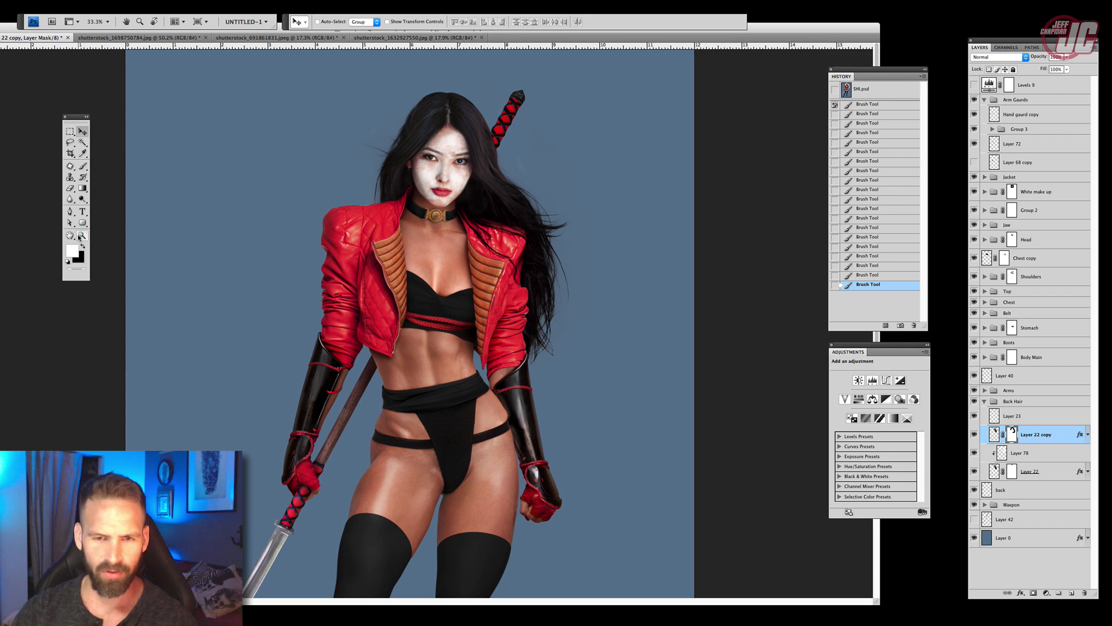
left_click(81, 236)
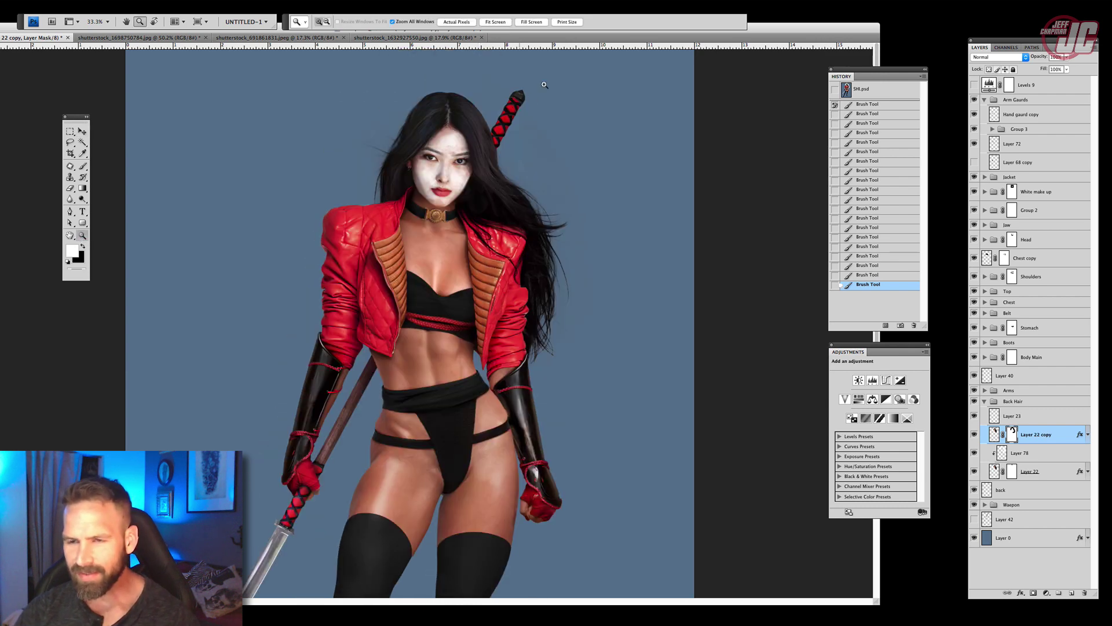
scroll(400, 336, "down", 3)
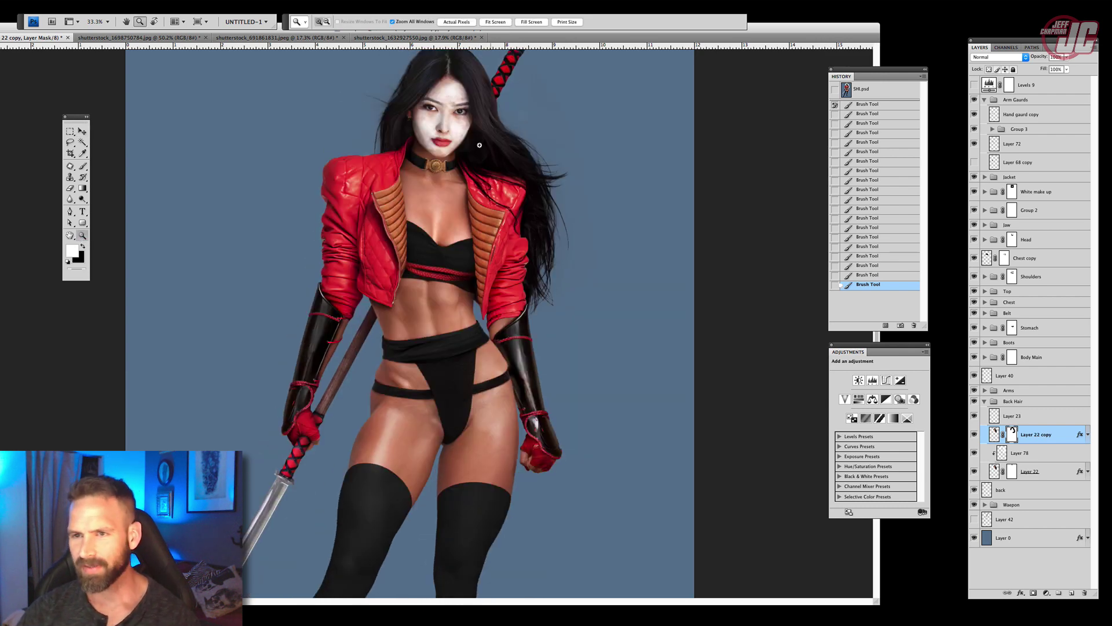
scroll(531, 88, "up", 2)
left_click(472, 161)
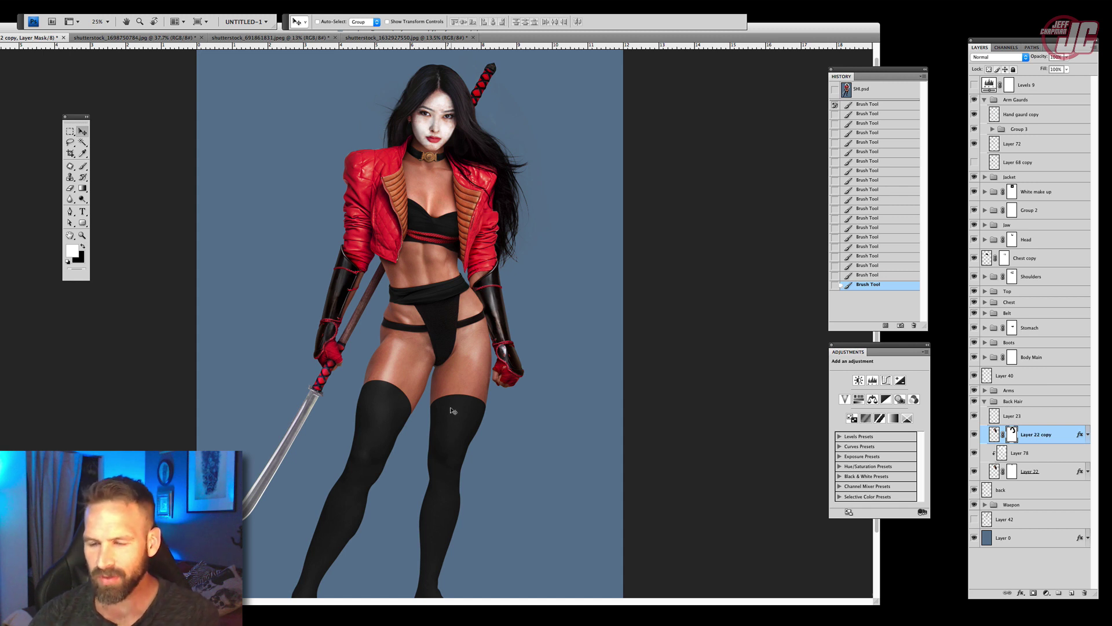
left_click_drag(451, 401, 450, 326)
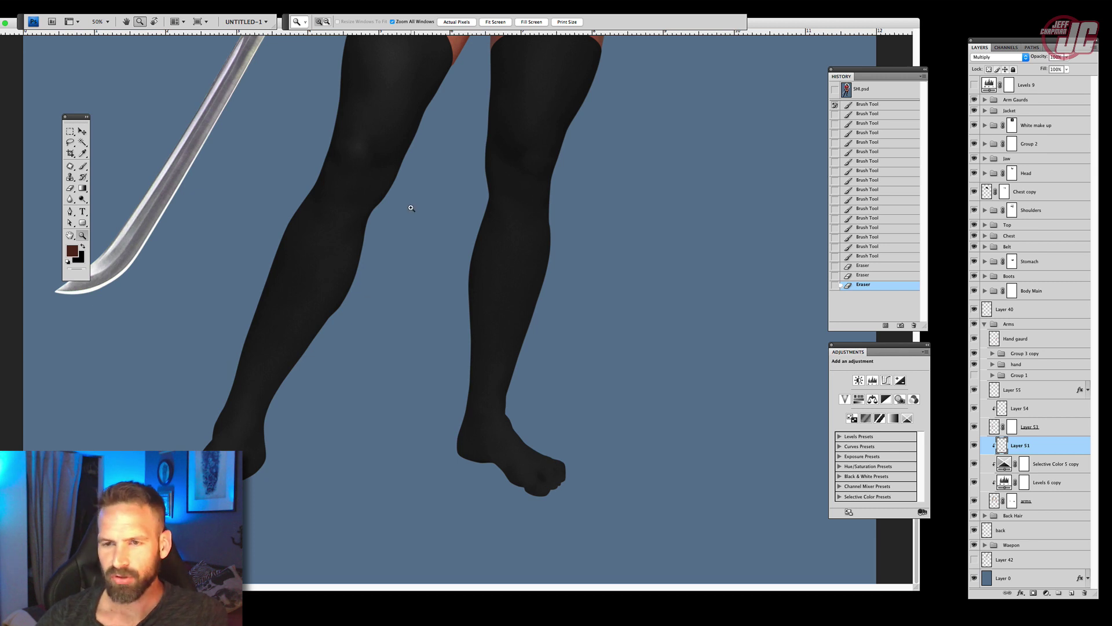
scroll(427, 294, "up", 10)
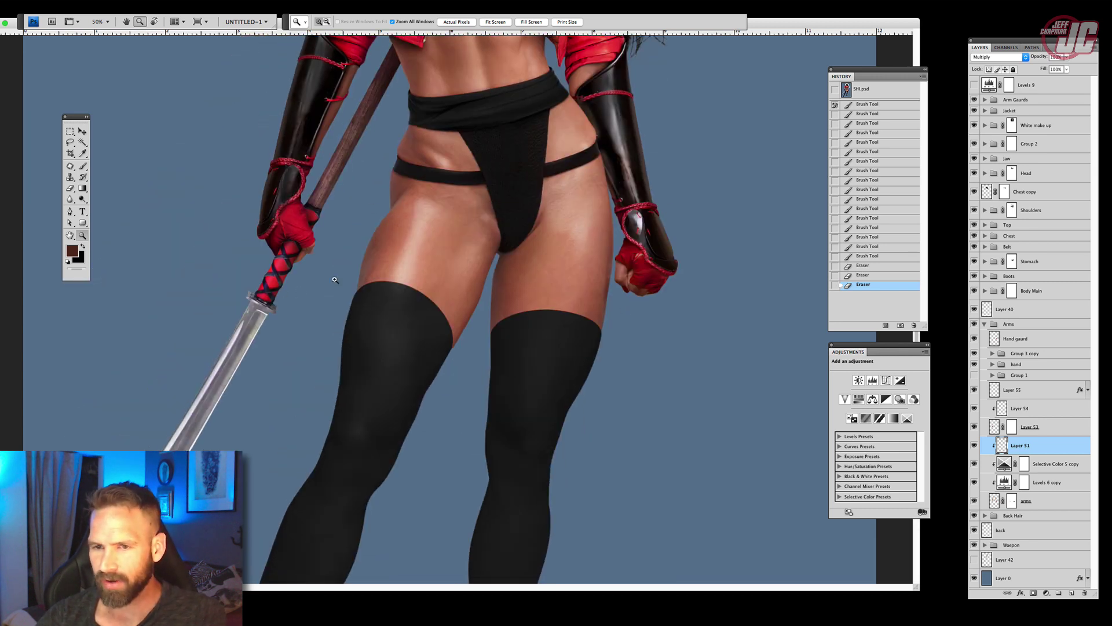
Start a Pen path at the wrap edge above the small toes of the fighter's bandaged foot in shutterstock_771633310.jpg
scroll(430, 475, "down", 10)
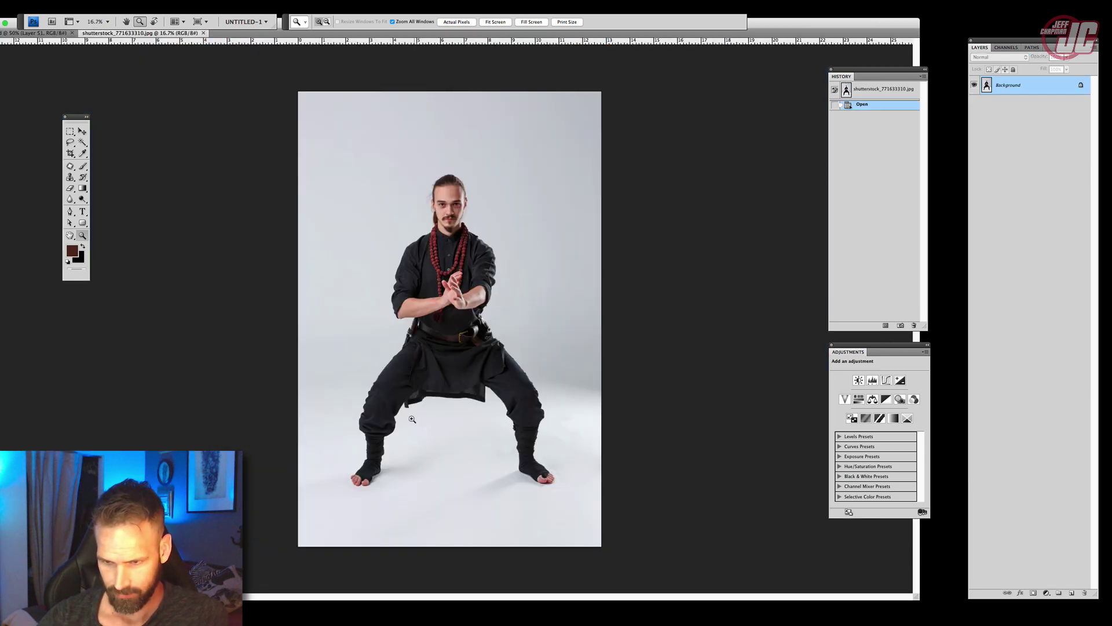
left_click_drag(329, 403, 571, 532)
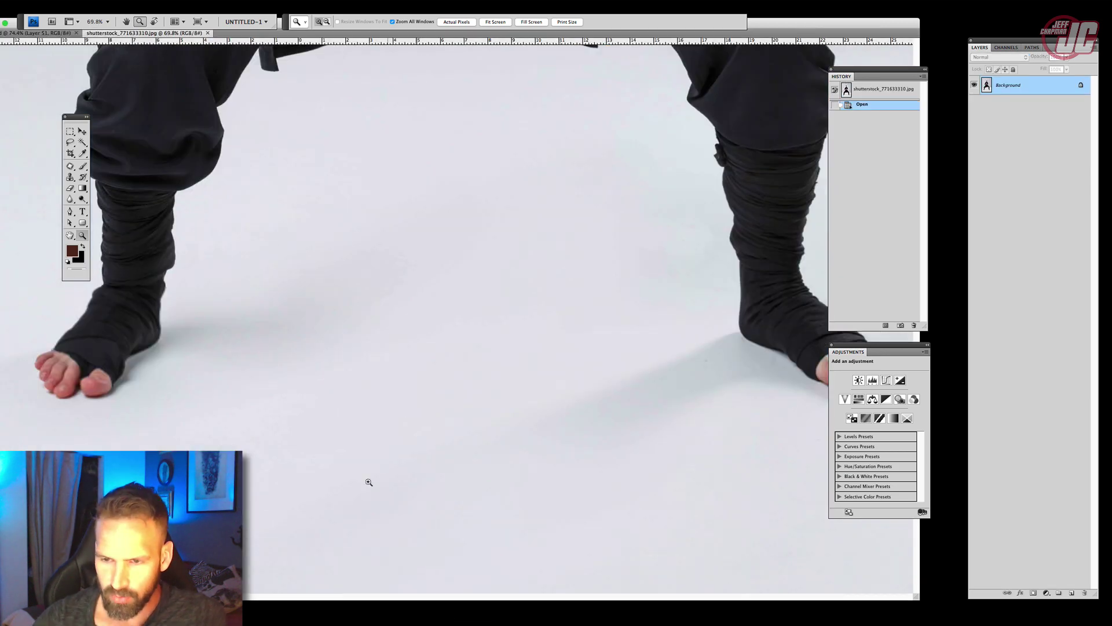
left_click_drag(334, 306, 498, 334)
left_click(315, 317)
left_click(349, 354)
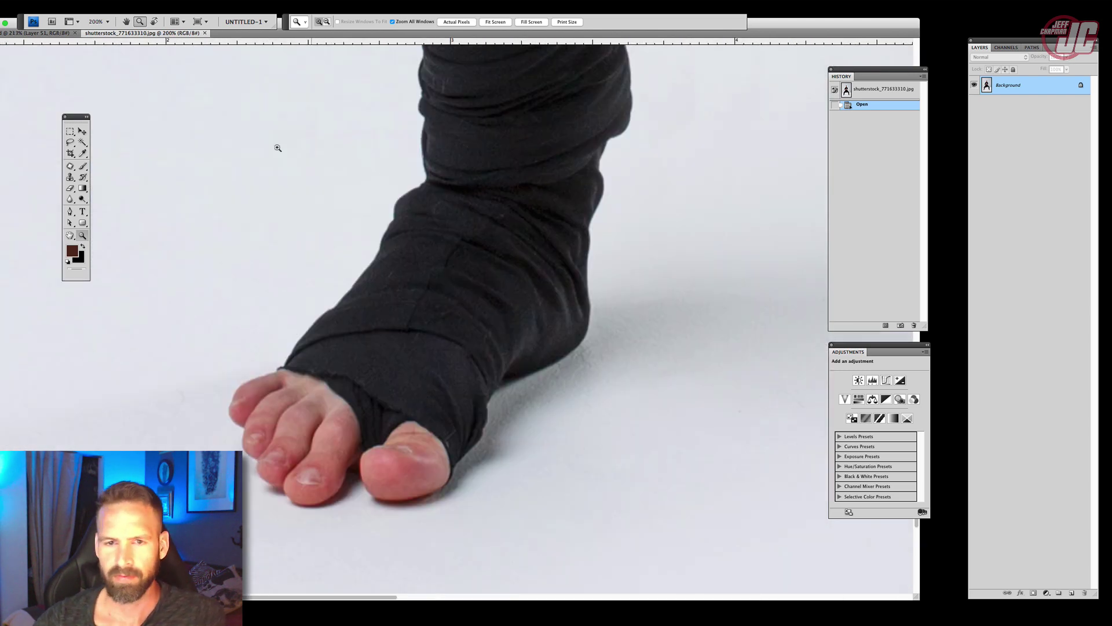
left_click(406, 334)
left_click(69, 212)
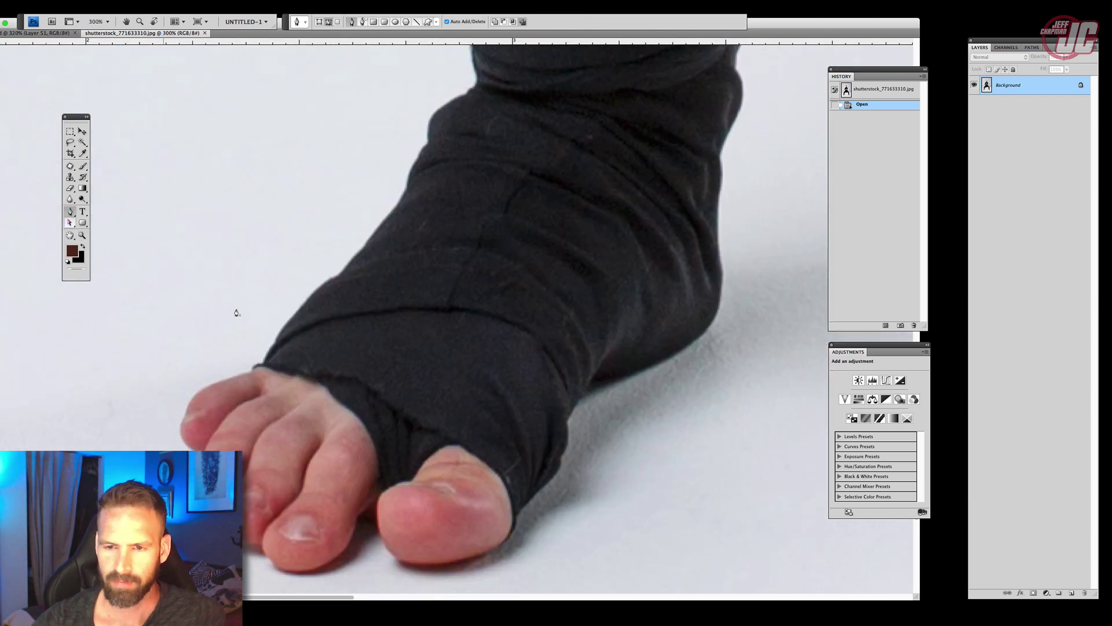
left_click(253, 371)
left_click(260, 366)
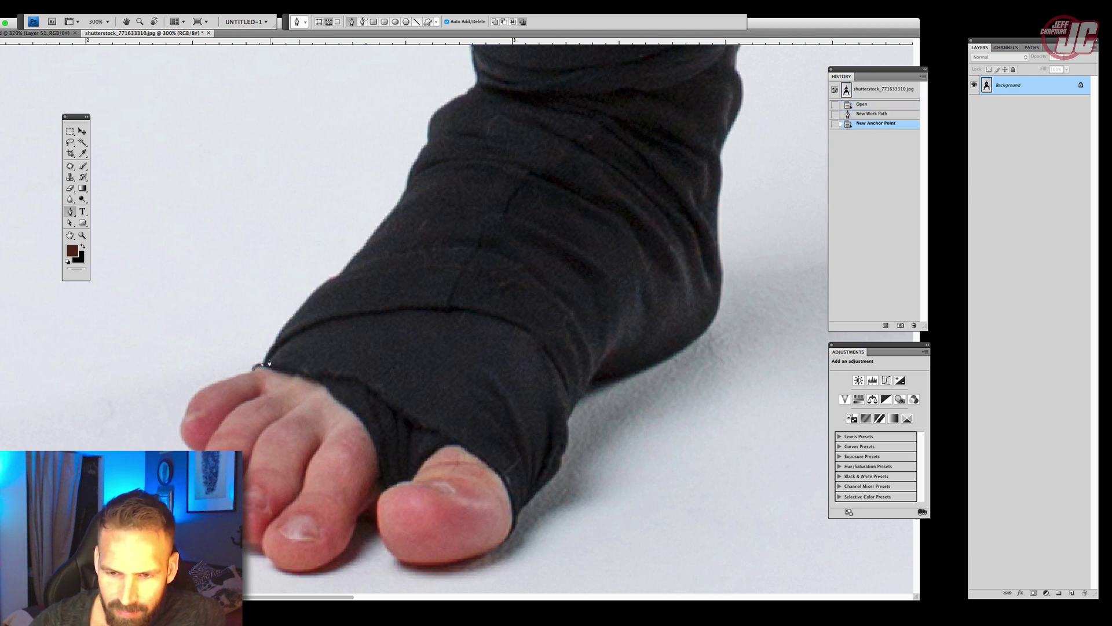
Continue the Pen path with closely spaced anchor points along the front edge of the bandaged foot toward the ankle
left_click(267, 363)
left_click(297, 318)
left_click(308, 302)
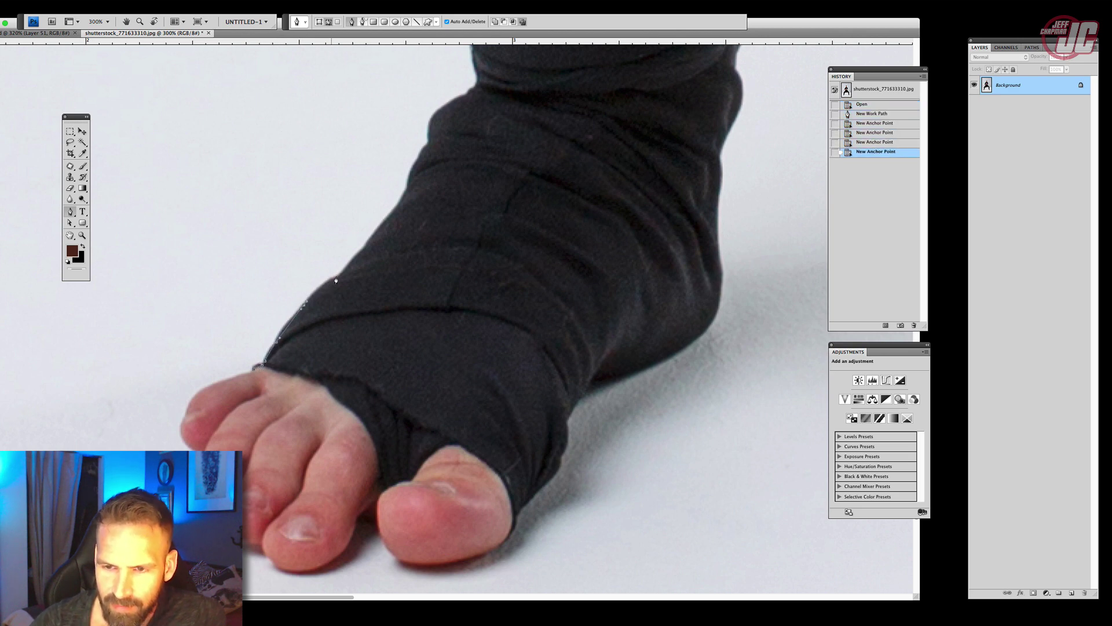
left_click(333, 278)
left_click(350, 265)
left_click(394, 218)
scroll(350, 318, "up", 5)
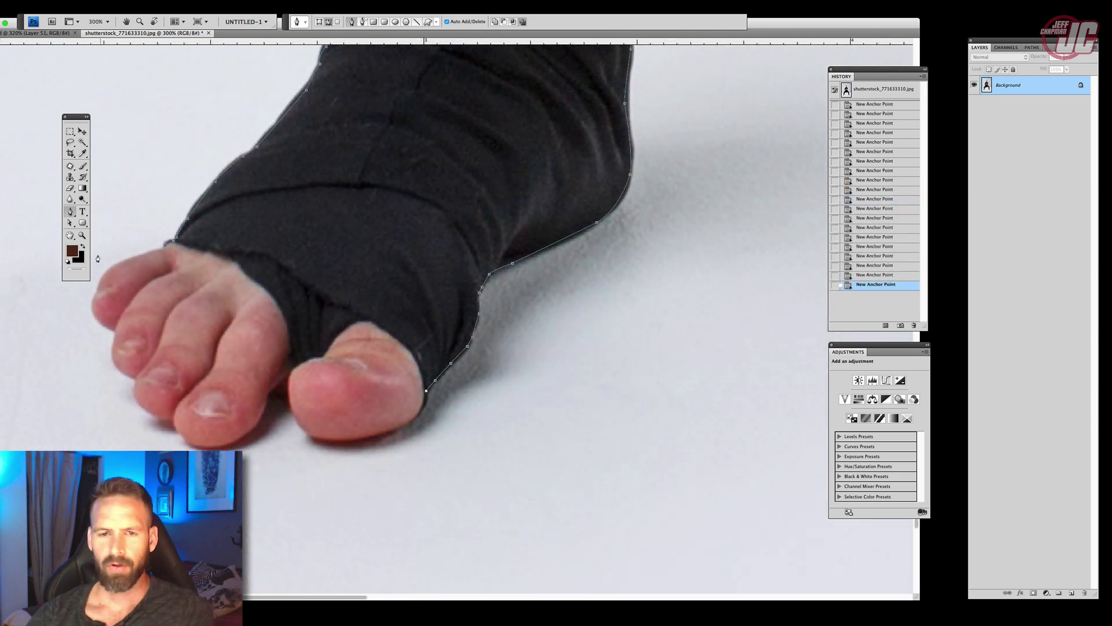
Compare the traced bandaged foot with the black-stockinged feet in SHI.psd, and return to the stock photo
left_click(82, 236)
left_click(455, 317, "alt")
left_click(465, 335, "alt")
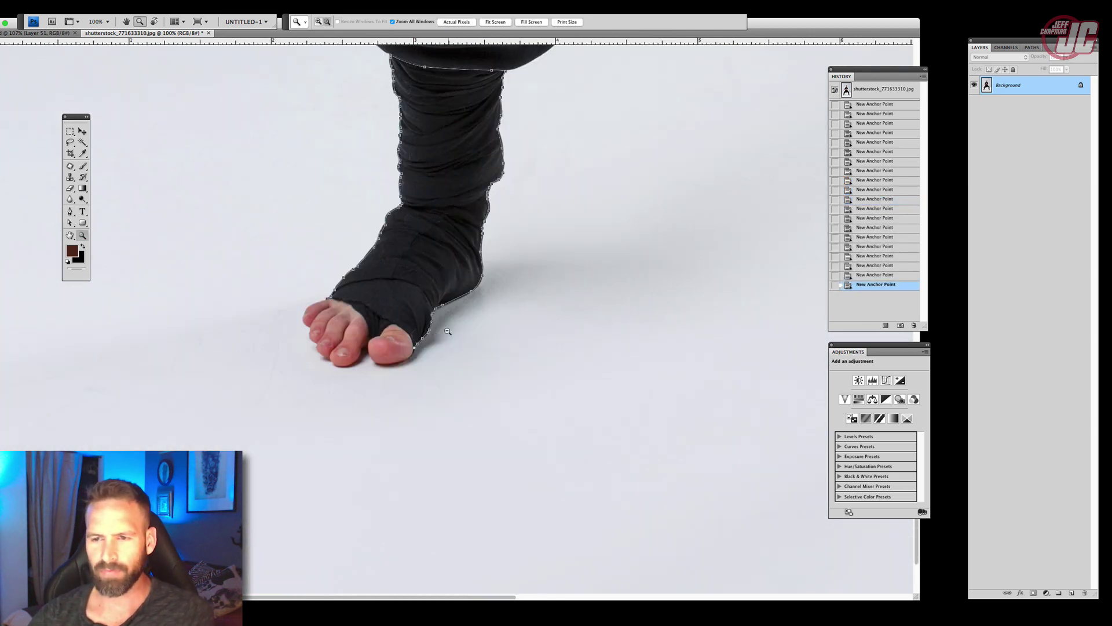
left_click(400, 336, "alt")
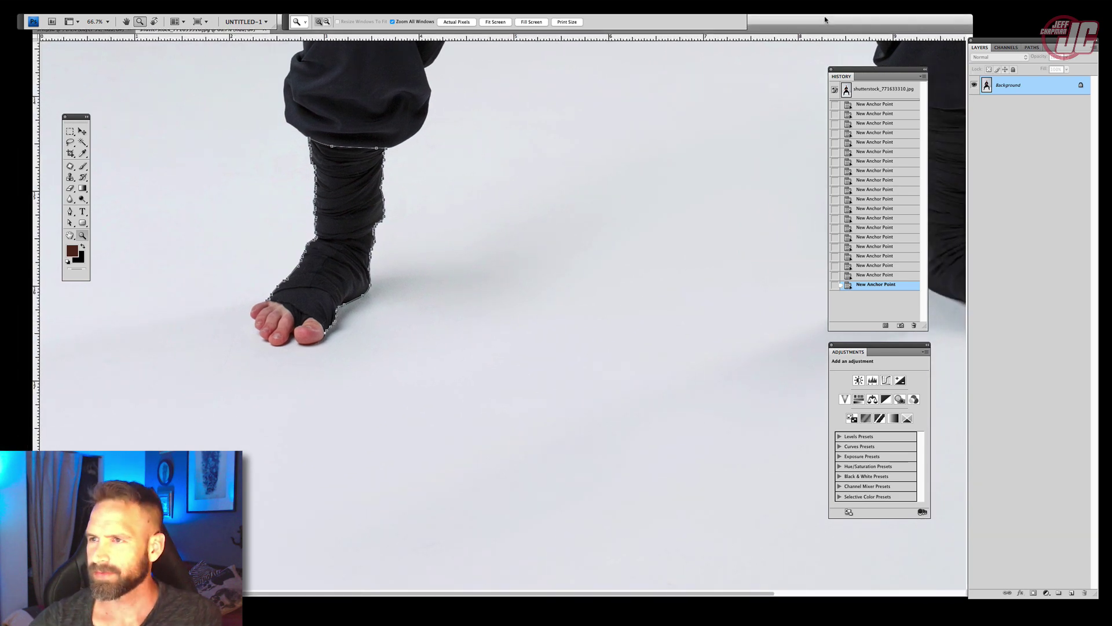
left_click_drag(825, 20, 817, 40)
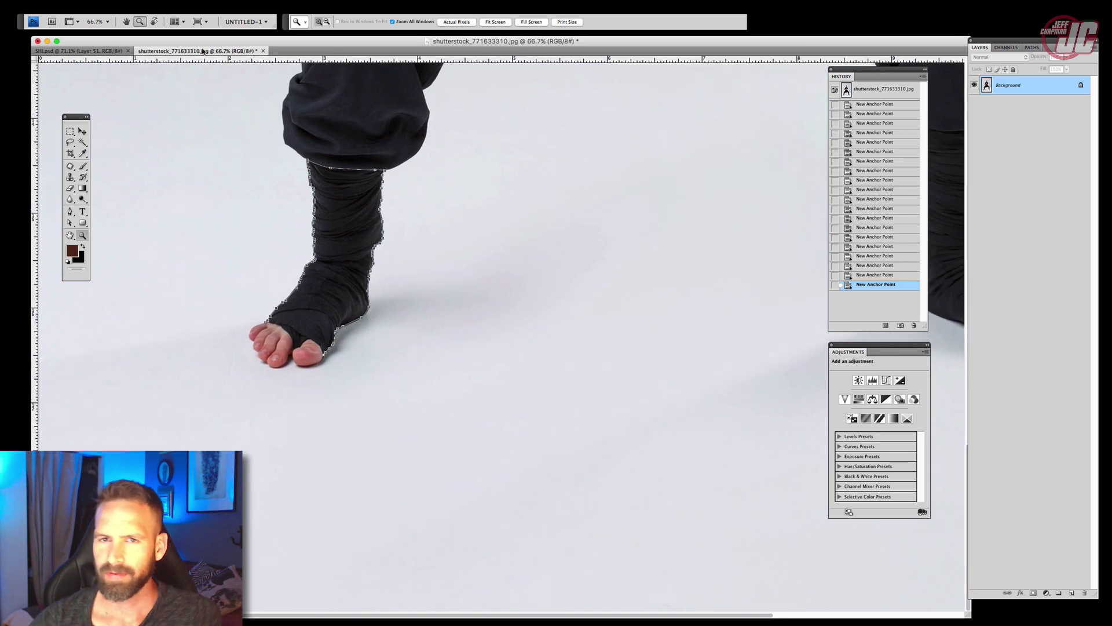
left_click(119, 51)
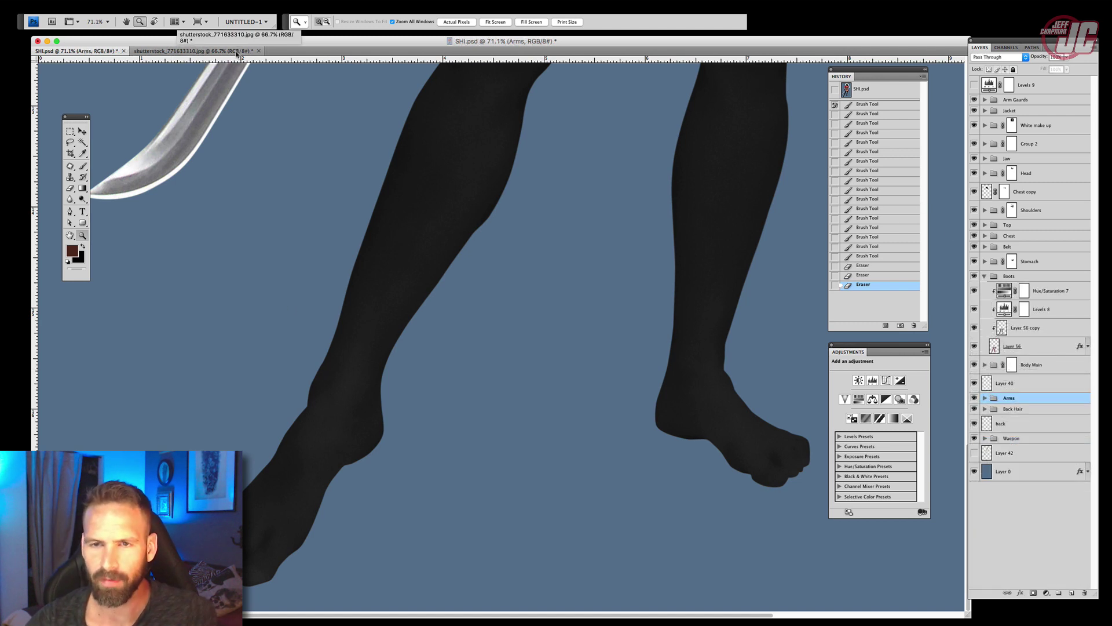
left_click(236, 51)
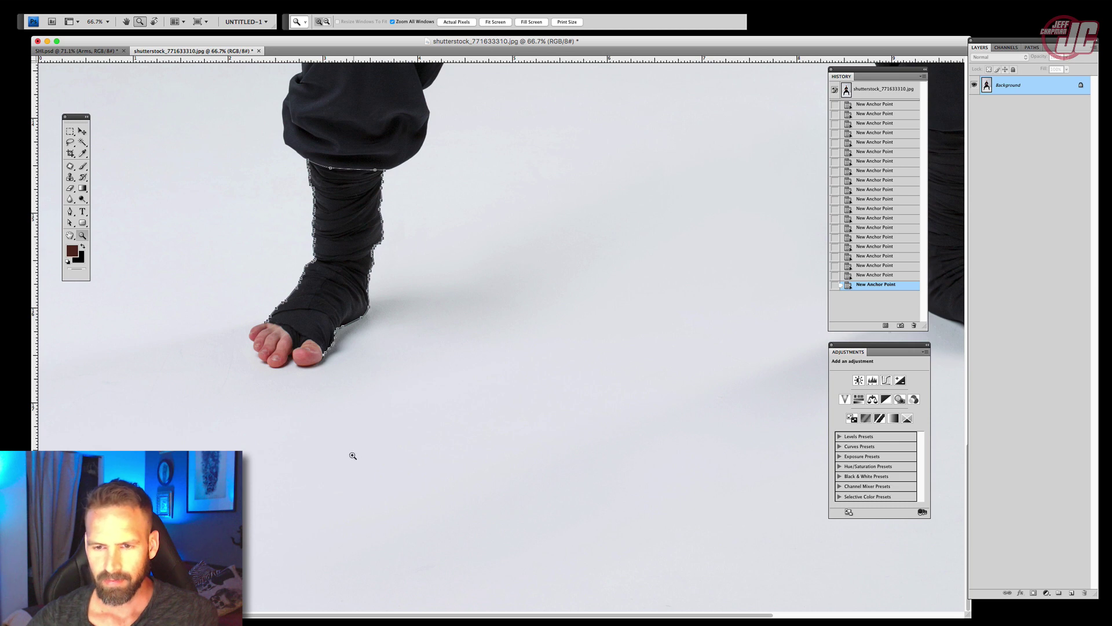
Extend the Pen path around the big toe and across to the neighbouring toes of the bandaged foot
left_click(332, 357)
left_click(433, 340)
left_click(439, 339)
left_click(441, 339)
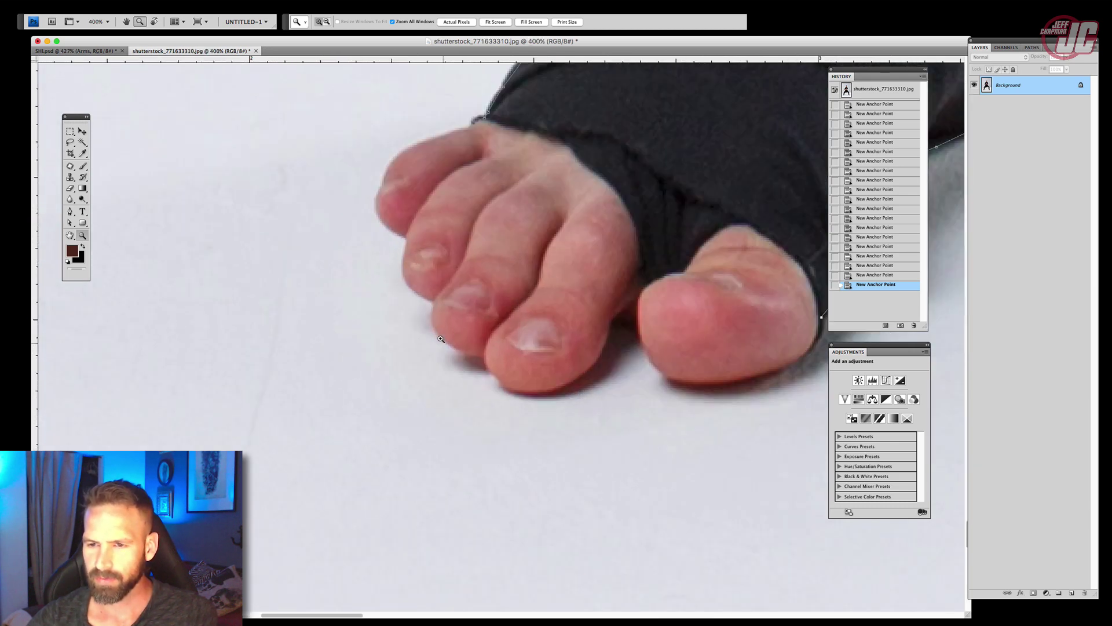
left_click(70, 212)
scroll(455, 273, "right", 6)
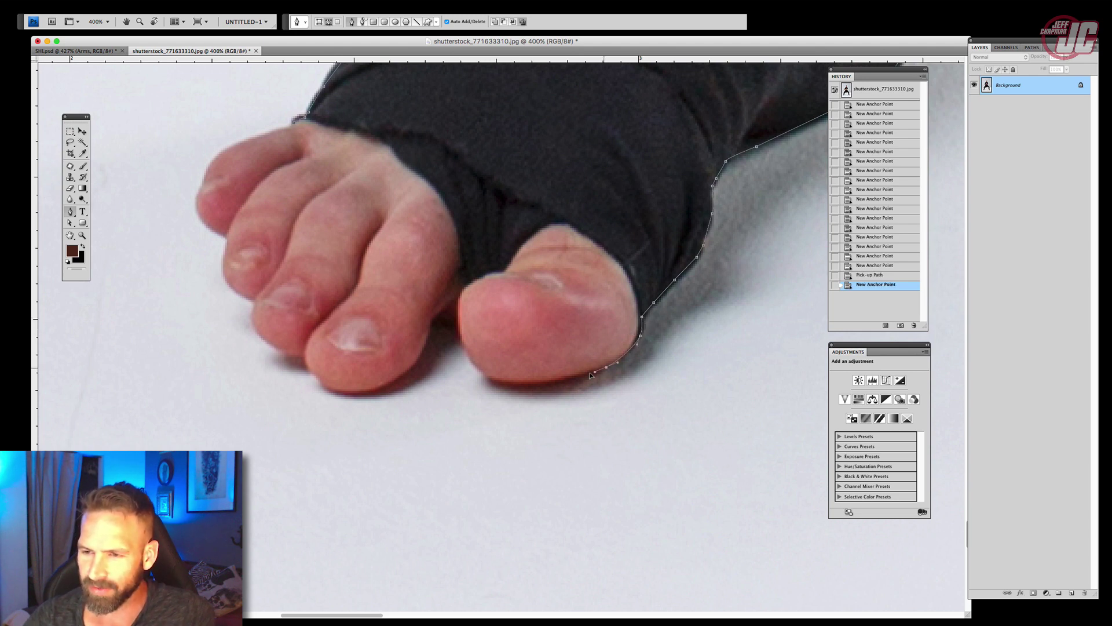
left_click(494, 380)
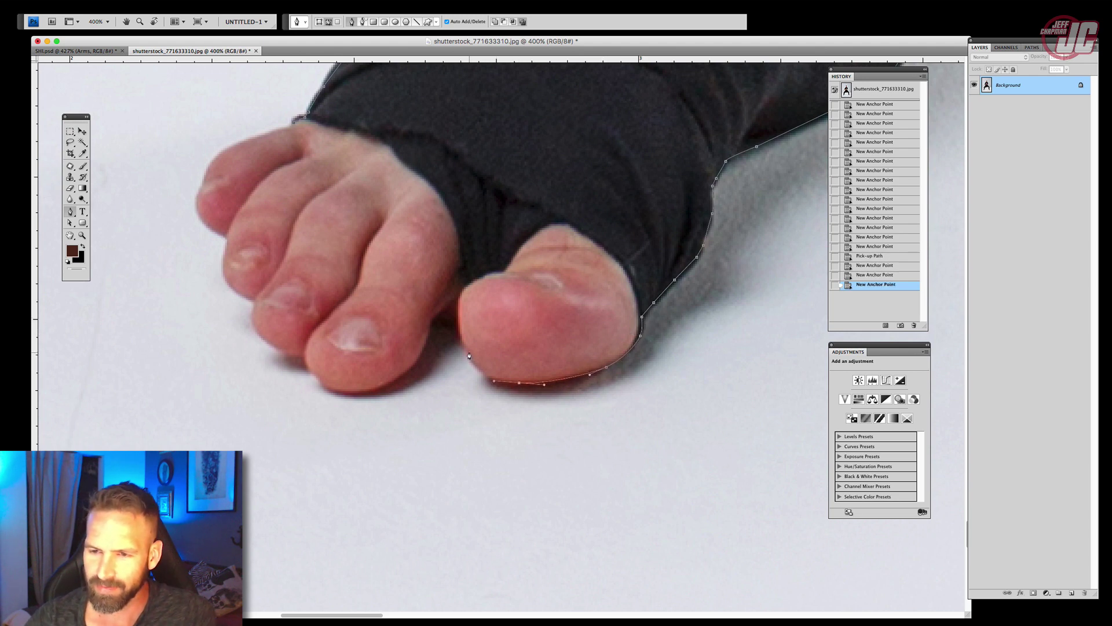
left_click(458, 318)
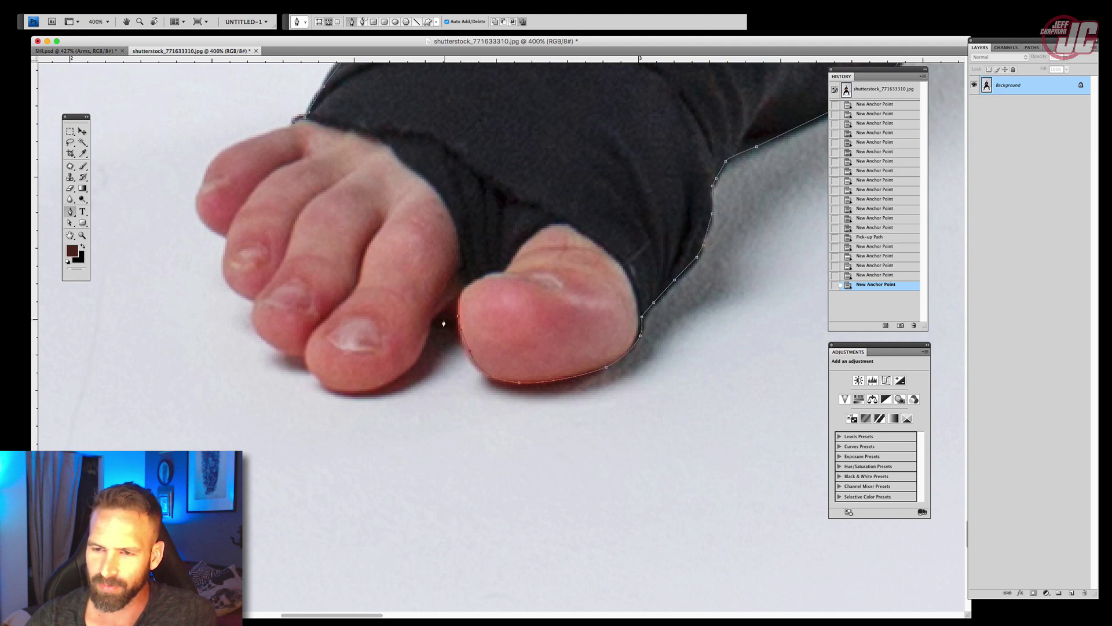
left_click(413, 365)
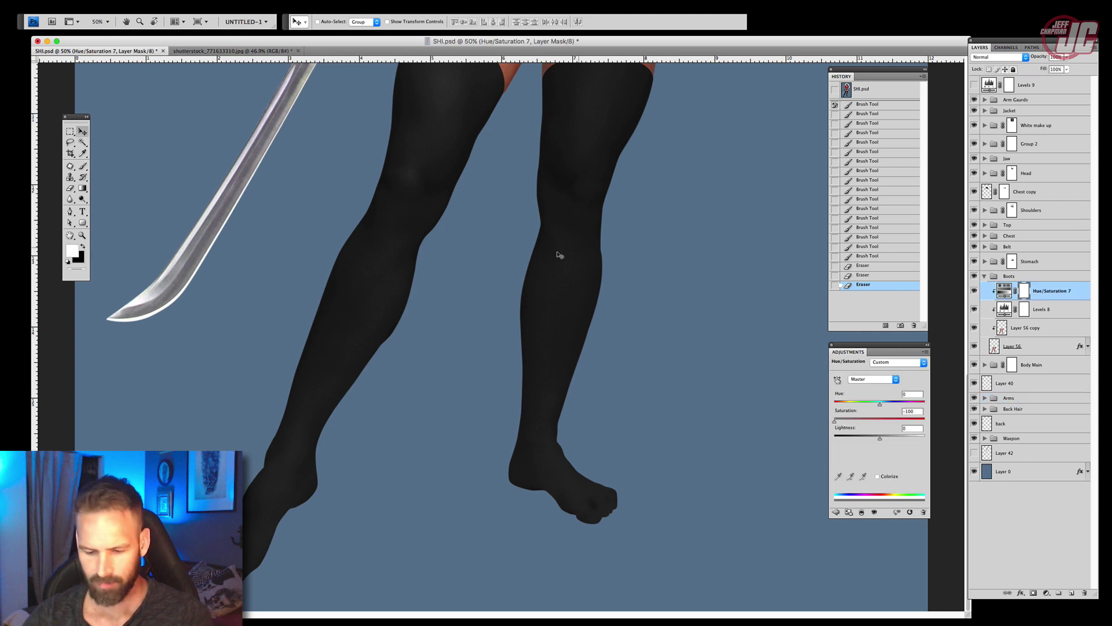
Paste the cut-out bandaged foot into SHI.psd, then position and transform it over the foot on the sword side
key("ctrl+v")
left_click_drag(524, 341, 317, 436)
key("ctrl+t")
left_click_drag(312, 397, 409, 345)
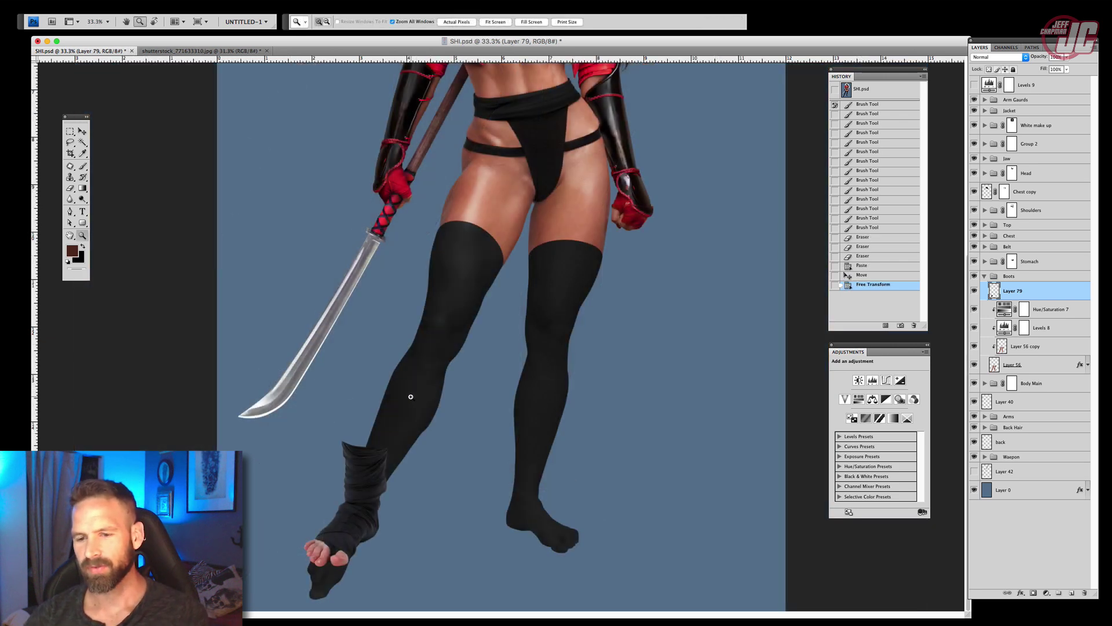
Darken the pasted foot on Layer 79 with a Levels midtone value of 0.80
left_click(384, 483)
left_click(350, 467)
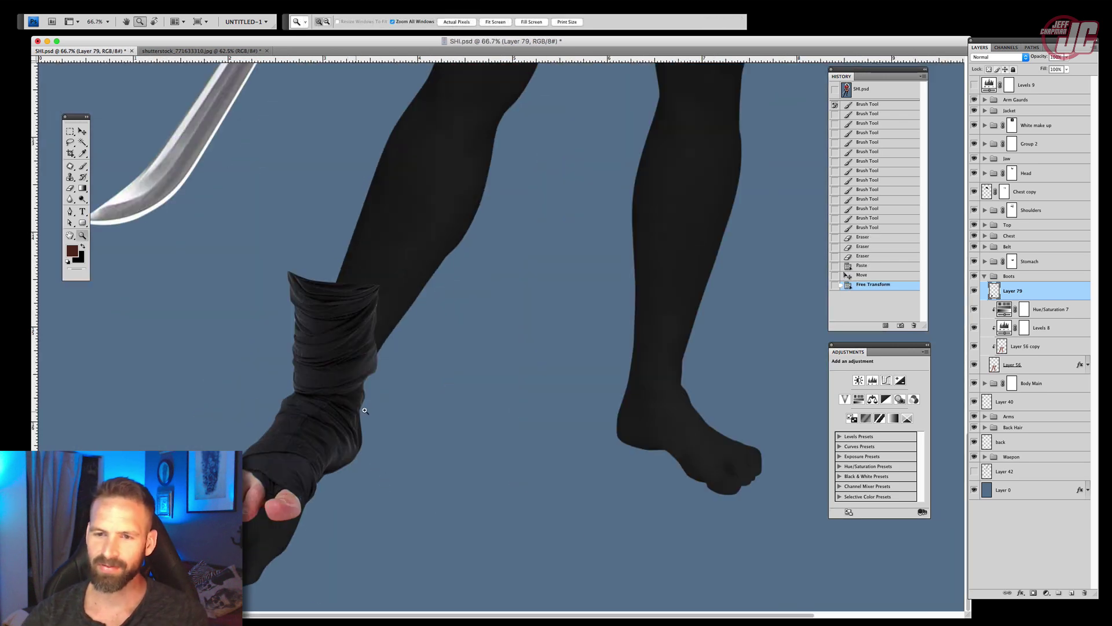
left_click(369, 413)
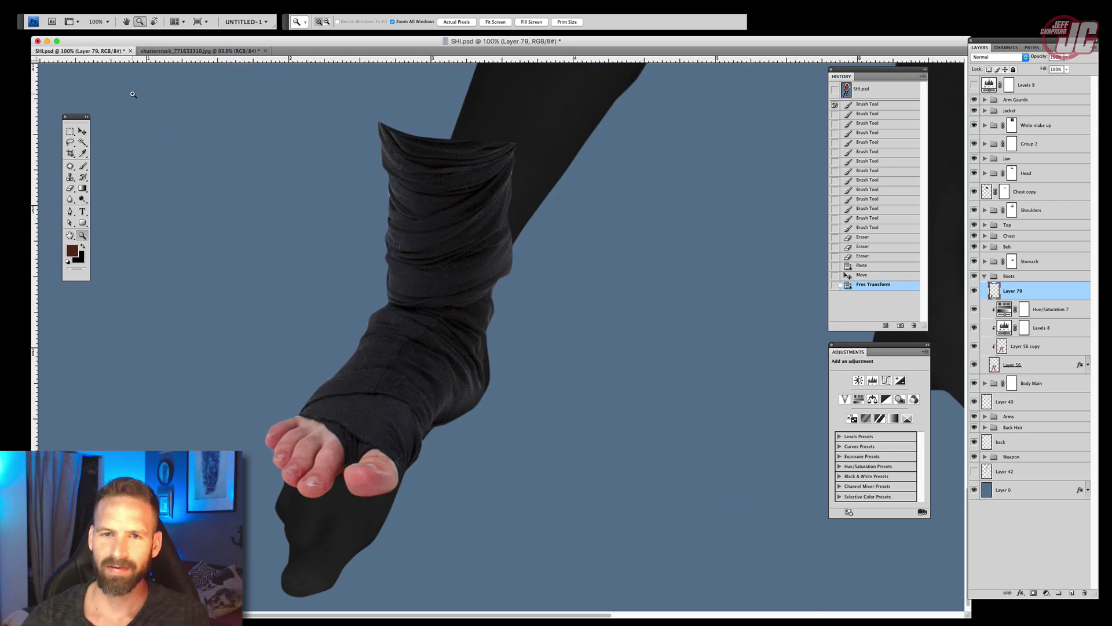
left_click(49, 2)
mouse_move(86, 26)
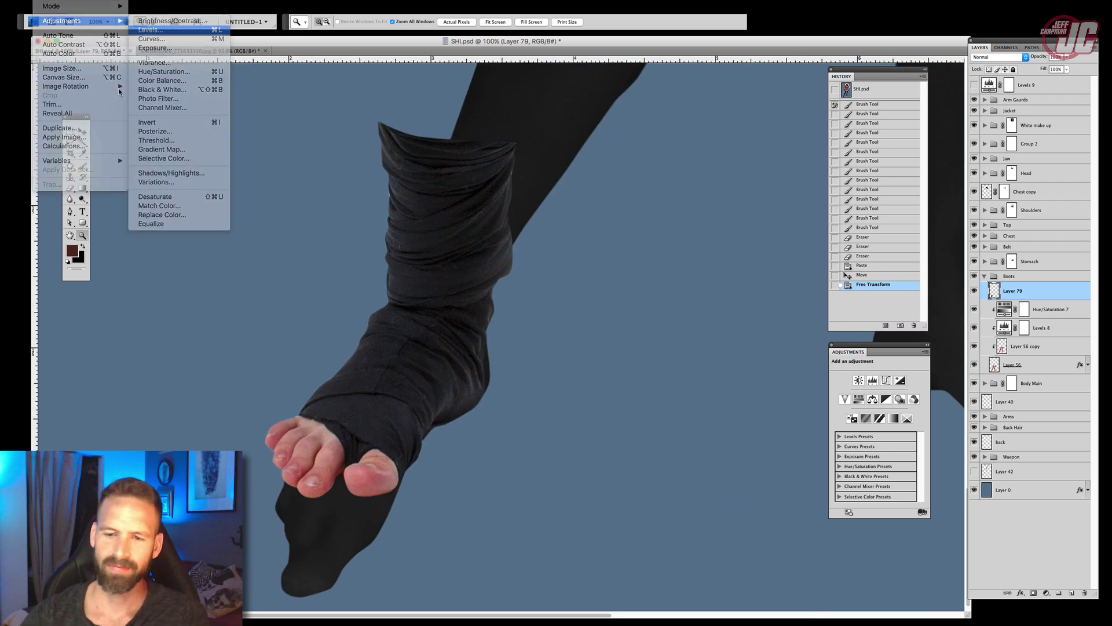
left_click(150, 33)
left_click_drag(714, 220, 713, 219)
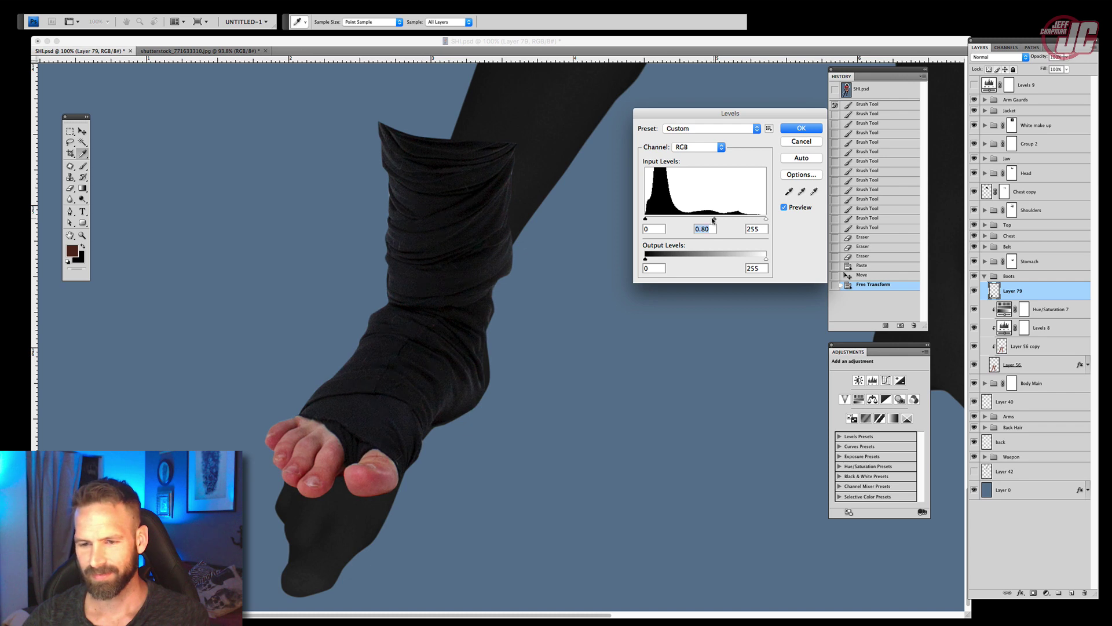
left_click(800, 132)
Warp the bandaged foot on Layer 79 so its wraps follow the contour of the lower leg and ankle
key("z")
left_click(465, 198)
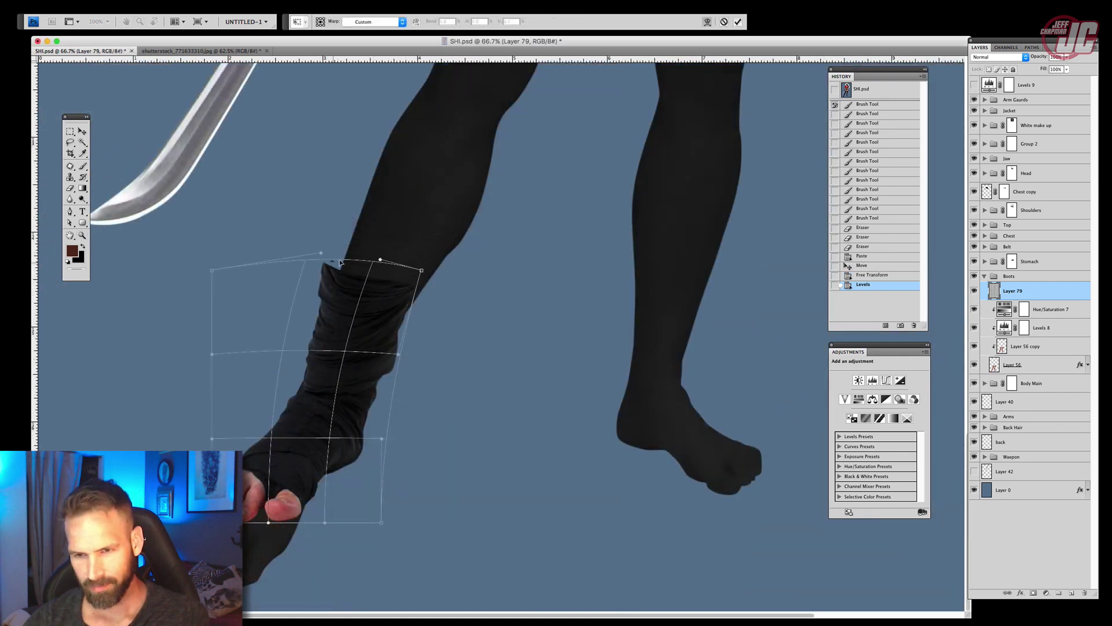
left_click_drag(342, 269, 417, 279)
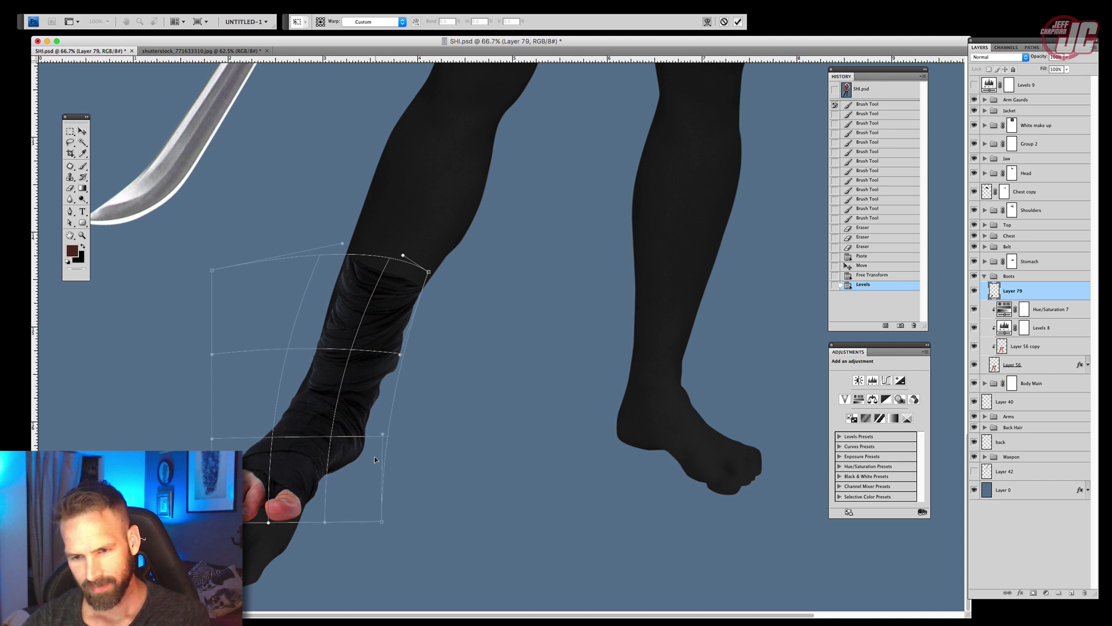
left_click_drag(374, 458, 373, 454)
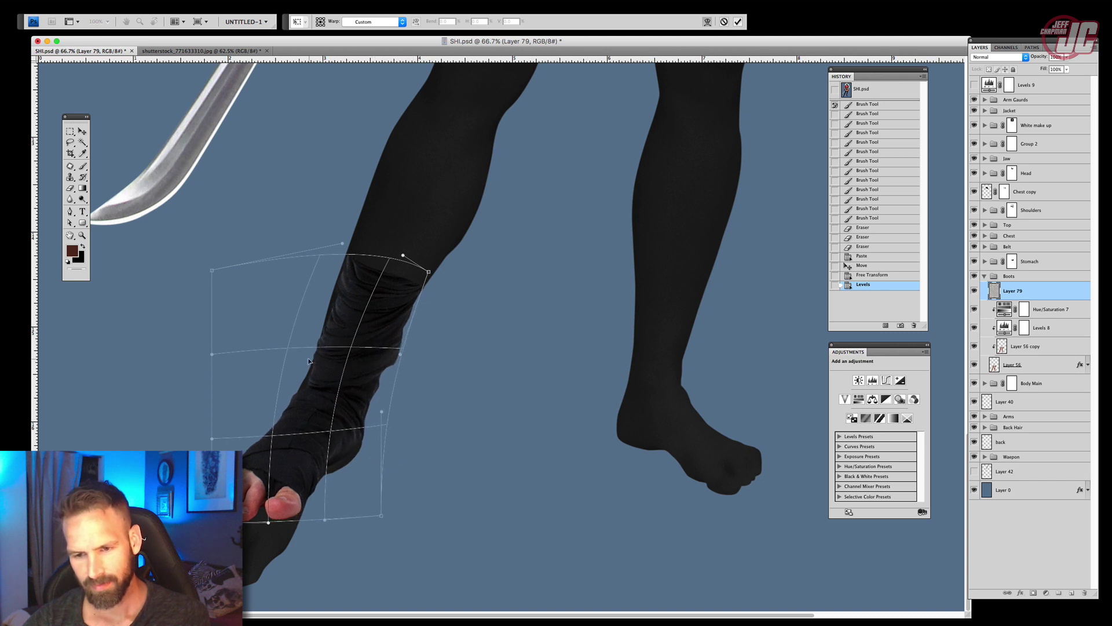
left_click_drag(309, 361, 307, 357)
left_click_drag(277, 459, 285, 468)
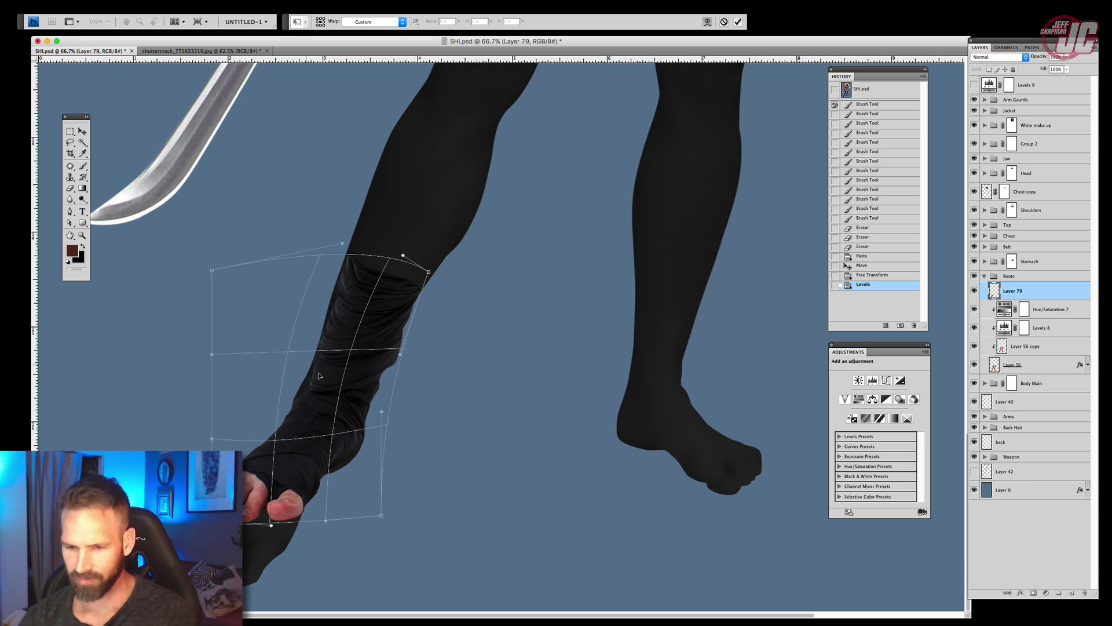
key("Return")
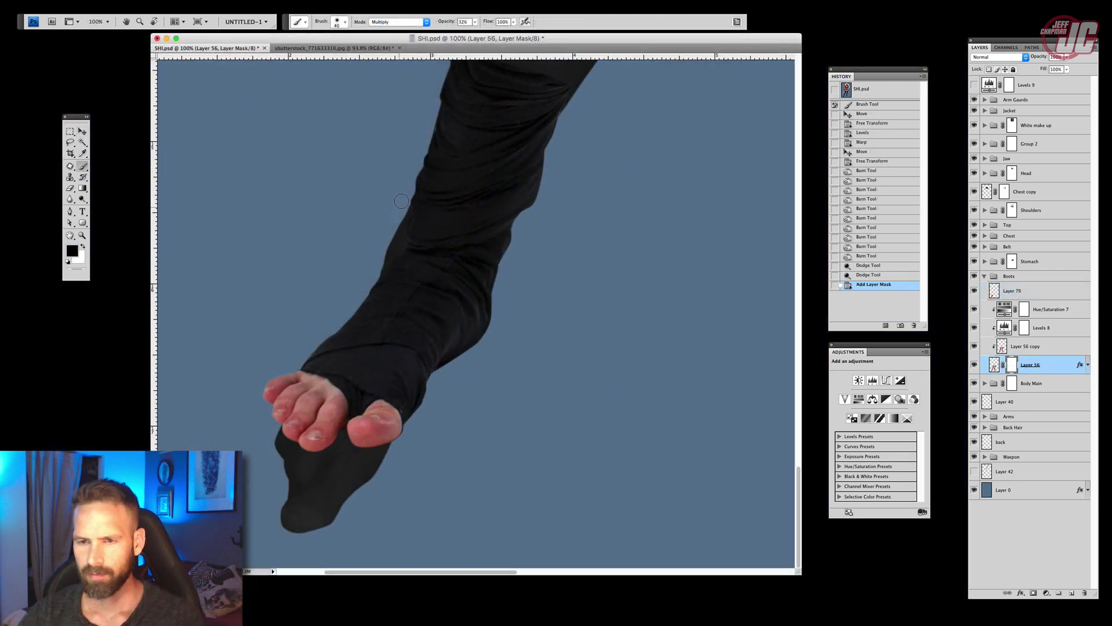
Paint black on Layer 56's mask with a 129 px brush at 32%, then 100% opacity, hiding the old stocking foot around the wraps
right_click(410, 233)
left_click_drag(454, 254, 461, 254)
left_click_drag(406, 191, 381, 300)
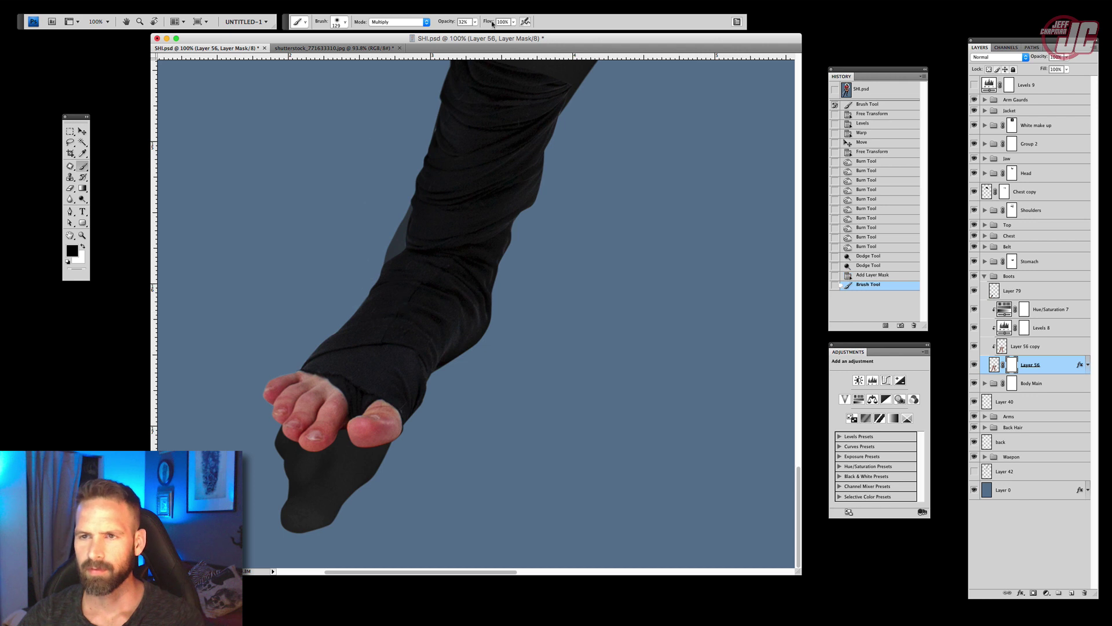
left_click_drag(475, 23, 606, 46)
mouse_move(430, 230)
left_mouse_down()
mouse_move(367, 282)
mouse_move(318, 421)
mouse_move(321, 521)
mouse_move(312, 414)
mouse_move(433, 373)
mouse_move(360, 452)
left_mouse_up()
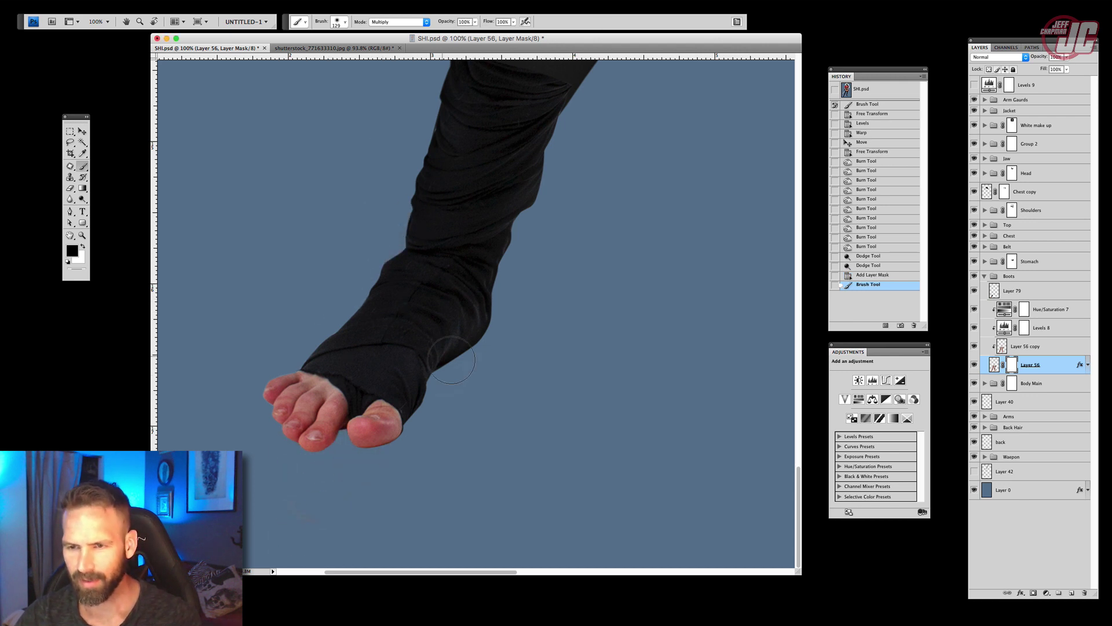
mouse_move(451, 360)
left_mouse_down()
mouse_move(494, 212)
mouse_move(490, 230)
left_mouse_up()
left_click_drag(492, 237, 462, 376)
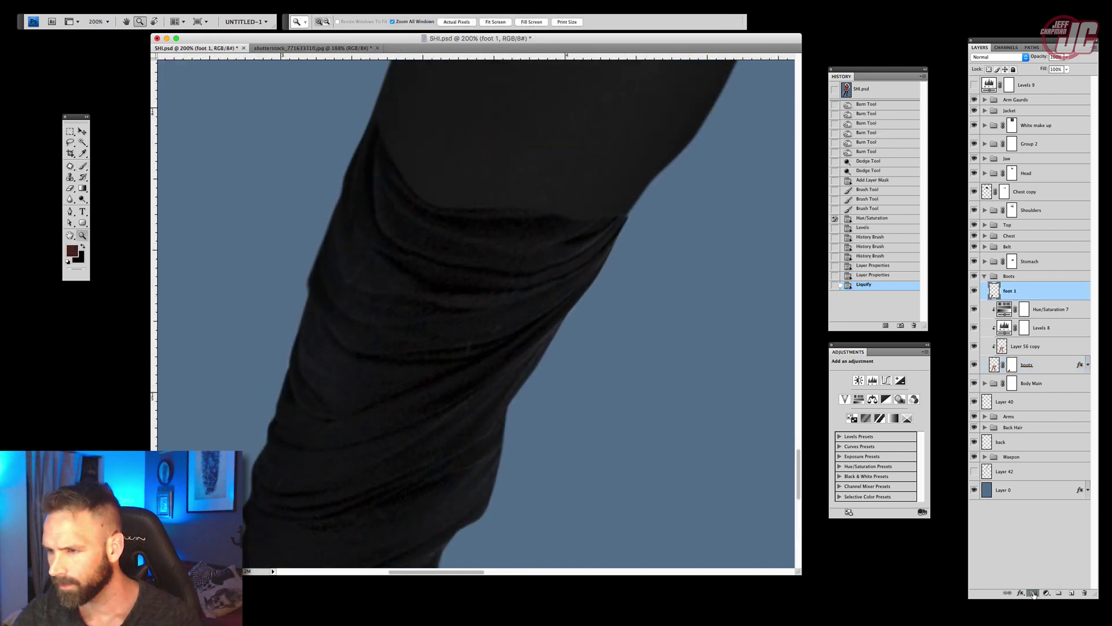
Add a layer mask to the foot 1 layer and fade the wrap's upper edge into the stocking with black
left_click(1033, 593)
left_click(84, 168)
mouse_move(410, 161)
left_mouse_down()
mouse_move(385, 310)
mouse_move(422, 286)
mouse_move(388, 266)
left_mouse_up()
left_click_drag(389, 266, 548, 260)
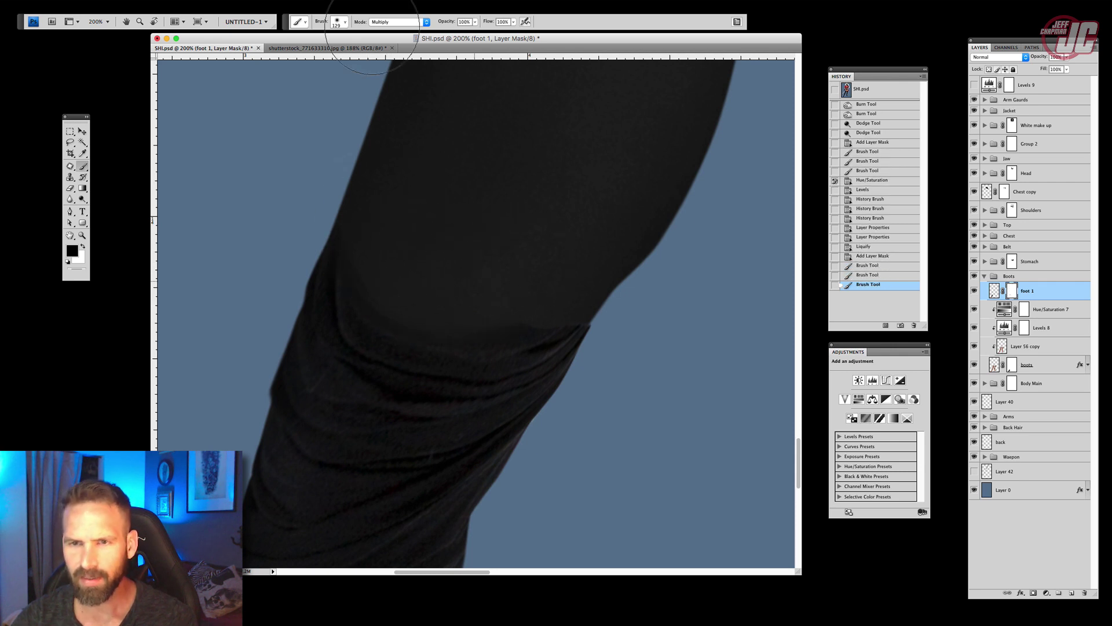
Lower the brush opacity to 28%, shrink the brush and soften the wrap's upper edge on the foot 1 mask
left_click(475, 22)
left_click_drag(472, 30, 447, 30)
right_click(501, 183)
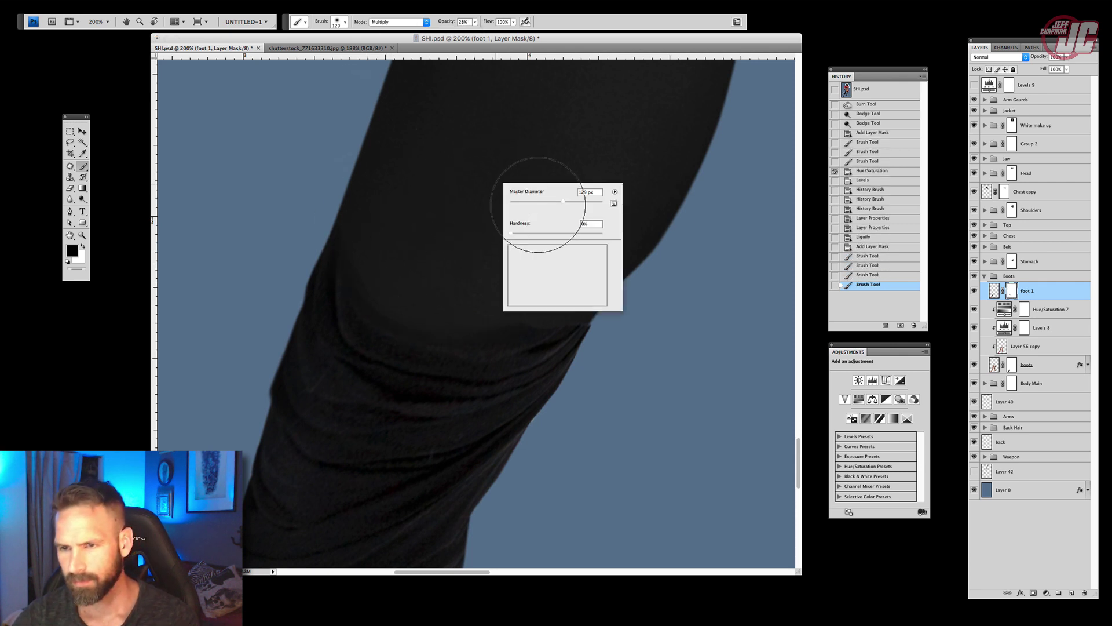
left_click_drag(535, 204, 529, 204)
mouse_move(440, 266)
left_mouse_down()
mouse_move(482, 316)
mouse_move(598, 235)
left_mouse_up()
right_click(561, 259)
mouse_move(501, 296)
left_mouse_down()
mouse_move(538, 260)
mouse_move(578, 272)
left_mouse_up()
left_click_drag(510, 314, 540, 304)
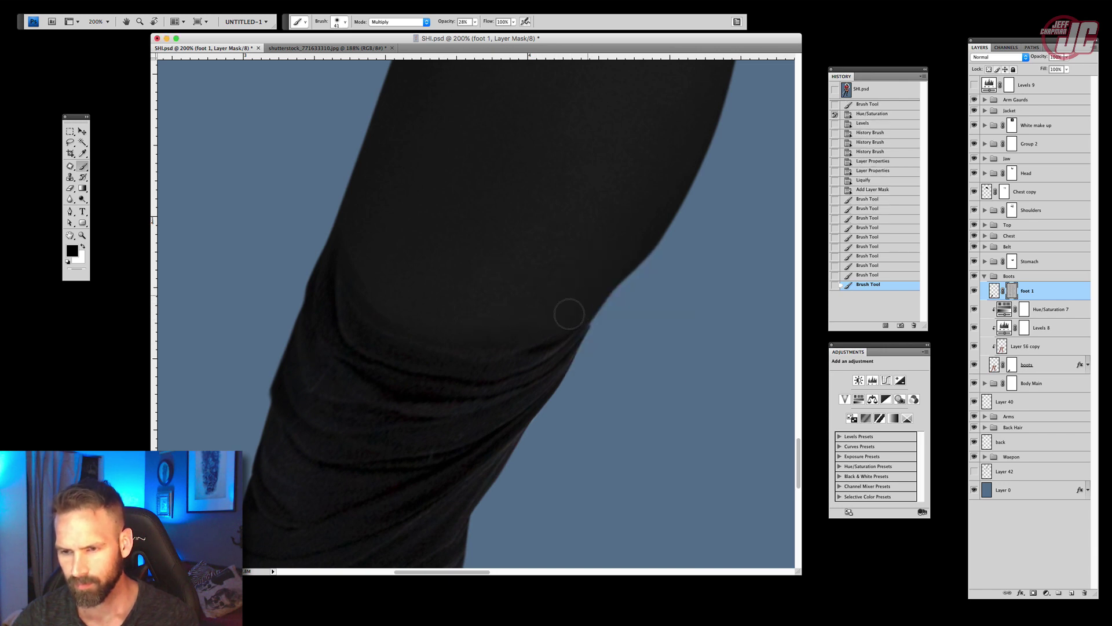
left_click_drag(509, 240, 374, 249)
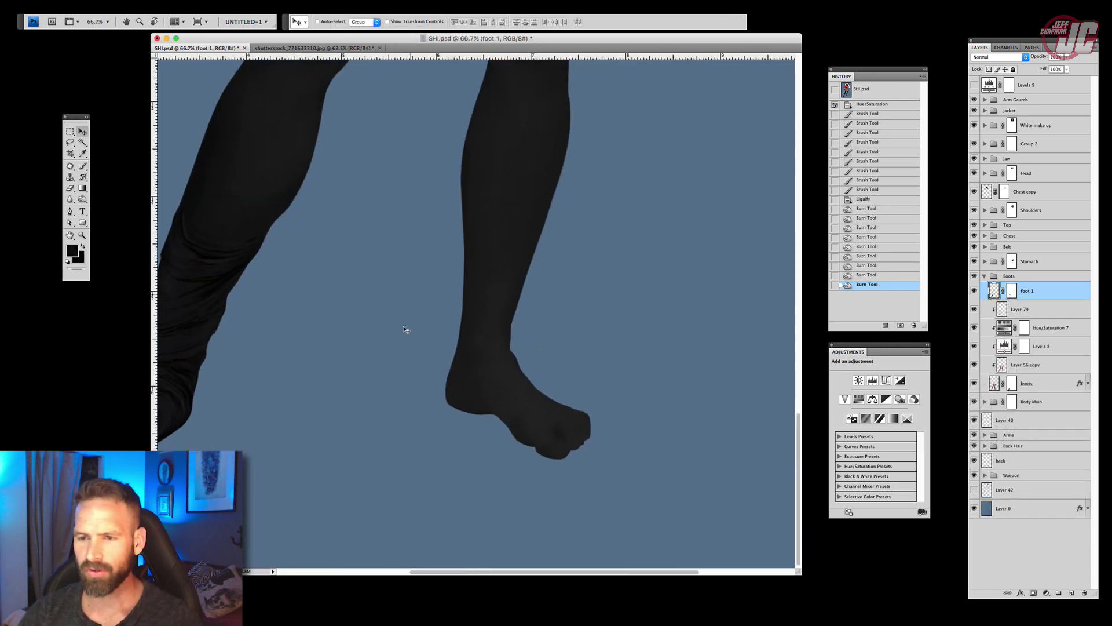
Switch to the shutterstock_771633310.jpg document, bring the other bandaged foot into view and clear the existing selection
left_click(336, 49)
left_click_drag(436, 286, 298, 316)
left_click(83, 235)
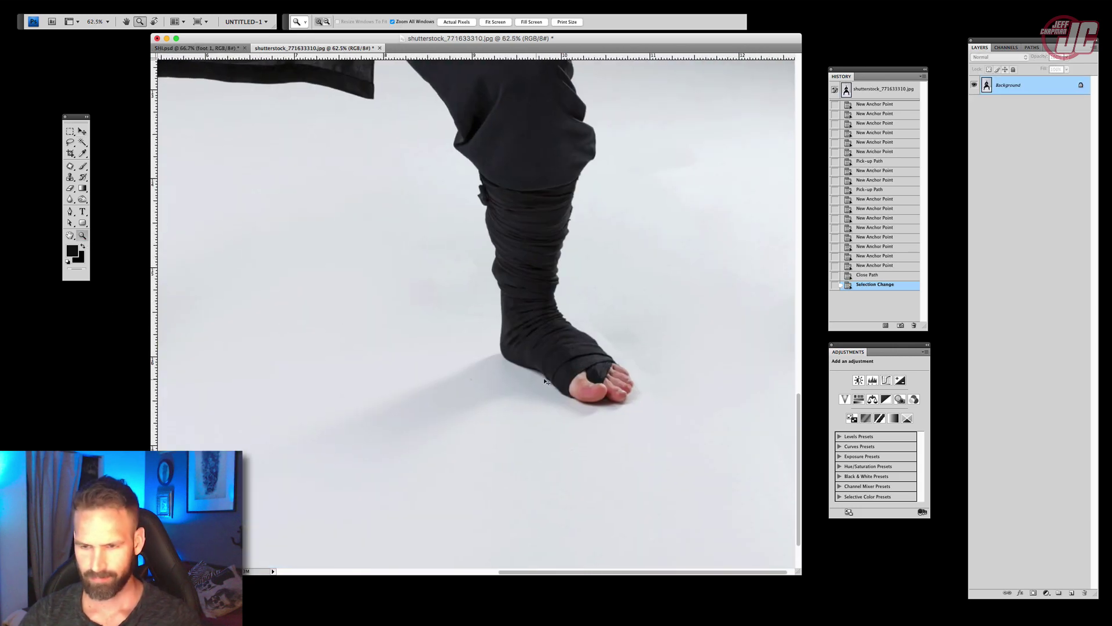
key("super+d")
Start a Pen tool path at the wrap's upper outer corner and trace down its edge past the knot
left_click(527, 328)
left_click(470, 228)
left_click(470, 278)
left_click(410, 231)
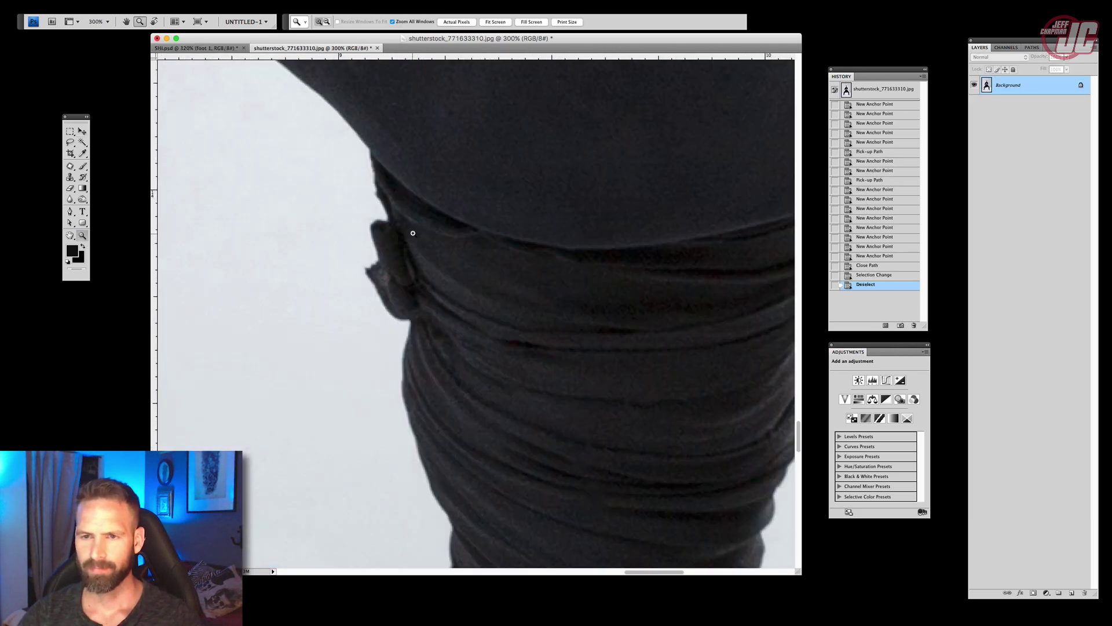
left_click(422, 232)
left_click(70, 212)
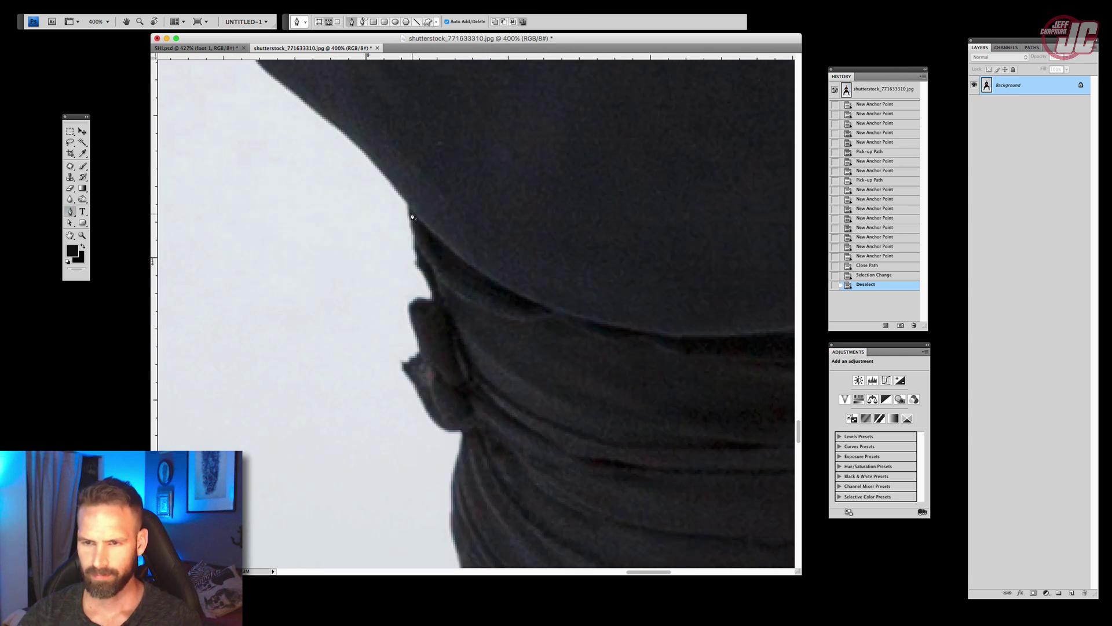
left_click(412, 212)
left_click(432, 283)
left_click(436, 288)
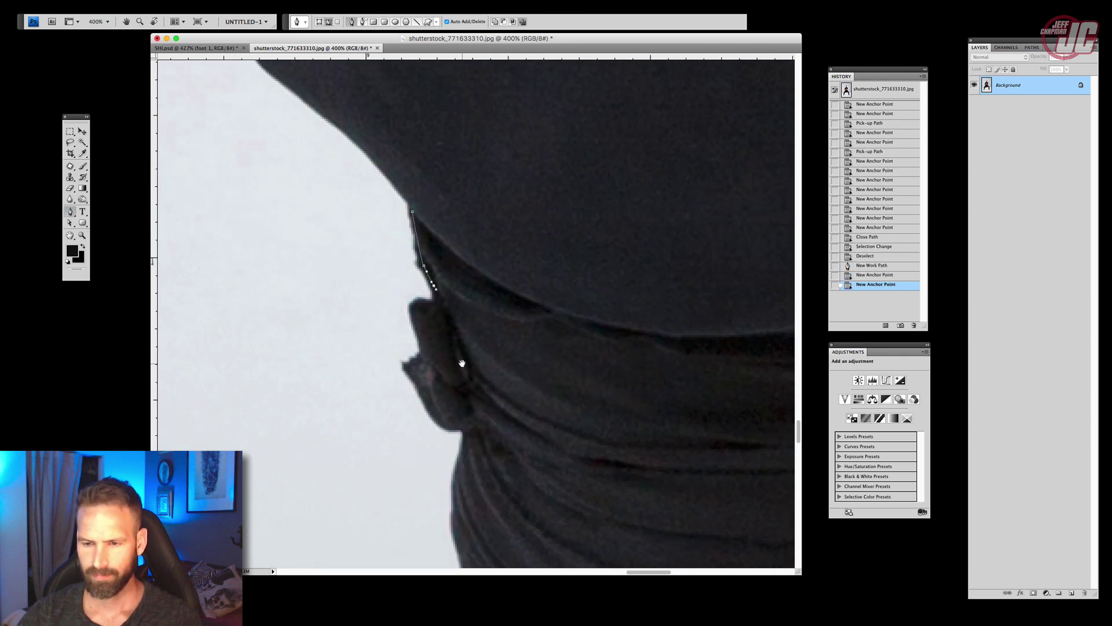
left_click_drag(462, 363, 455, 218)
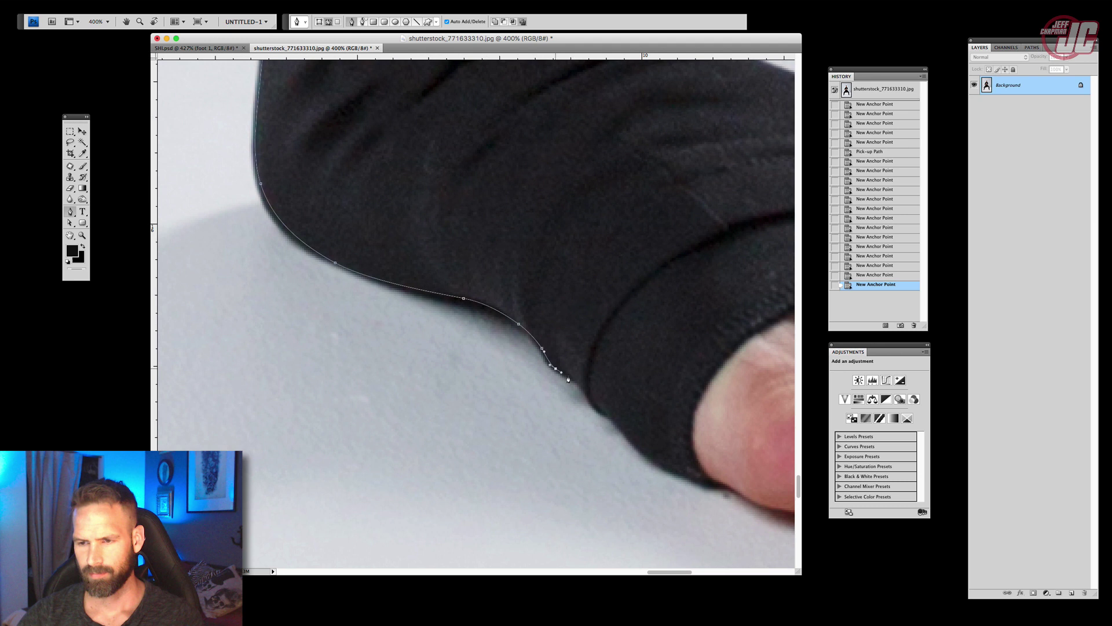
Trace the pen path along the sole, around the bandaged foot and back across the wrap's upper edge, closing it
left_click(575, 382)
left_click_drag(555, 369, 382, 210)
left_click(604, 415)
left_click(611, 419)
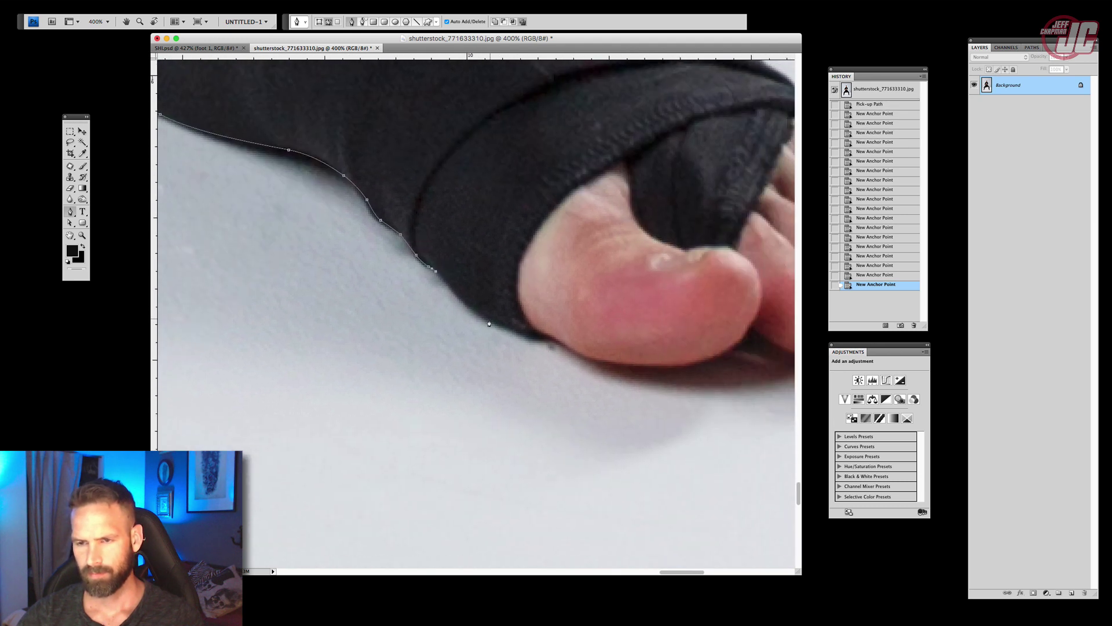
left_click_drag(493, 321, 508, 327)
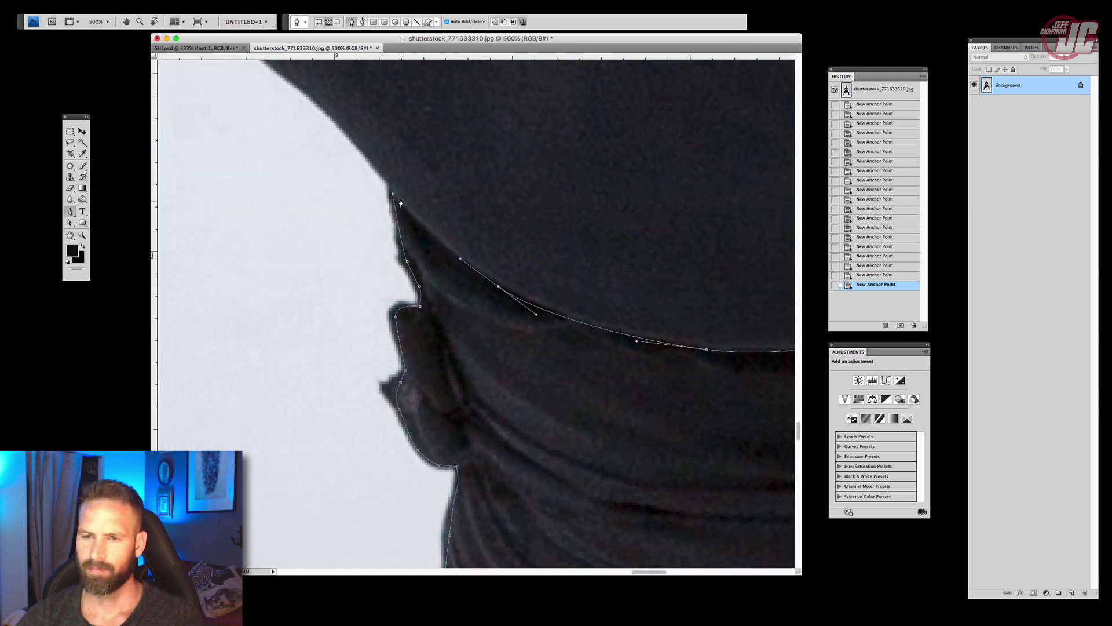
left_click(393, 197)
Convert the closed work path into a new anti-aliased selection with a 0.4 pixel feather radius
left_click(1032, 47)
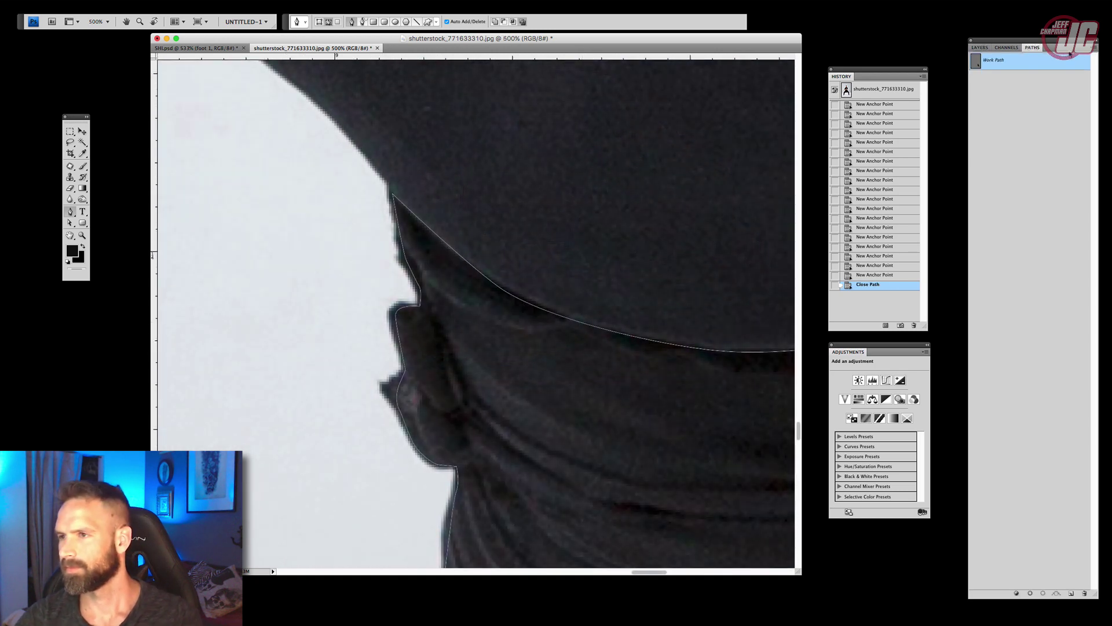
left_click(1093, 47)
left_click(1043, 97)
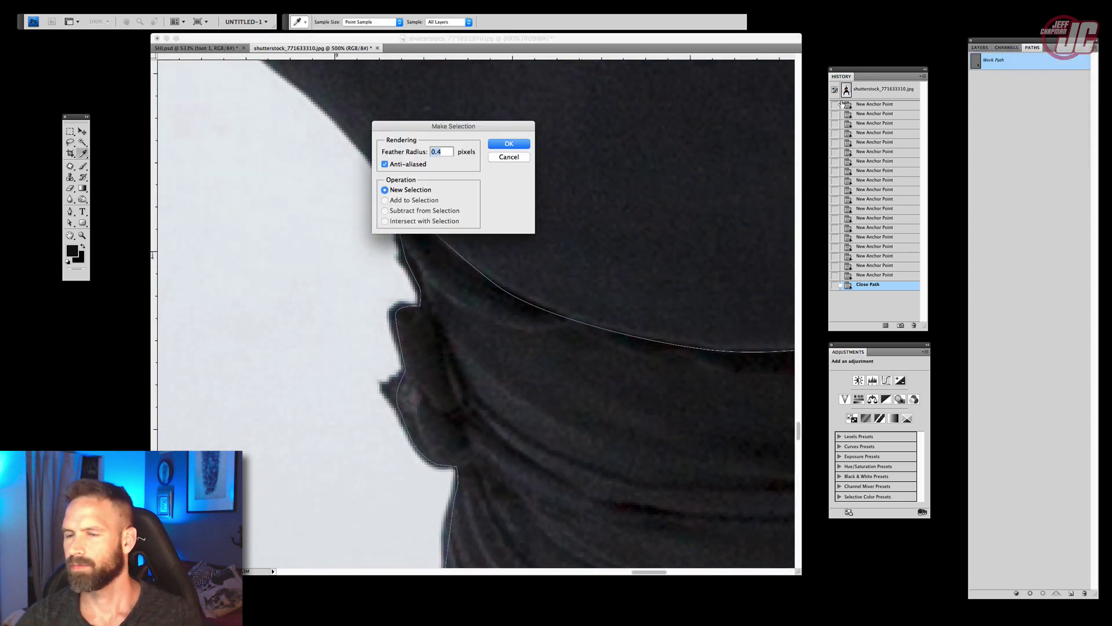
left_click(513, 144)
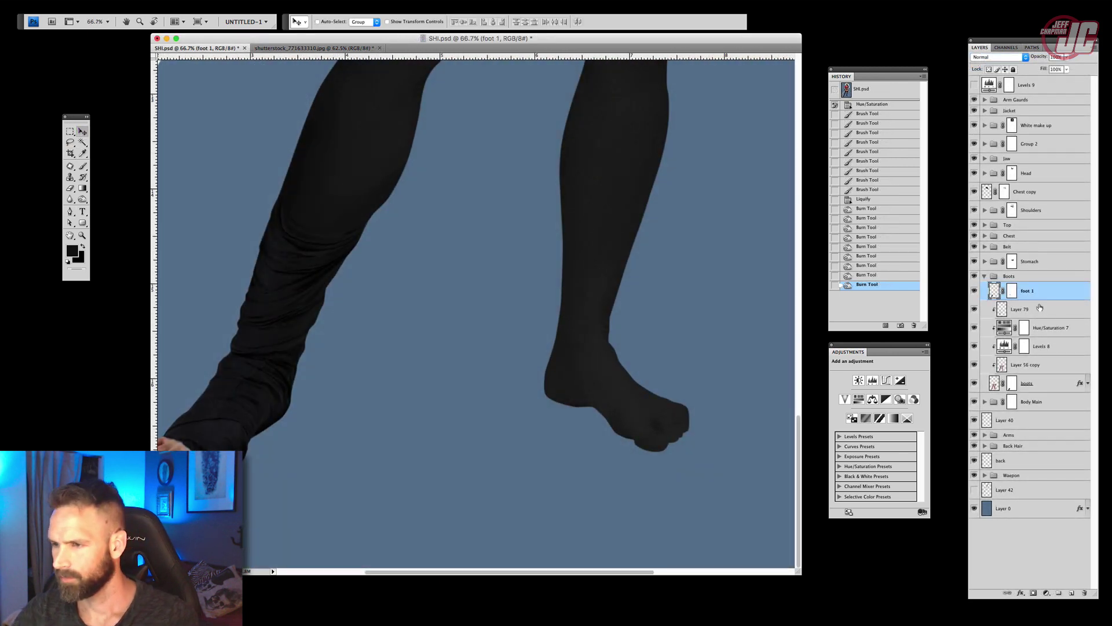
Paste the cut-out bandaged foot into SHI.psd above the foot 1 layer and rename its layer foot 2
key("super+v")
double_click(1019, 291)
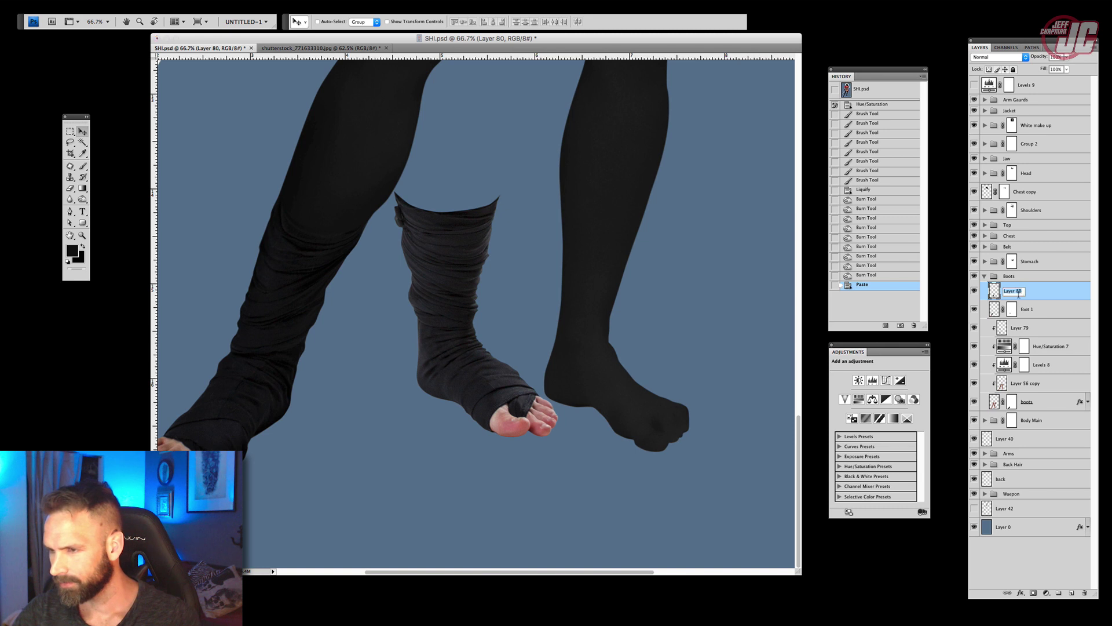
type("foot 2")
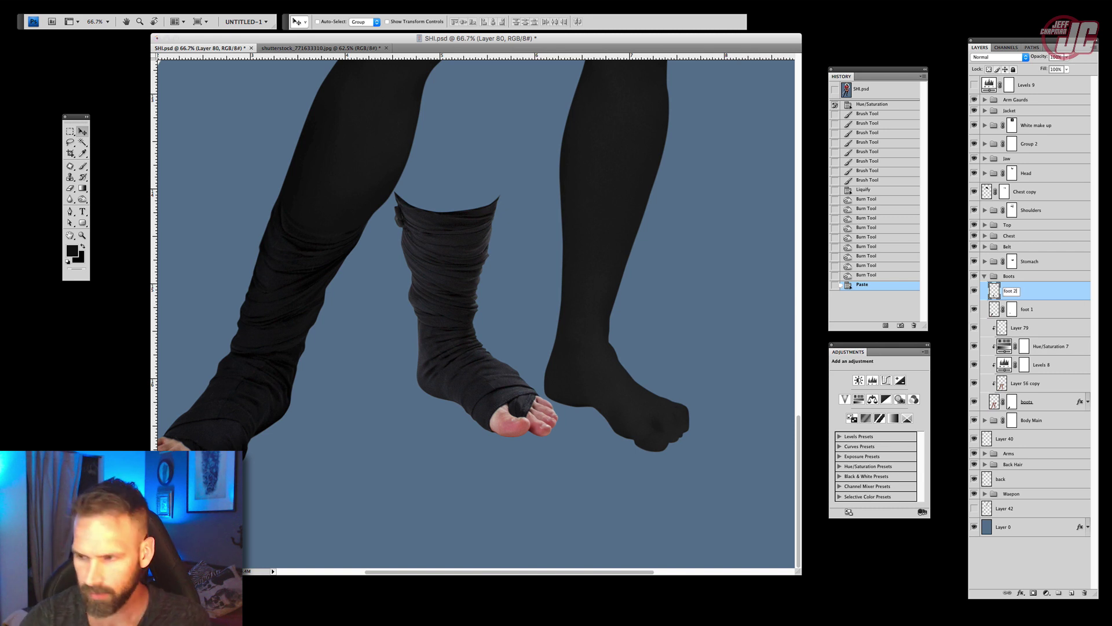
key("Return")
Move foot 2 over the remaining stocking foot and warp its wraps to fit the lower leg's contour
left_click_drag(480, 353, 665, 415)
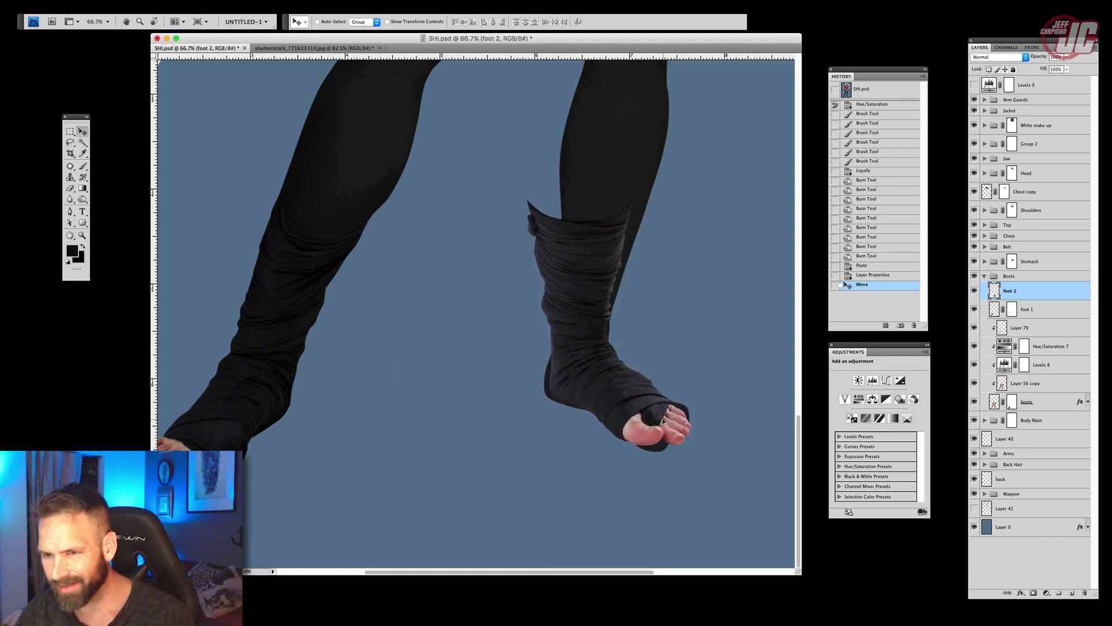
left_click(22, 1)
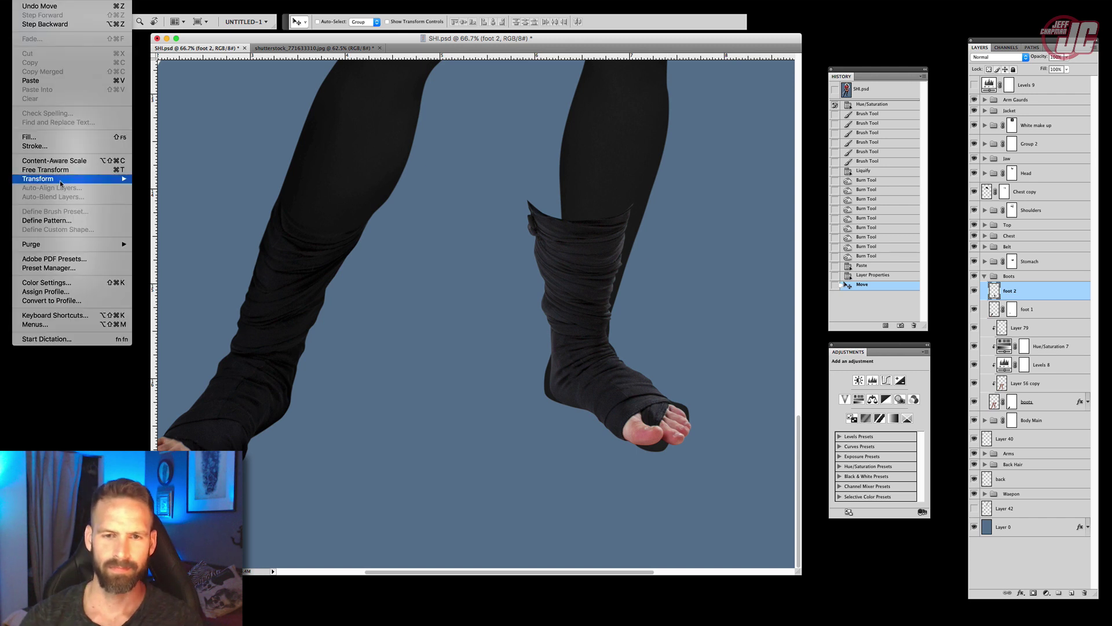
mouse_move(66, 179)
left_click(173, 239)
mouse_move(531, 208)
left_mouse_down()
mouse_move(616, 201)
mouse_move(562, 197)
mouse_move(573, 184)
left_mouse_up()
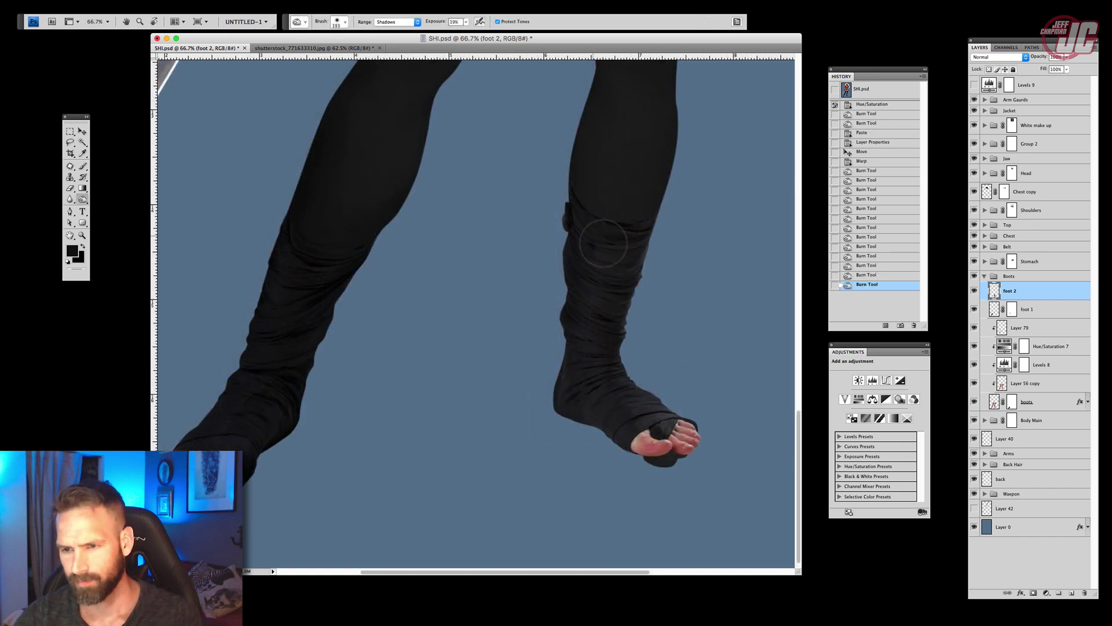
Darken the wraps on foot 2 from the shin down to the toes with the Burn tool set to Shadows
left_click_drag(604, 243, 624, 239)
left_click_drag(614, 254, 597, 325)
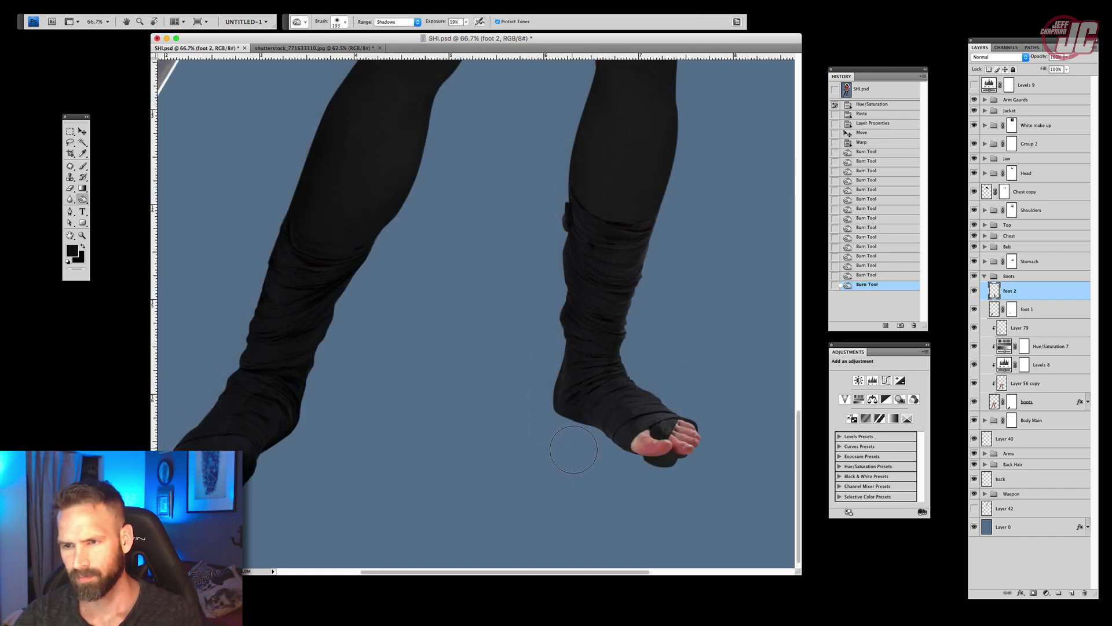
key("super+z")
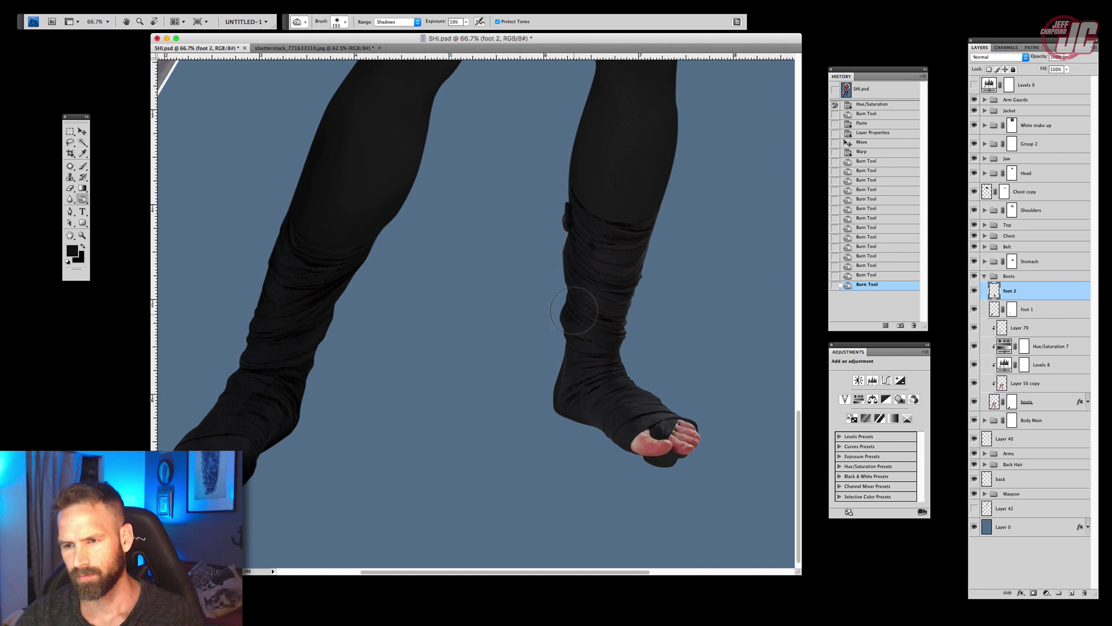
left_click(467, 22)
mouse_move(595, 224)
left_mouse_down()
mouse_move(583, 404)
mouse_move(578, 388)
left_mouse_up()
left_click_drag(570, 365, 602, 426)
mouse_move(611, 452)
left_mouse_down()
mouse_move(665, 448)
mouse_move(648, 417)
left_mouse_up()
Paint black on the boots layer's mask with an 87 px brush to hide the old foot beneath the toes
left_click(1036, 368)
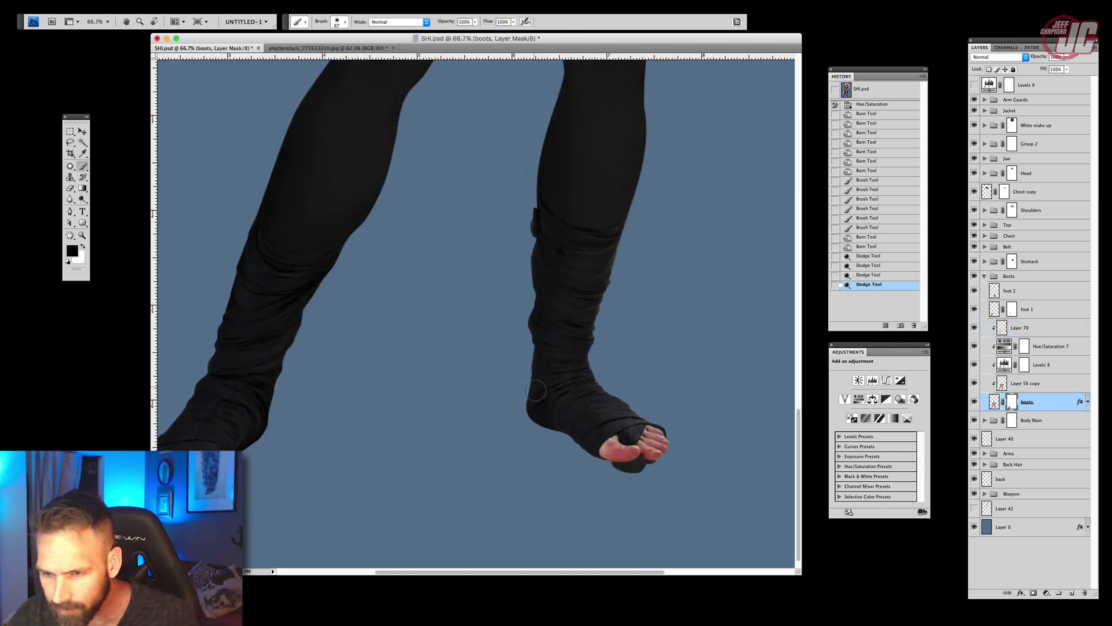
left_click_drag(634, 466, 597, 451)
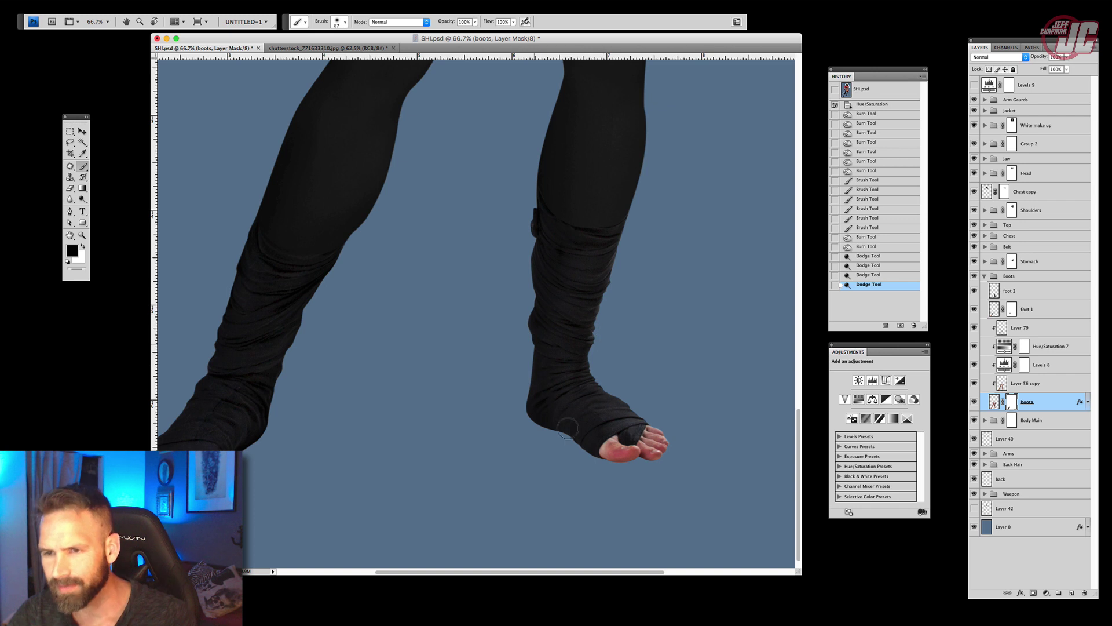
Add a layer mask to the foot 2 layer for blending the wrap's upper edge
left_click(83, 235)
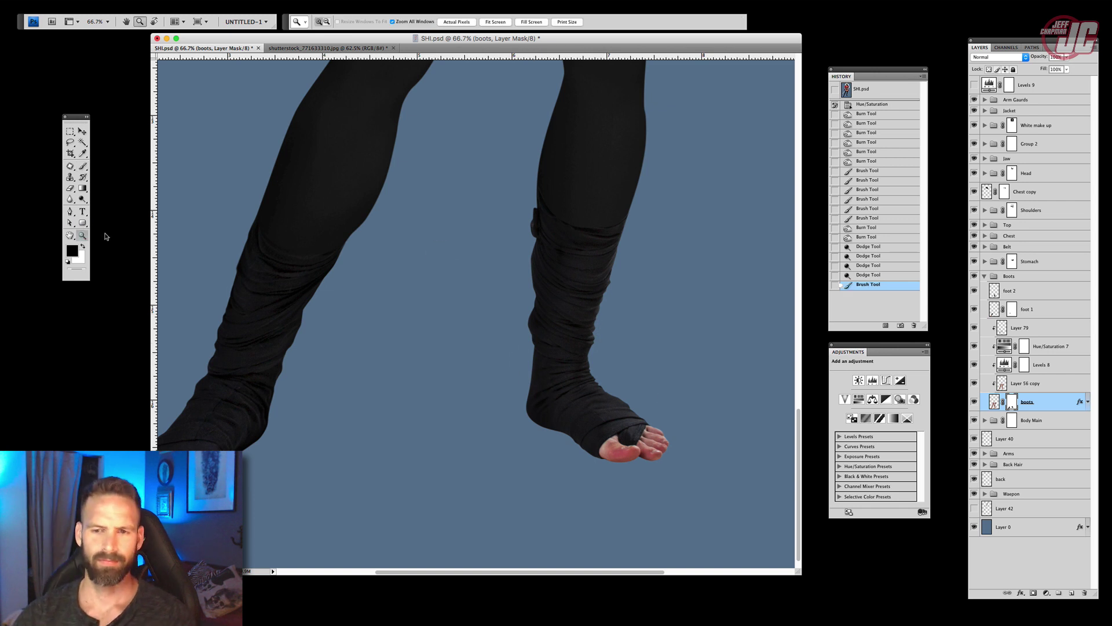
left_click(591, 270)
left_click(475, 299)
left_click(468, 267)
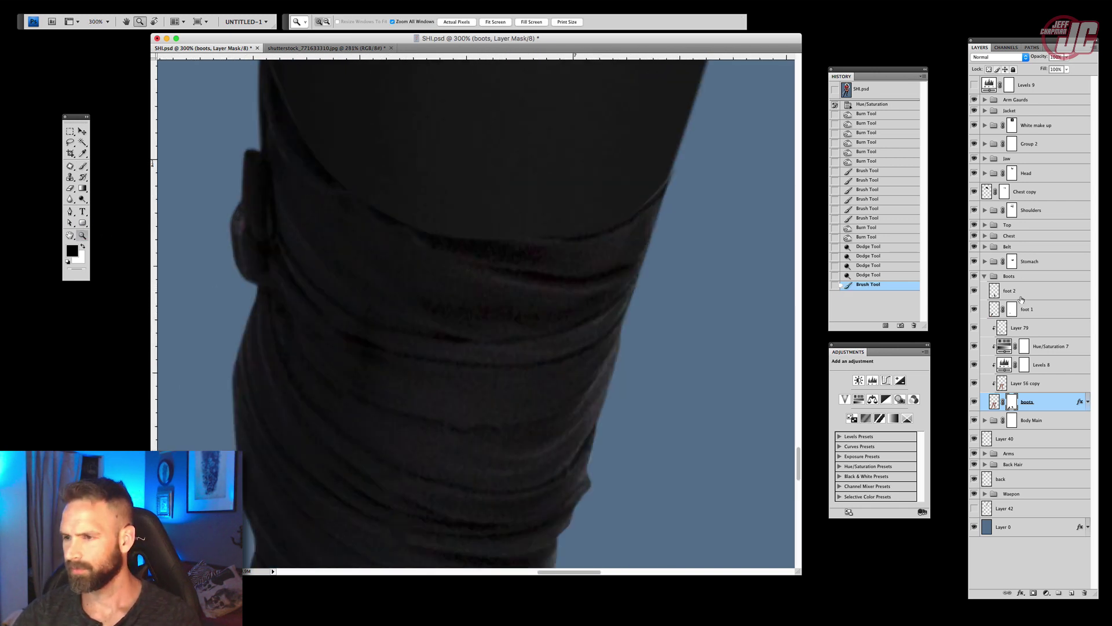
left_click(1021, 299)
left_click(1032, 592)
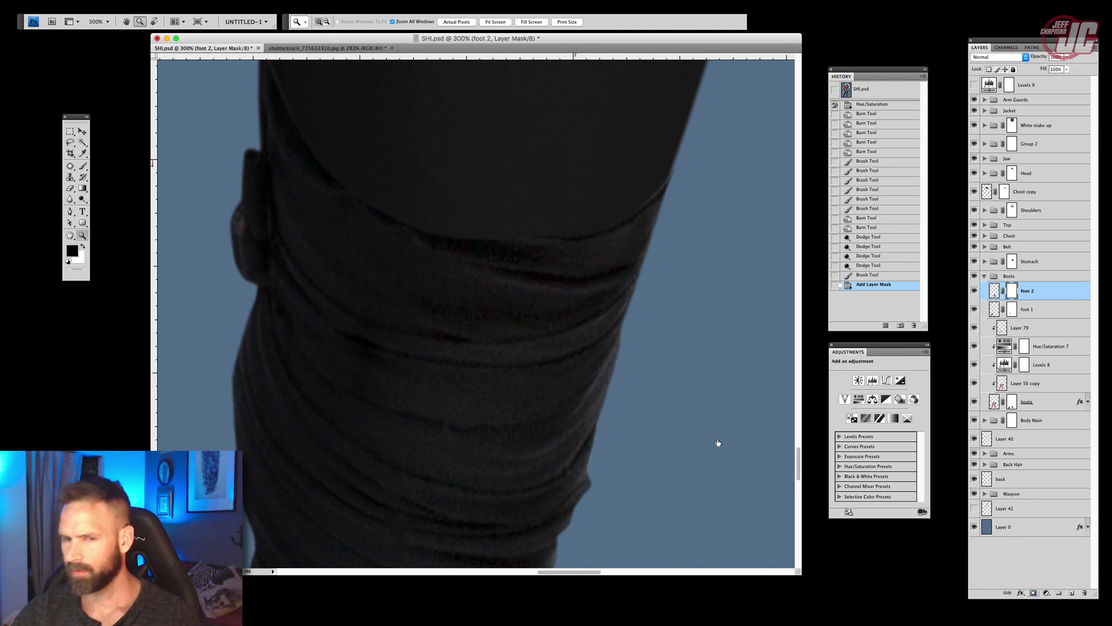
Paint black on the foot 2 mask with a 32 px soft brush, fading the wrap's upper edge near the knot
left_click(83, 166)
scroll(454, 297, "up", 5)
scroll(455, 298, "left", 3)
right_click(464, 220)
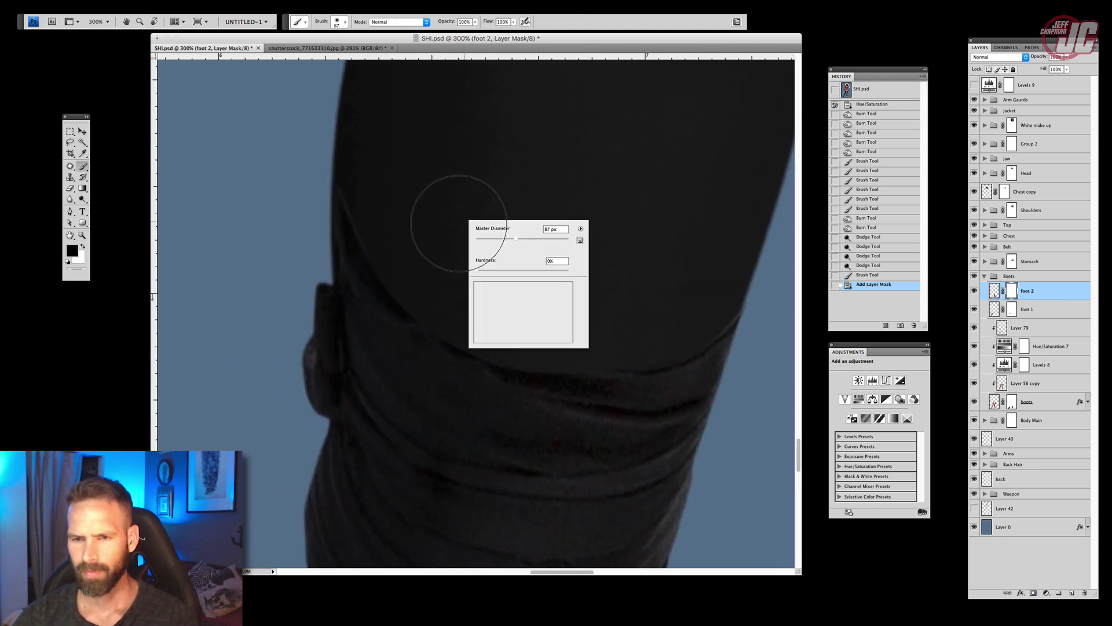
left_click_drag(487, 234, 486, 235)
mouse_move(354, 196)
left_mouse_down()
mouse_move(404, 282)
mouse_move(471, 339)
left_mouse_up()
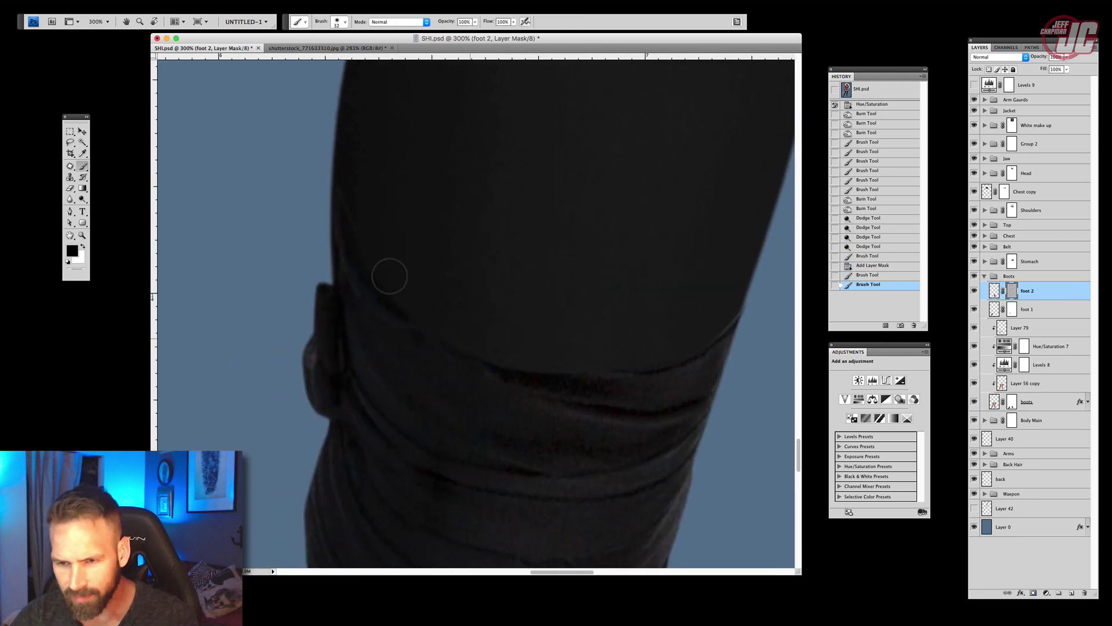
left_click_drag(389, 277, 428, 295)
left_click_drag(441, 288, 493, 330)
left_click(557, 289)
Set the brush opacity to 45% and soften the rest of the wrap's upper edge on the foot 2 mask
left_click_drag(475, 23, 450, 34)
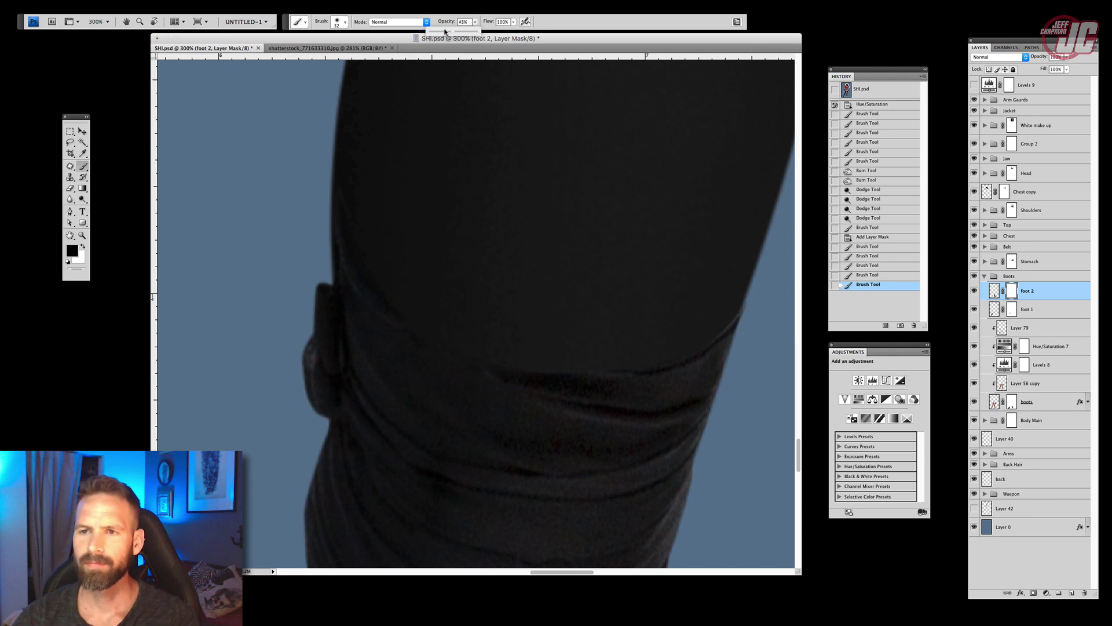
left_click_drag(478, 320, 608, 373)
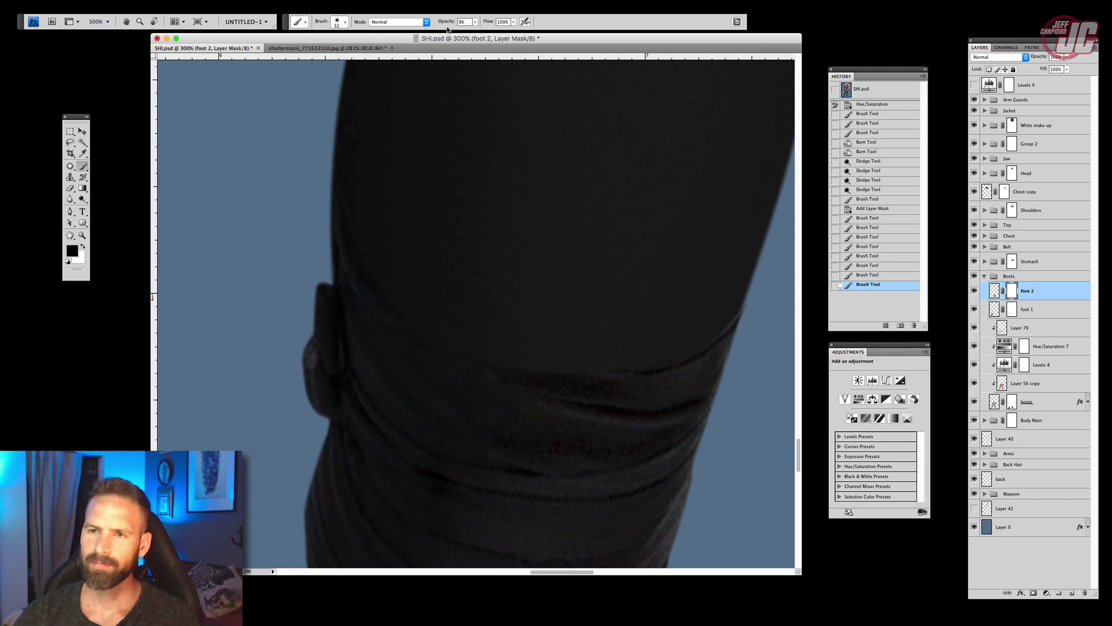
left_click_drag(475, 23, 494, 32)
mouse_move(522, 340)
left_mouse_down()
mouse_move(628, 355)
mouse_move(577, 339)
left_mouse_up()
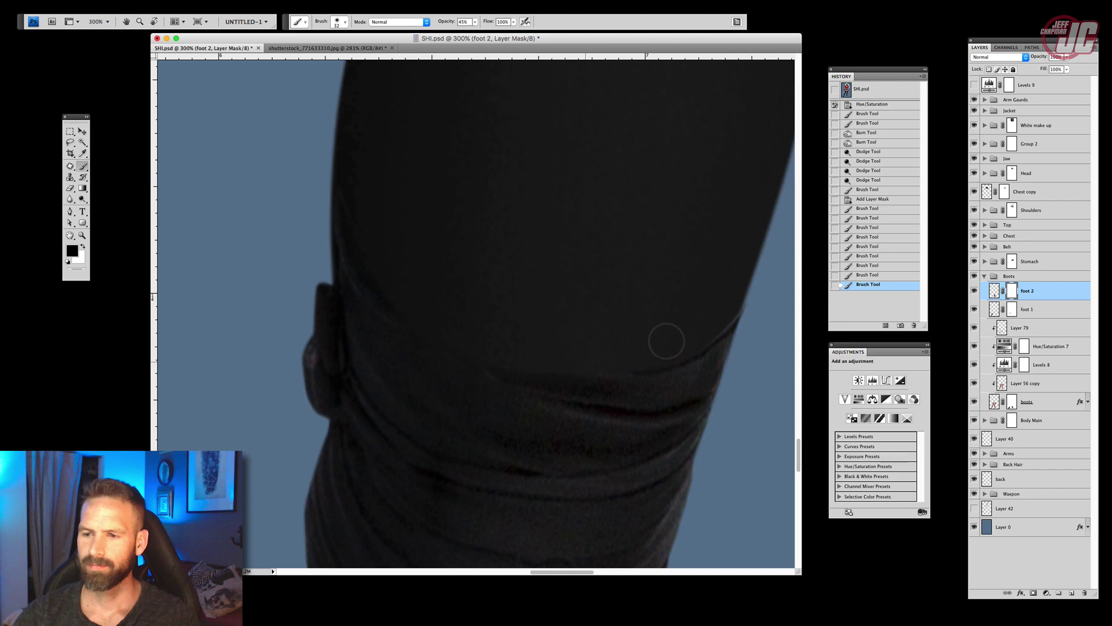
mouse_move(666, 341)
left_mouse_down()
mouse_move(698, 305)
mouse_move(724, 294)
mouse_move(689, 326)
mouse_move(559, 380)
left_mouse_up()
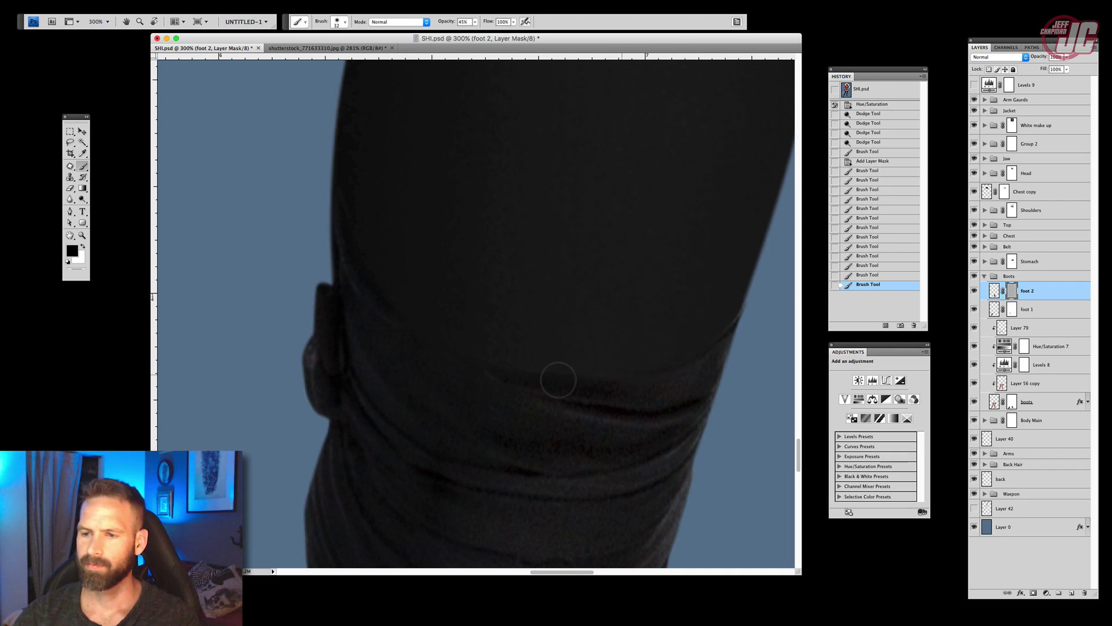
left_click_drag(506, 333, 589, 354)
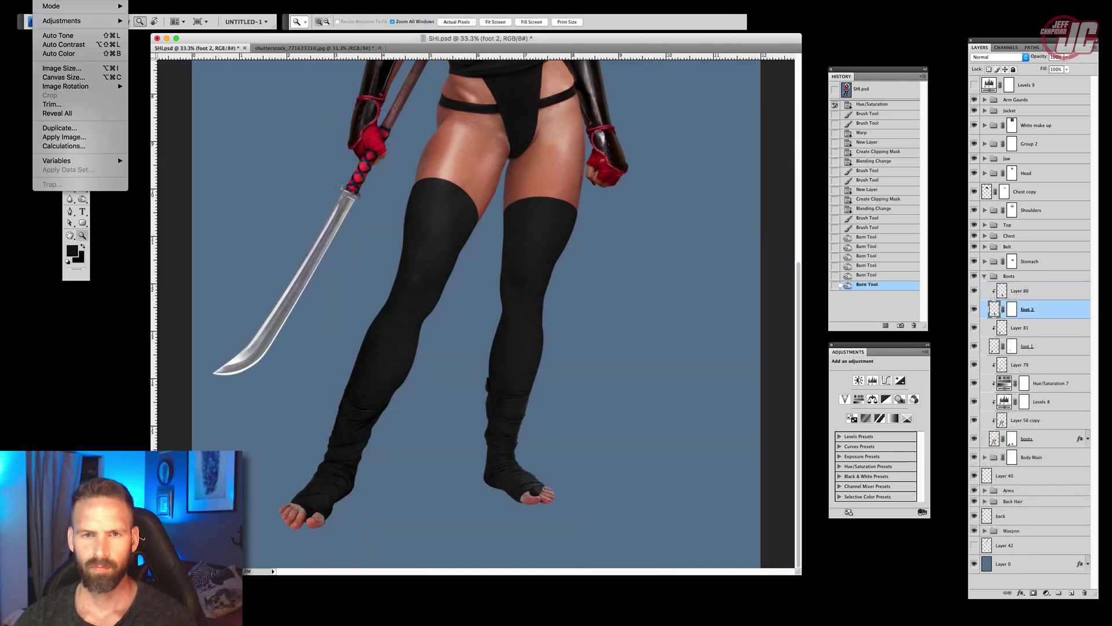
Adjust the foot 2 layer's color with Hue/Saturation, setting Hue to +5 and Saturation to -2
mouse_move(81, 21)
left_click(174, 72)
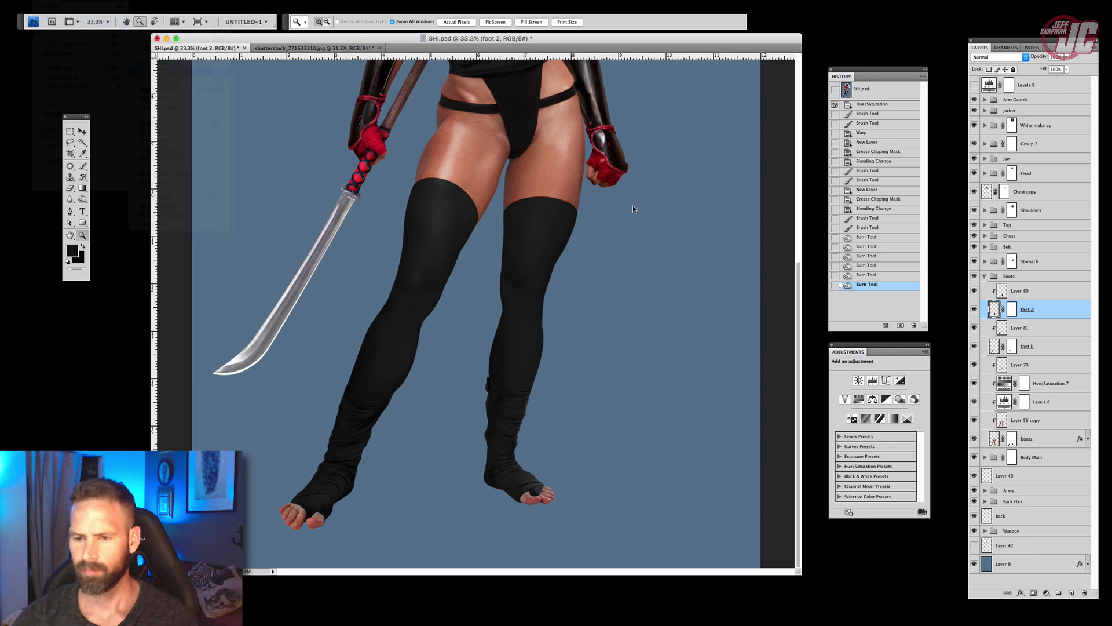
left_click_drag(718, 152, 723, 154)
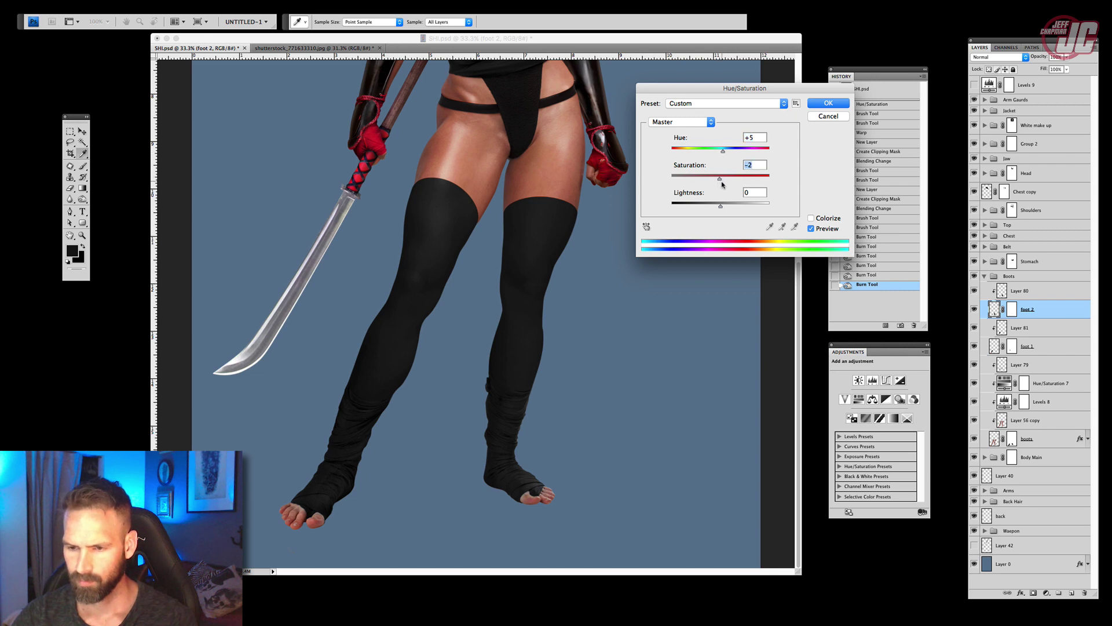
left_click(828, 103)
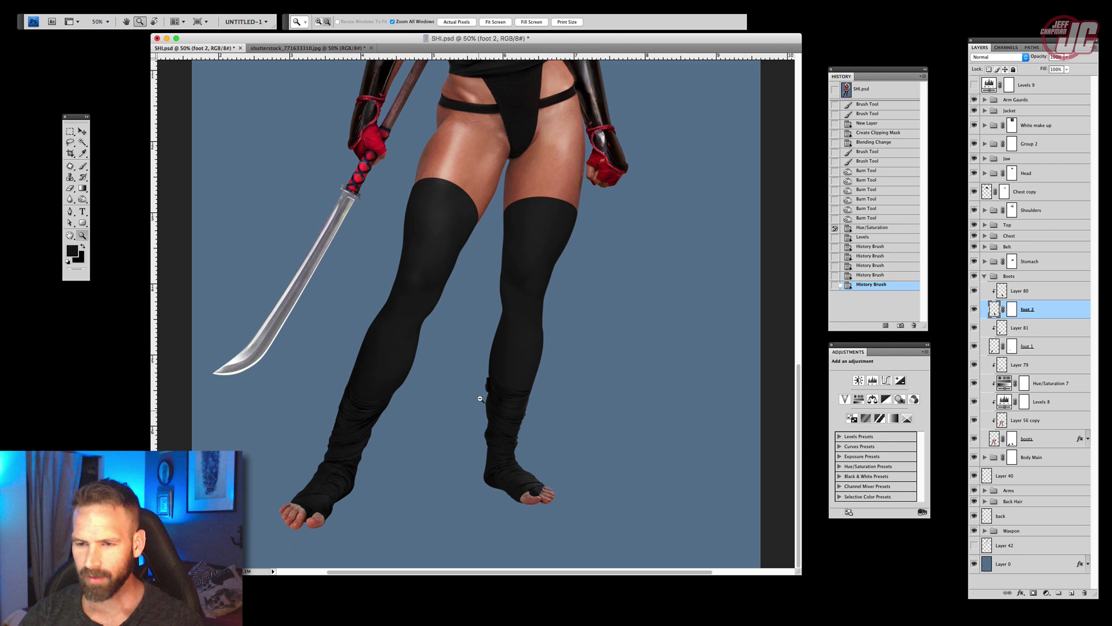
Zoom out to 25% and enlarge the document window to review the bandaged feet on the whole figure
left_click(480, 398, "alt")
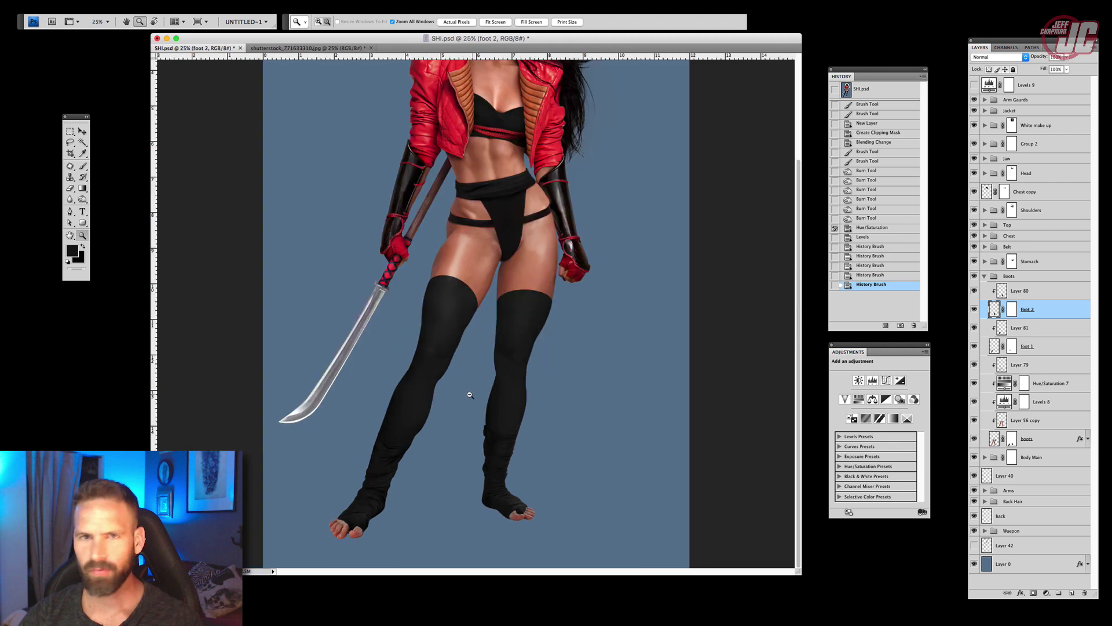
left_click_drag(455, 351, 426, 275)
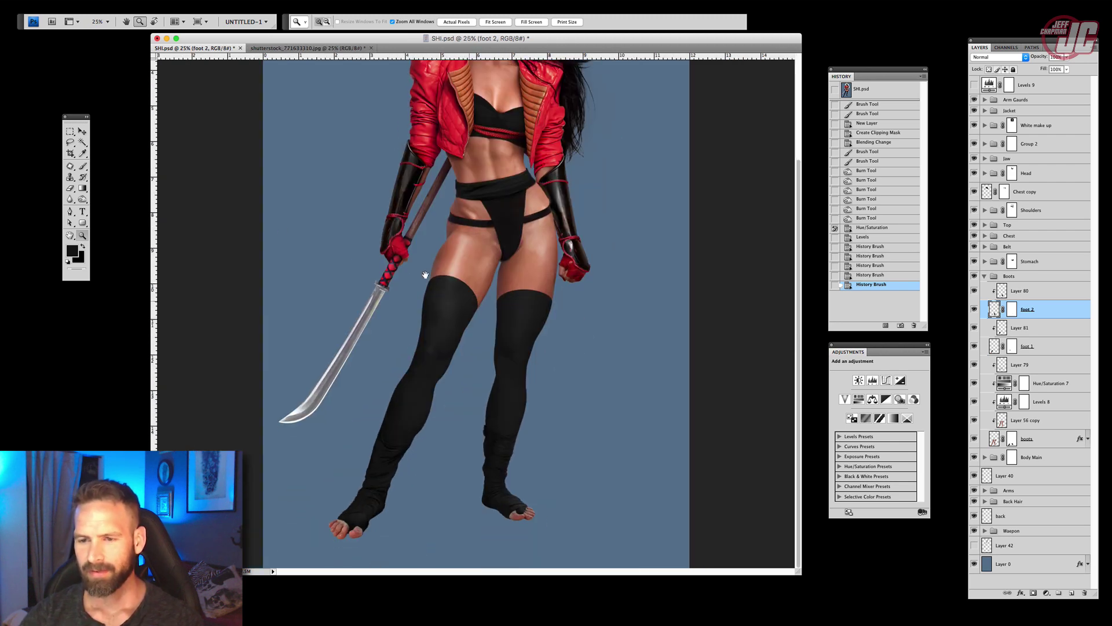
left_click(70, 131)
left_click_drag(283, 40, 239, 45)
left_click_drag(756, 576, 885, 585)
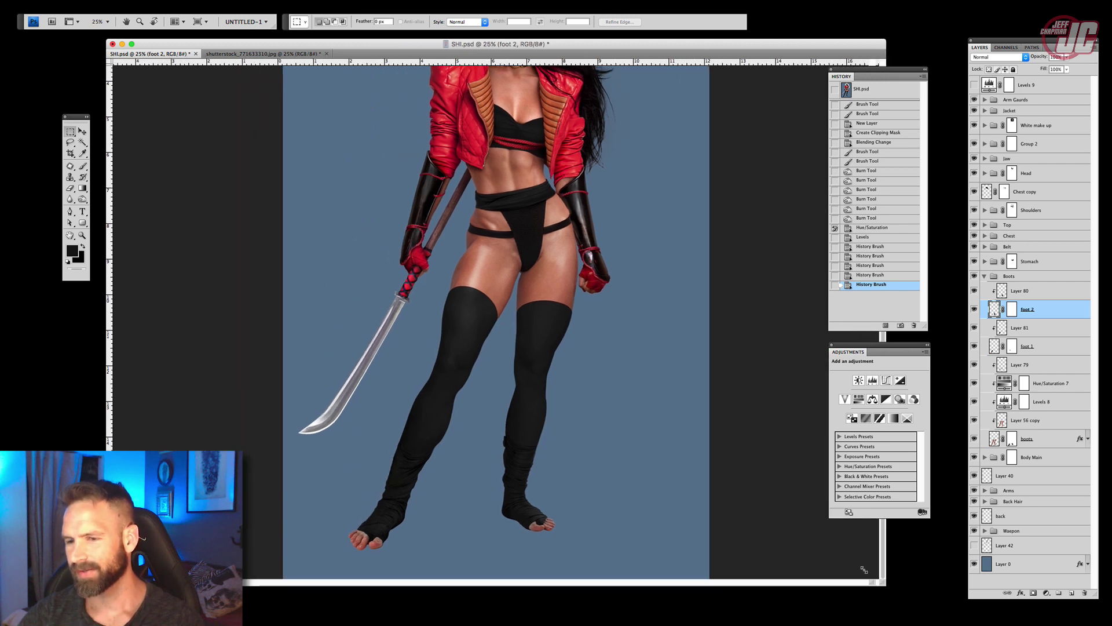
Examine the finished character from head to bandaged feet, viewing the whole figure at 16.7% and its upper body and legs at 25%
left_click_drag(539, 248, 514, 191)
left_click(83, 132)
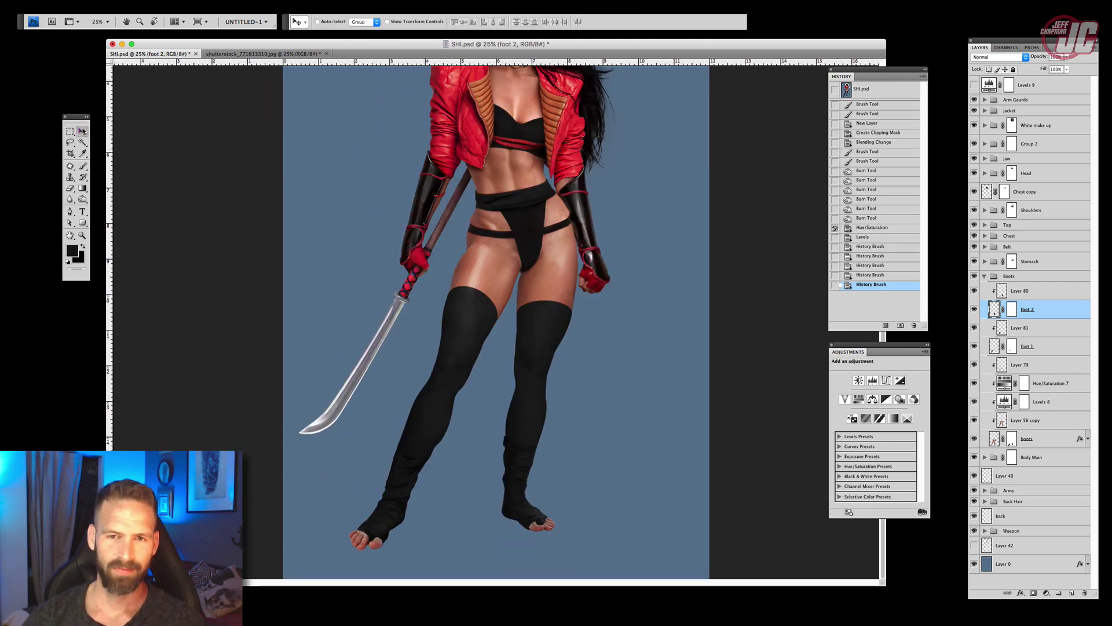
left_click_drag(527, 243, 523, 290)
left_click(82, 235)
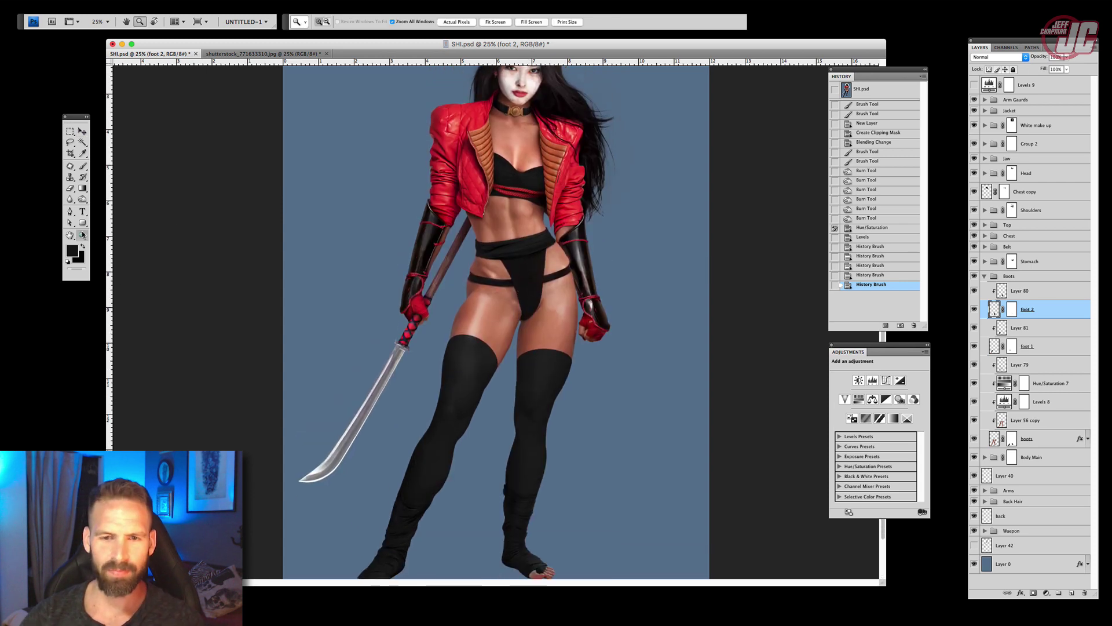
left_click(511, 302, "alt")
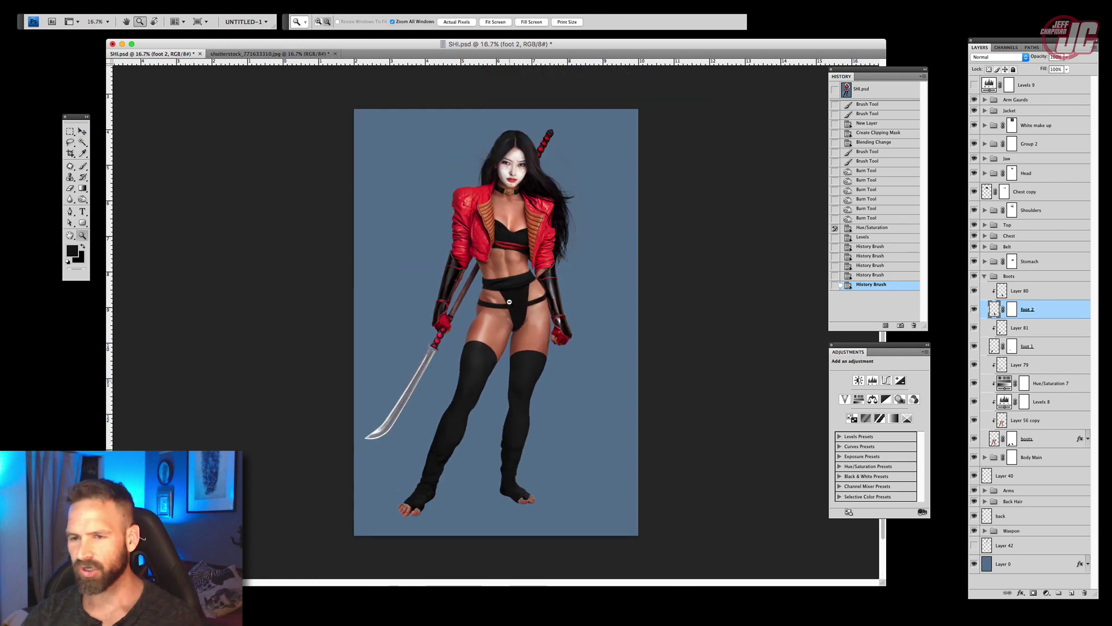
left_click(83, 131)
left_click_drag(257, 46, 232, 49)
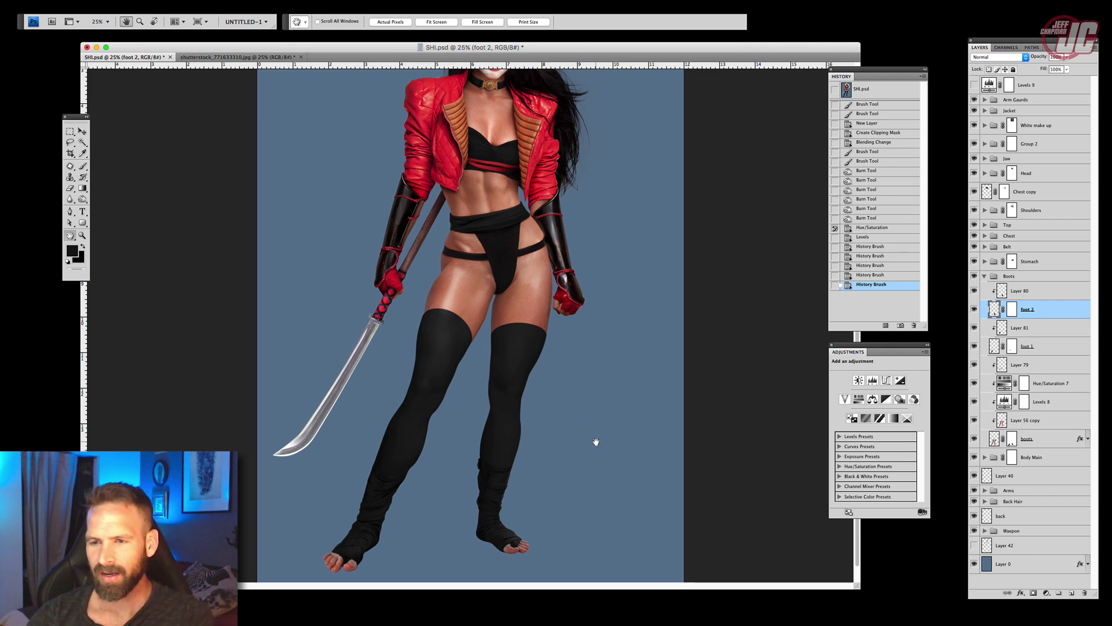
left_click_drag(603, 228, 597, 301)
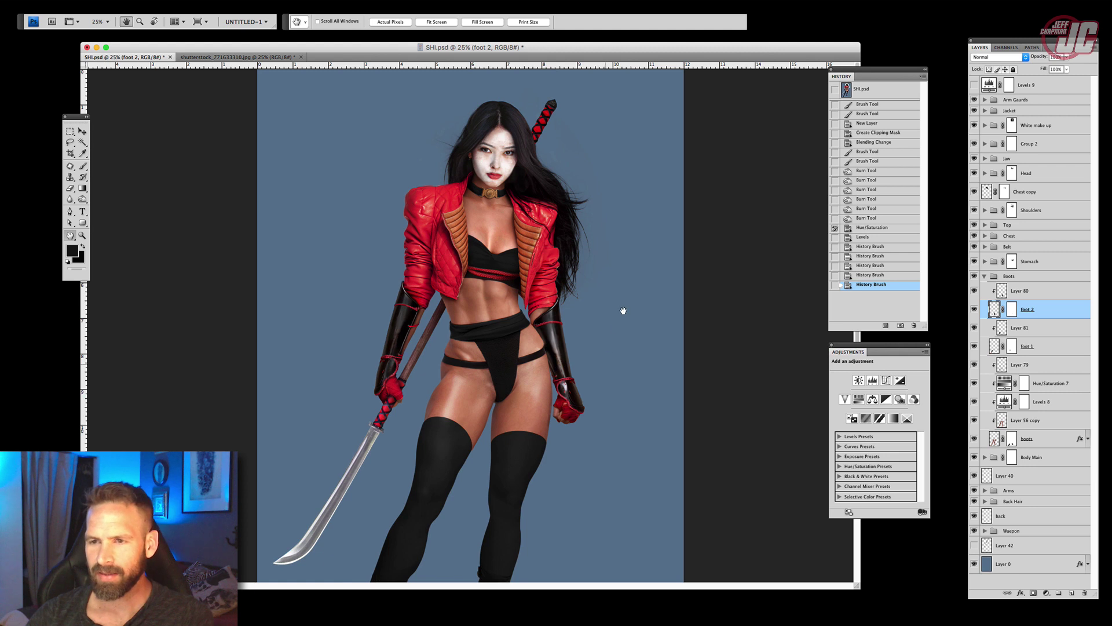
left_click_drag(623, 335, 608, 305)
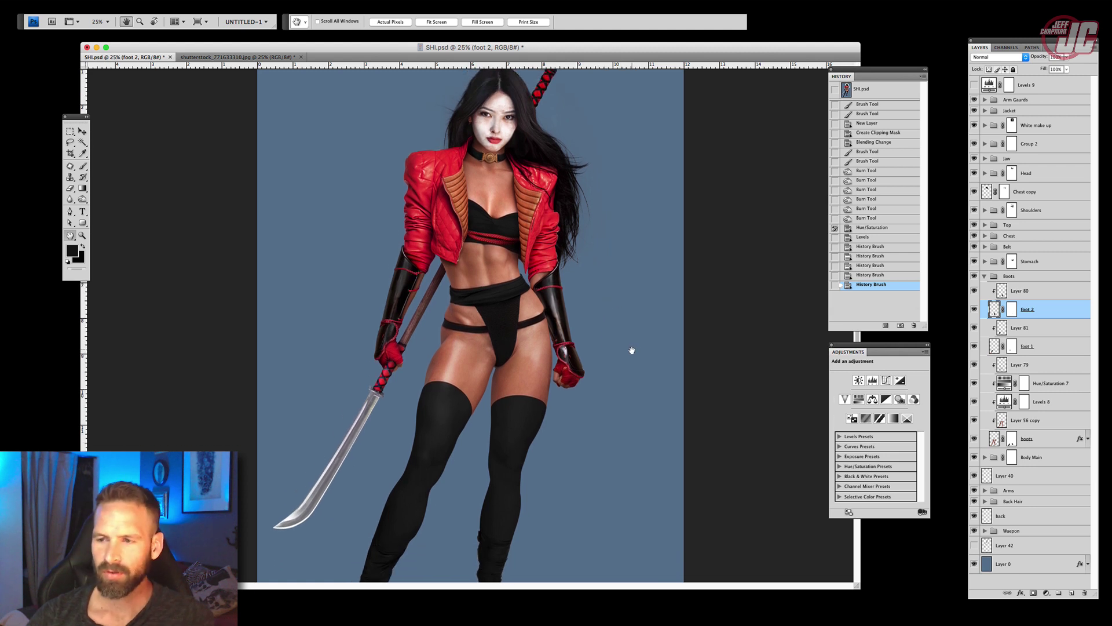
scroll(632, 351, "up", 2)
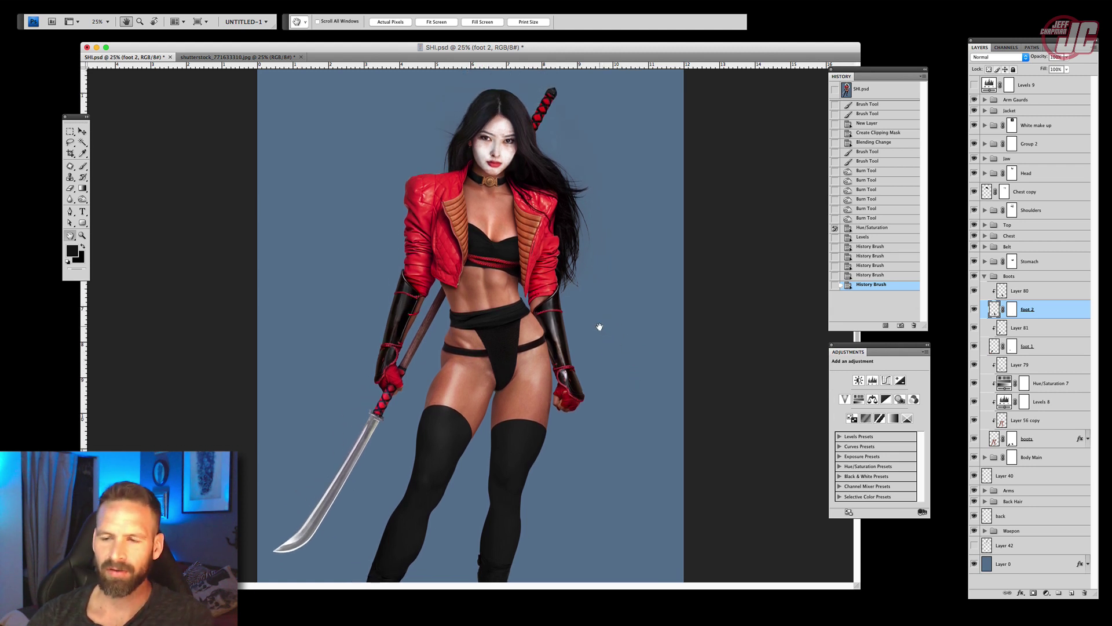